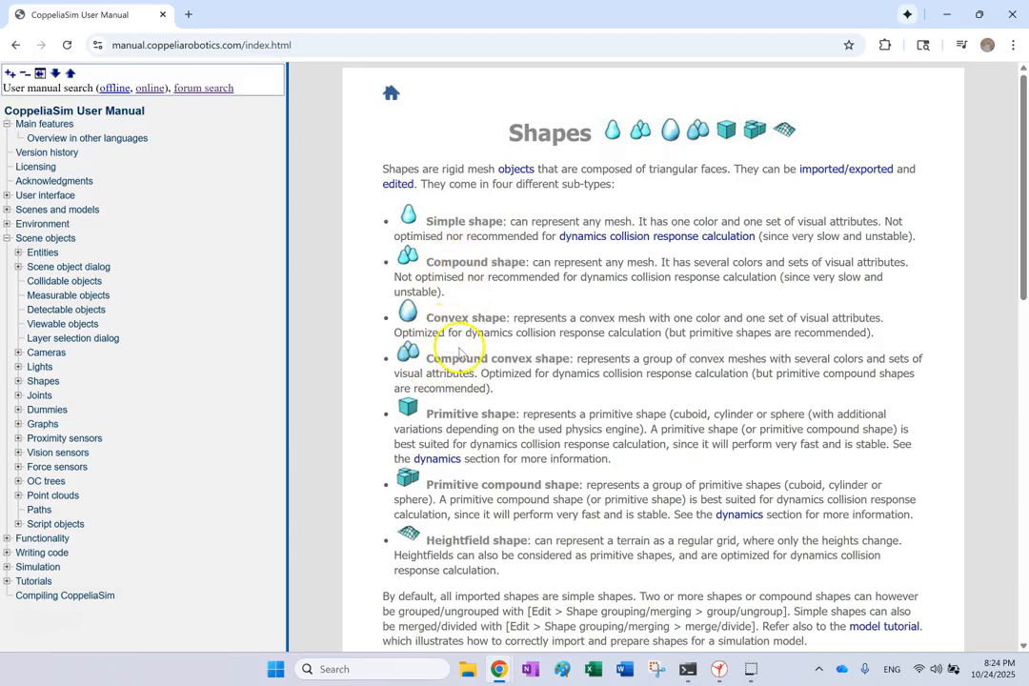
Leave the browser manual for CoppeliaSim and import the mesh redundantManipulator.stl from the cadFiles folder with auto scaling and automatic up-vector.
left_click(1008, 15)
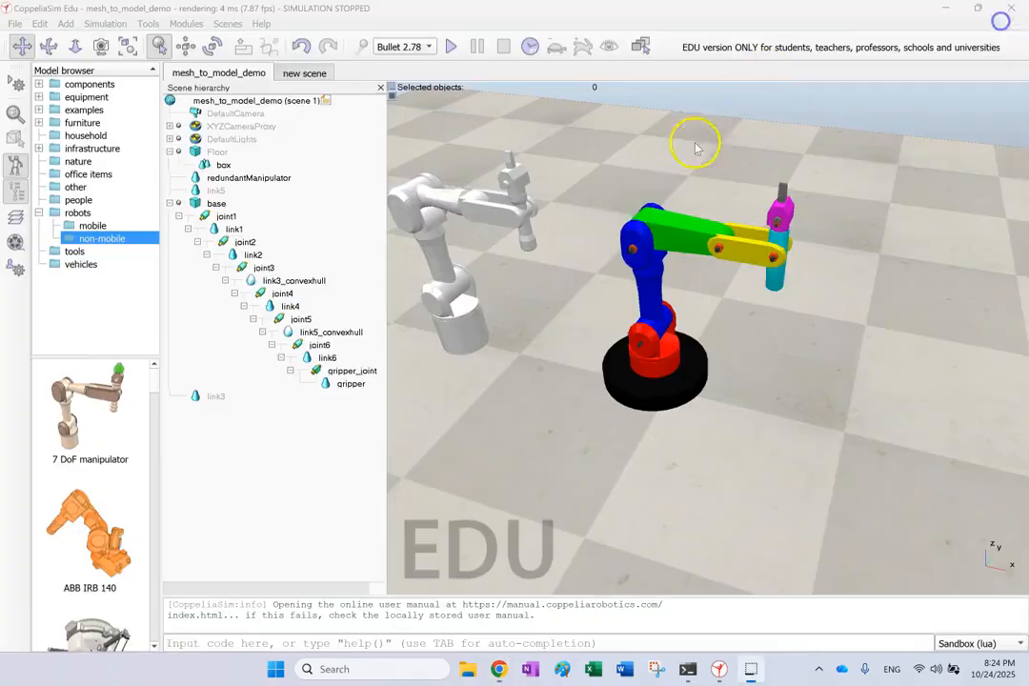
left_click(476, 195)
left_click(592, 181)
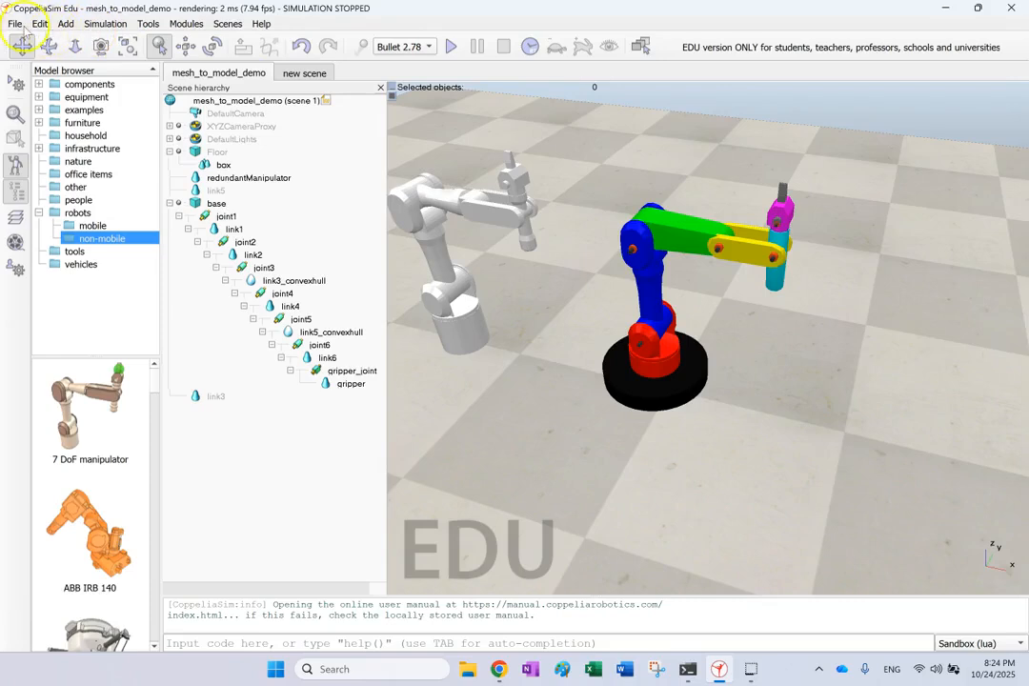
left_click(16, 24)
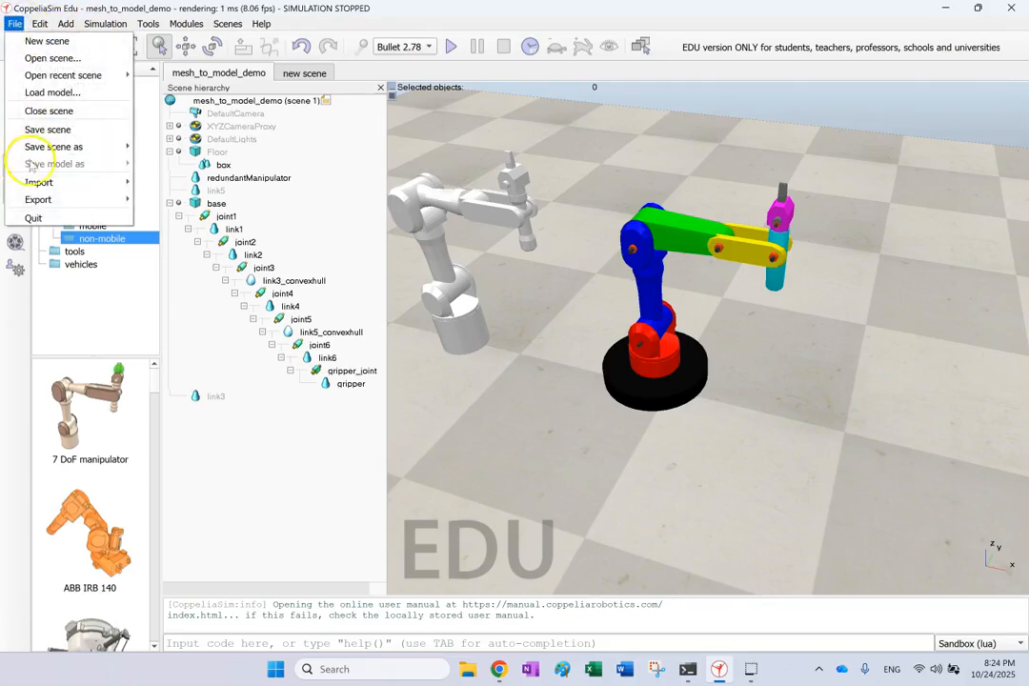
mouse_move(57, 181)
left_click(164, 183)
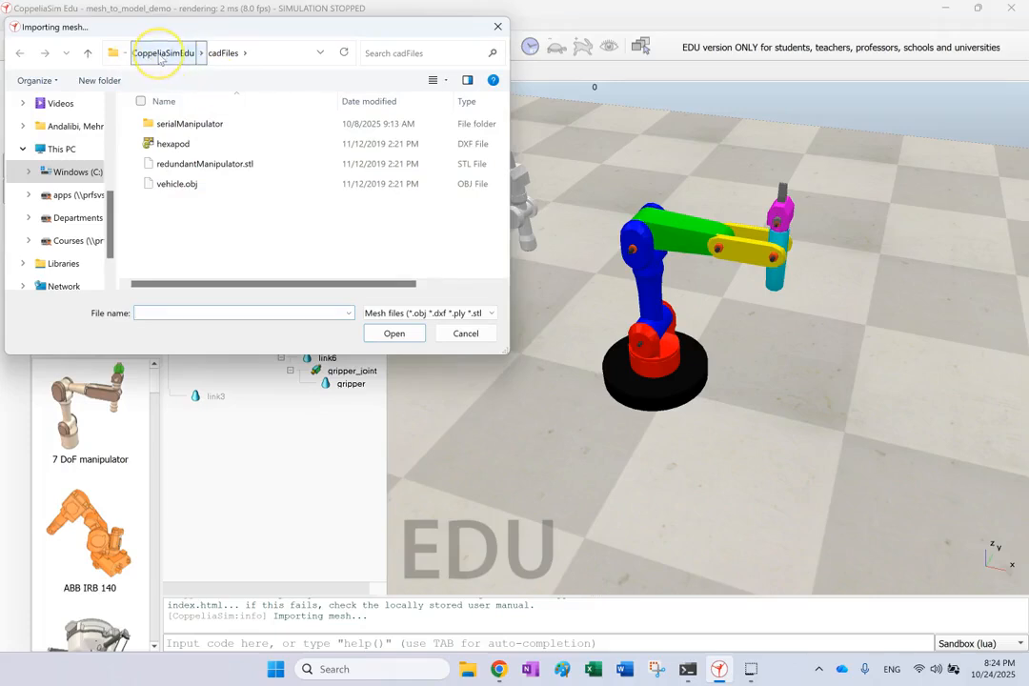
left_click(162, 59)
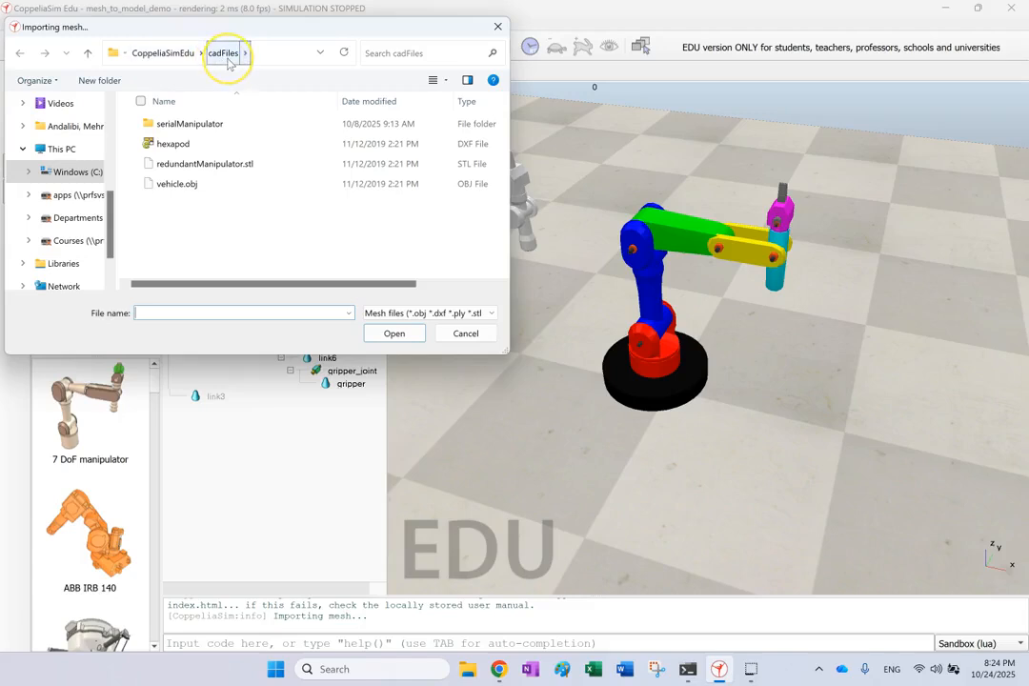
double_click(218, 173)
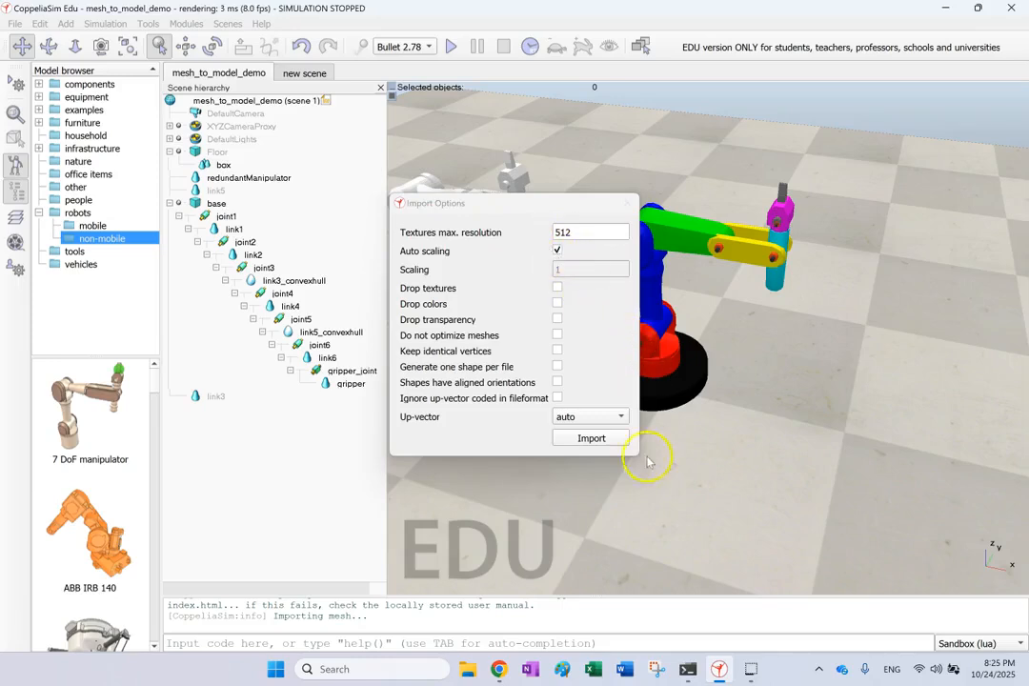
left_click(591, 440)
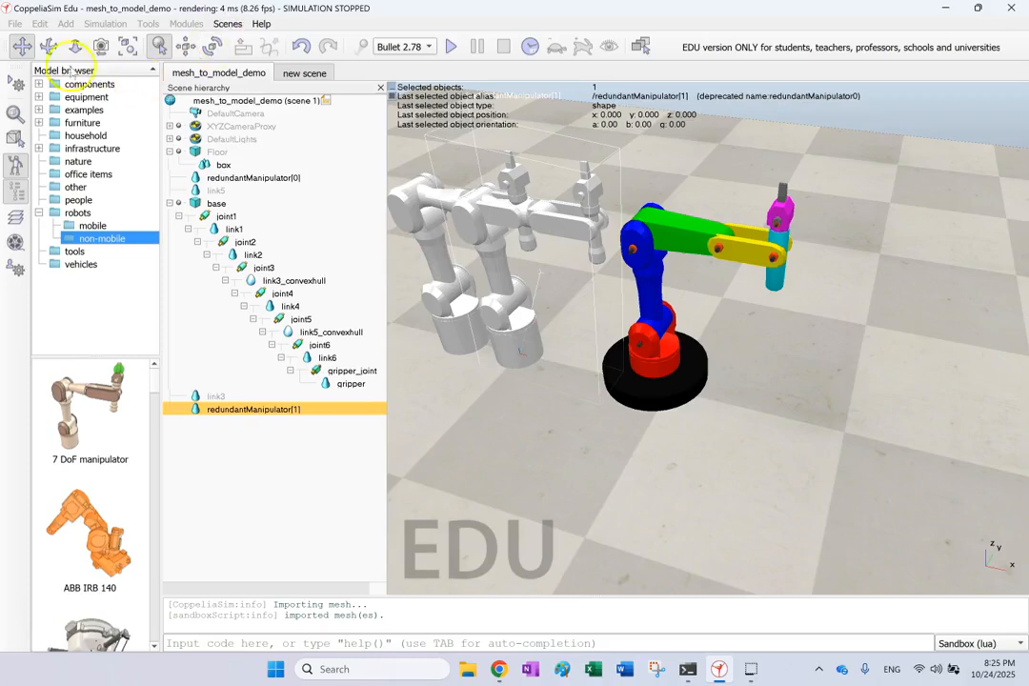
Move the newly imported manipulator mesh across the floor to about x 0.325, y -0.575, clear of the other robots, and deselect it.
left_click(186, 46)
left_click_drag(544, 309, 489, 494)
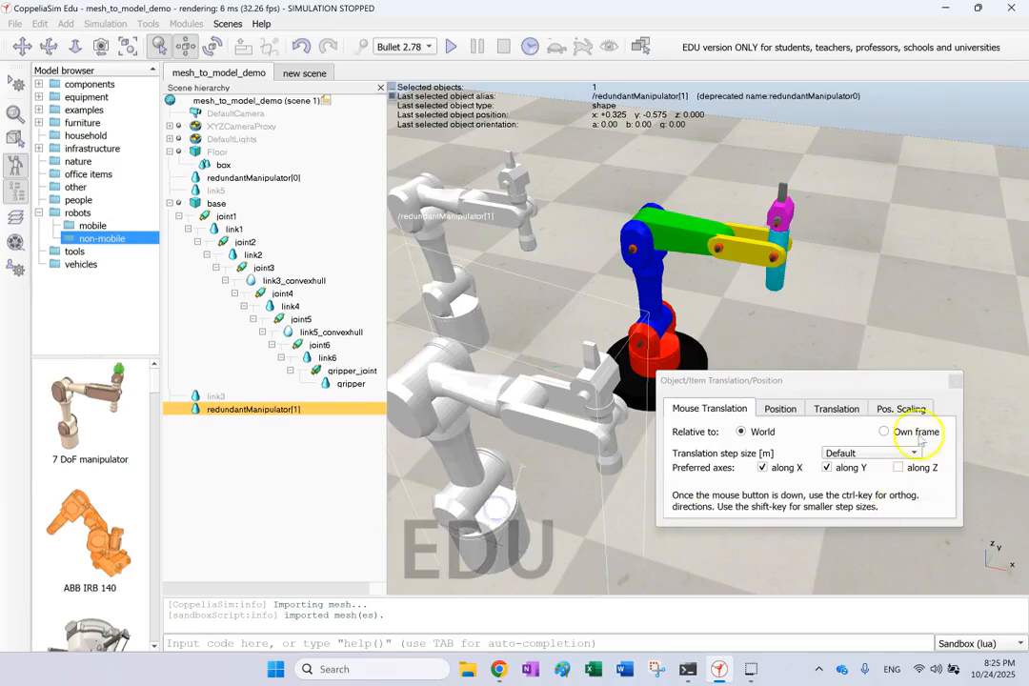
left_click(956, 381)
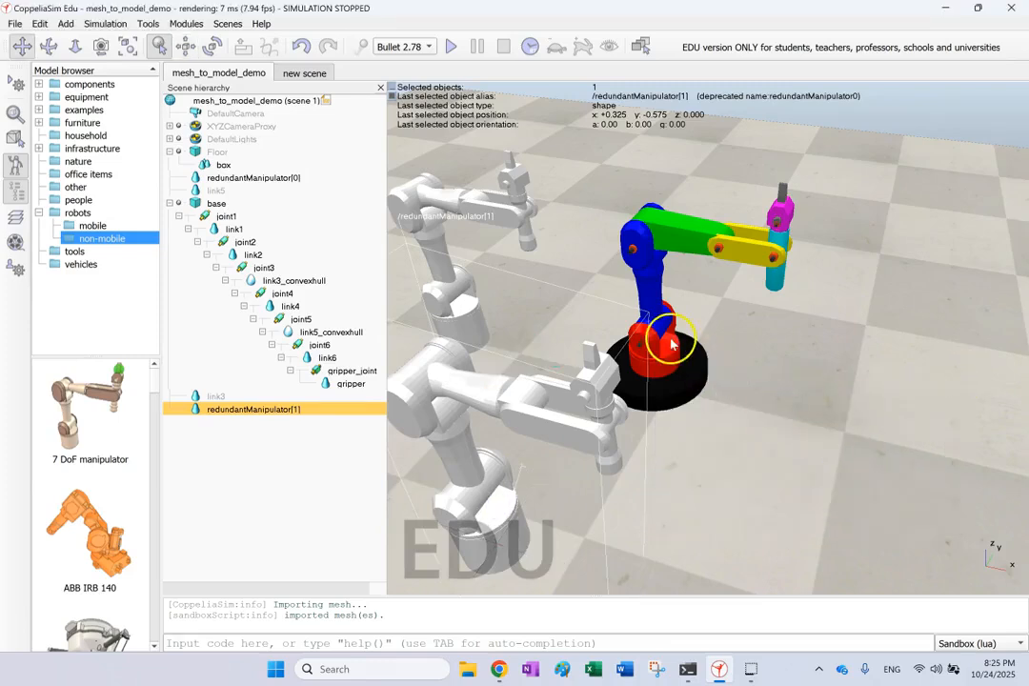
scroll(448, 390, "down", 3)
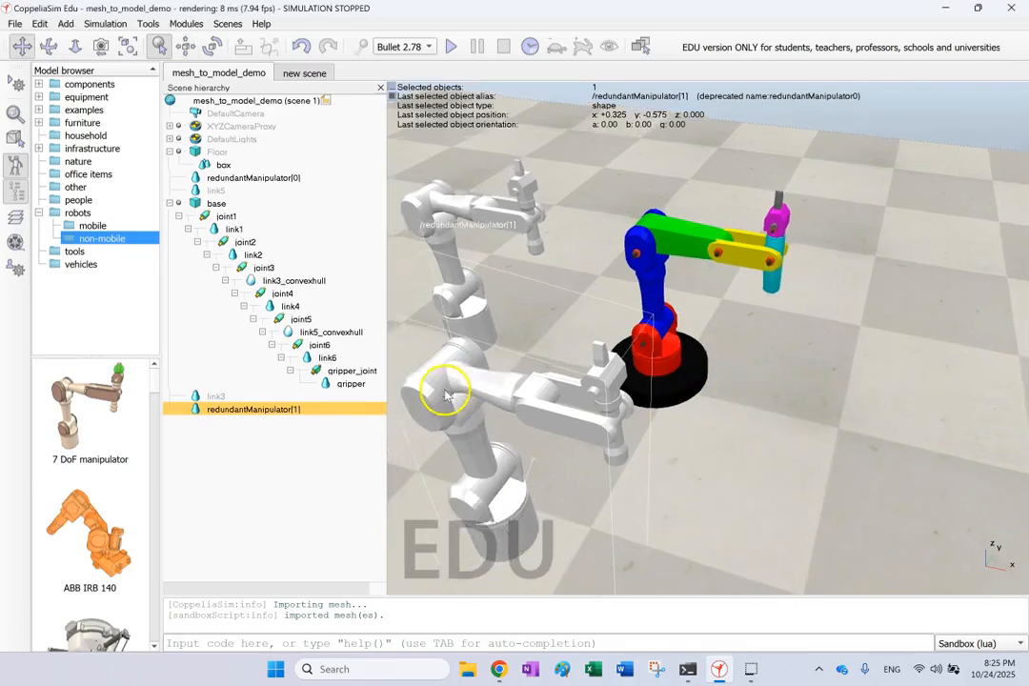
left_click_drag(718, 483, 620, 445)
scroll(605, 445, "down", 2)
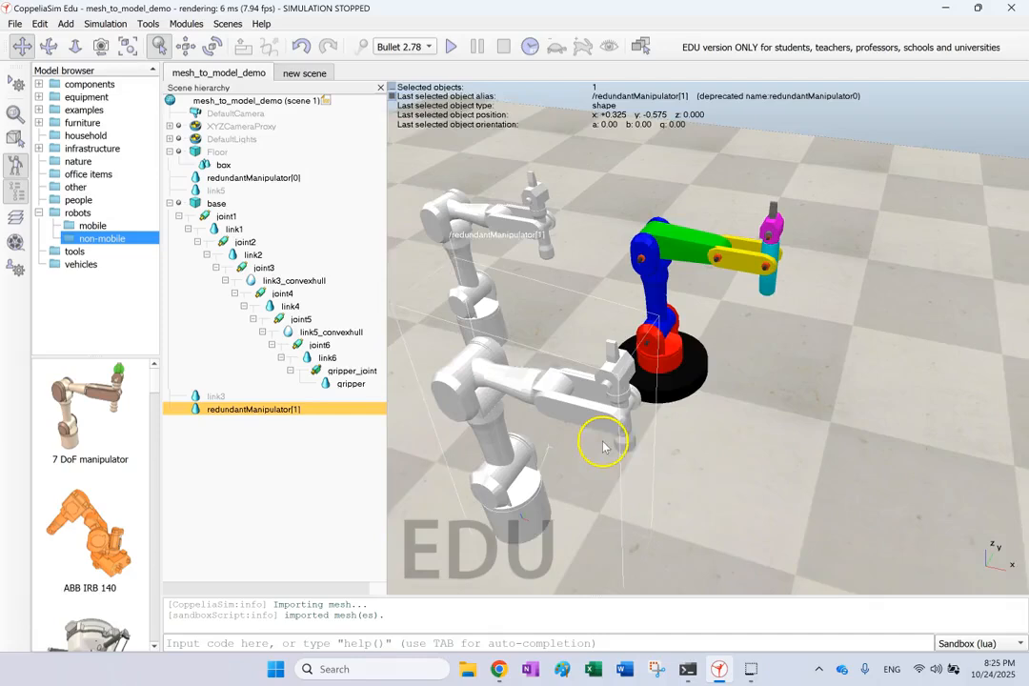
left_click(737, 472)
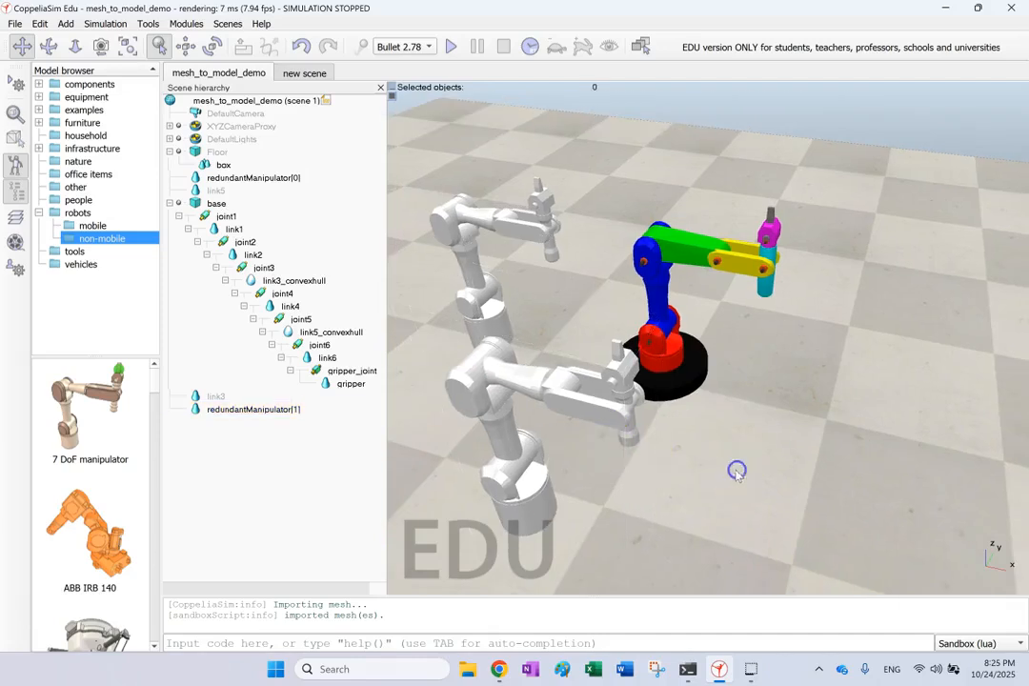
Examine the geometry information of redundantManipulator[1] for its bounding box, vertex count and triangle count, dismissing the registration prompt.
double_click(199, 415)
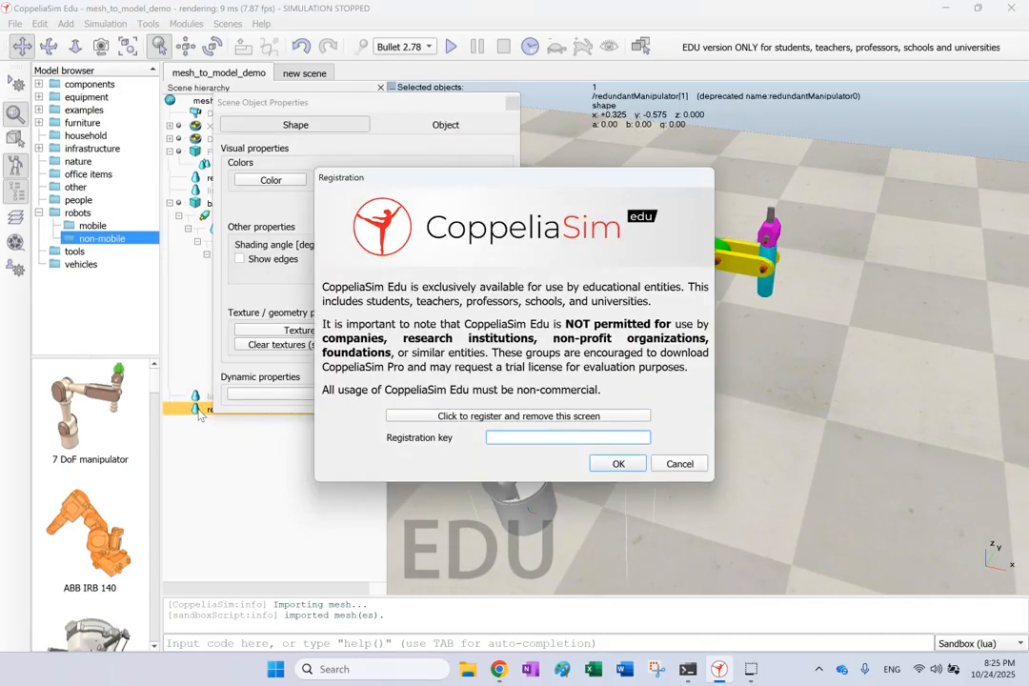
left_click(679, 464)
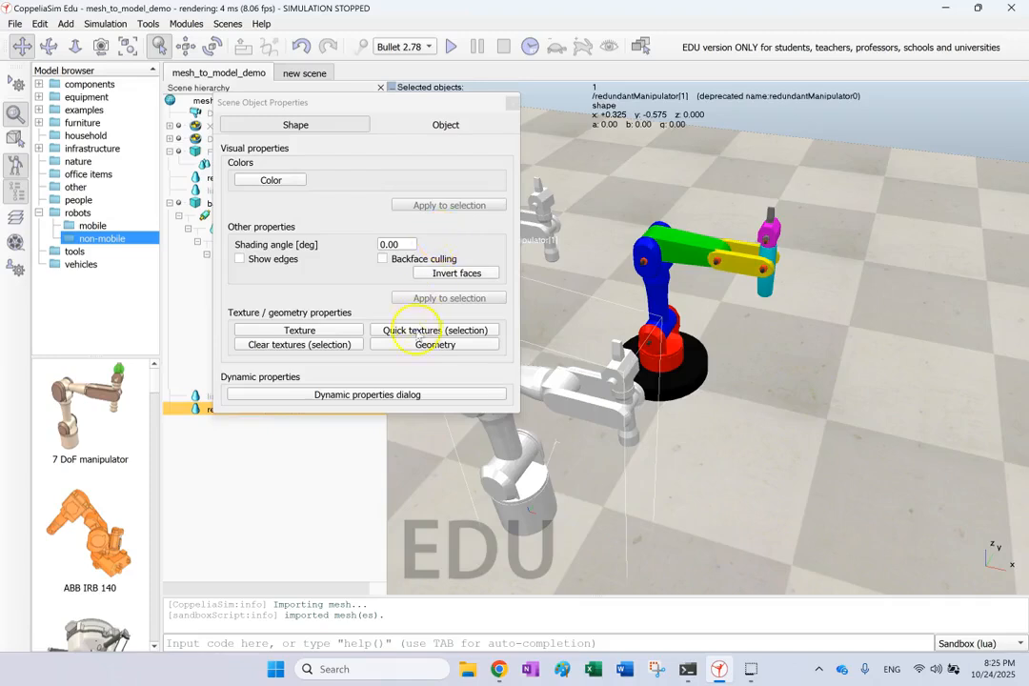
left_click(419, 343)
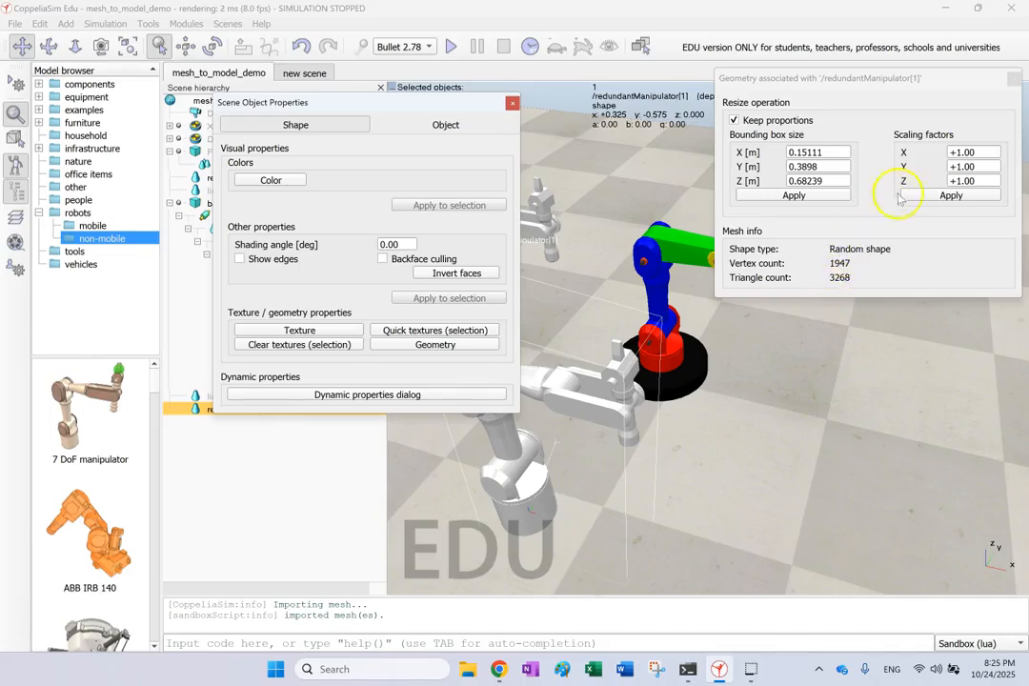
left_click(1014, 79)
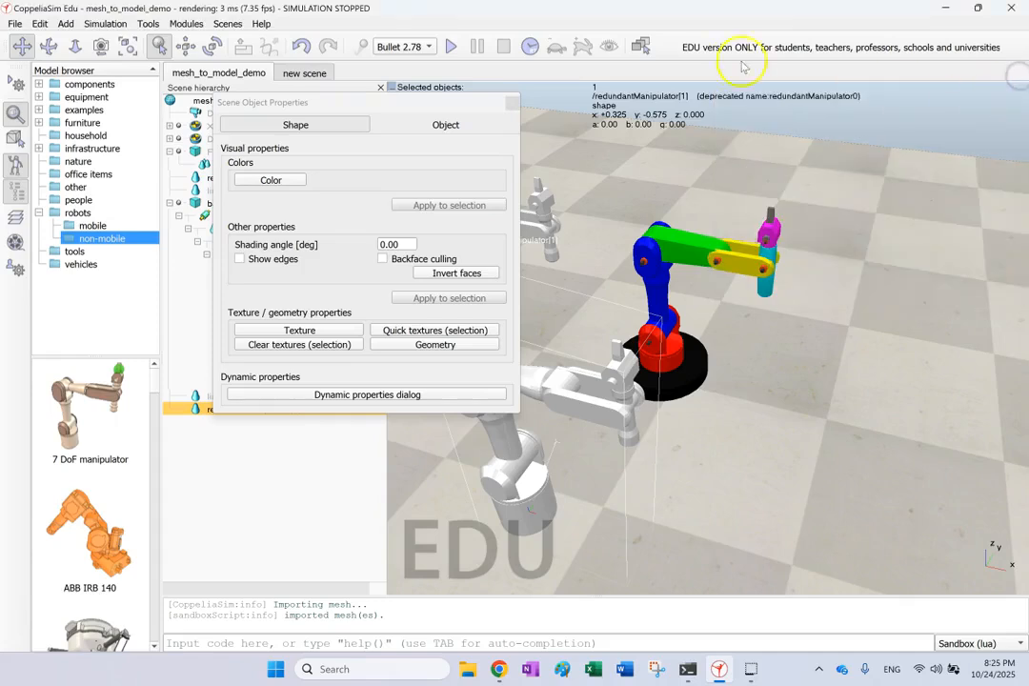
left_click(513, 103)
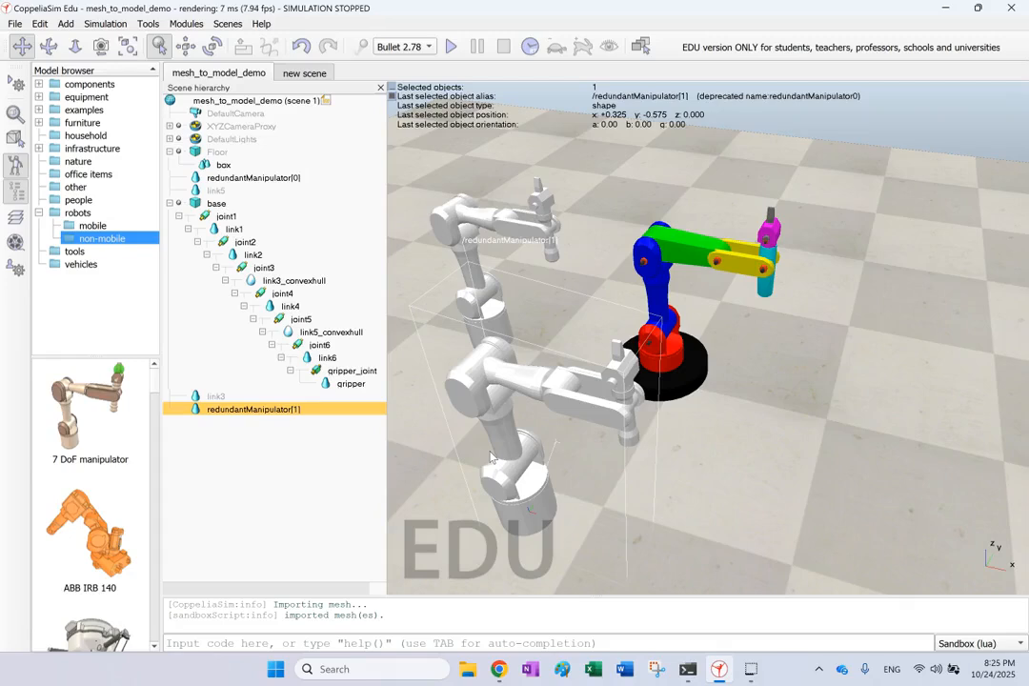
Generate a decimated version of redundantManipulator[1] with Mesh Decimation at 50 percent, keeping adopt colors enabled.
left_click(177, 27)
mouse_move(229, 92)
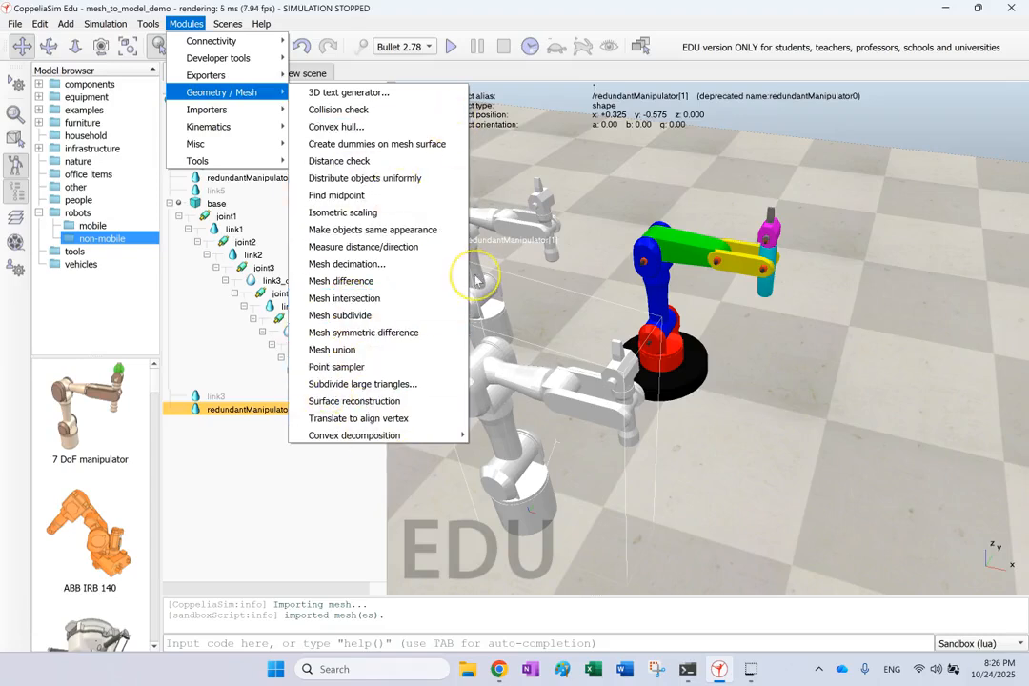
mouse_move(241, 110)
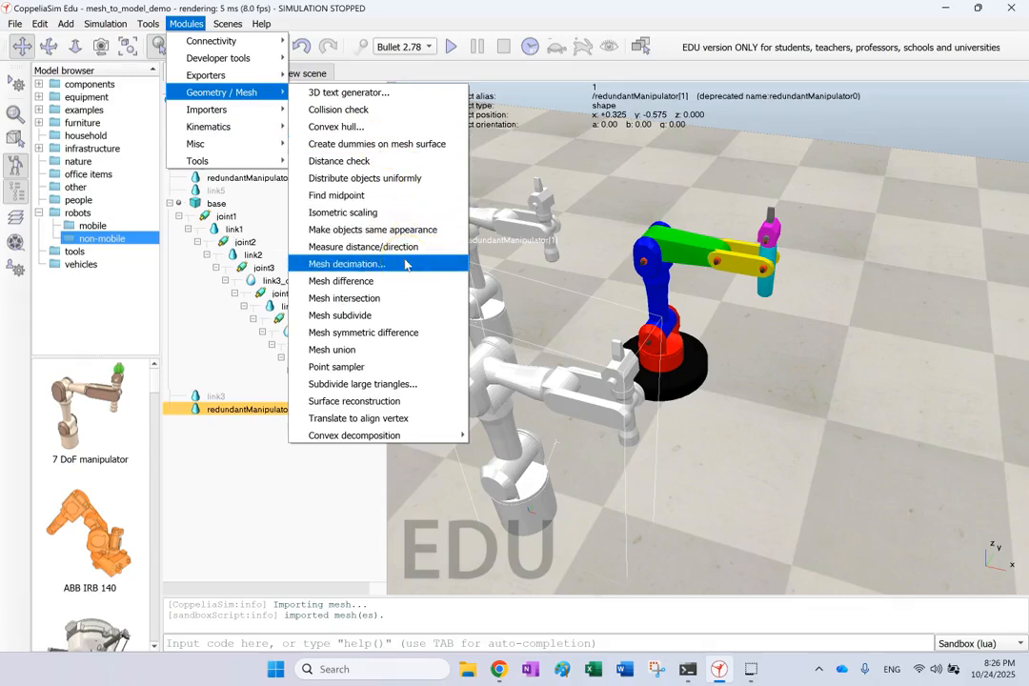
left_click(405, 264)
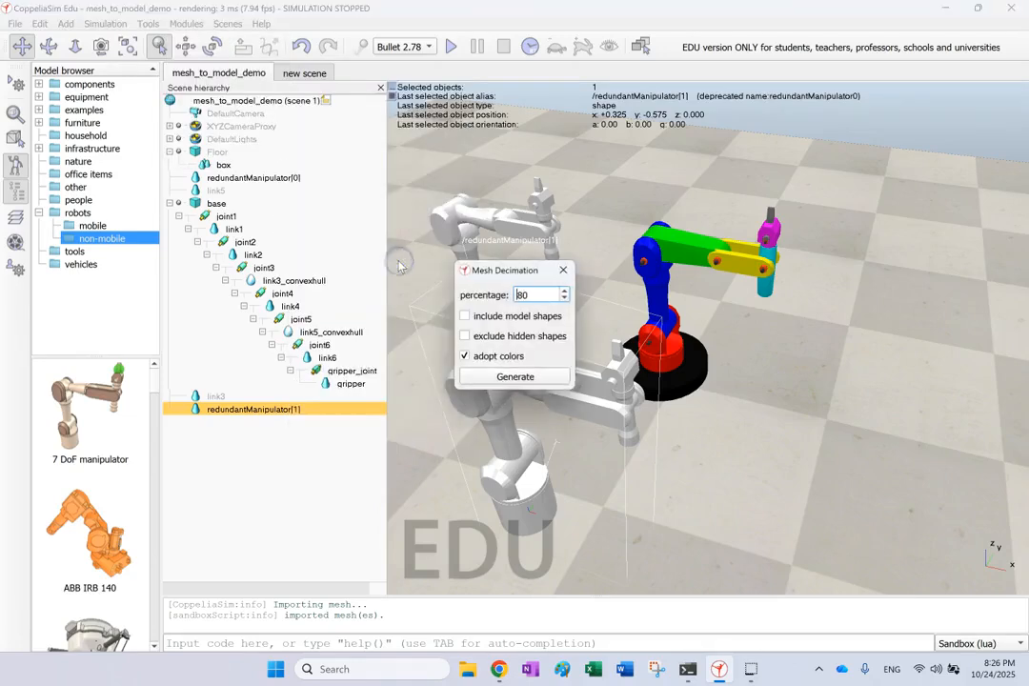
double_click(515, 295)
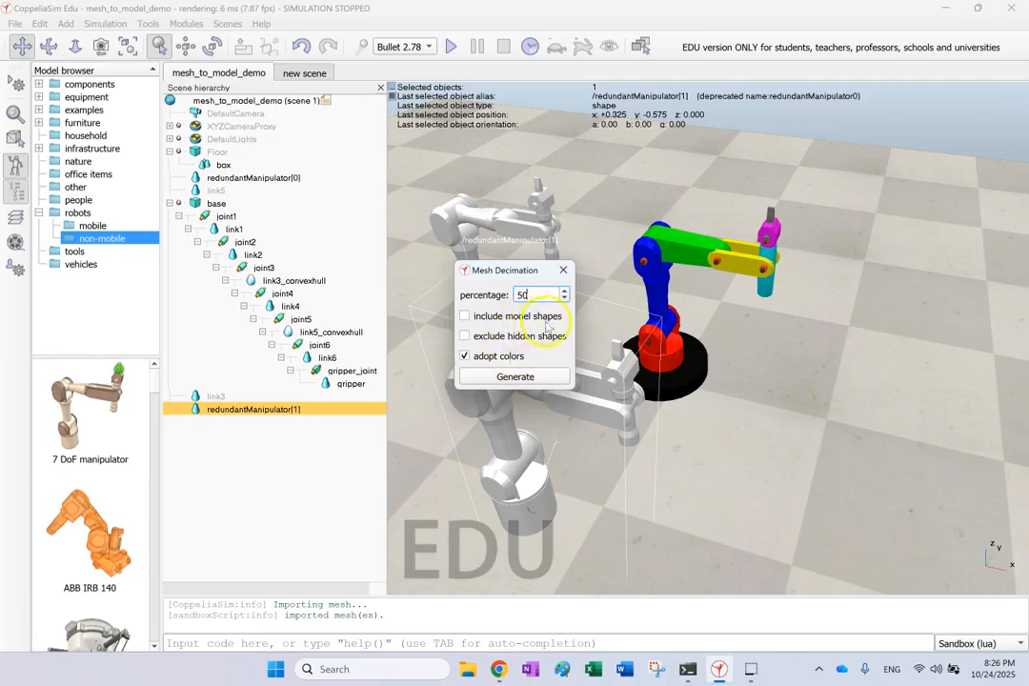
left_click(502, 379)
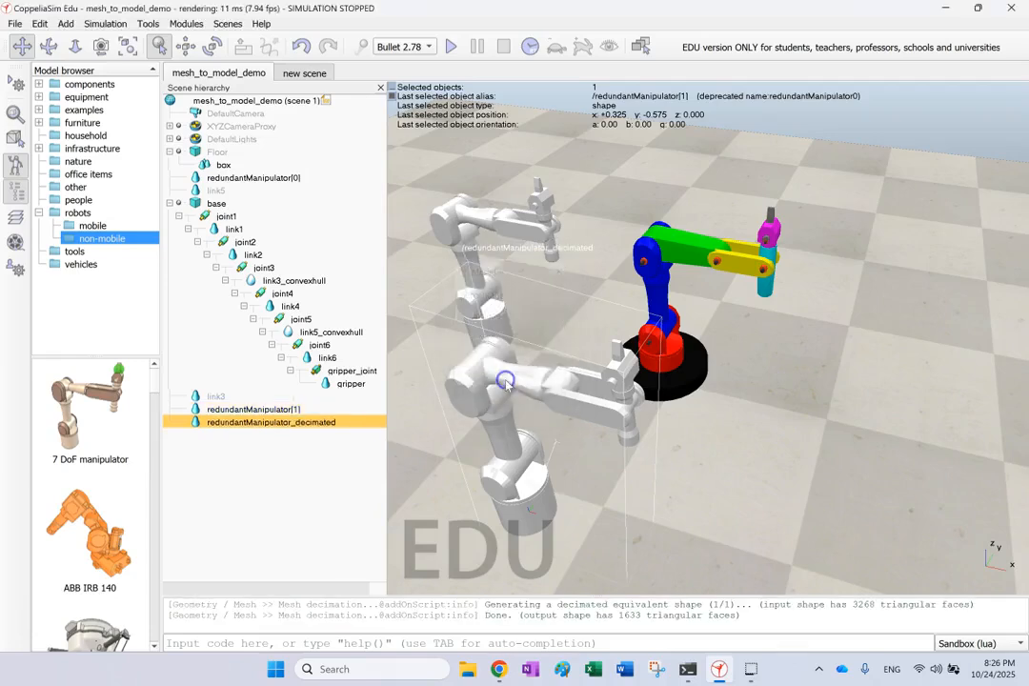
left_click(747, 464)
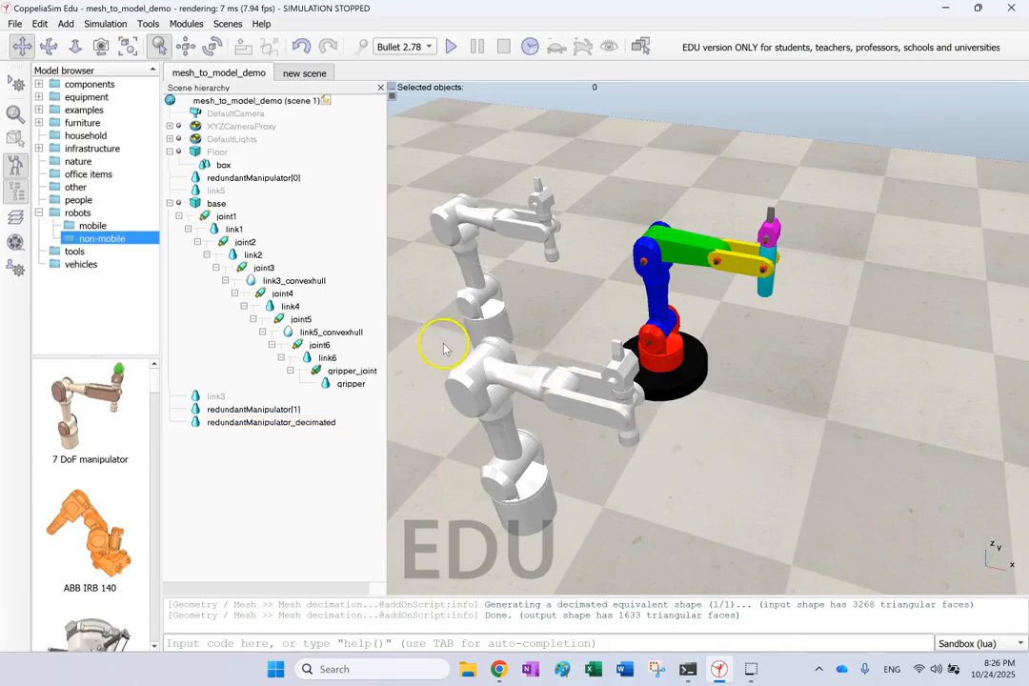
Move redundantManipulator_decimated beside the original mesh, to about x 0.825, y -0.525.
left_click(249, 422)
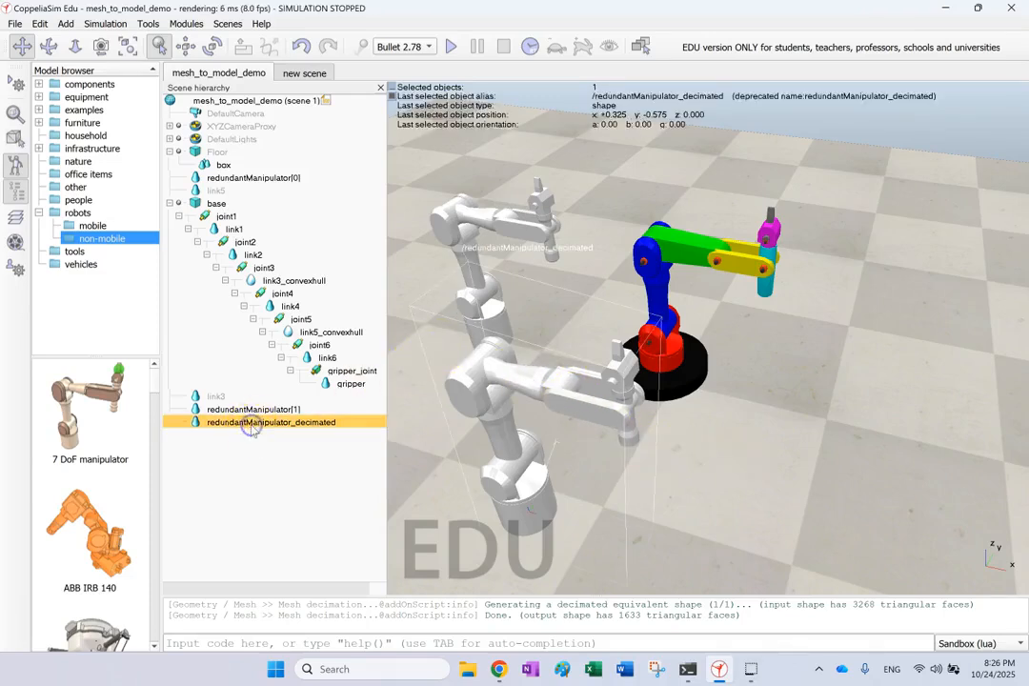
left_click(185, 45)
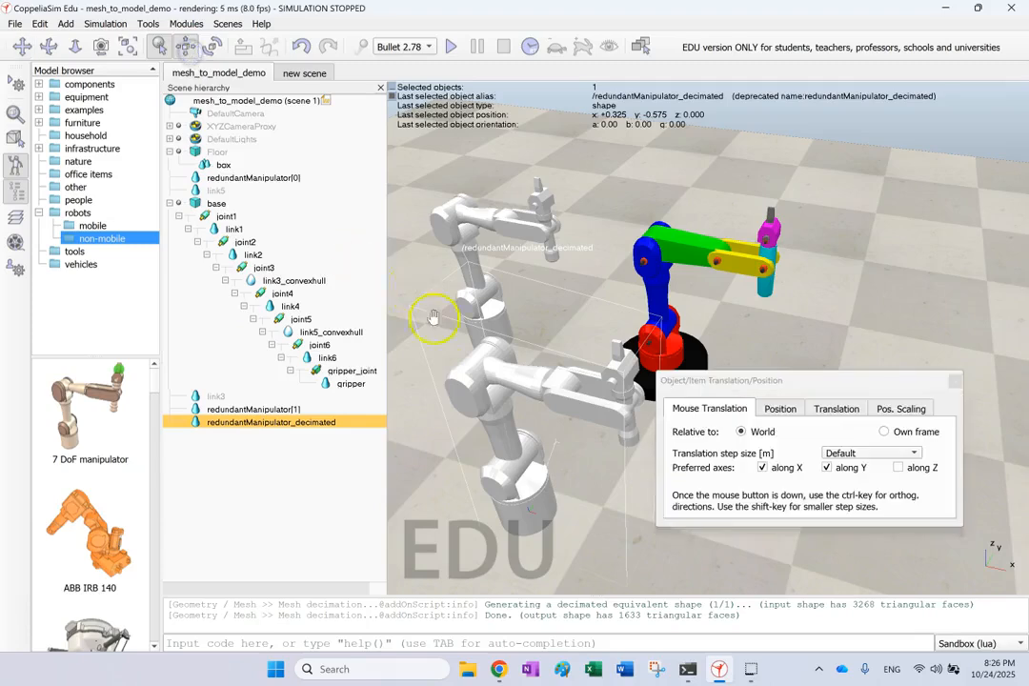
left_click_drag(477, 386, 682, 443)
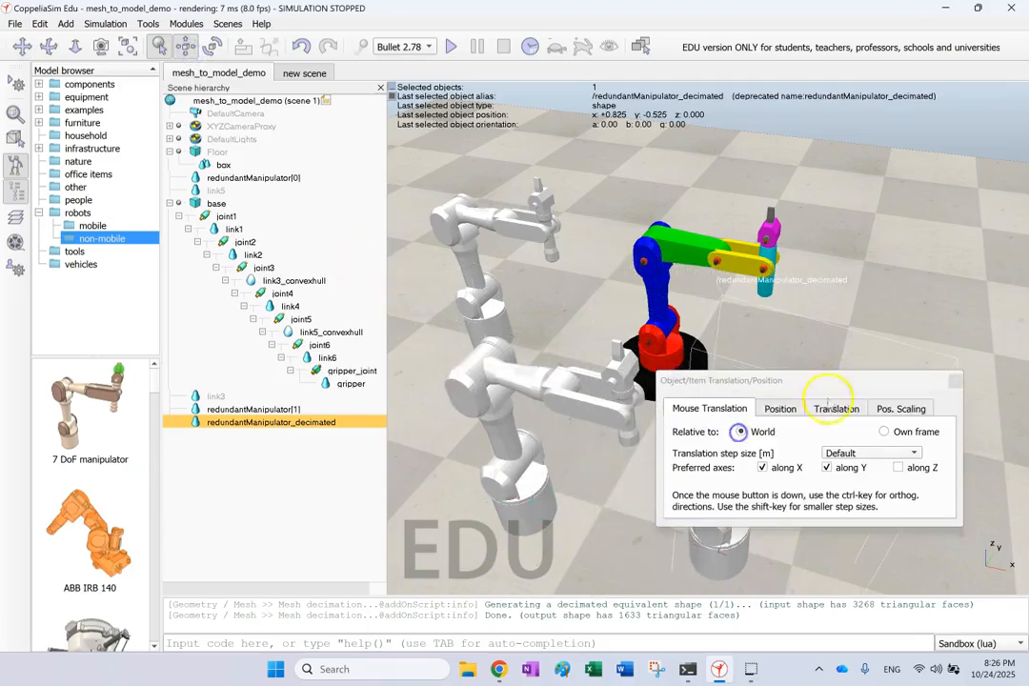
left_click(954, 383)
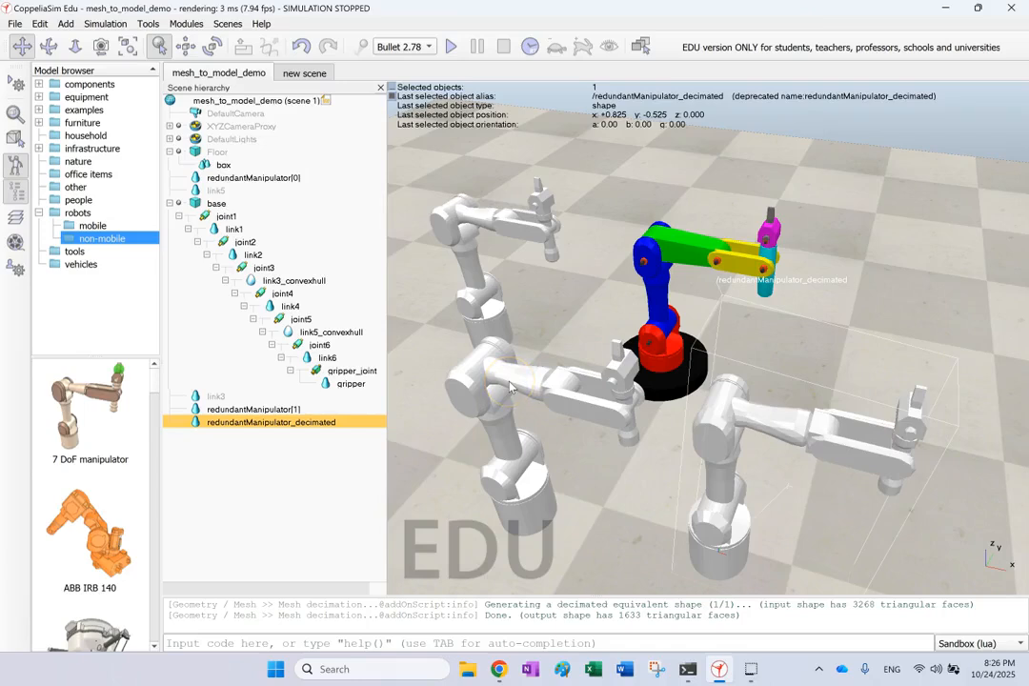
Compare the decimated manipulator with the original from several views and examine its geometry information for vertex and triangle counts.
scroll(800, 439, "down", 1)
scroll(799, 436, "up", 2)
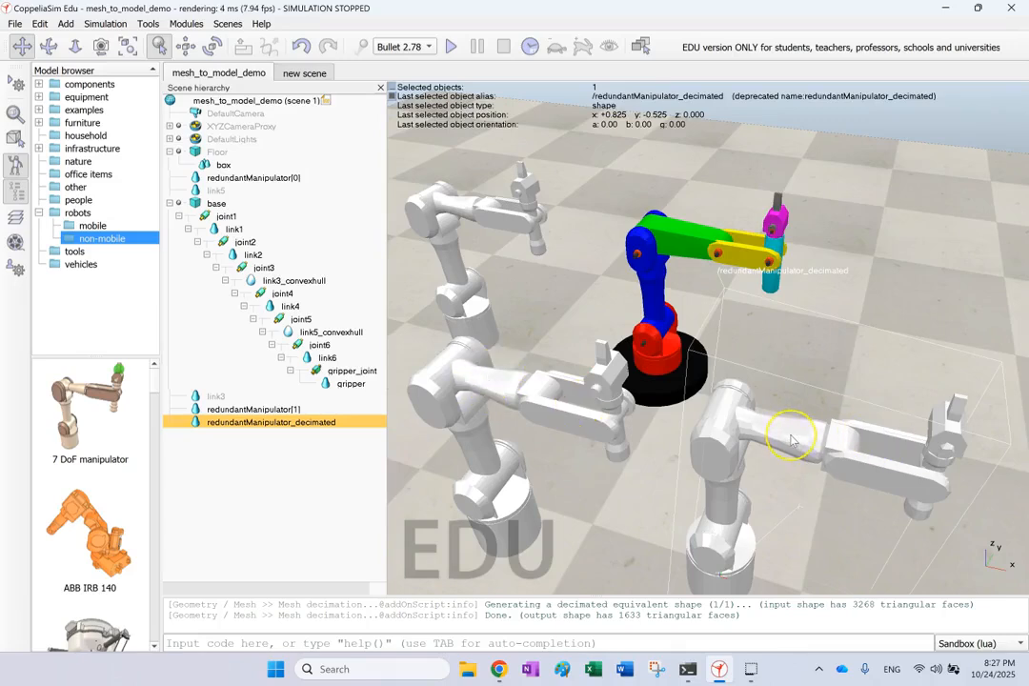
scroll(791, 440, "down", 1)
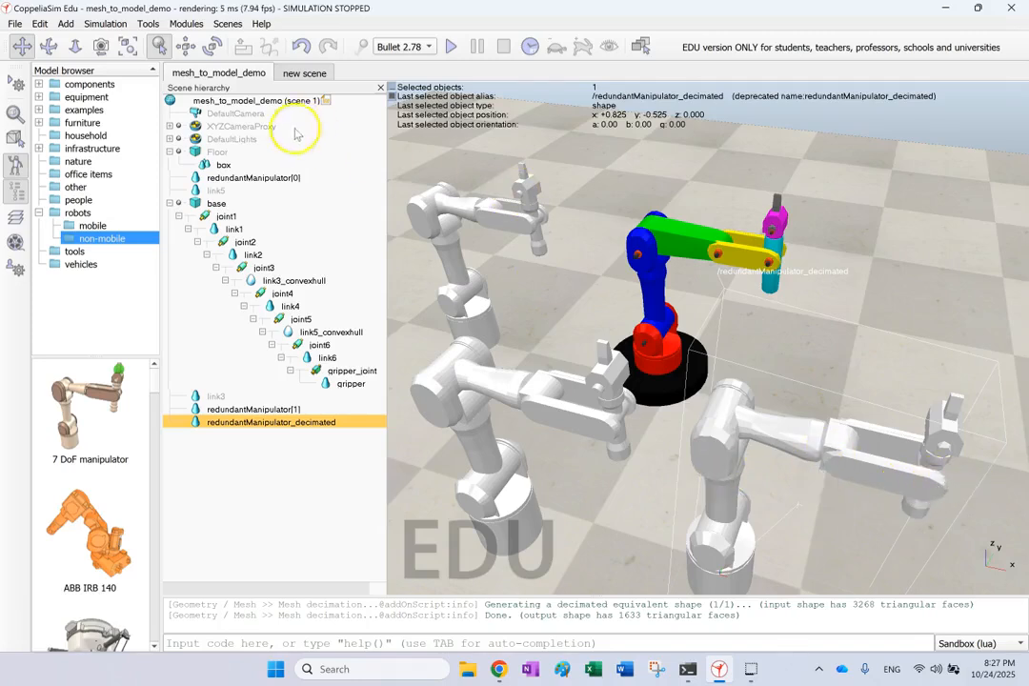
left_click(48, 46)
left_click_drag(686, 362, 794, 360)
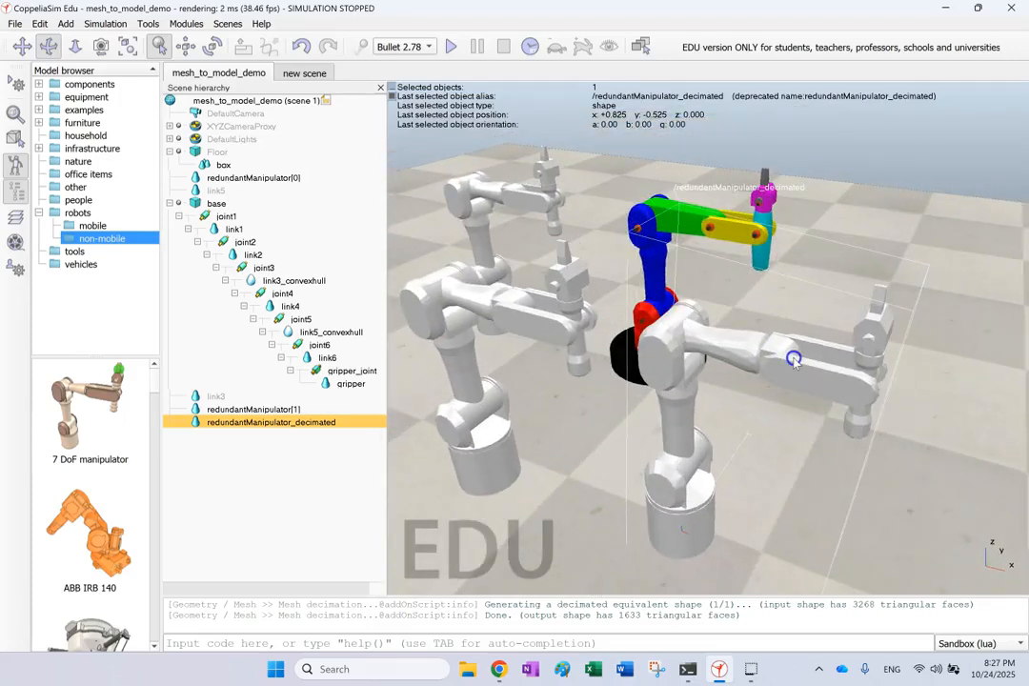
double_click(195, 422)
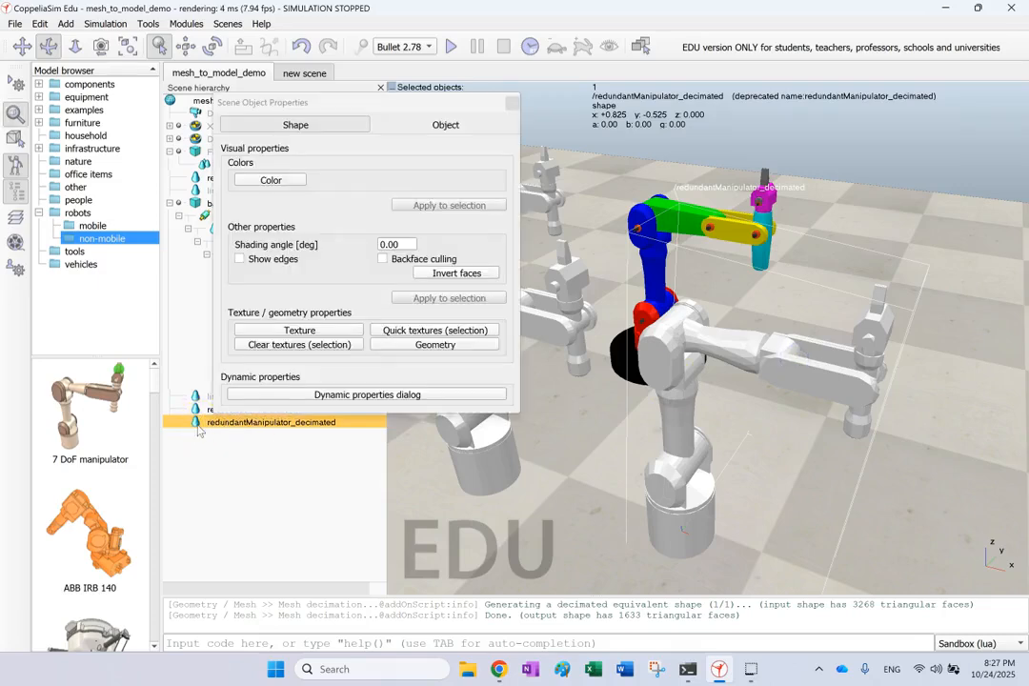
left_click(301, 394)
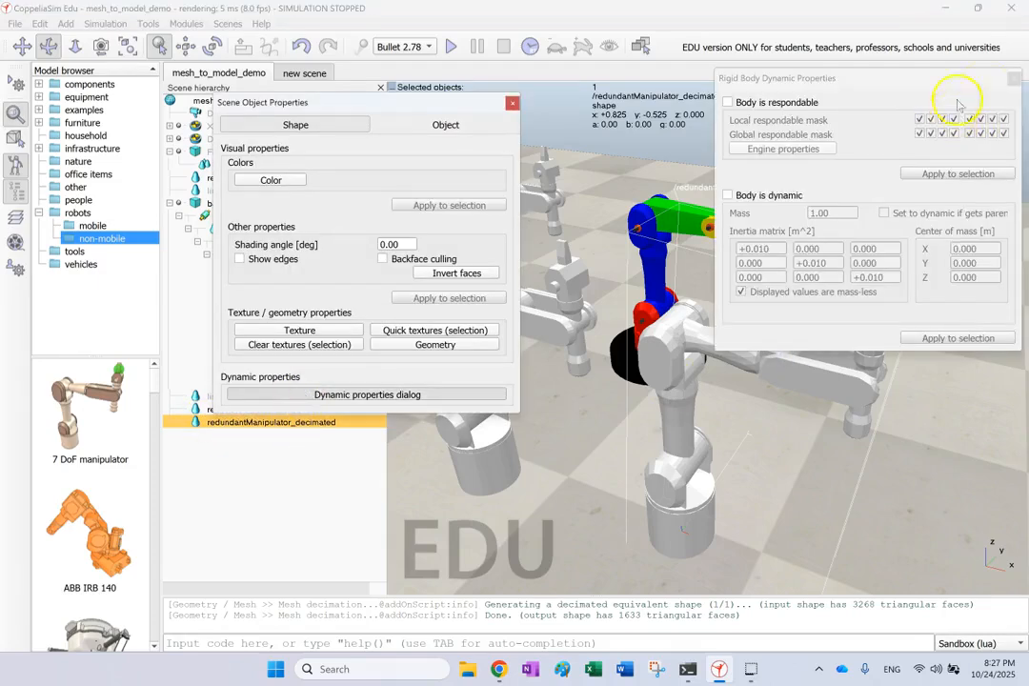
left_click(1014, 79)
left_click(470, 344)
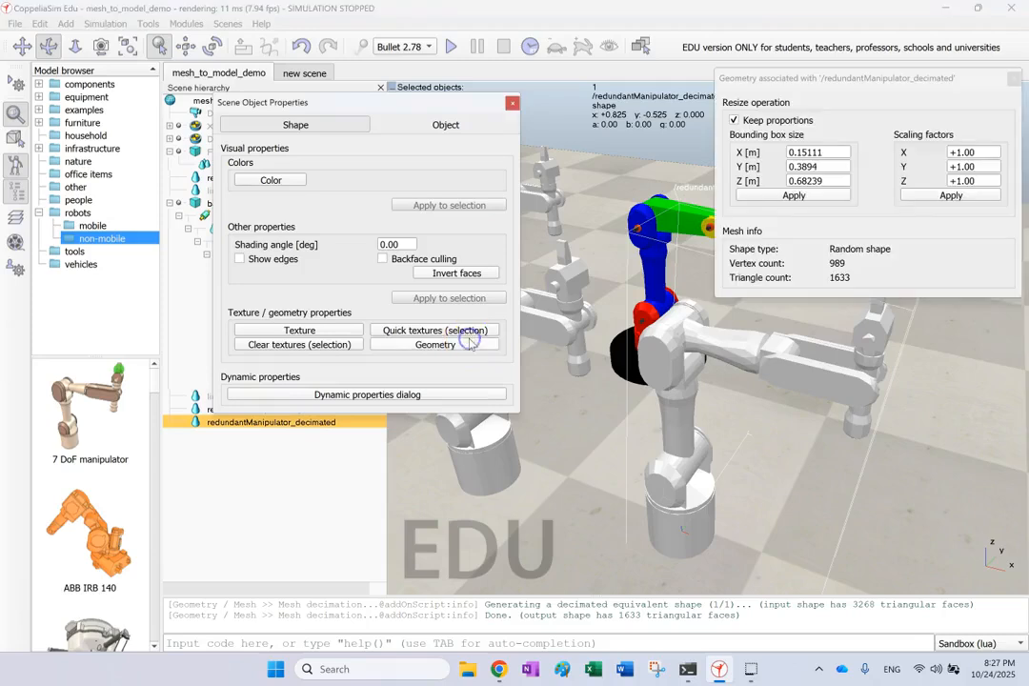
left_click(838, 271)
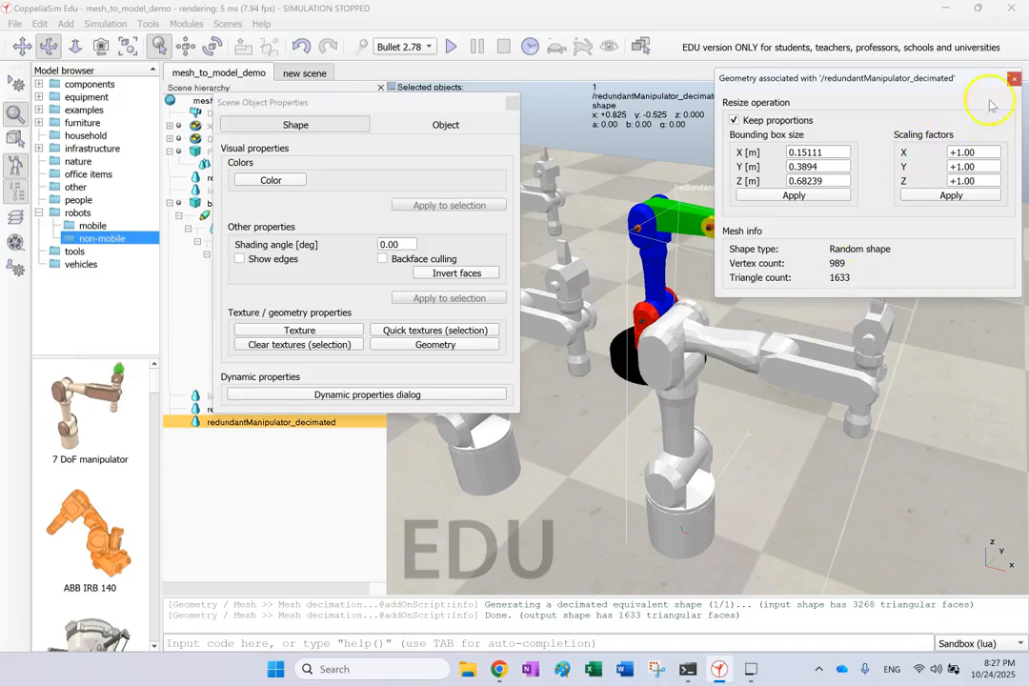
left_click(1014, 80)
left_click(513, 102)
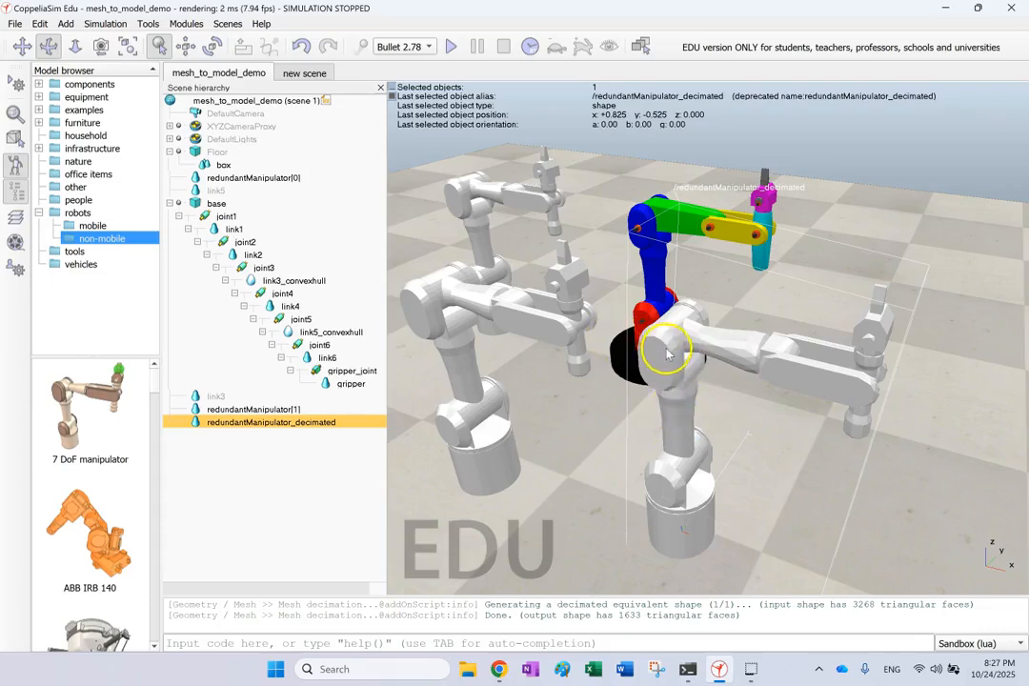
Inspect the faceted surfaces of the decimated manipulator's links up close from several angles.
left_click(836, 508)
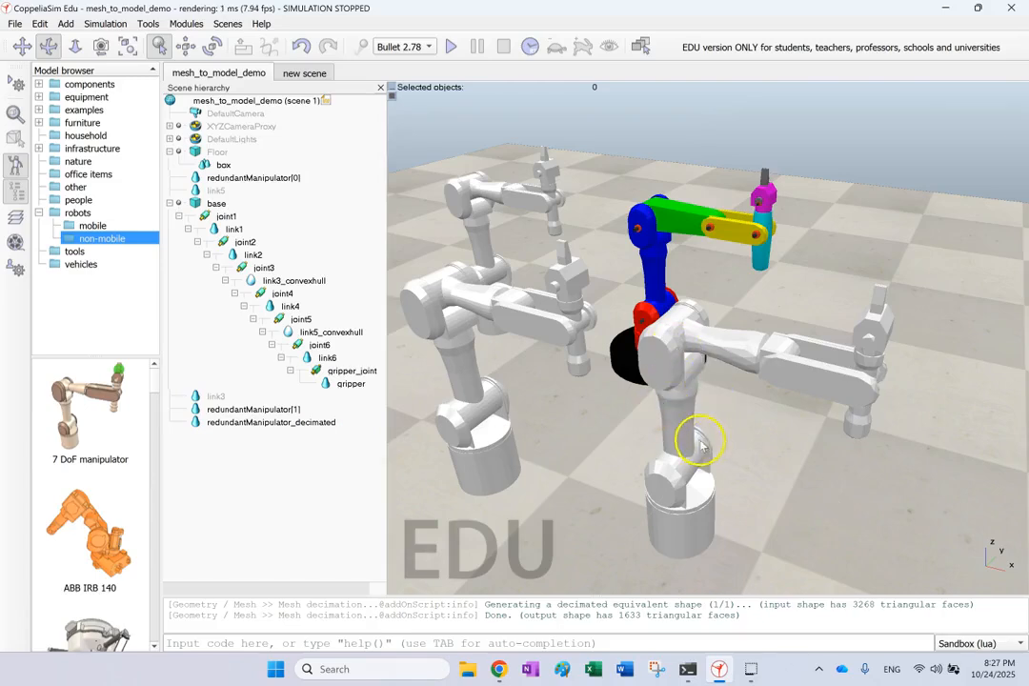
scroll(760, 357, "up", 4)
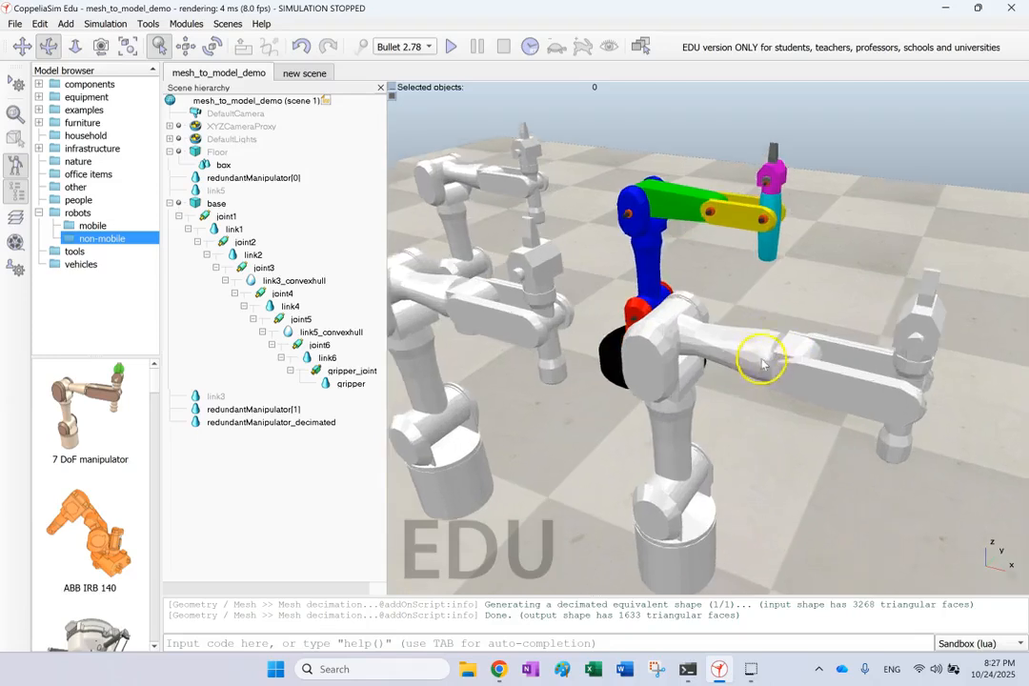
scroll(762, 360, "up", 2)
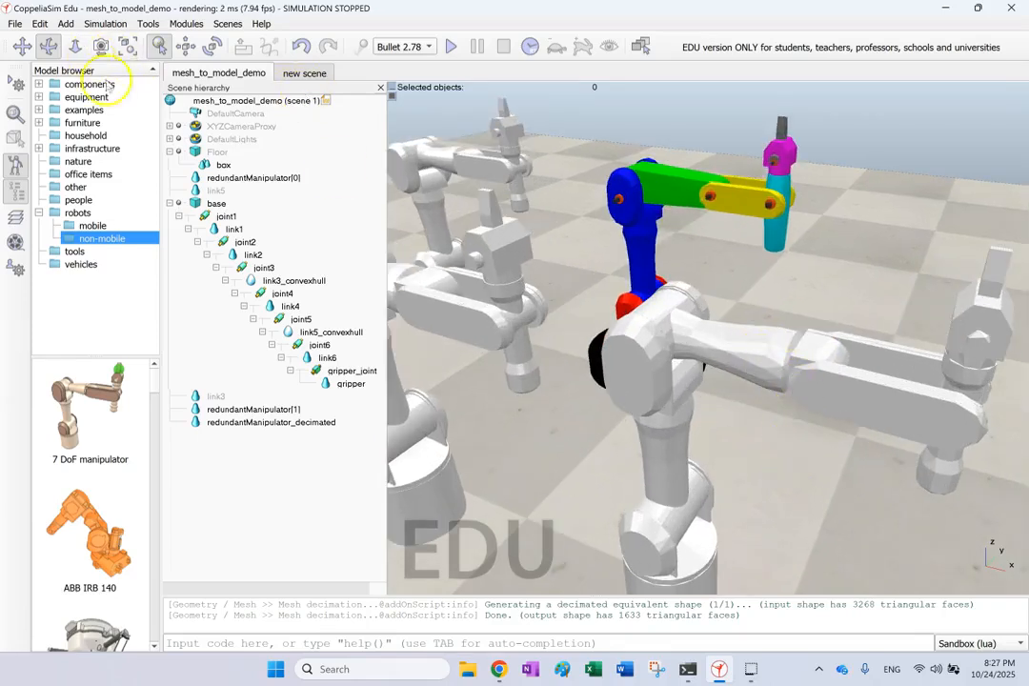
left_click_drag(767, 448, 793, 445)
scroll(976, 338, "up", 2)
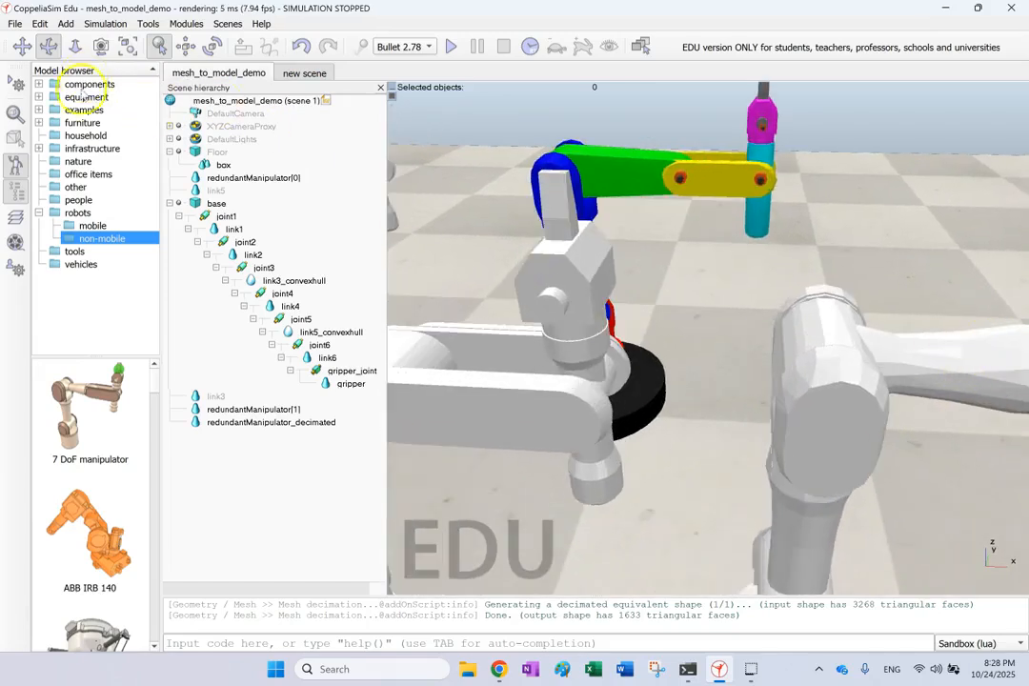
left_click(21, 47)
left_click_drag(919, 455, 815, 438)
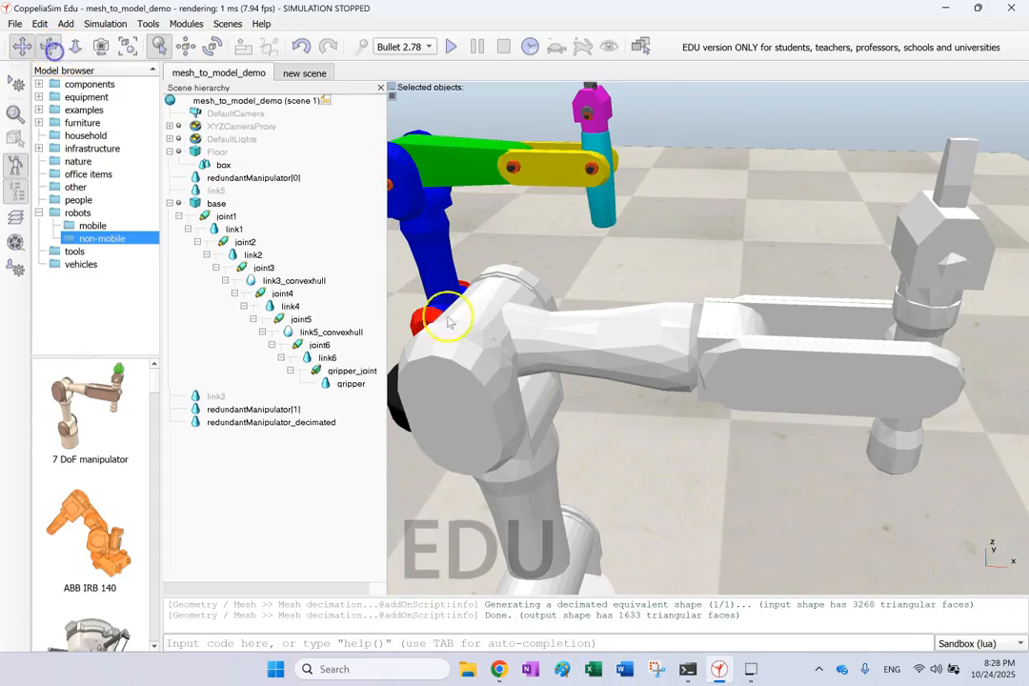
left_click(48, 47)
left_click_drag(637, 426, 655, 426)
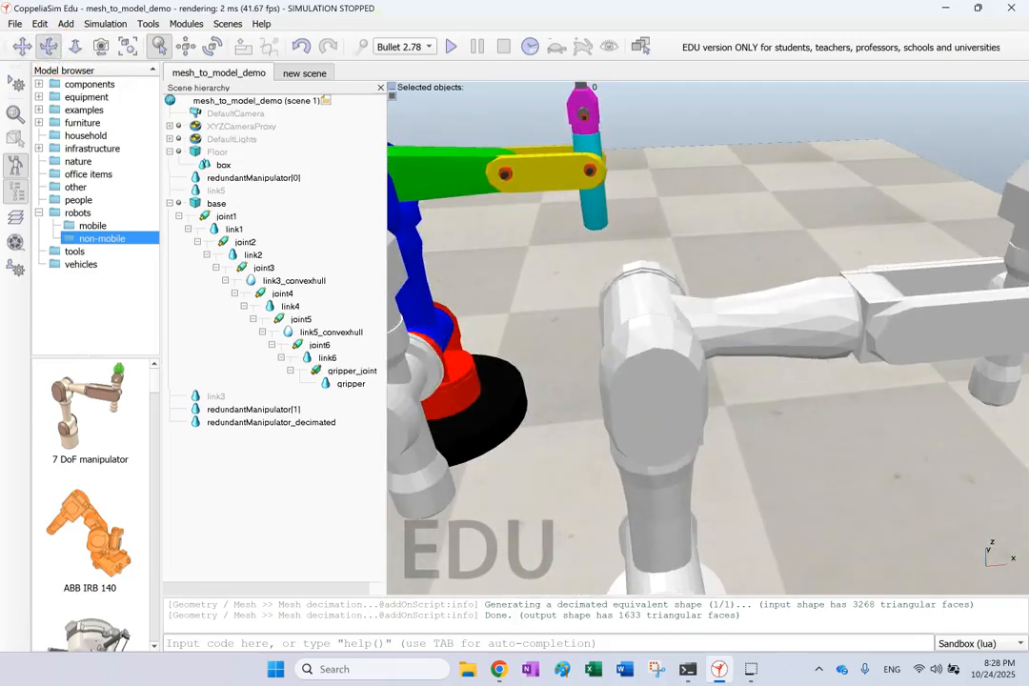
left_click(19, 47)
left_click_drag(897, 473, 852, 488)
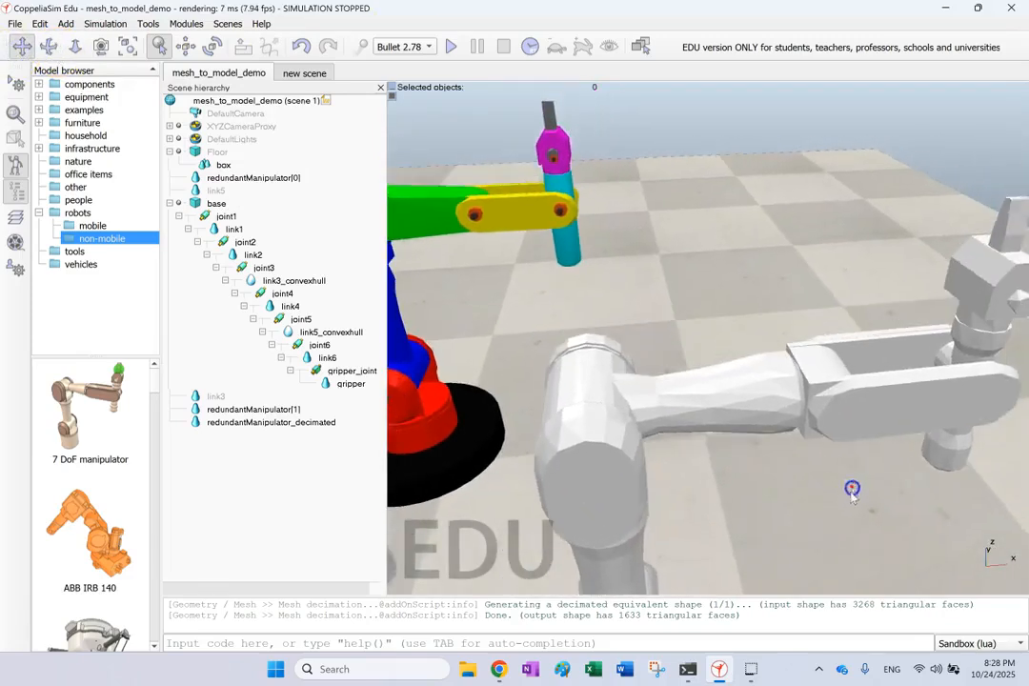
left_click(805, 396)
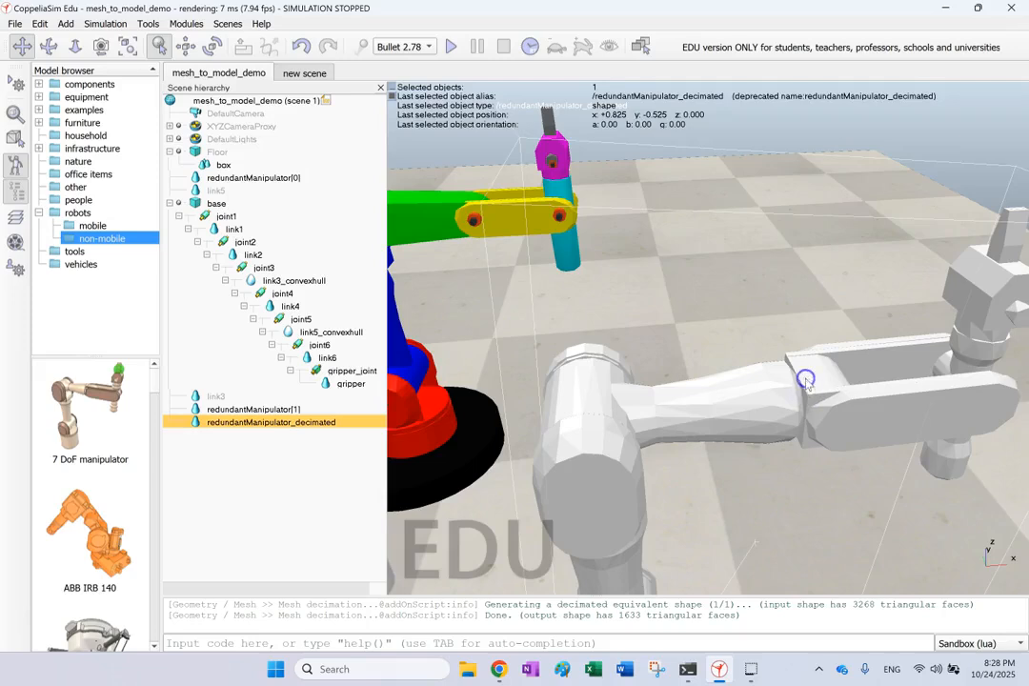
left_click(788, 209)
left_click(830, 133)
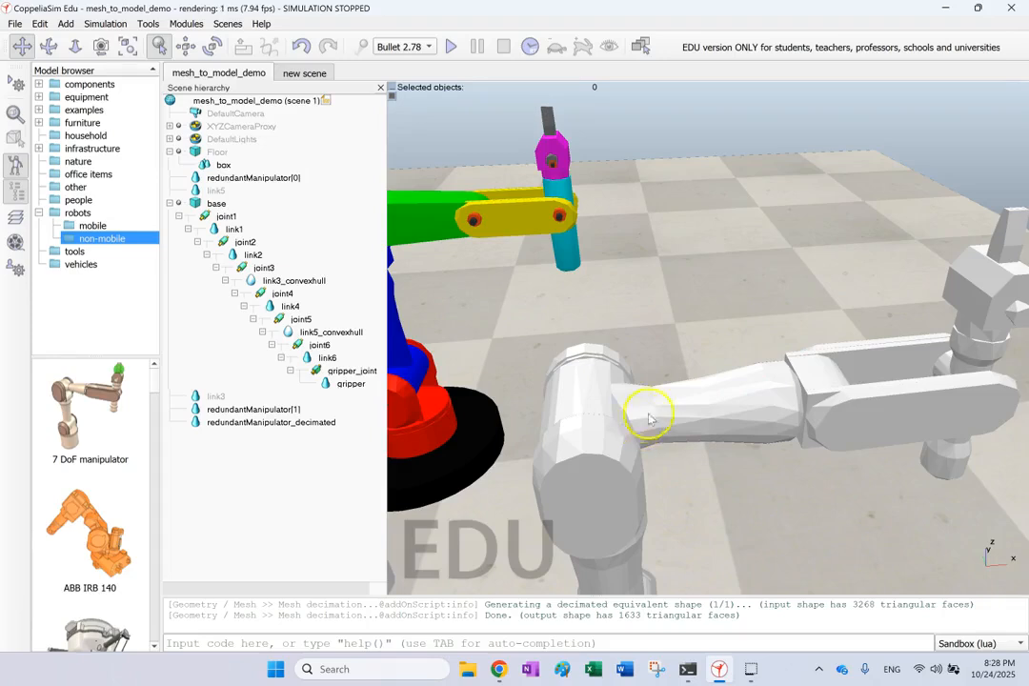
Examine redundantManipulator_decimated as a whole from a low side view near floor level.
left_click(244, 422)
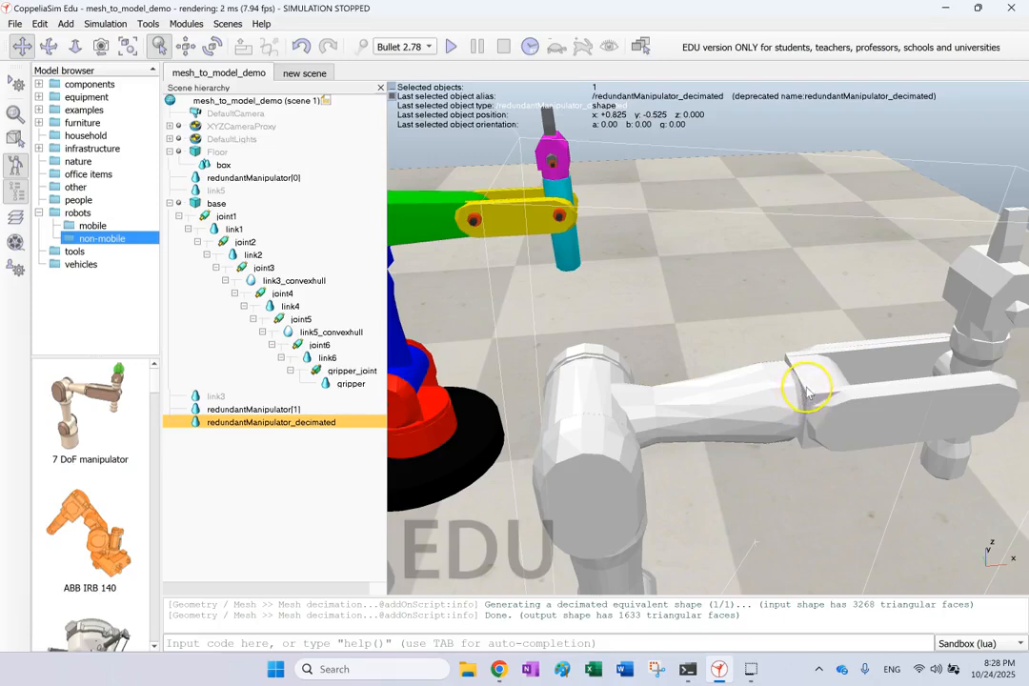
scroll(806, 391, "down", 3)
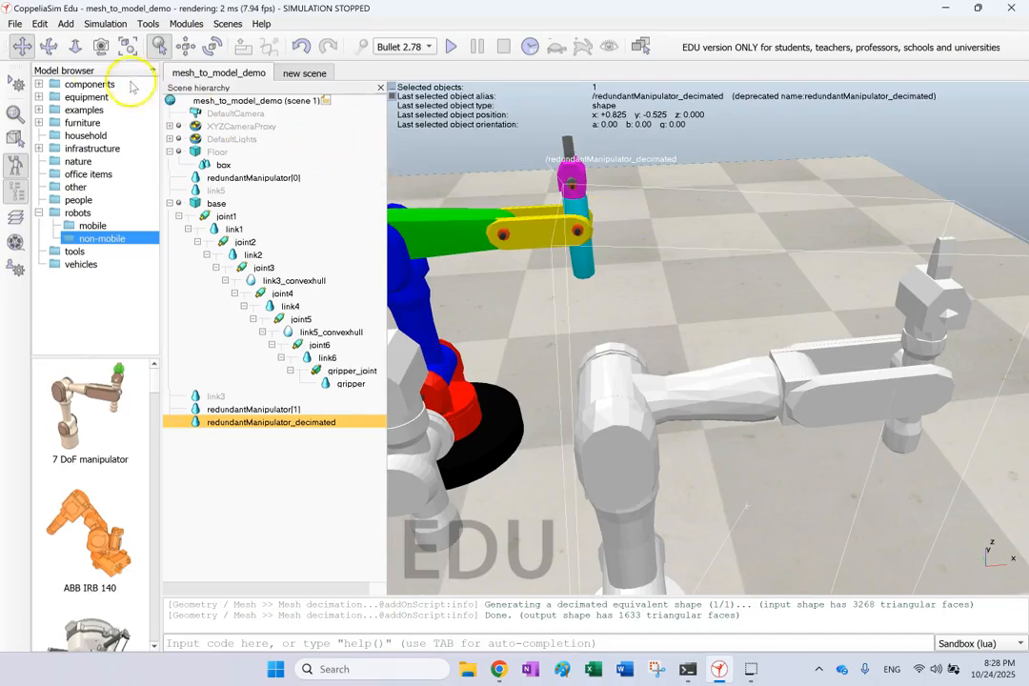
left_click(47, 46)
left_click_drag(879, 404, 926, 372)
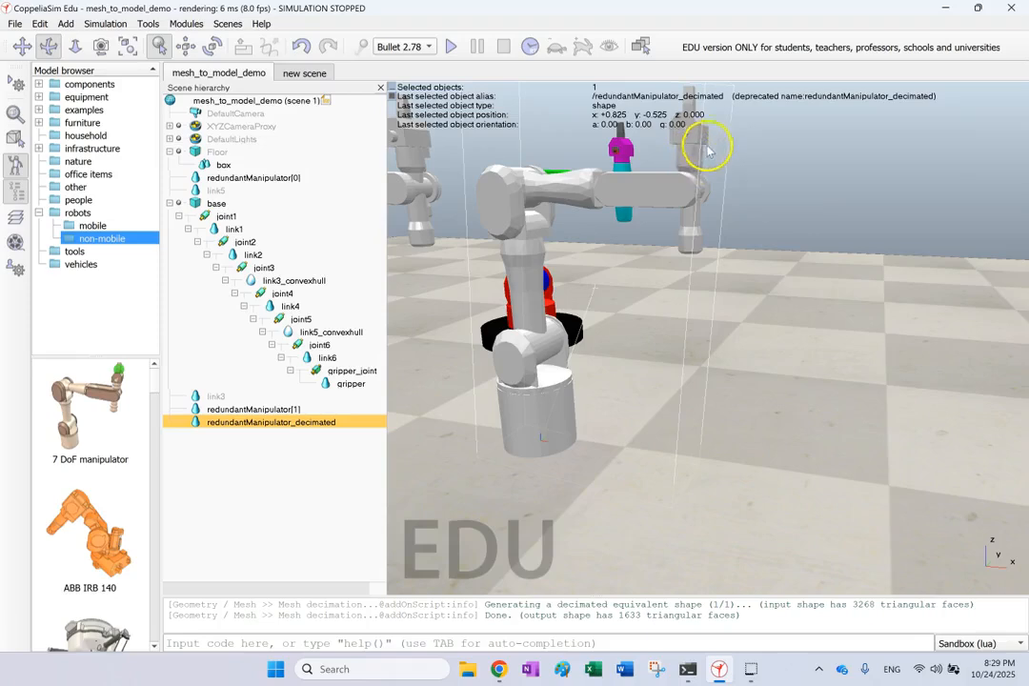
left_click(820, 209)
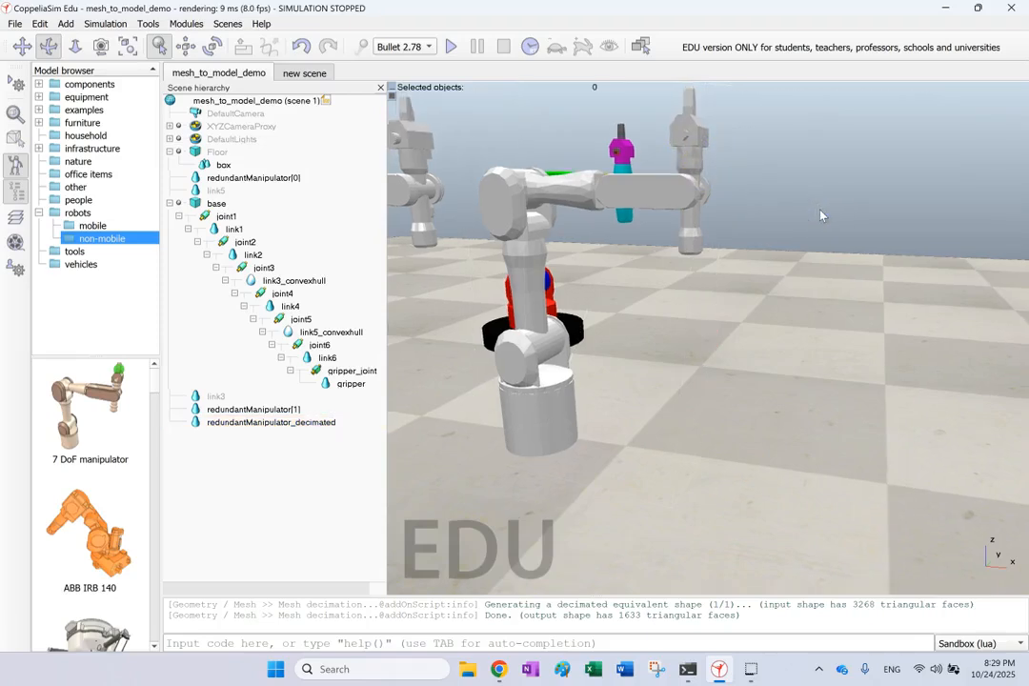
Delete the original redundantManipulator[1] mesh from the scene.
scroll(822, 215, "down", 1)
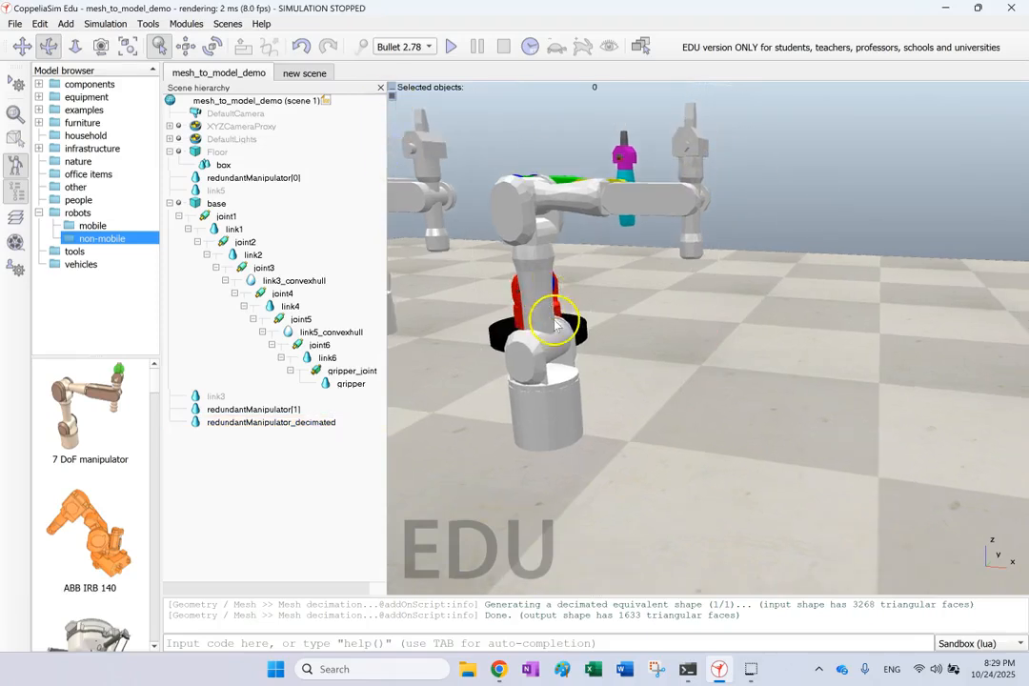
scroll(620, 355, "down", 6)
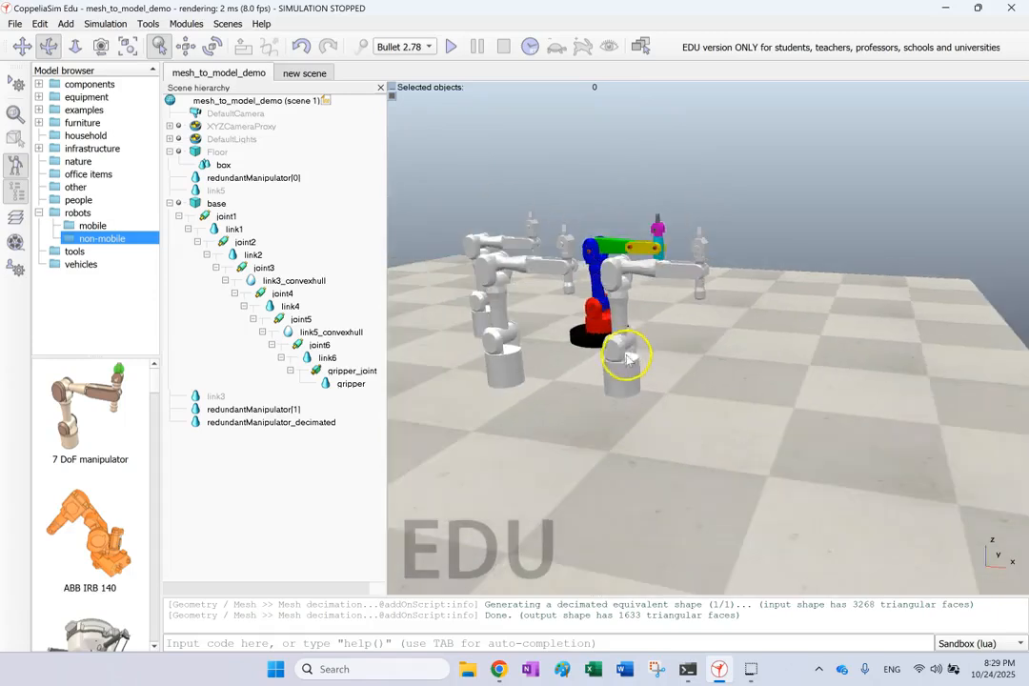
left_click(246, 410)
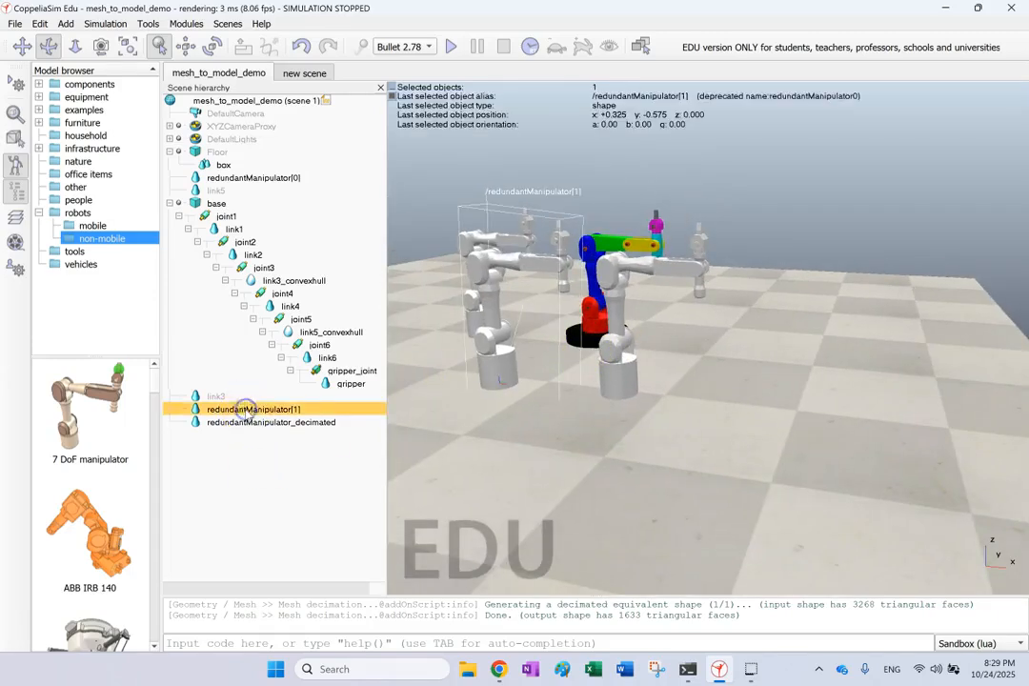
key("Delete")
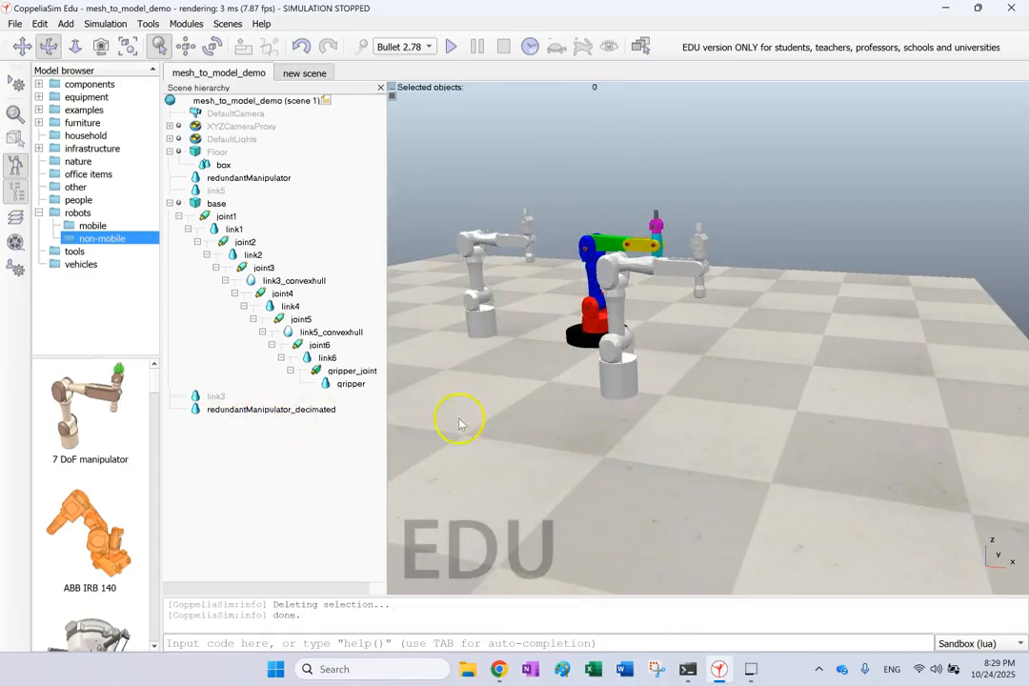
Move redundantManipulator_decimated in front of the colored robot, to about x 0.725, y -0.800.
left_click_drag(619, 378, 628, 416)
left_click(185, 47)
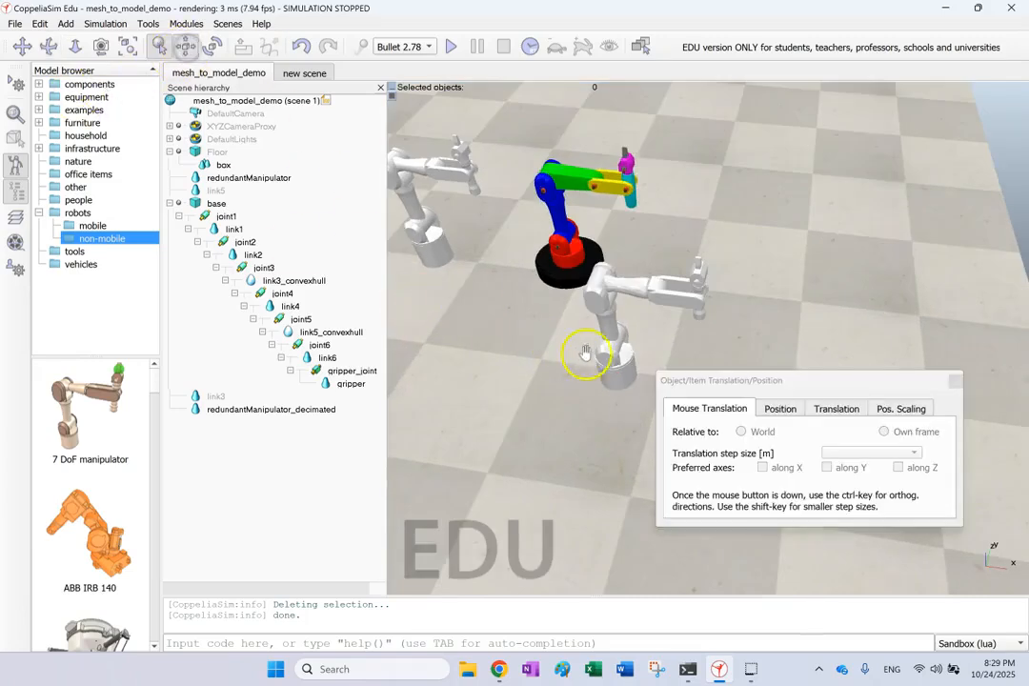
left_click(620, 344)
left_click_drag(620, 345, 562, 411)
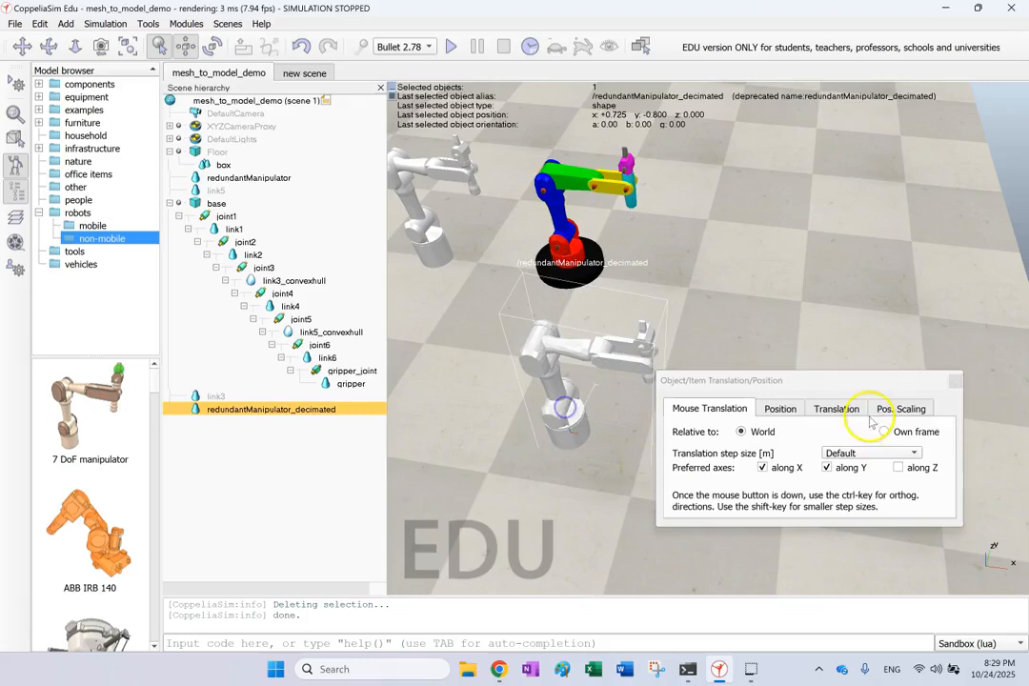
left_click(954, 382)
left_click(618, 415)
Review the available geometry and mesh tools without running any of them.
scroll(450, 418, "up", 3)
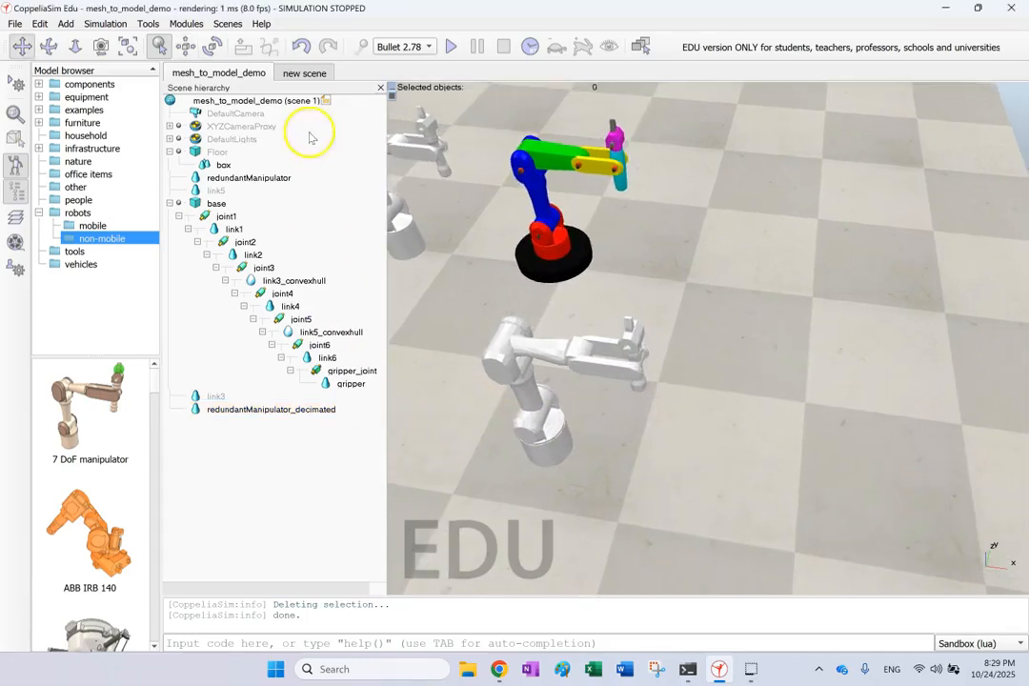
left_click(183, 24)
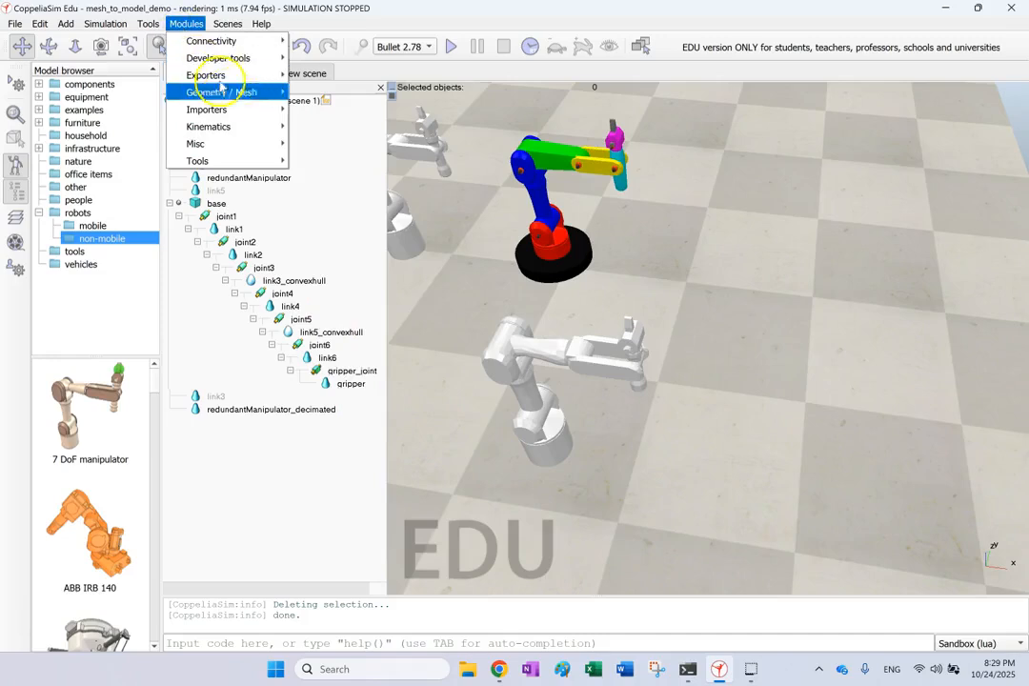
mouse_move(231, 98)
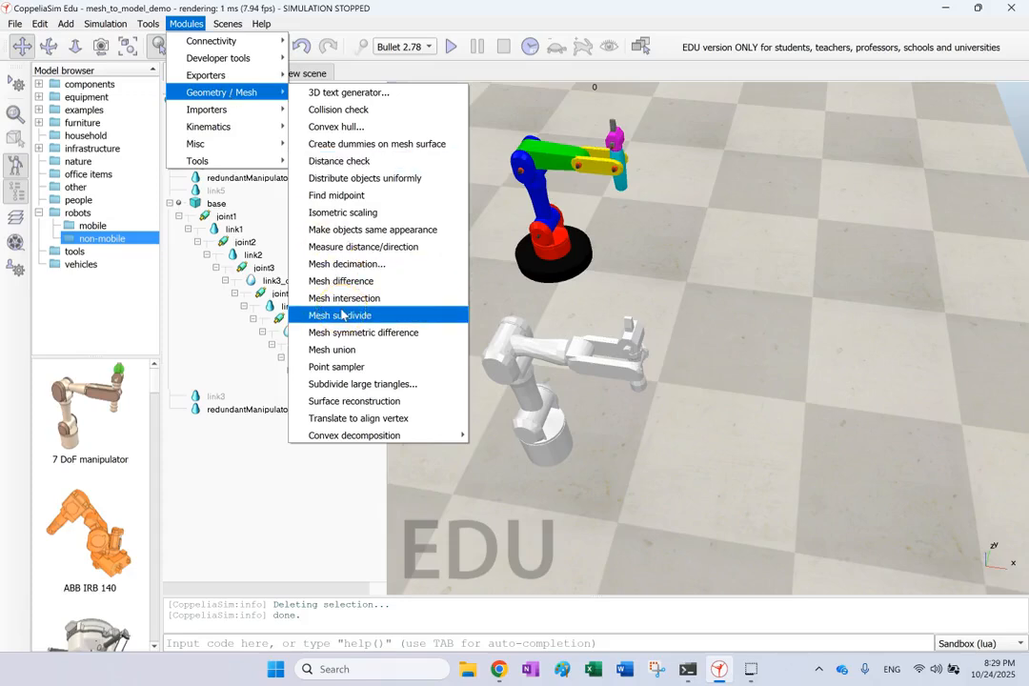
left_click(593, 340)
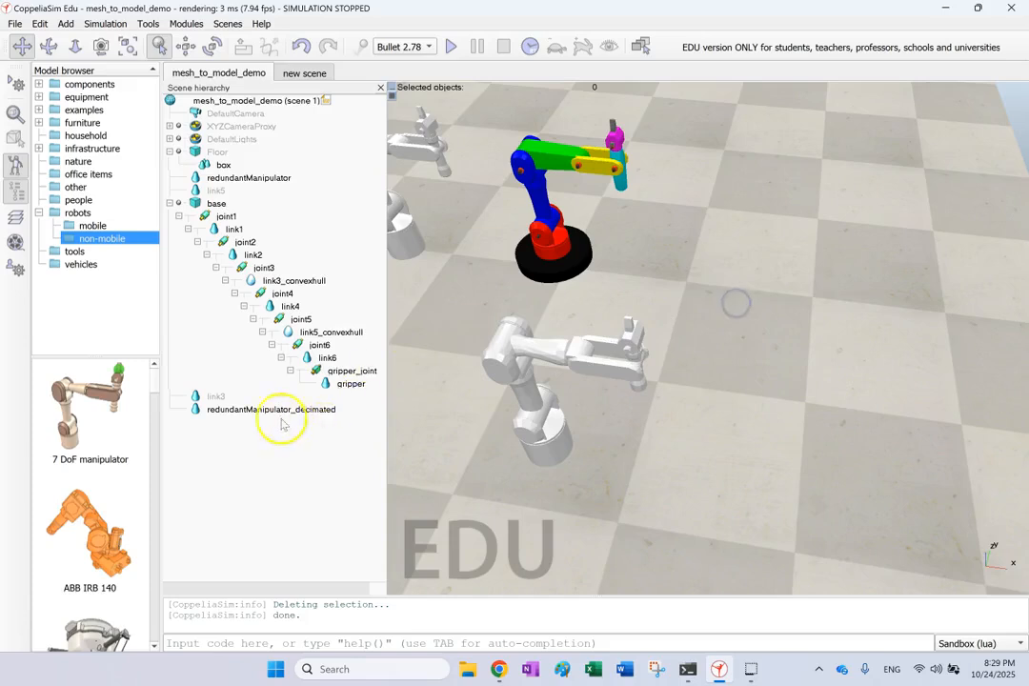
Divide redundantManipulator_decimated into its separate component shapes and clear the selection.
left_click(265, 409)
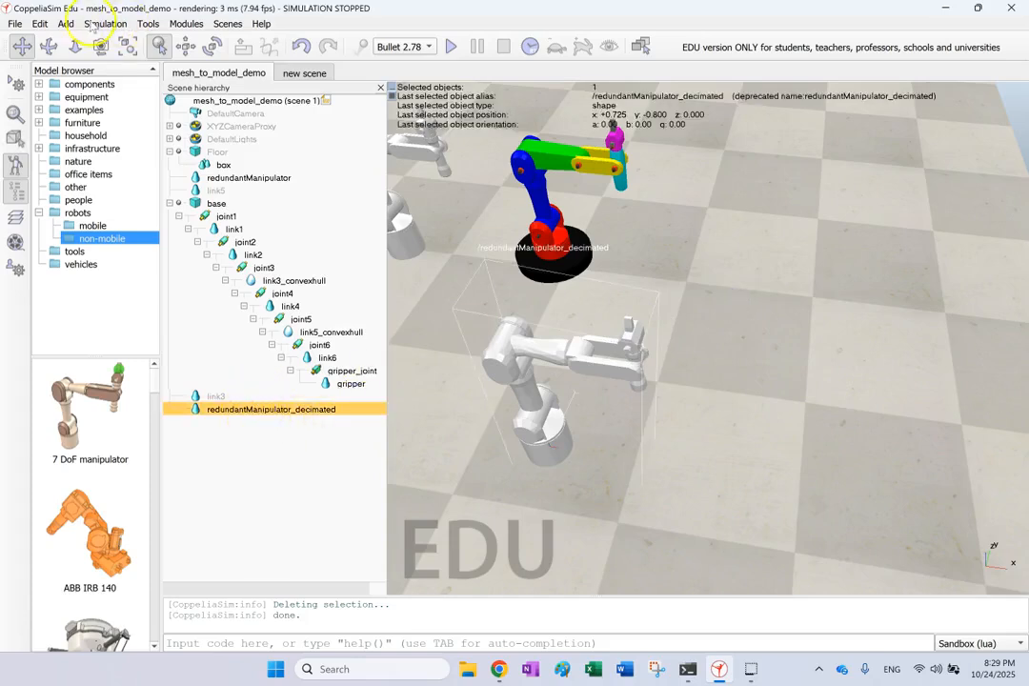
left_click(40, 24)
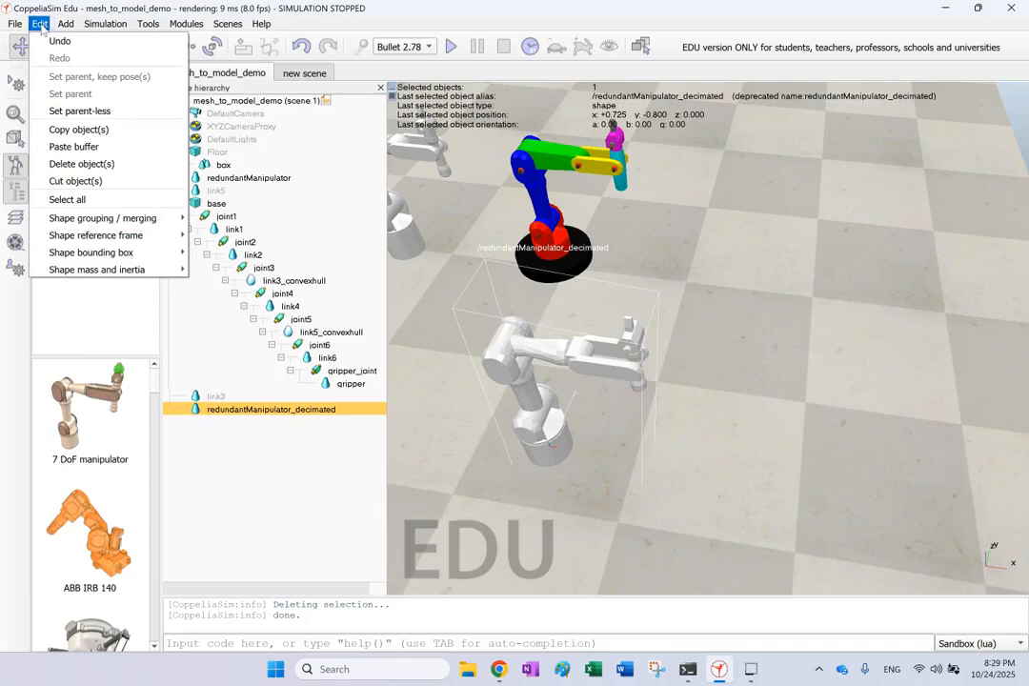
mouse_move(113, 221)
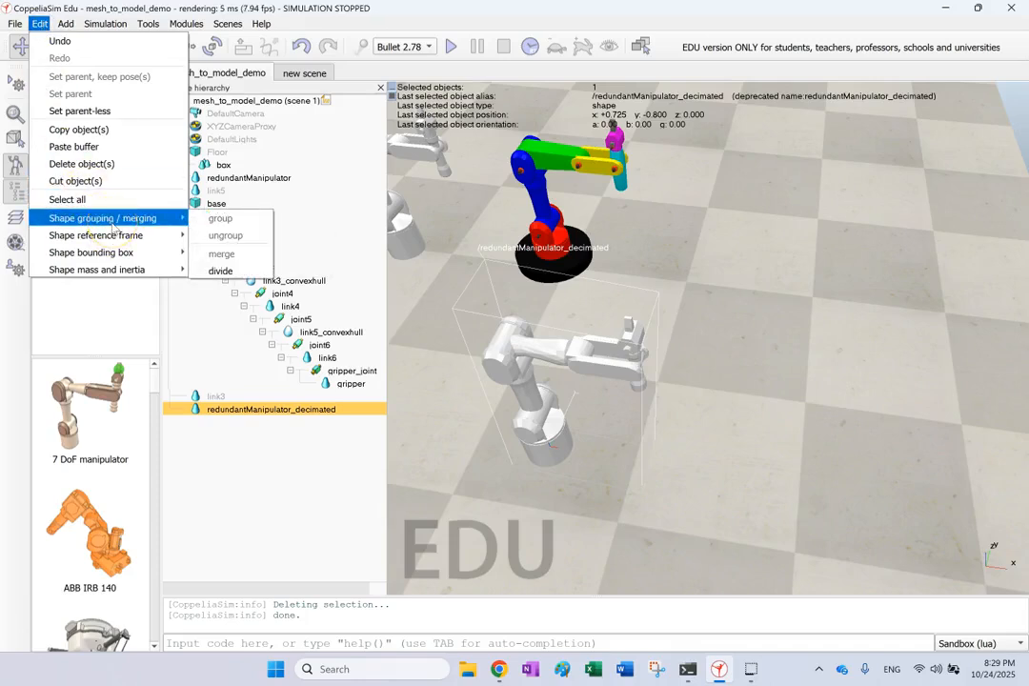
left_click(221, 271)
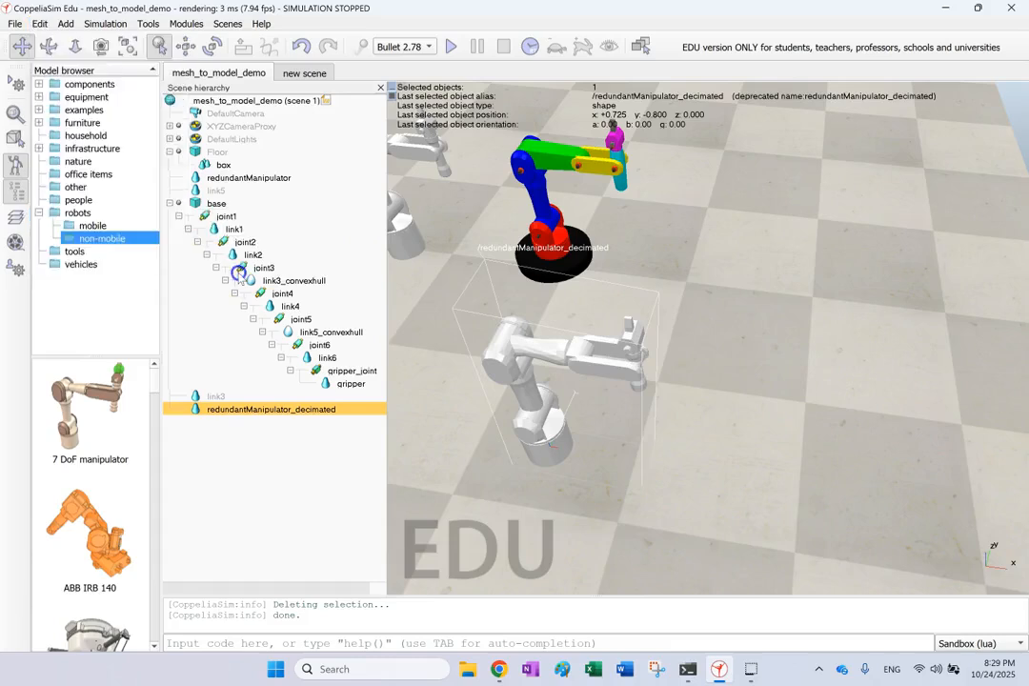
left_click(370, 330)
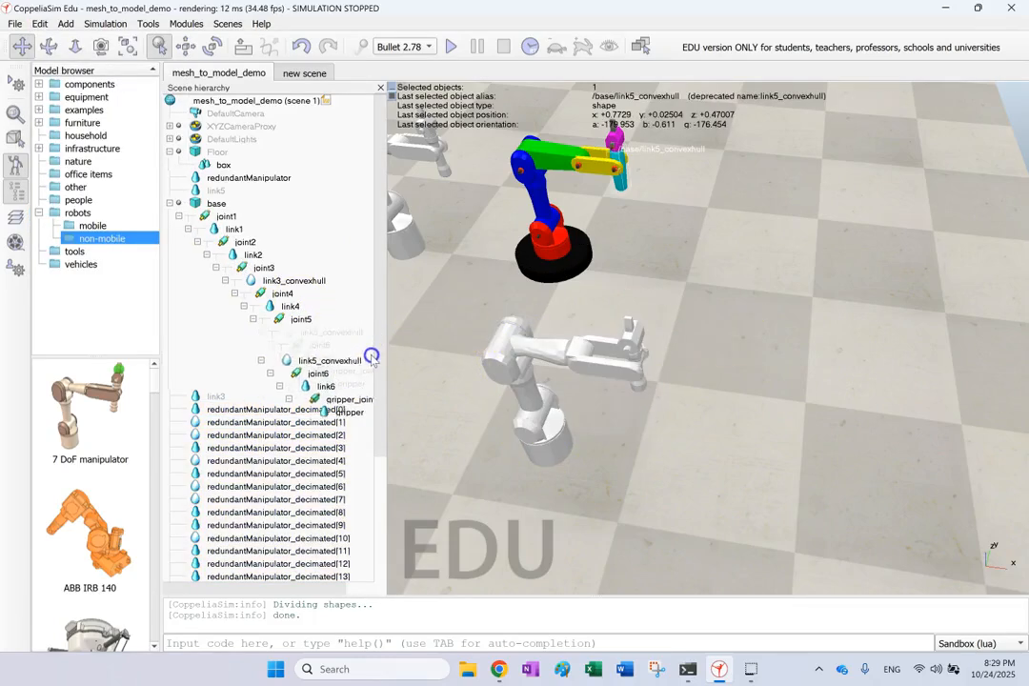
left_click(397, 337)
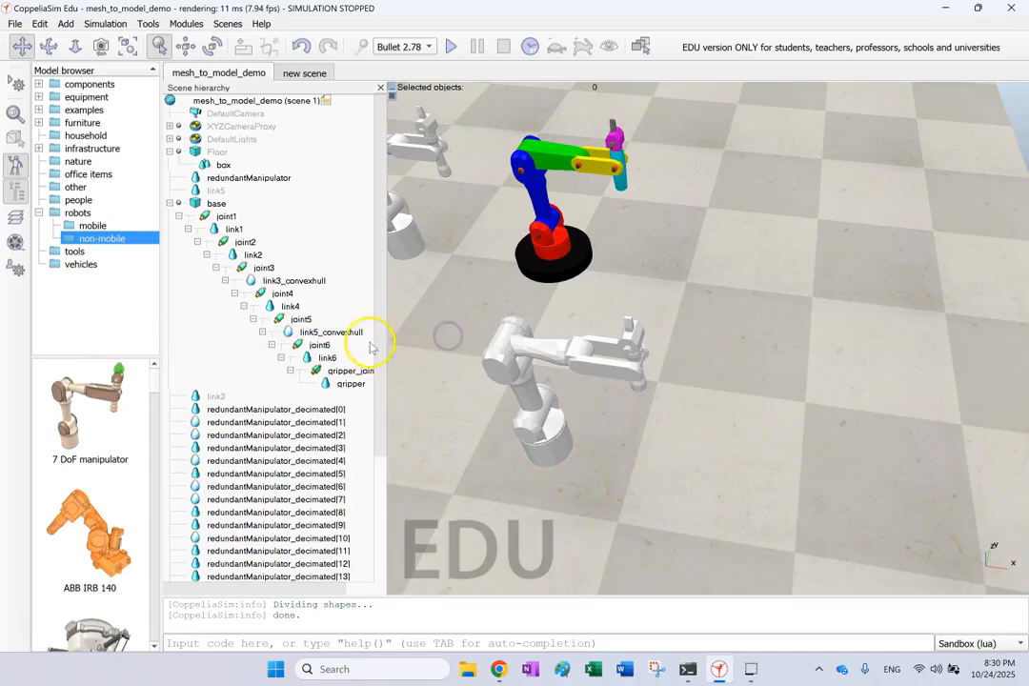
Look through the divided shapes in the scene hierarchy, checking redundantManipulator_decimated[17], [16] and [15] in the scene.
scroll(378, 406, "down", 2)
scroll(378, 406, "down", 2)
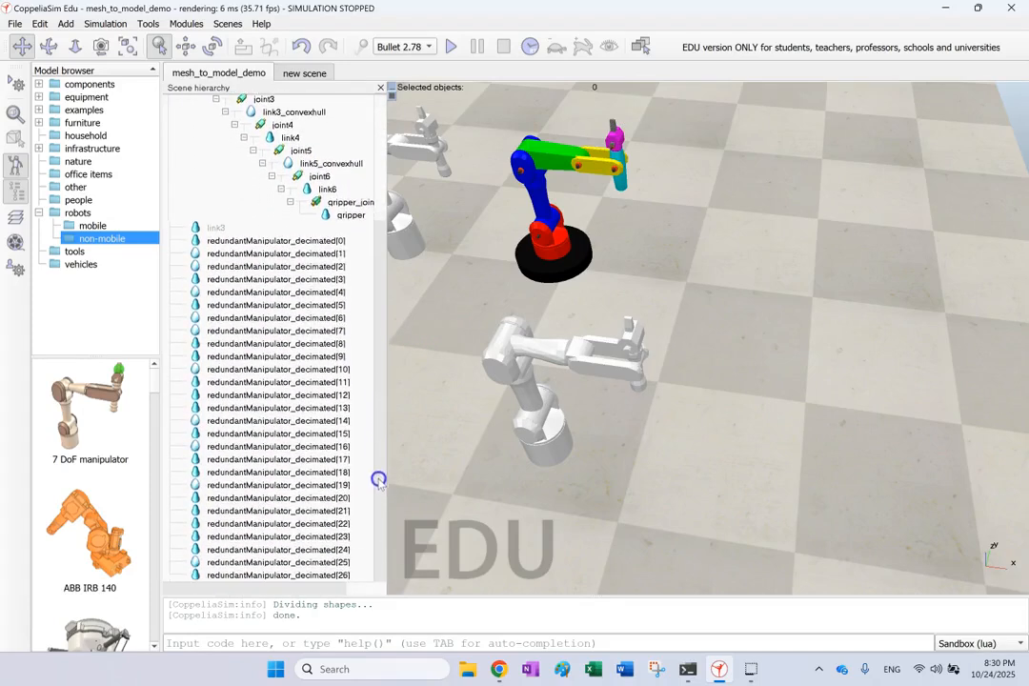
left_click(200, 460)
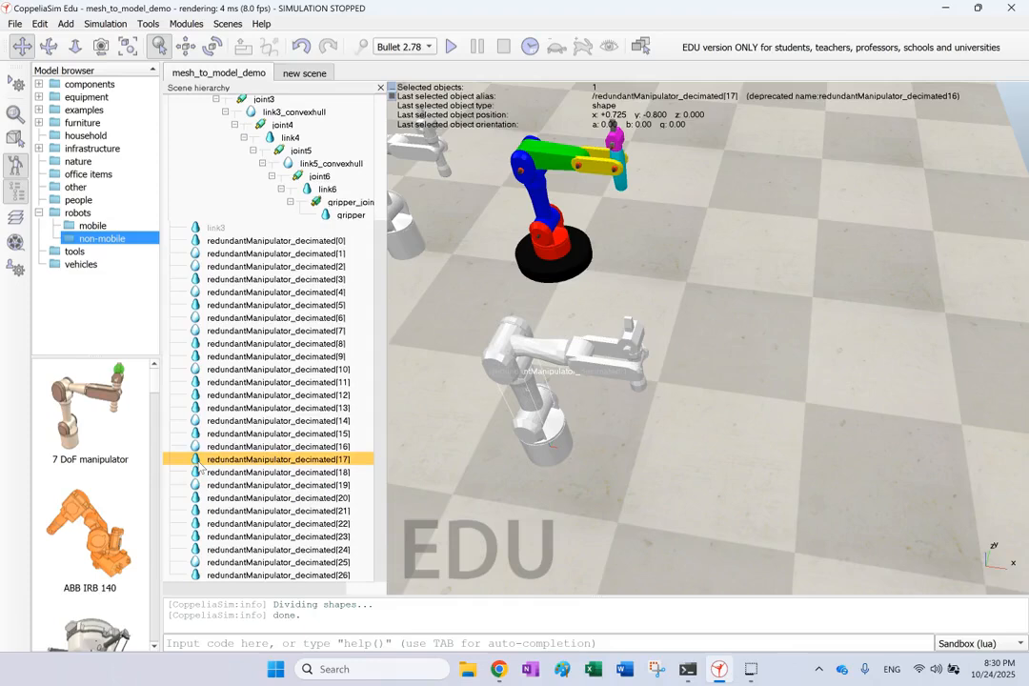
left_click(196, 447)
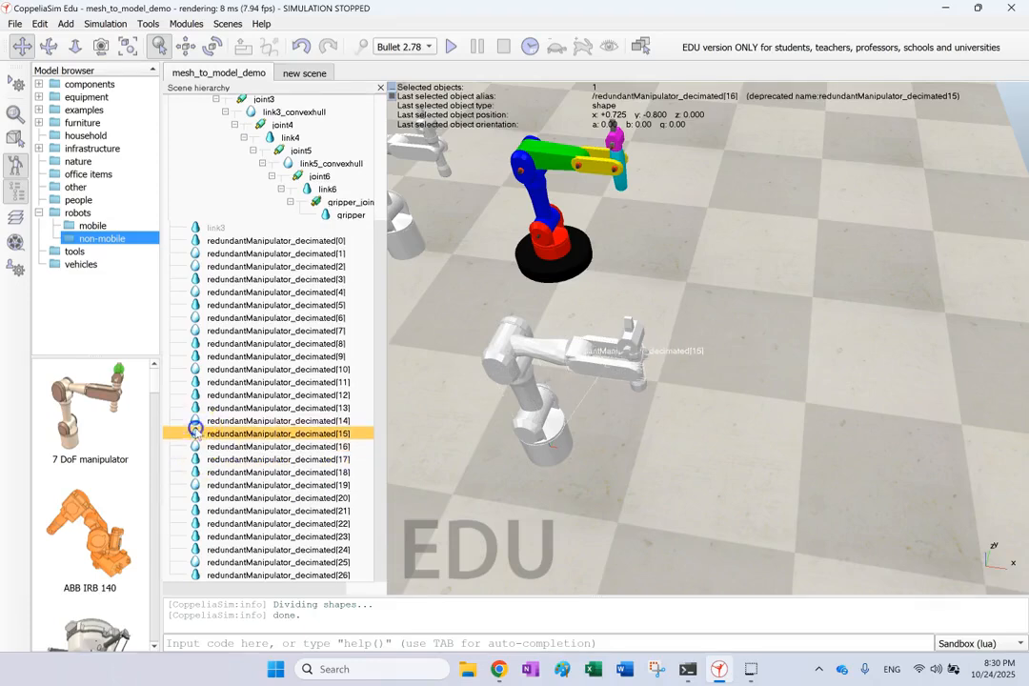
left_click(596, 493)
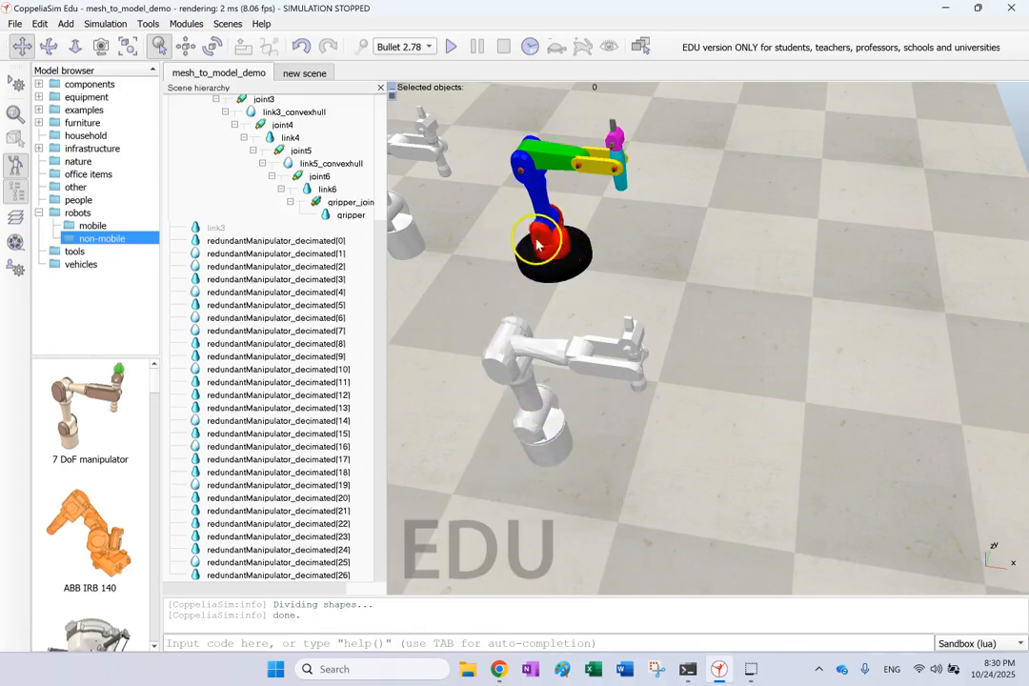
Examine the divided shapes around the grey manipulator's base one by one to identify which belong to its first link, then clear the selection.
left_click_drag(561, 273, 448, 474)
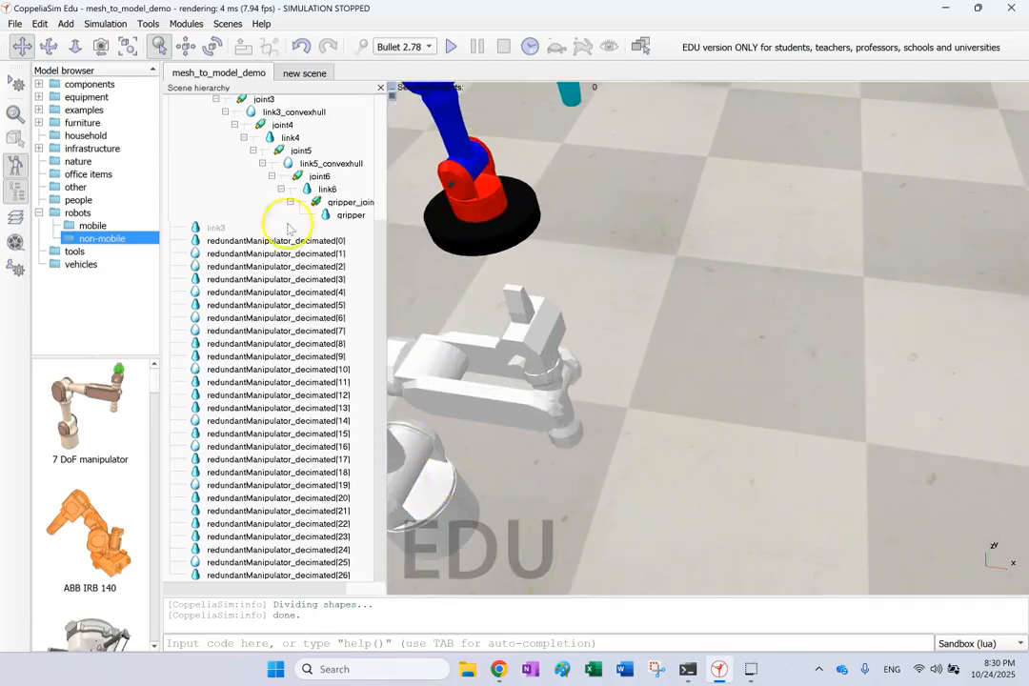
left_click_drag(572, 491, 699, 408)
left_click(48, 45)
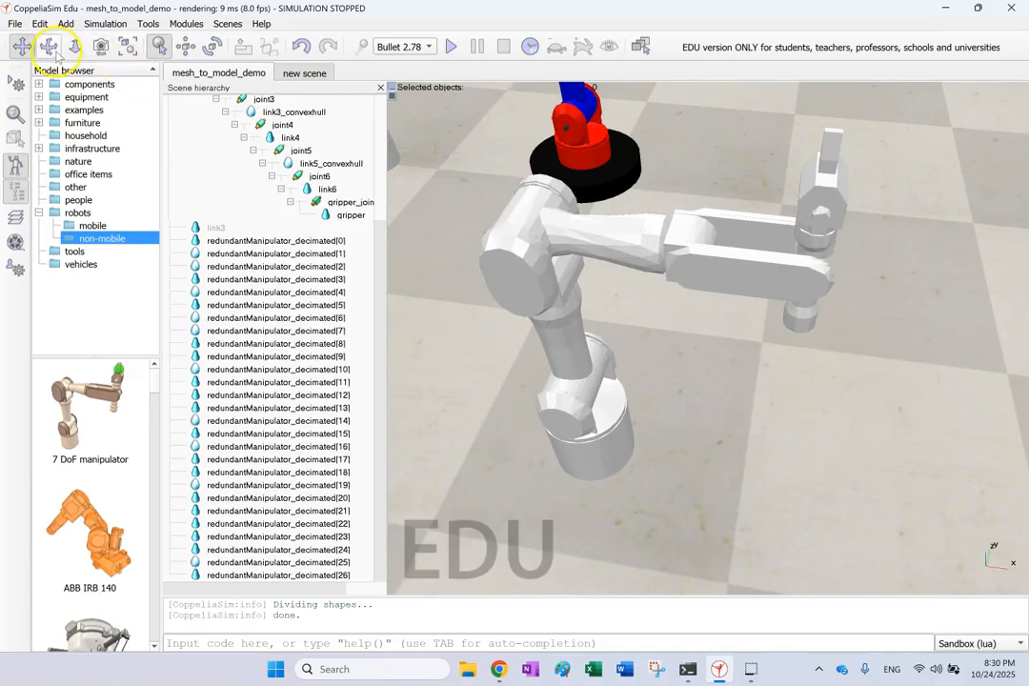
left_click_drag(781, 416, 716, 400)
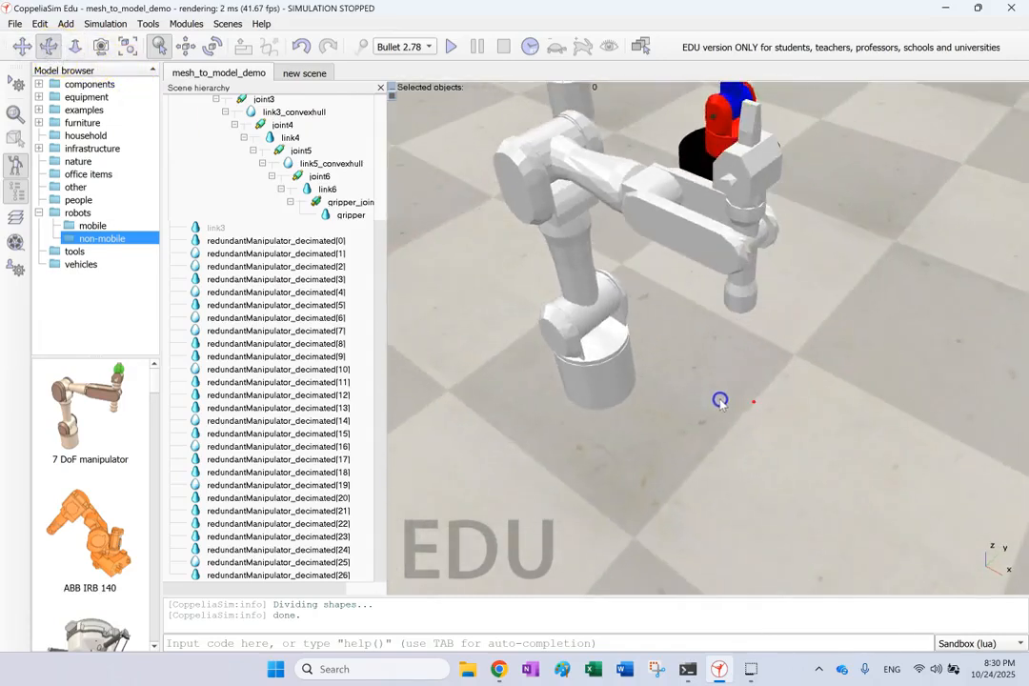
scroll(419, 243, "up", 2)
scroll(421, 250, "up", 2)
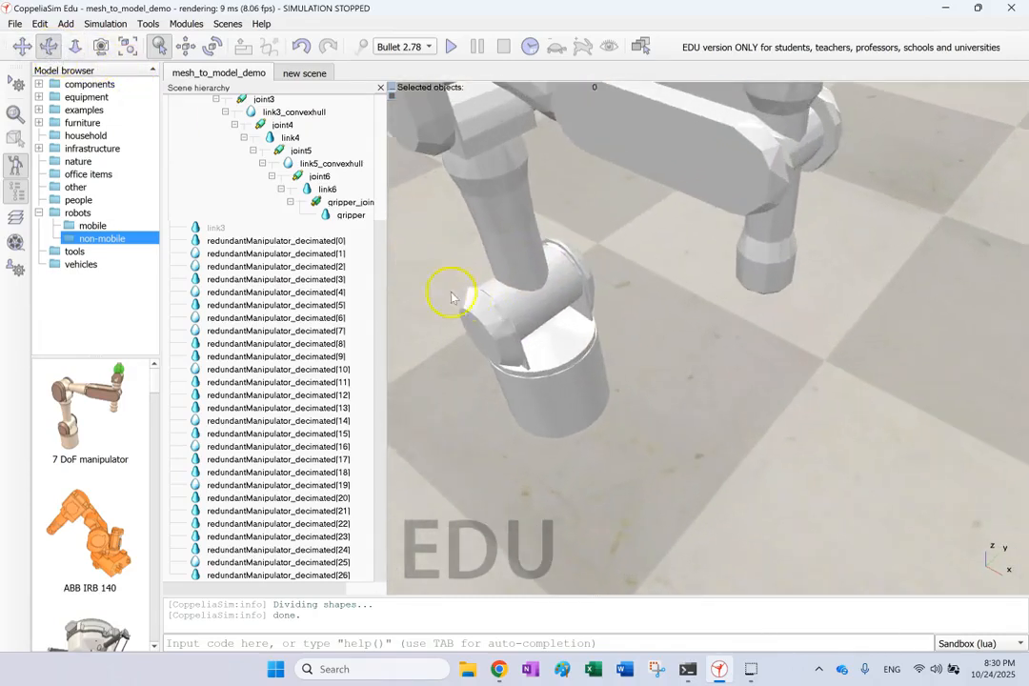
left_click(578, 306)
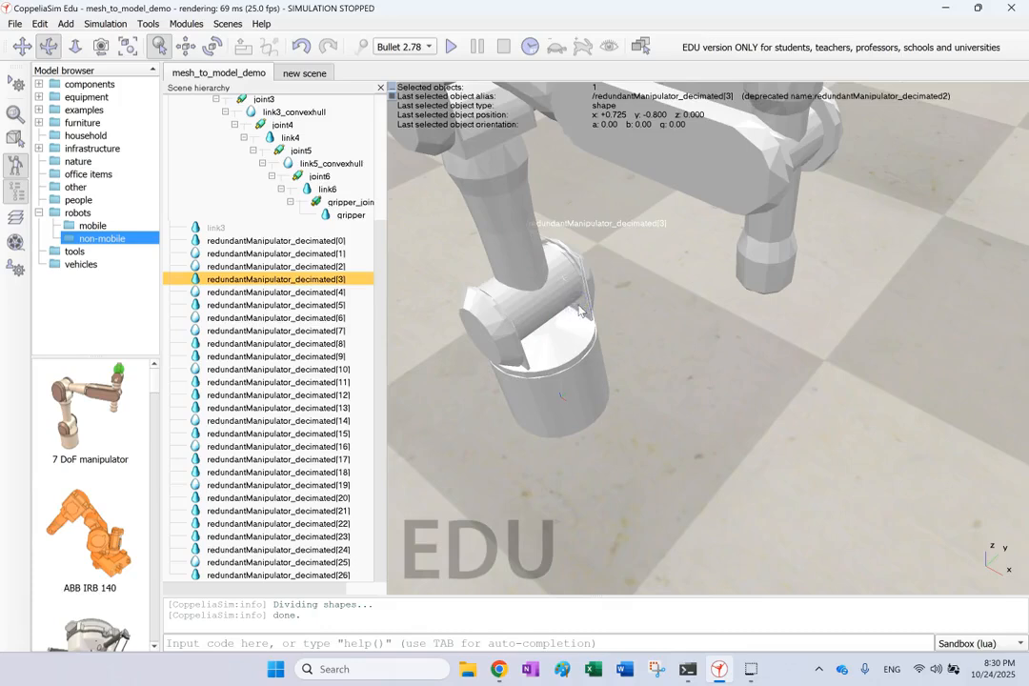
left_click(591, 282)
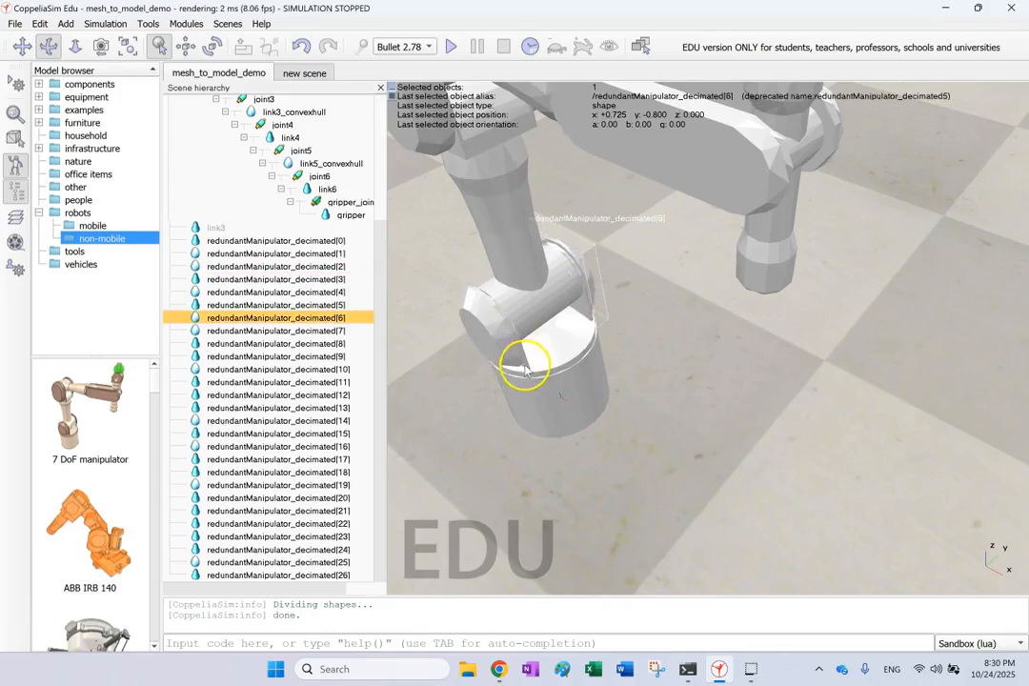
left_click(524, 362)
left_click(483, 345)
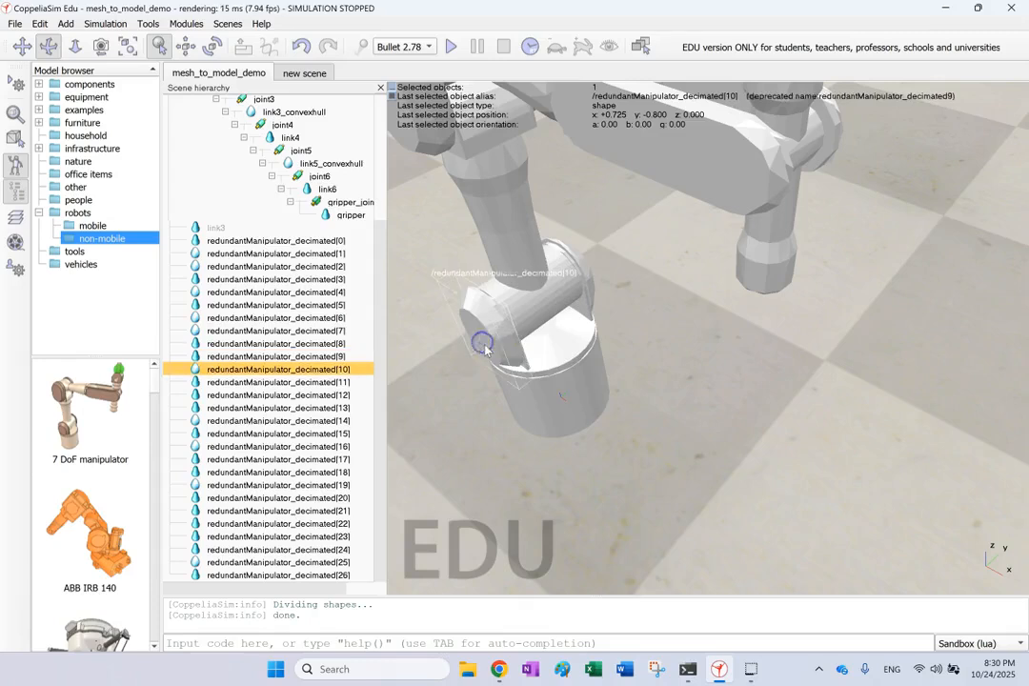
left_click(556, 357)
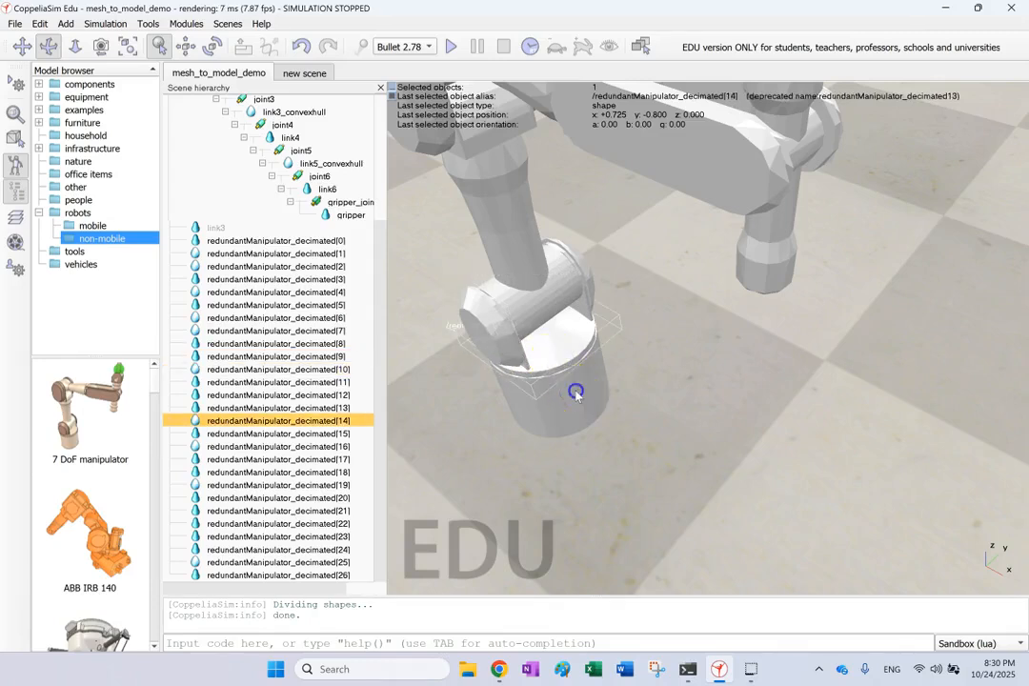
left_click(576, 393)
left_click(585, 395)
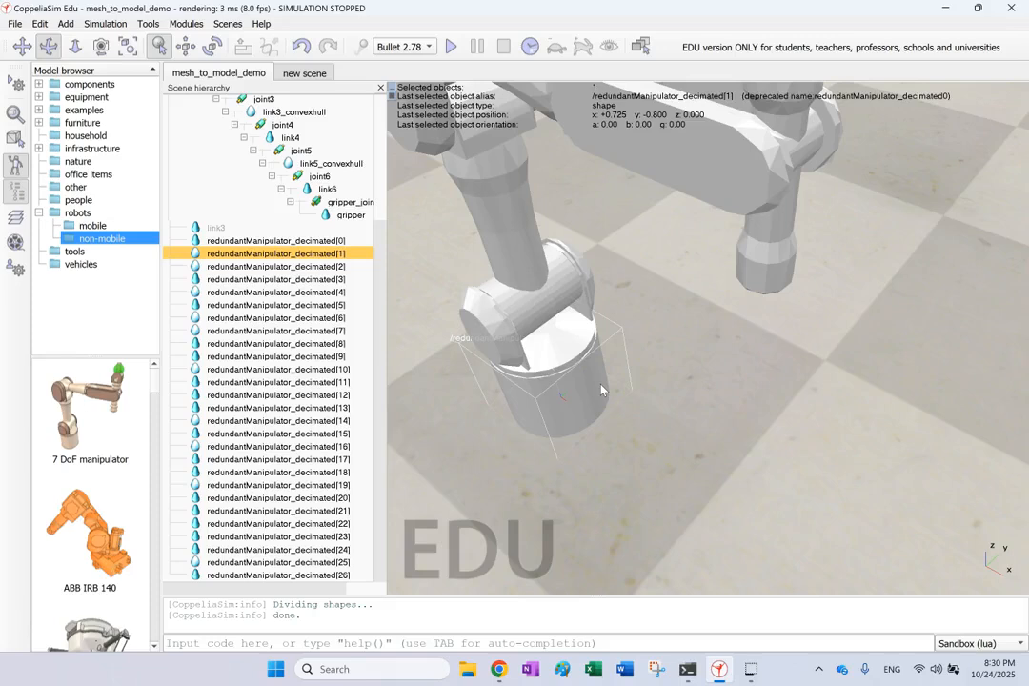
left_click(489, 329)
left_click(544, 296)
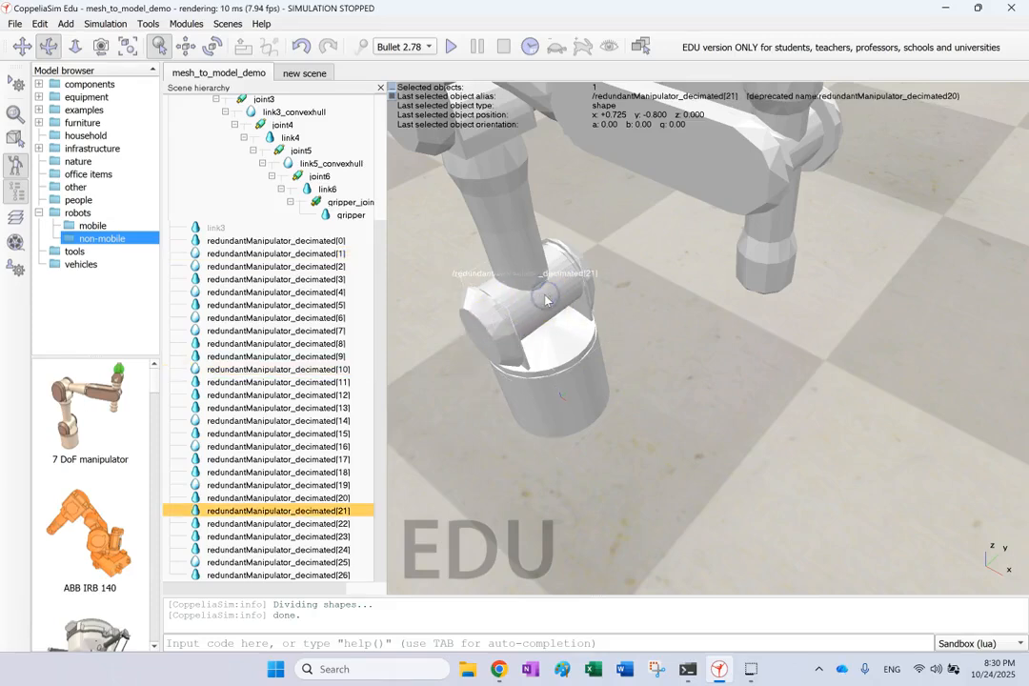
left_click(639, 376)
Merge the base shapes redundantManipulator_decimated[1], [3], [9] and [14] into a single shape.
scroll(527, 358, "up", 3)
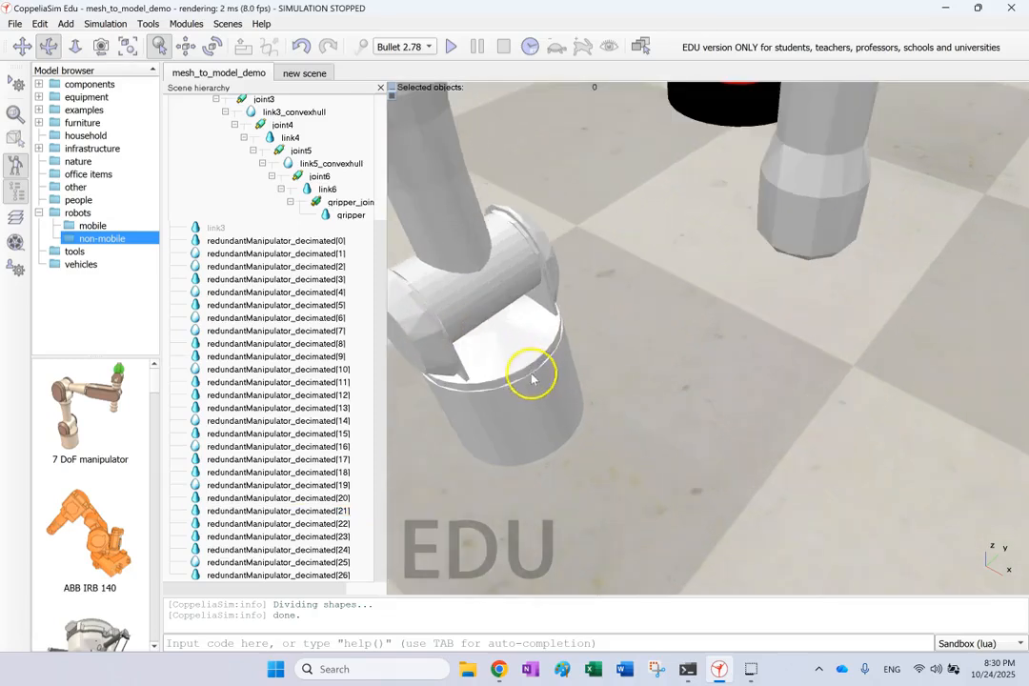
left_click(464, 374)
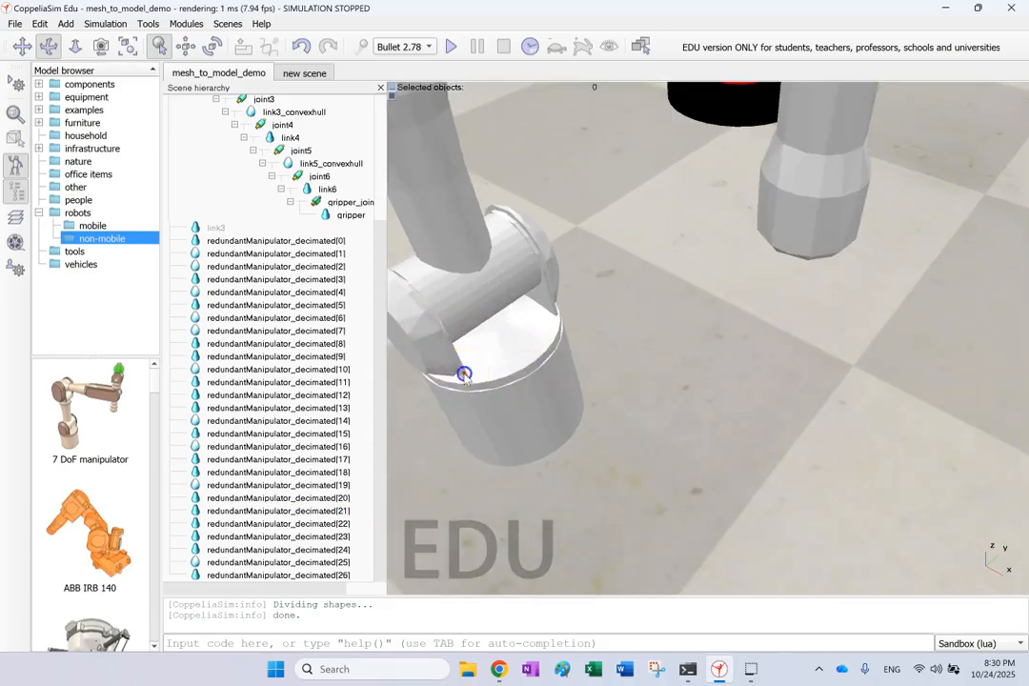
left_click(547, 301, "shift")
left_click(524, 349, "shift")
left_click(560, 421, "shift")
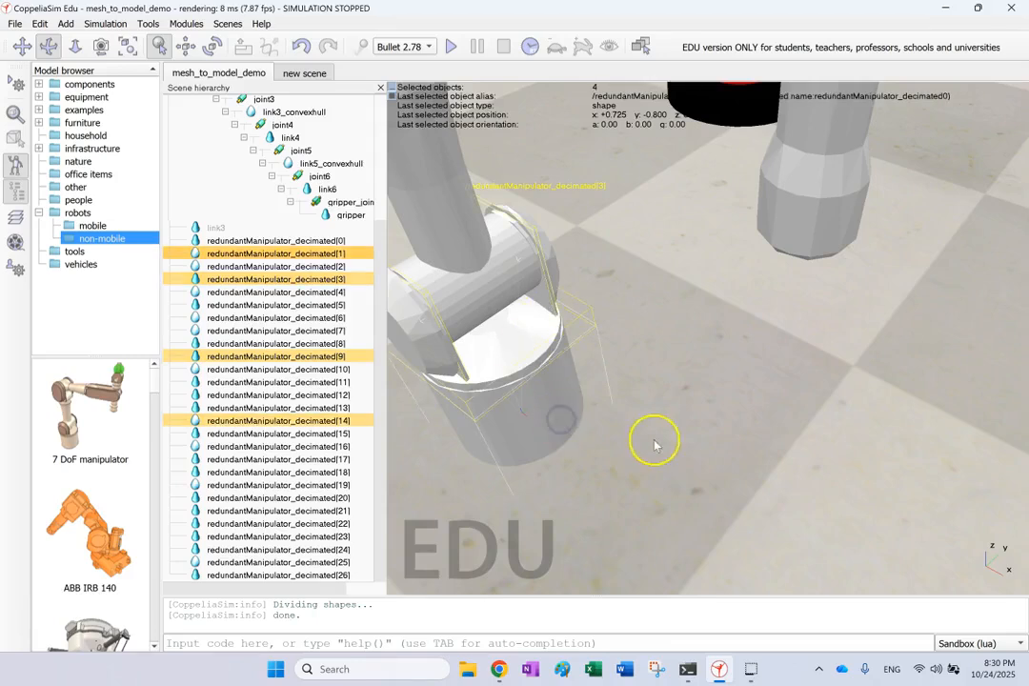
scroll(671, 431, "down", 2)
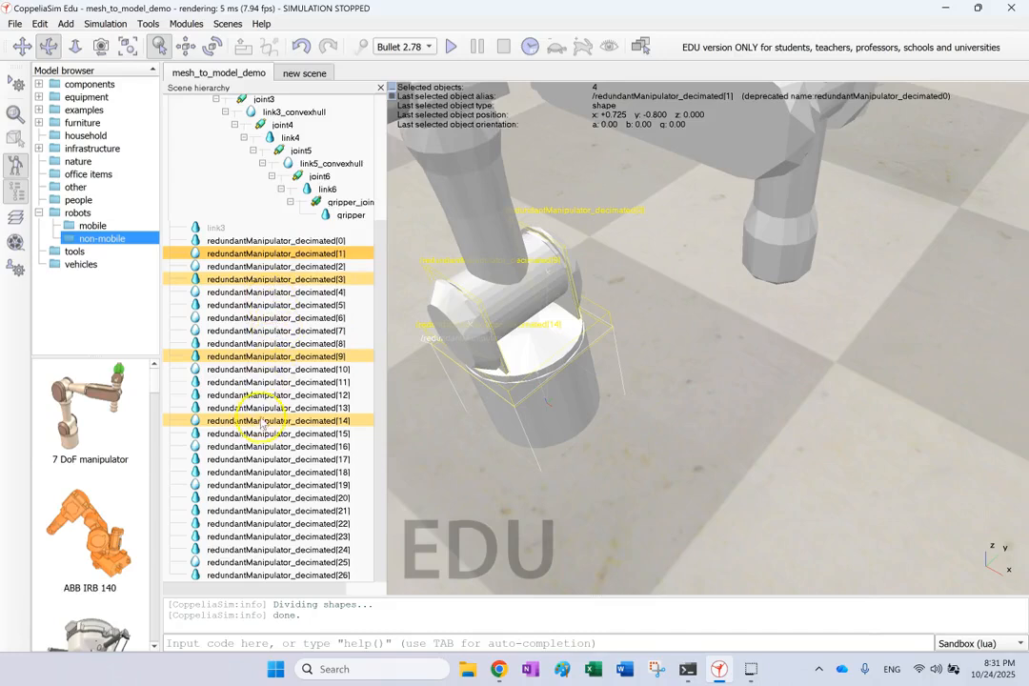
left_click(40, 24)
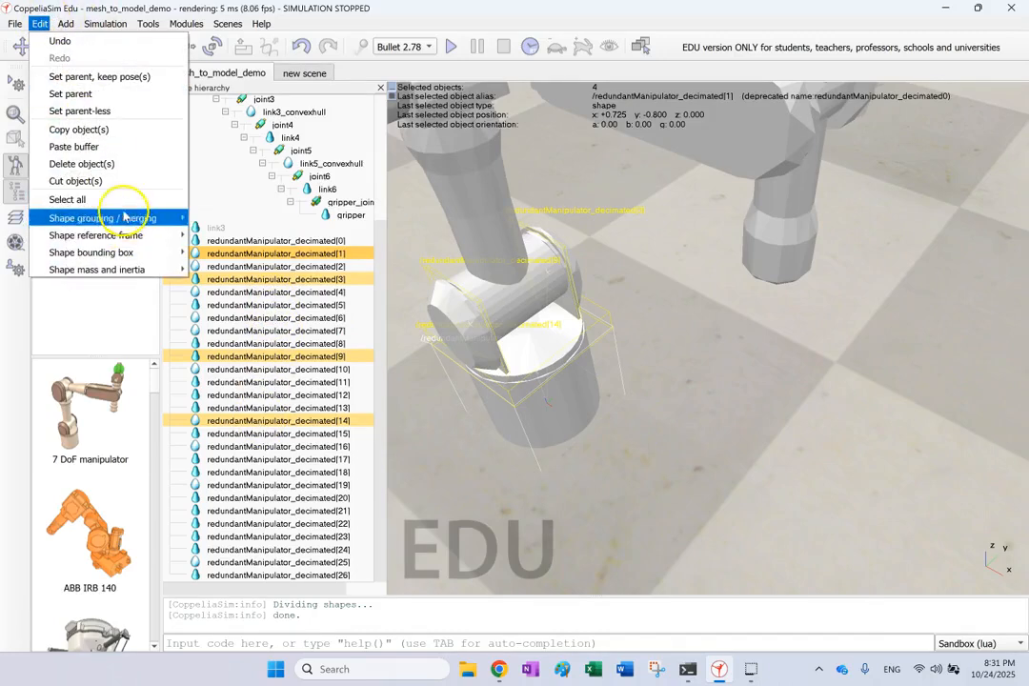
mouse_move(138, 216)
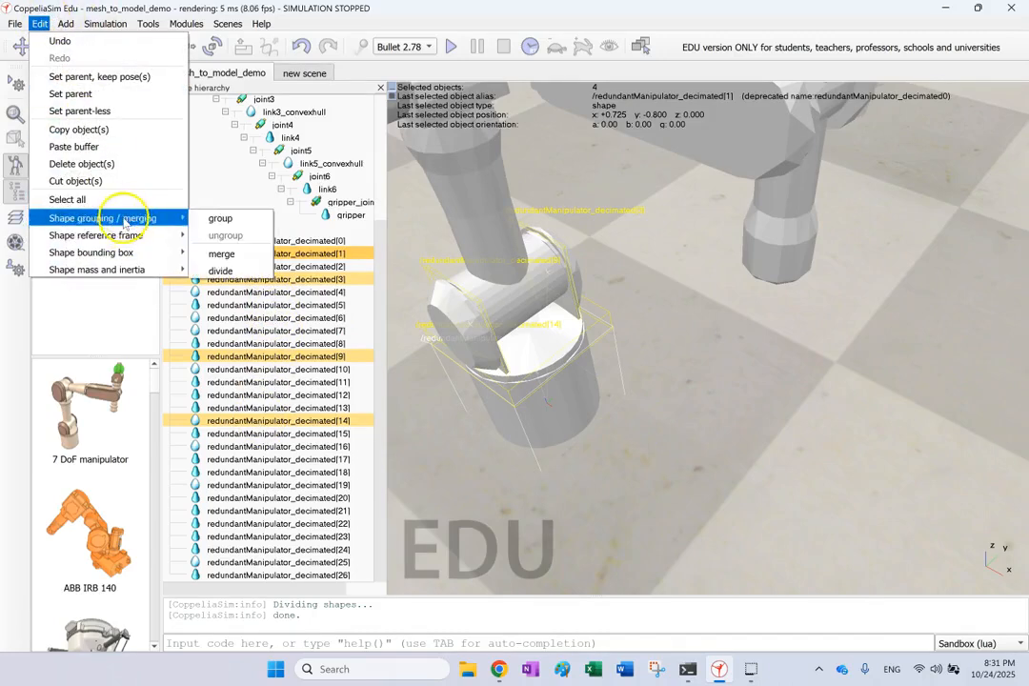
left_click(221, 254)
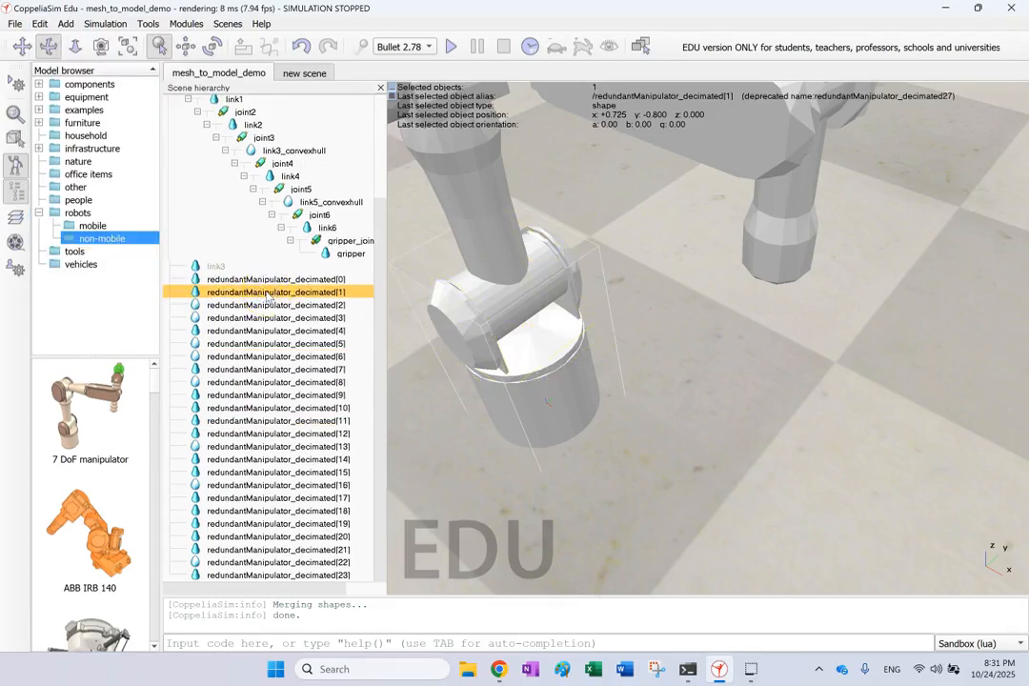
Rename the merged base shape as link1.
double_click(265, 292)
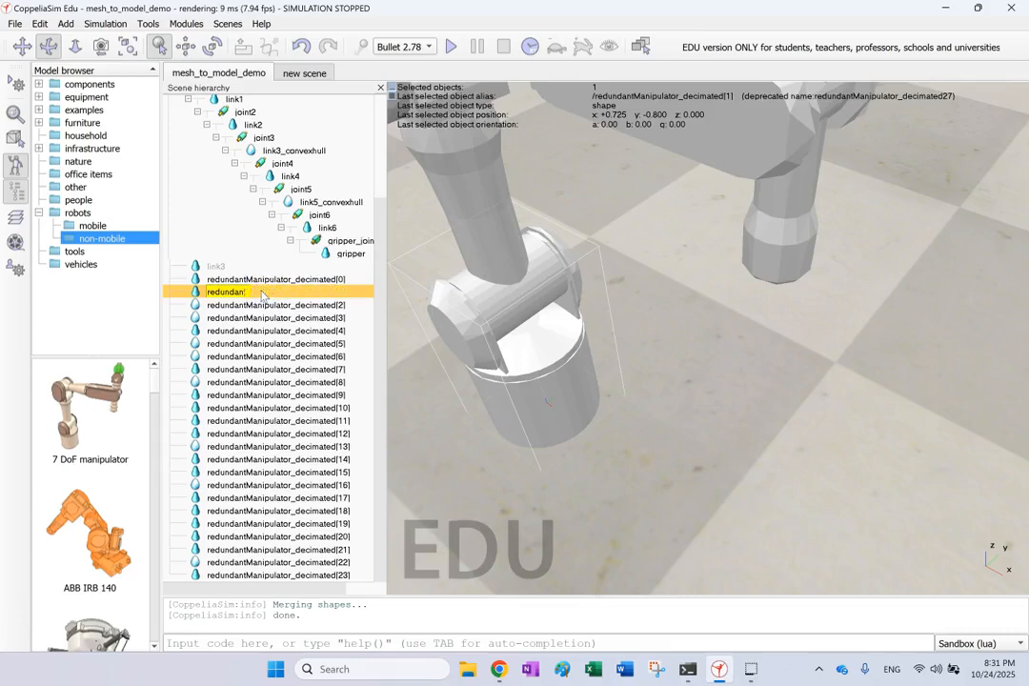
type("link1")
key("Return")
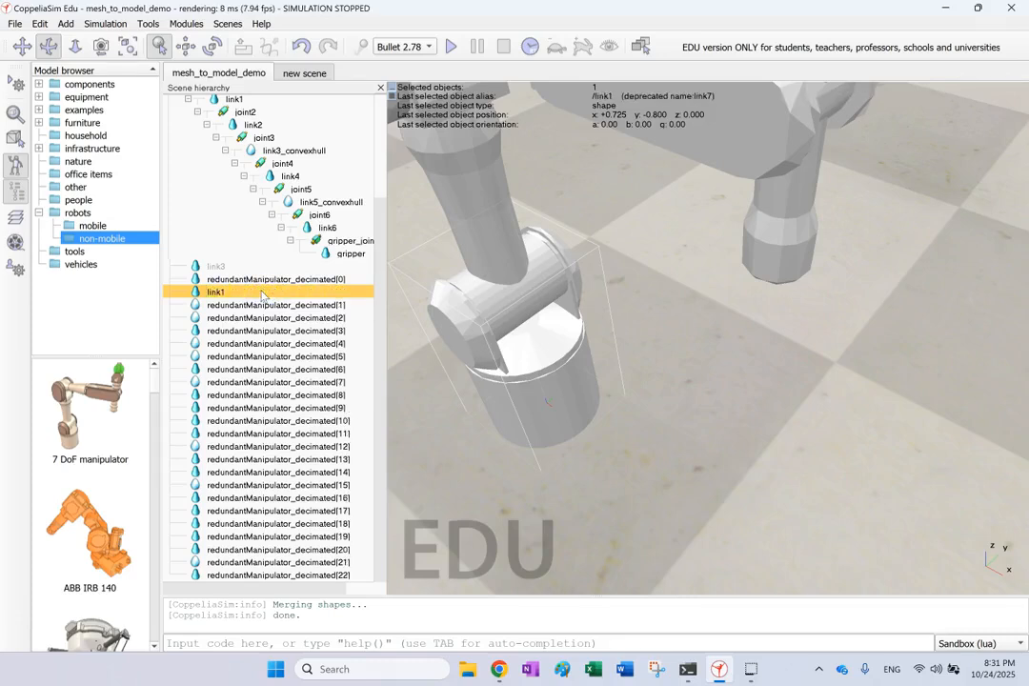
Color the new link1 red by setting the green and blue values of its ambient/diffuse component to 0.
double_click(196, 293)
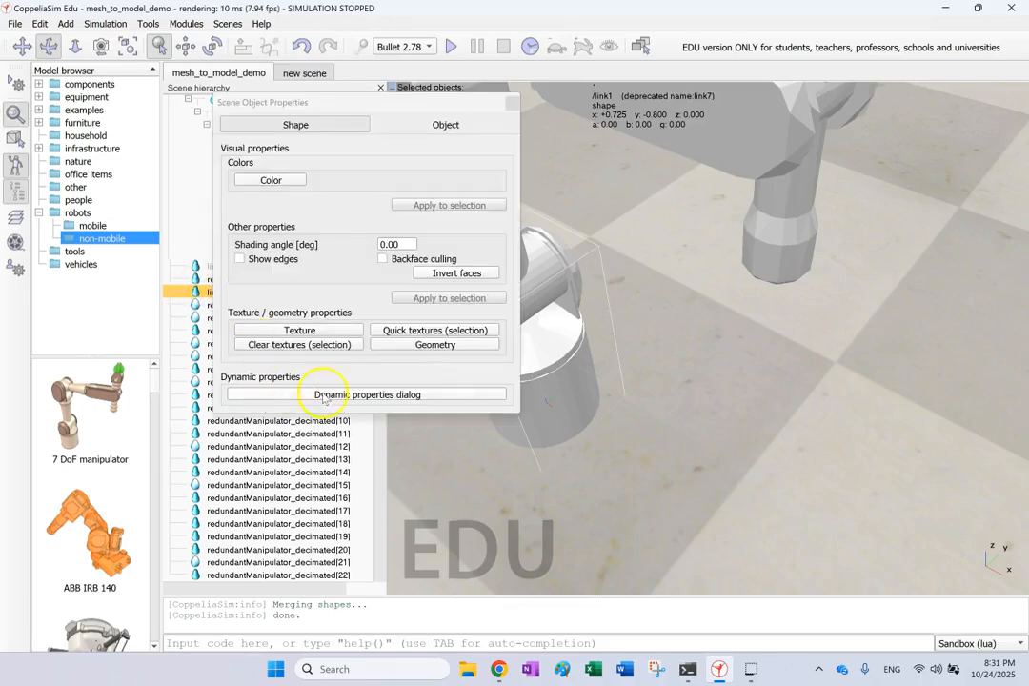
left_click(298, 179)
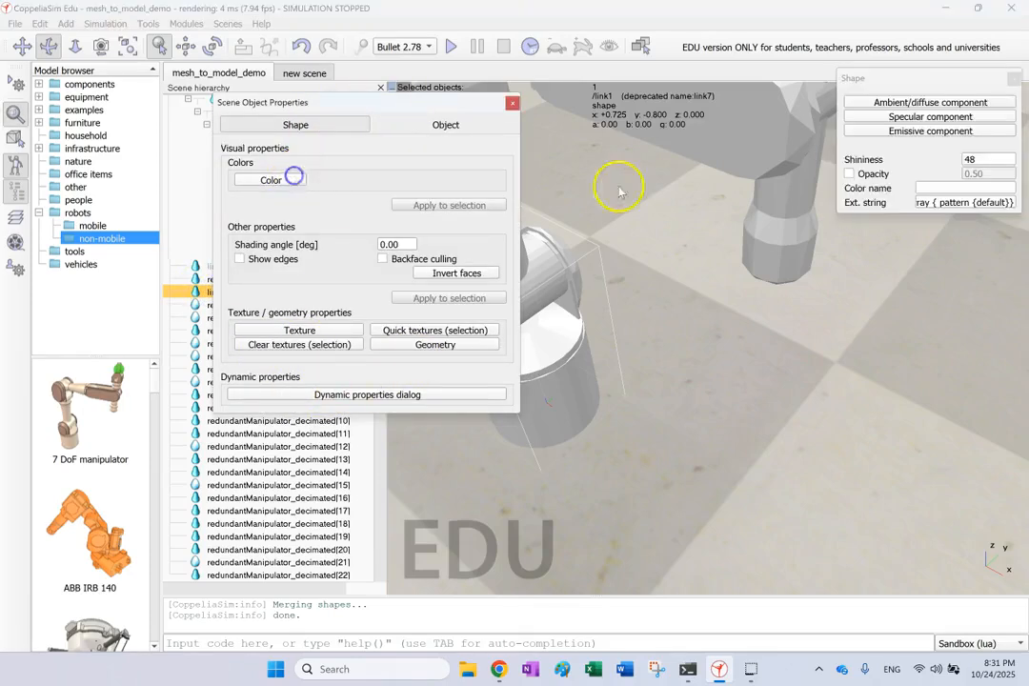
left_click(912, 100)
double_click(863, 135)
type("0")
double_click(866, 149)
type("0")
left_click(878, 271)
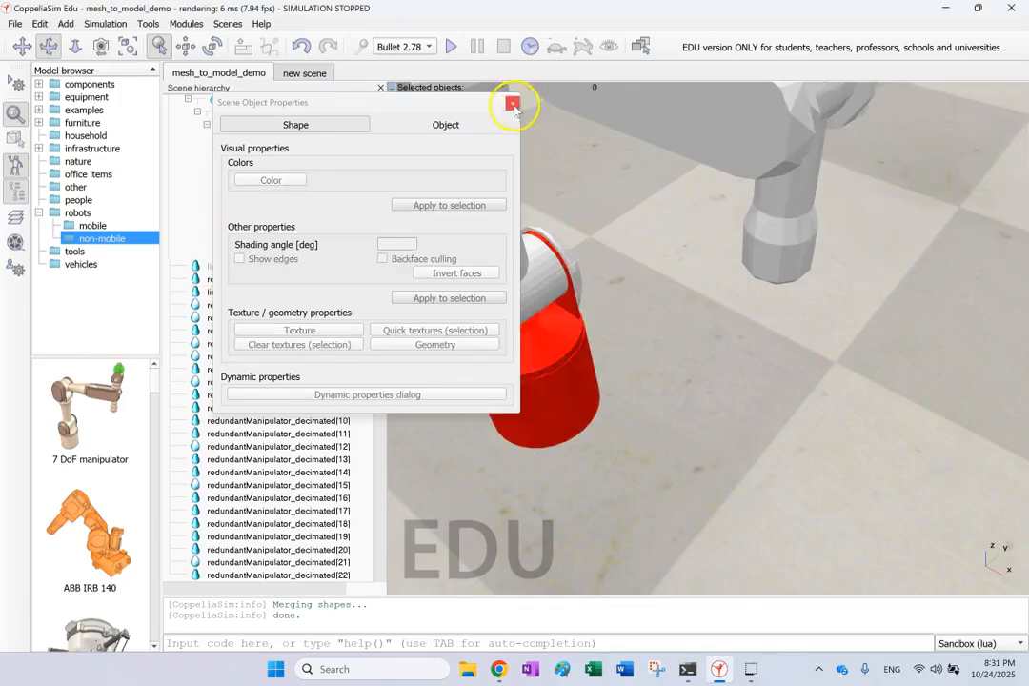
left_click(511, 103)
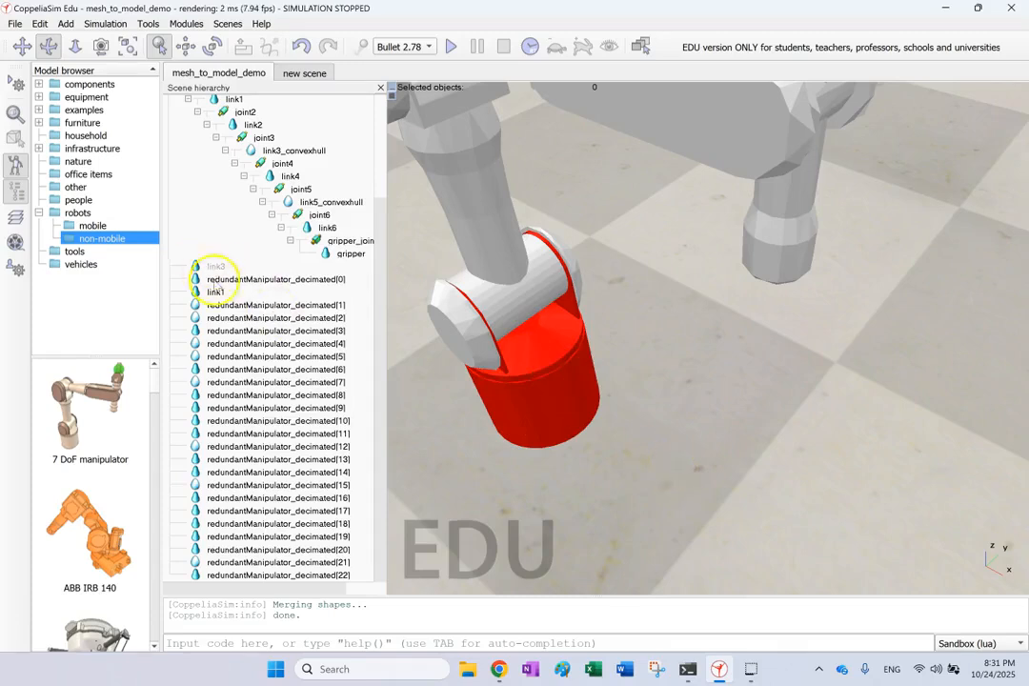
Check link1 and the individual shapes directly above it to identify the parts of the second link.
left_click(215, 290)
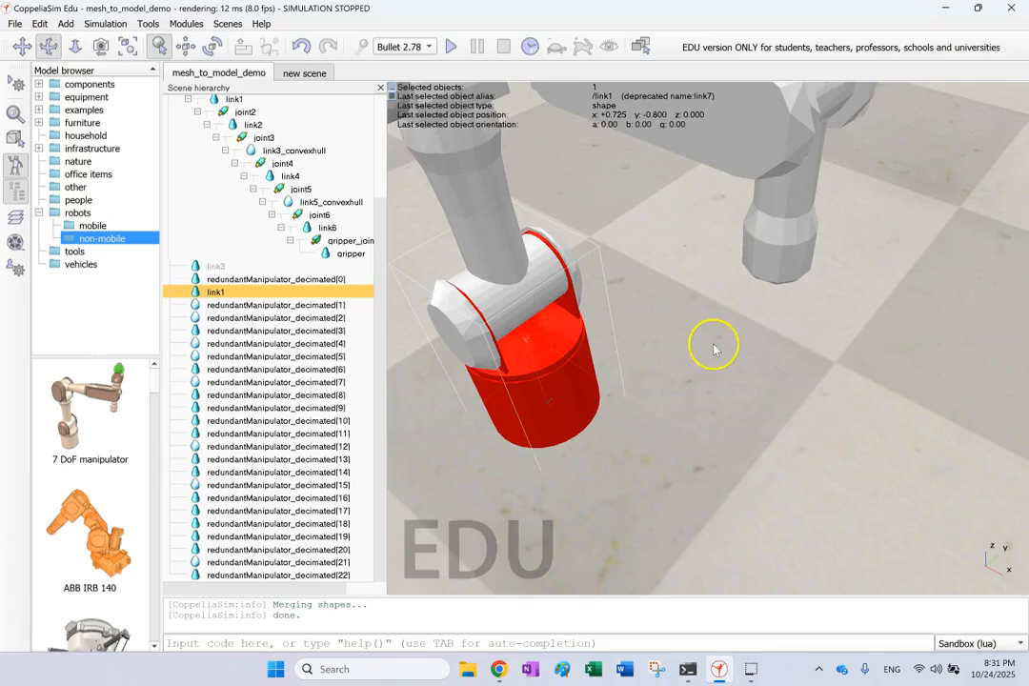
left_click_drag(714, 345, 526, 299)
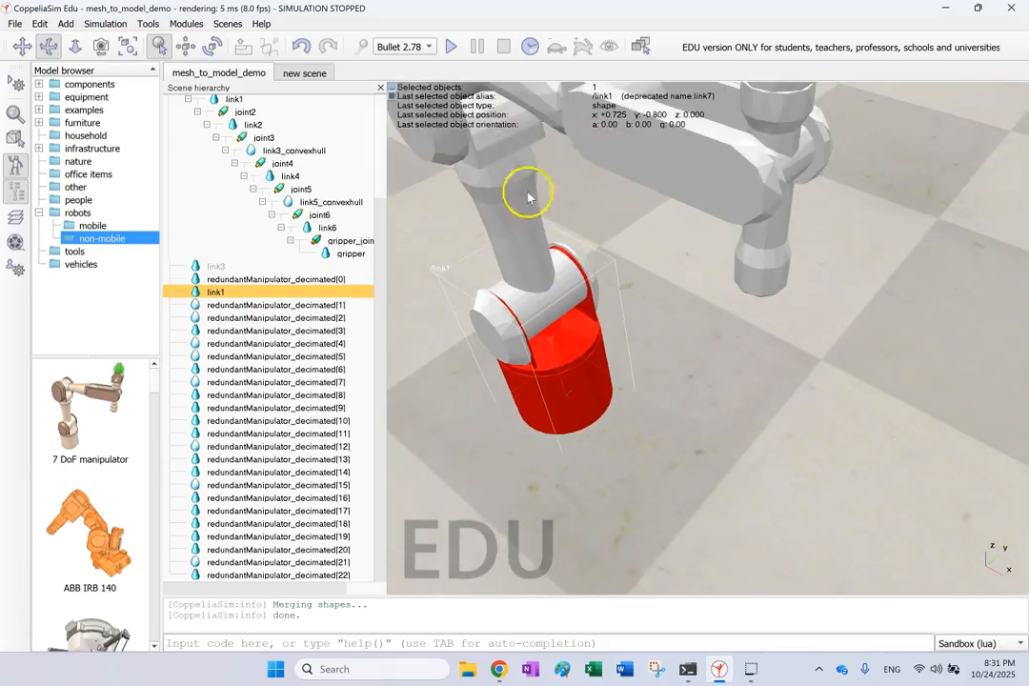
left_click(510, 148)
left_click_drag(509, 147, 522, 228)
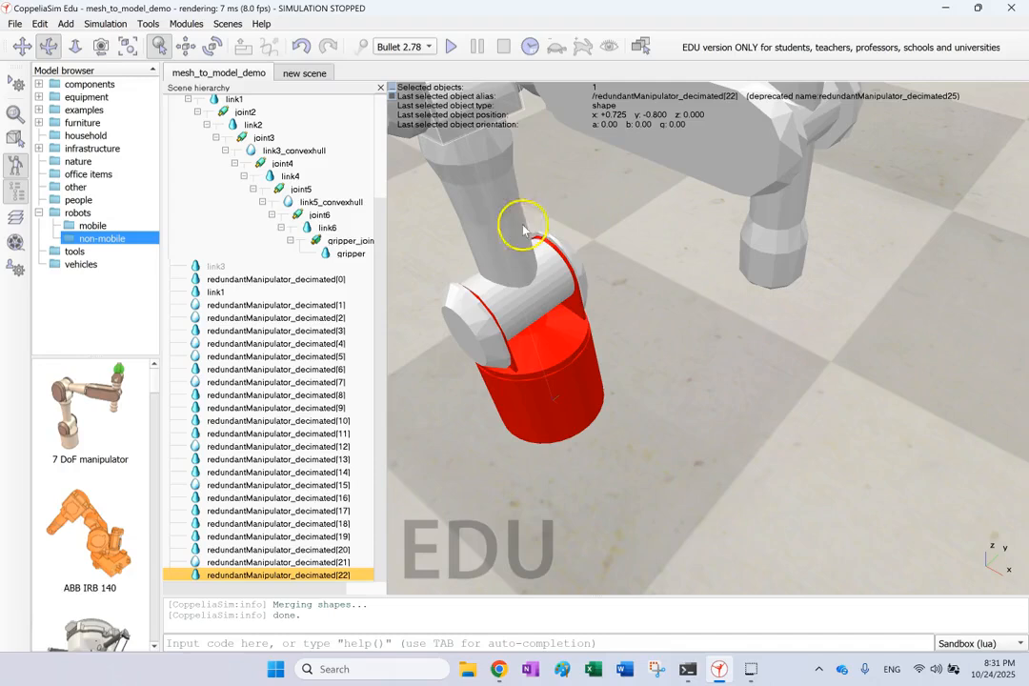
left_click(491, 186)
left_click(471, 332)
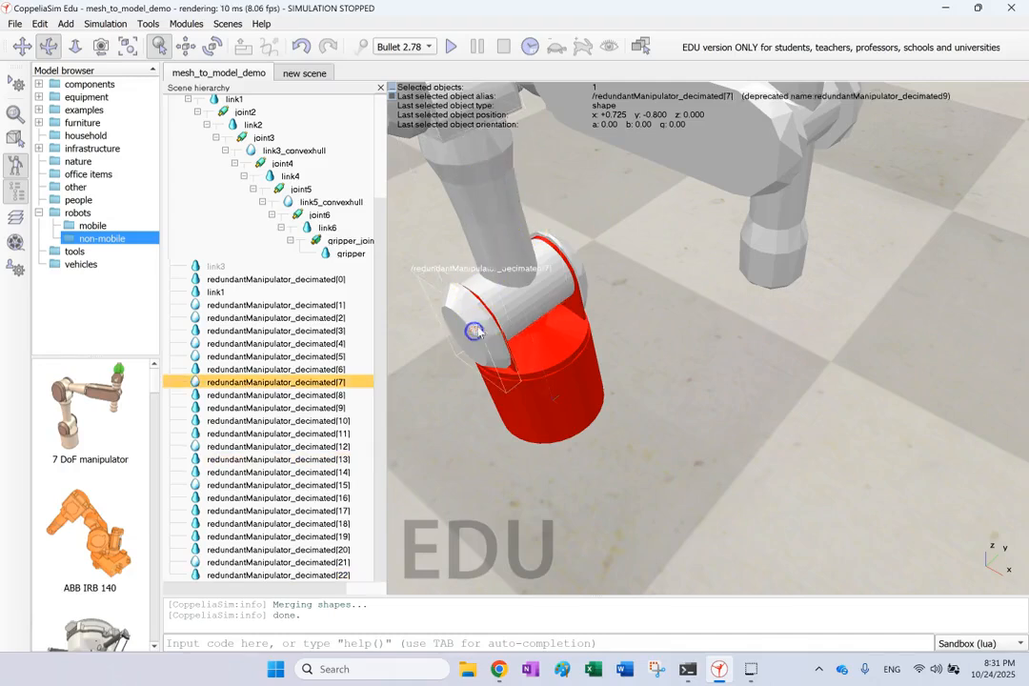
Group the second link's shapes redundantManipulator_decimated[0], [4], [7], [13], [17], [18] and [22] into one compound shape.
left_click_drag(684, 317, 473, 143)
left_click(473, 142)
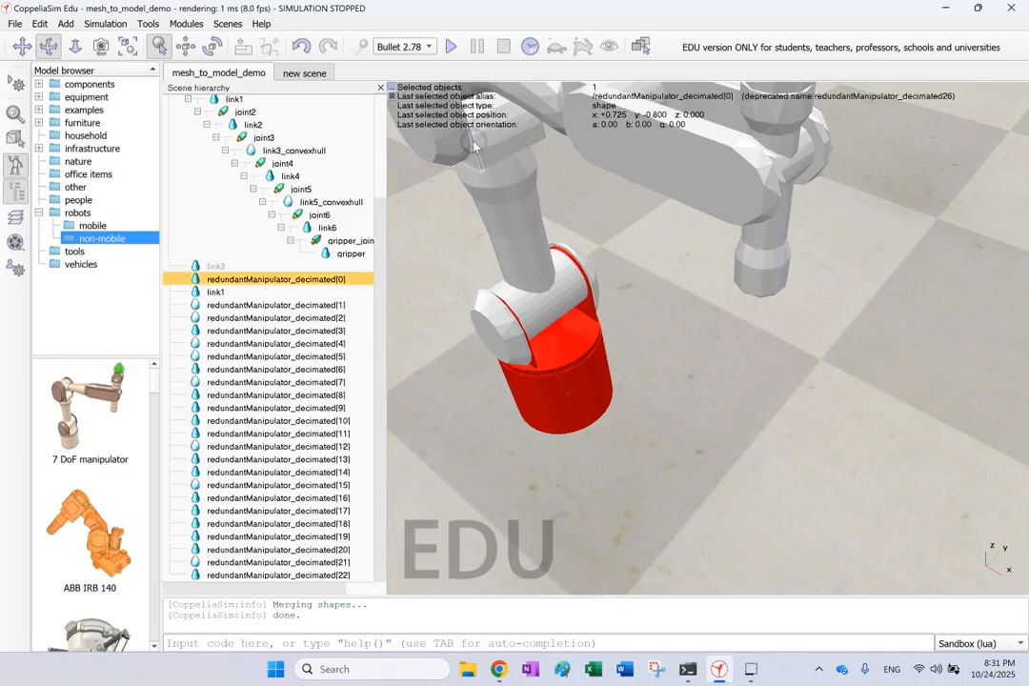
left_click(545, 139, "ctrl")
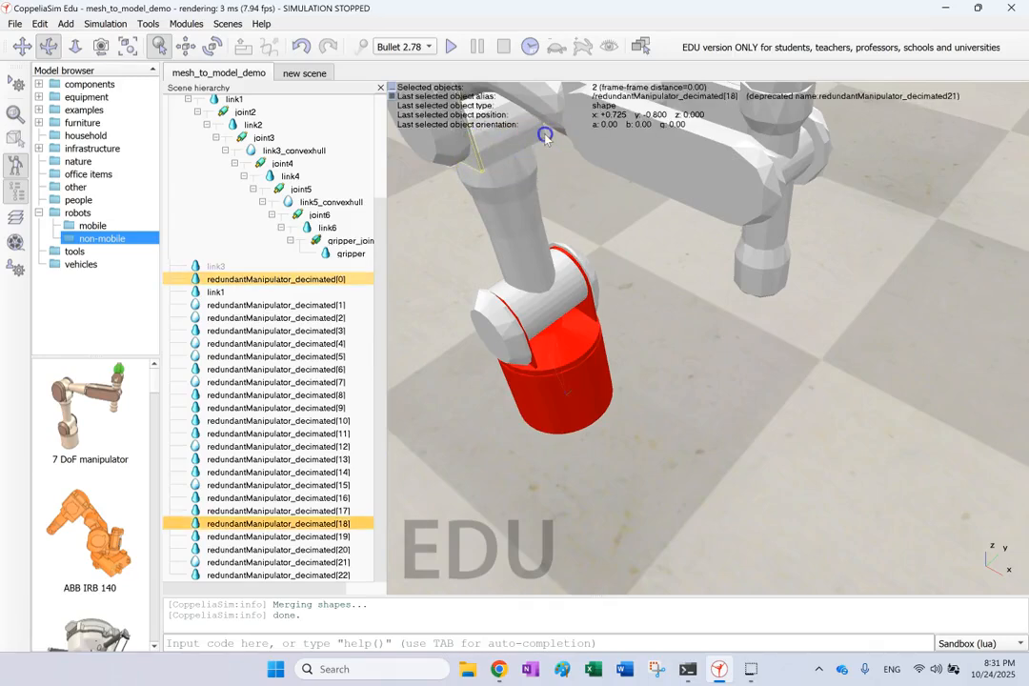
left_click(510, 144, "ctrl")
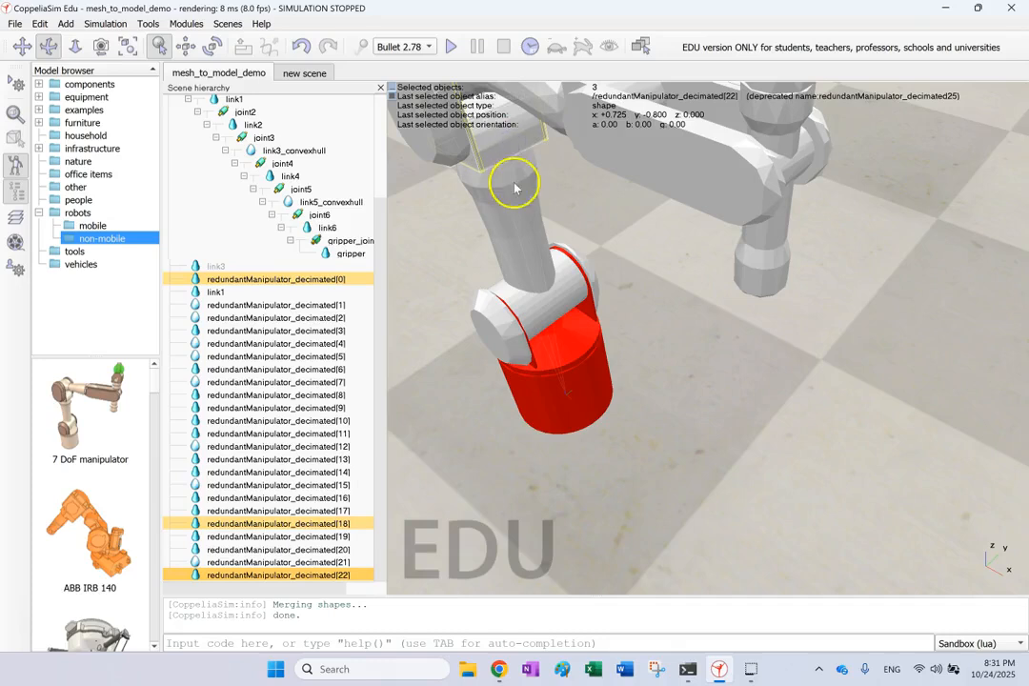
left_click(516, 190, "ctrl")
left_click(512, 345, "ctrl")
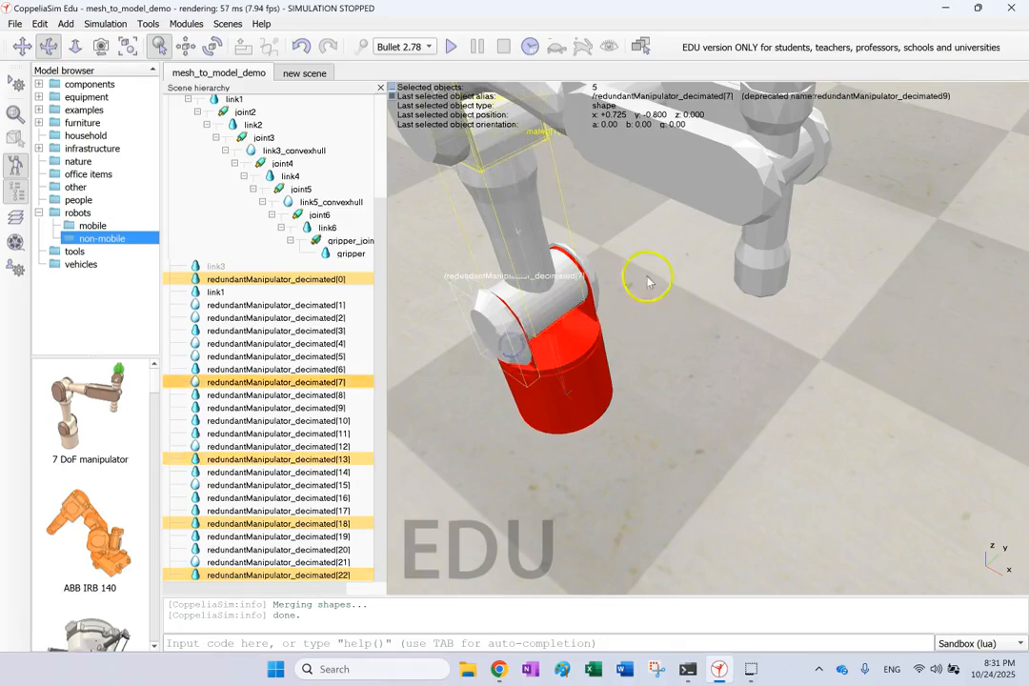
left_click(592, 266, "ctrl")
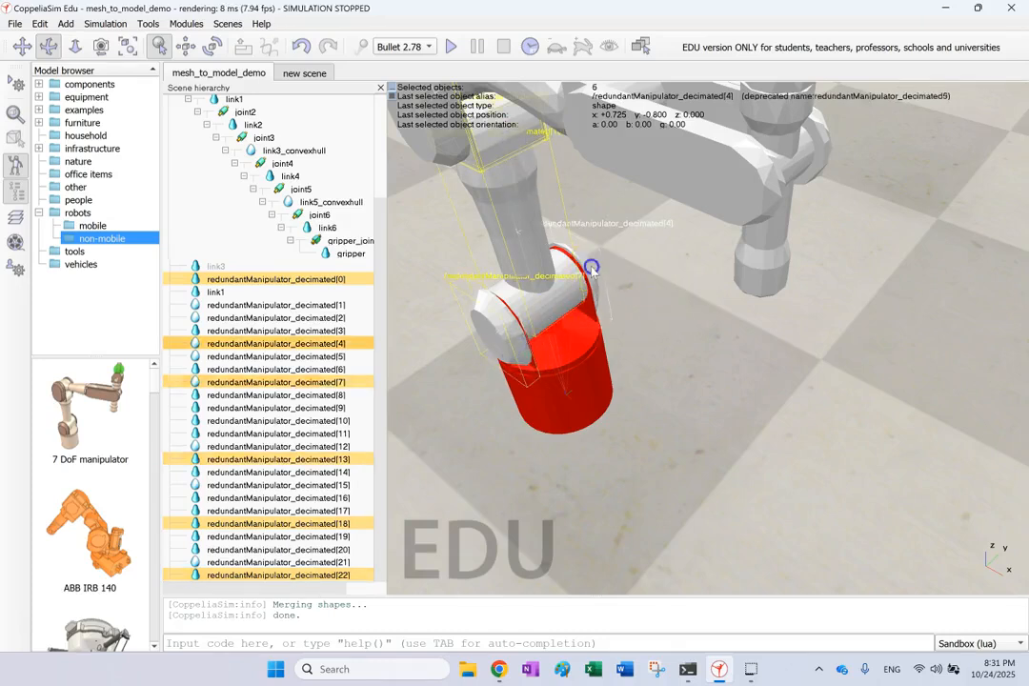
left_click(495, 286, "ctrl")
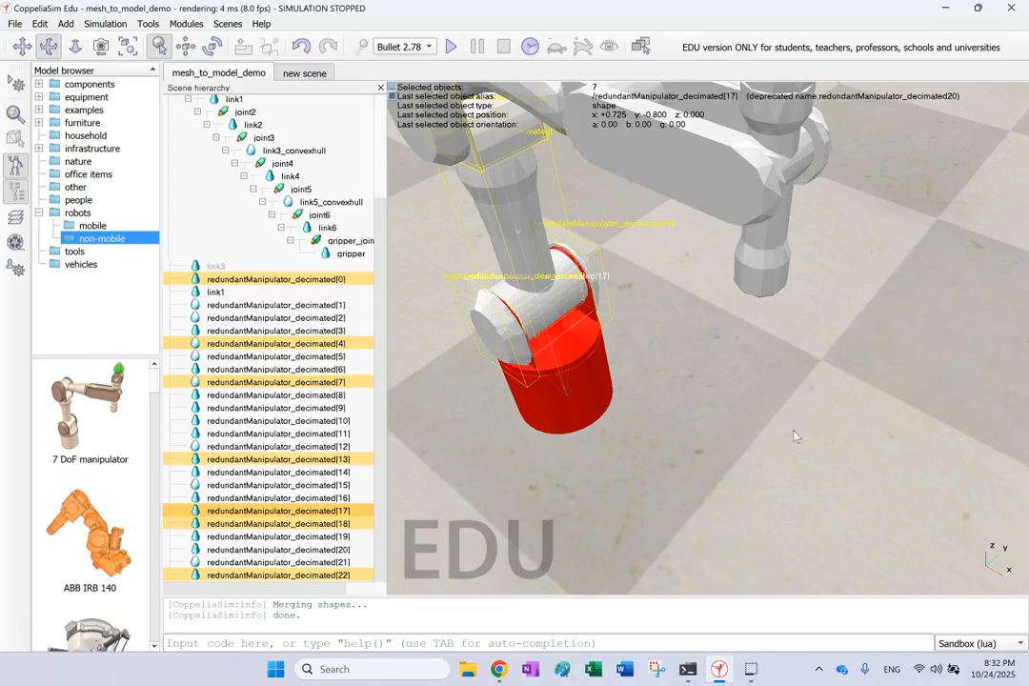
left_click(39, 23)
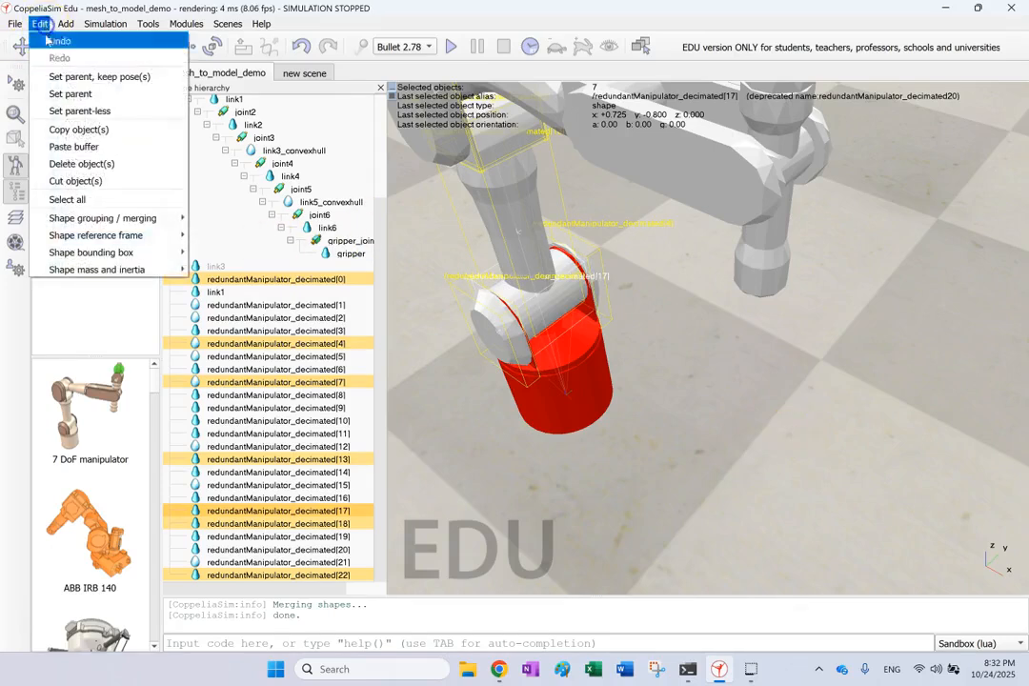
mouse_move(154, 230)
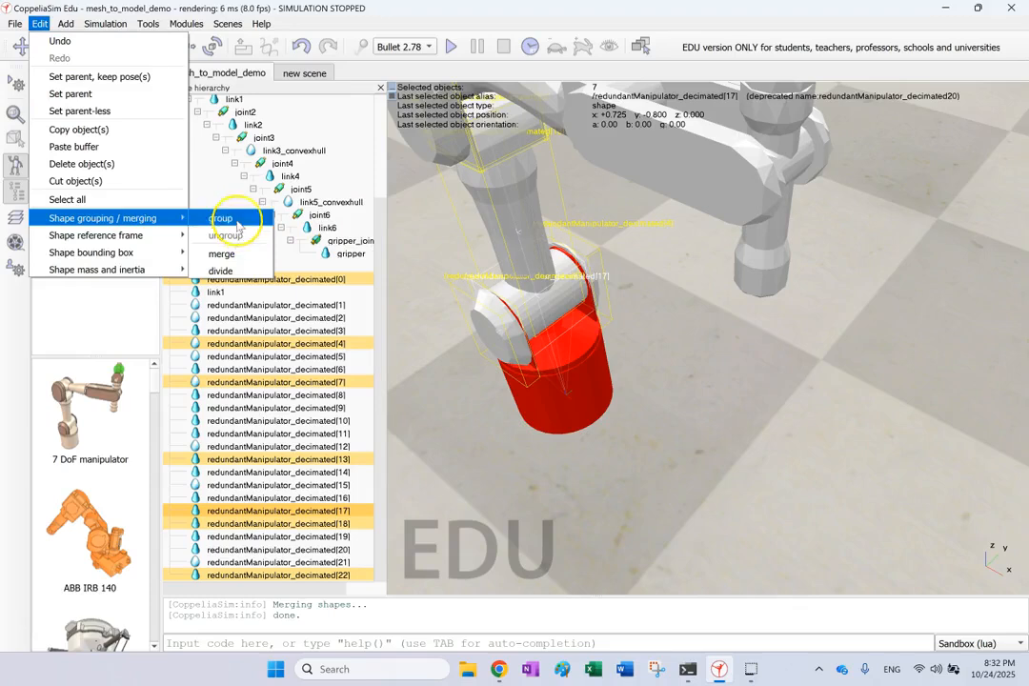
left_click(221, 218)
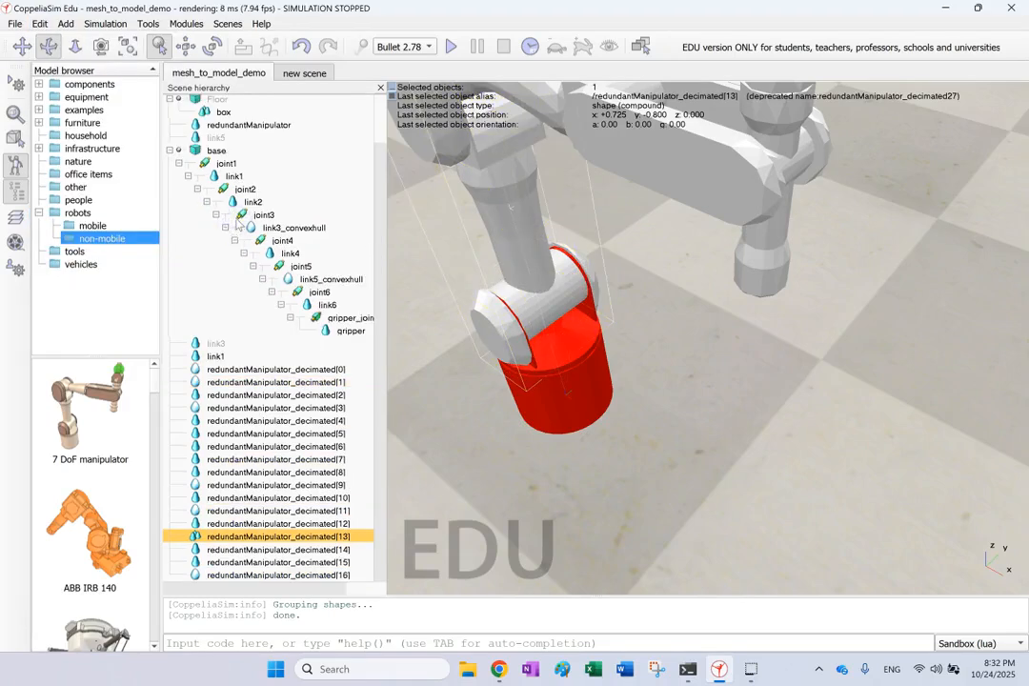
Rename the grouped compound shape as link2.
double_click(283, 537)
key("BackSpace")
key("BackSpace")
key("BackSpace")
key("BackSpace")
key("BackSpace")
key("BackSpace")
key("BackSpace")
key("BackSpace")
key("BackSpace")
key("BackSpace")
key("BackSpace")
key("BackSpace")
key("BackSpace")
key("BackSpace")
key("BackSpace")
key("BackSpace")
type("link2")
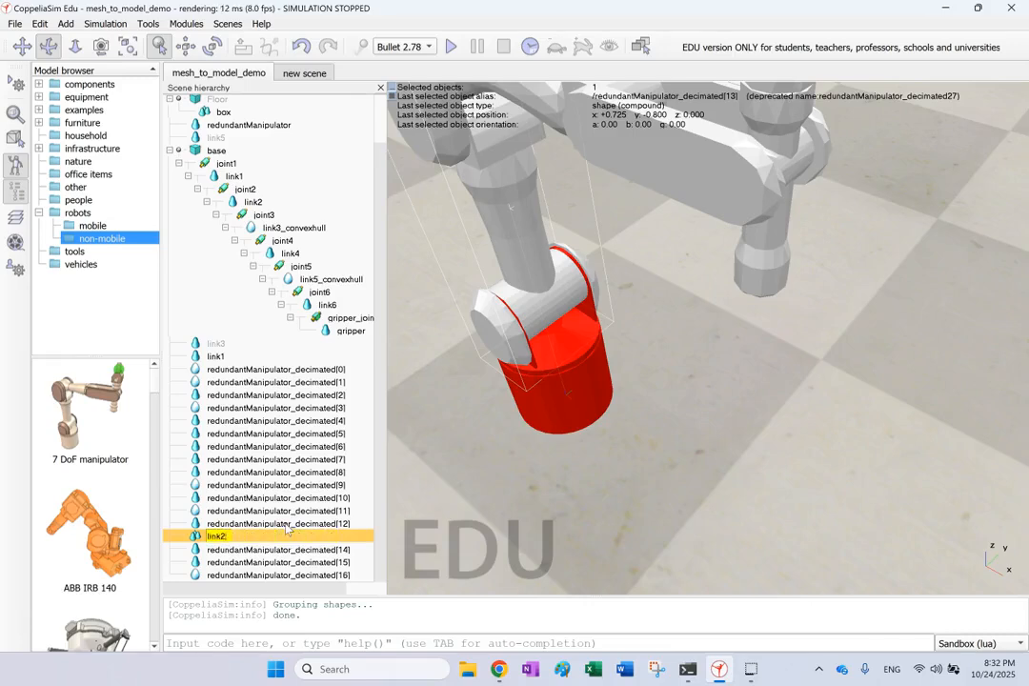
key("Return")
left_click(578, 526)
Start editing the appearance of the compound shape link2.
left_click(216, 537)
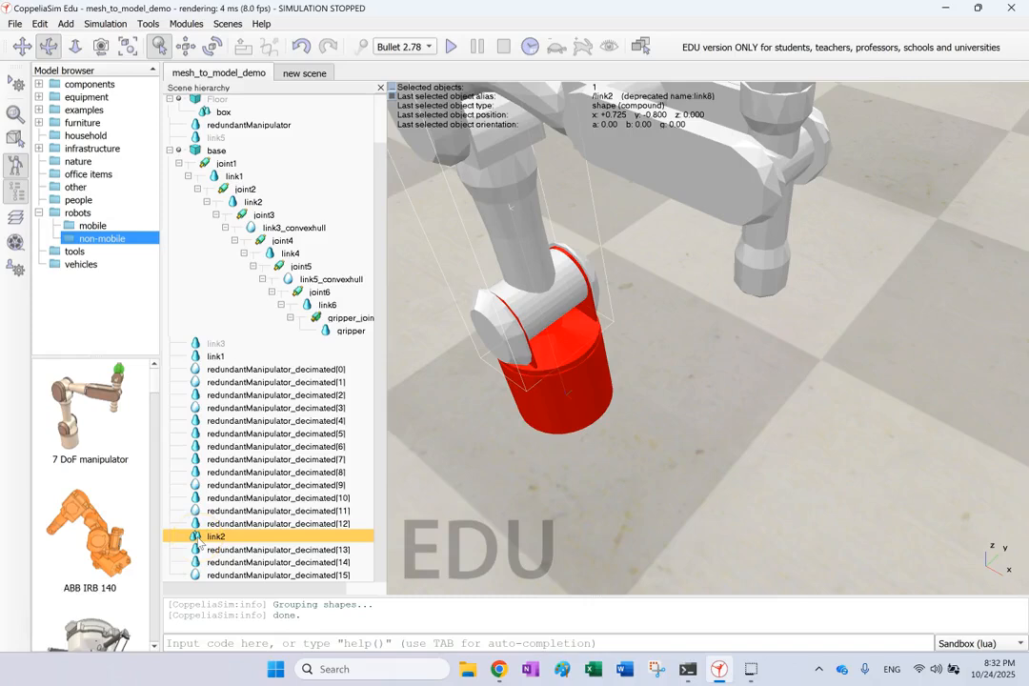
double_click(196, 537)
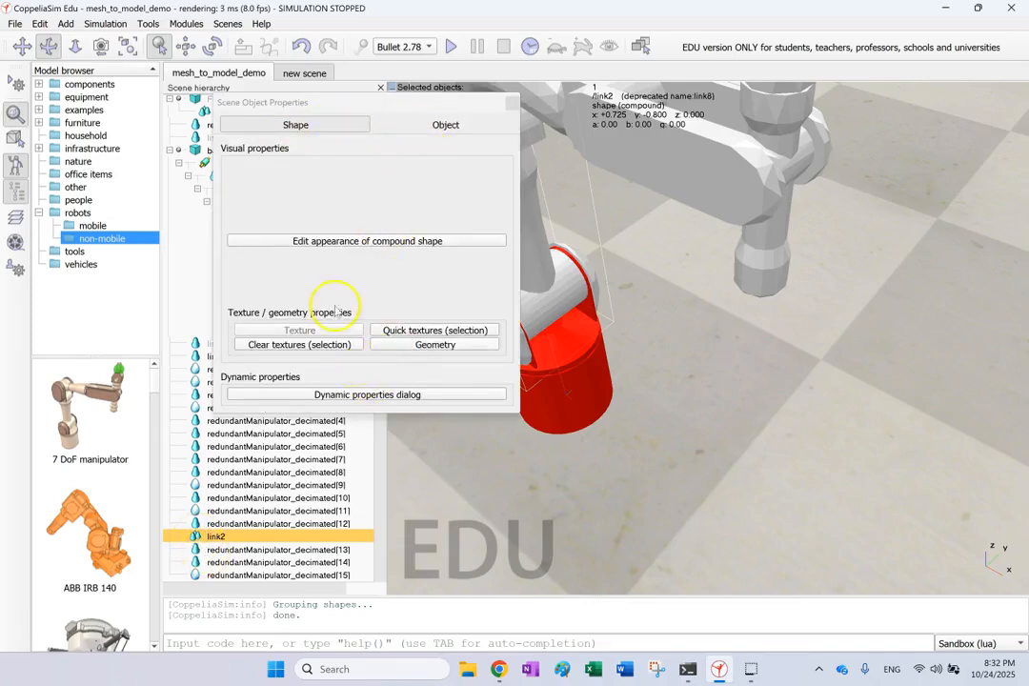
left_click(386, 243)
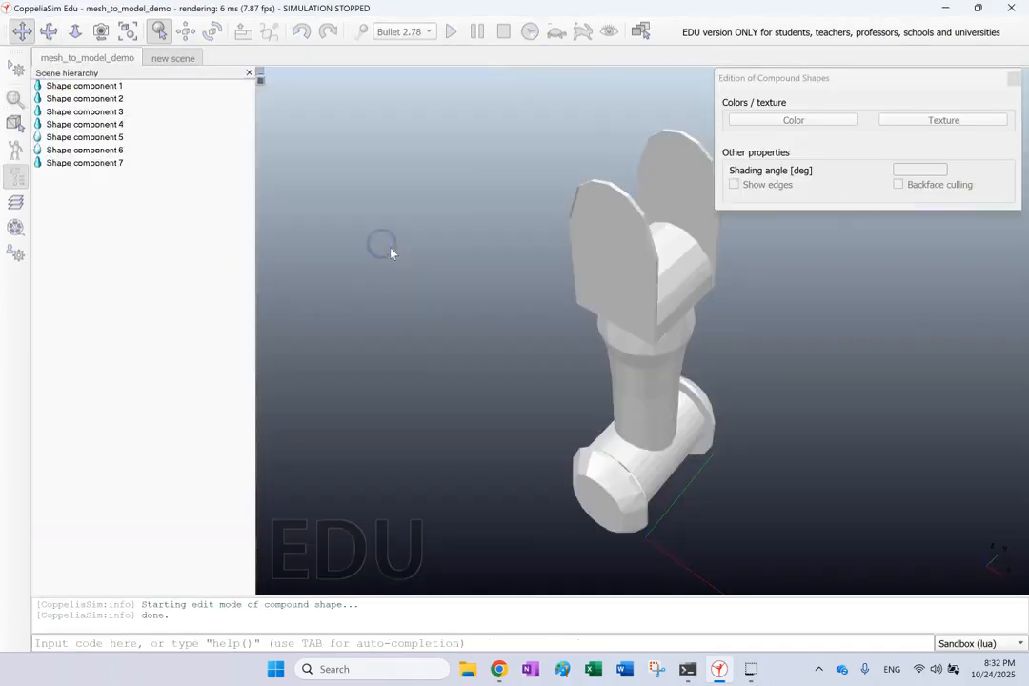
left_click(783, 121)
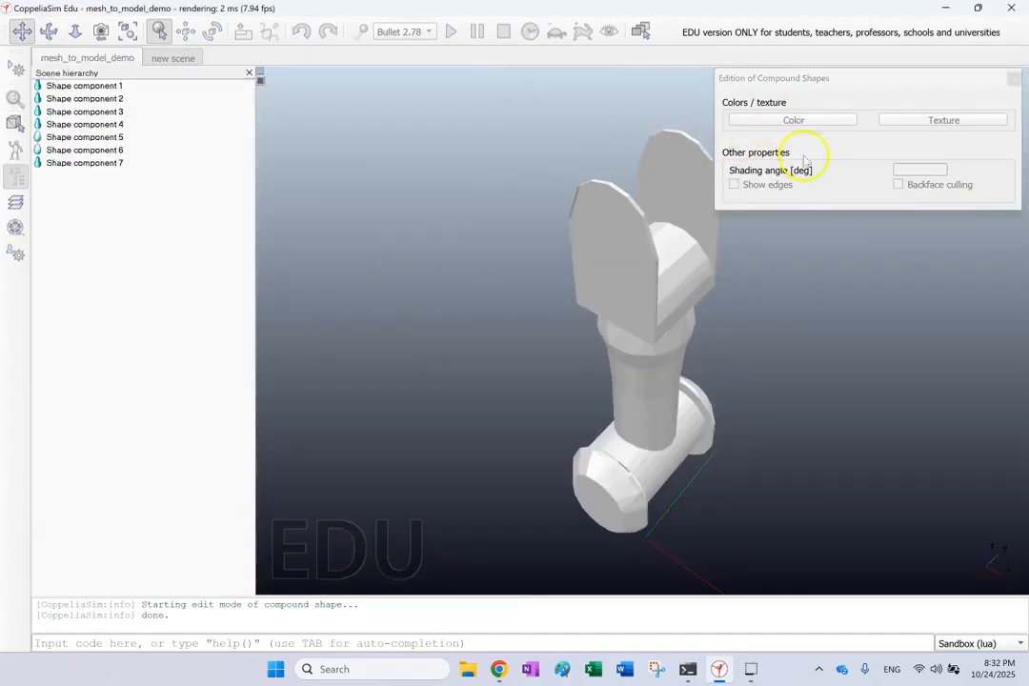
Color Shape component 1 of link2 blue by setting the red and green values of its ambient/diffuse component to 0.
left_click(70, 84)
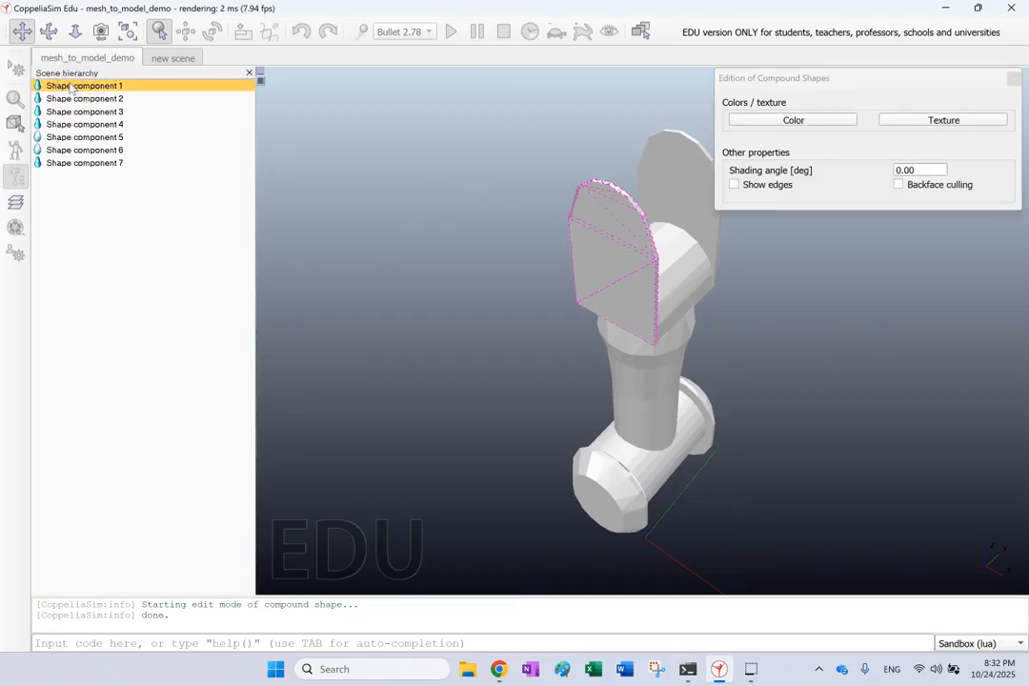
left_click(70, 100)
left_click(71, 112)
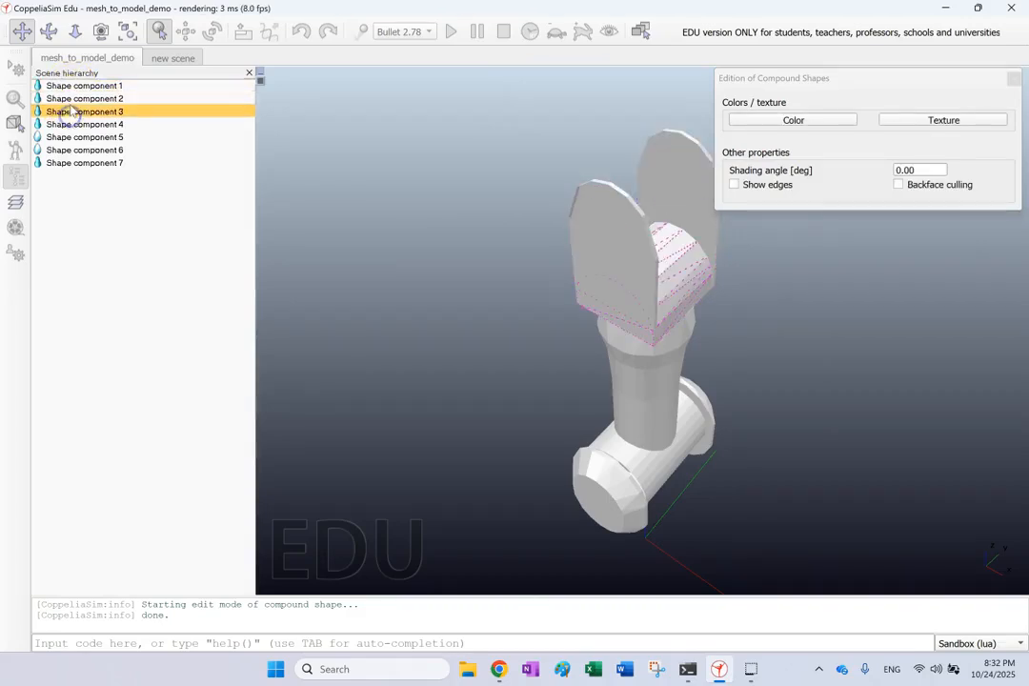
left_click(71, 98)
left_click(63, 84)
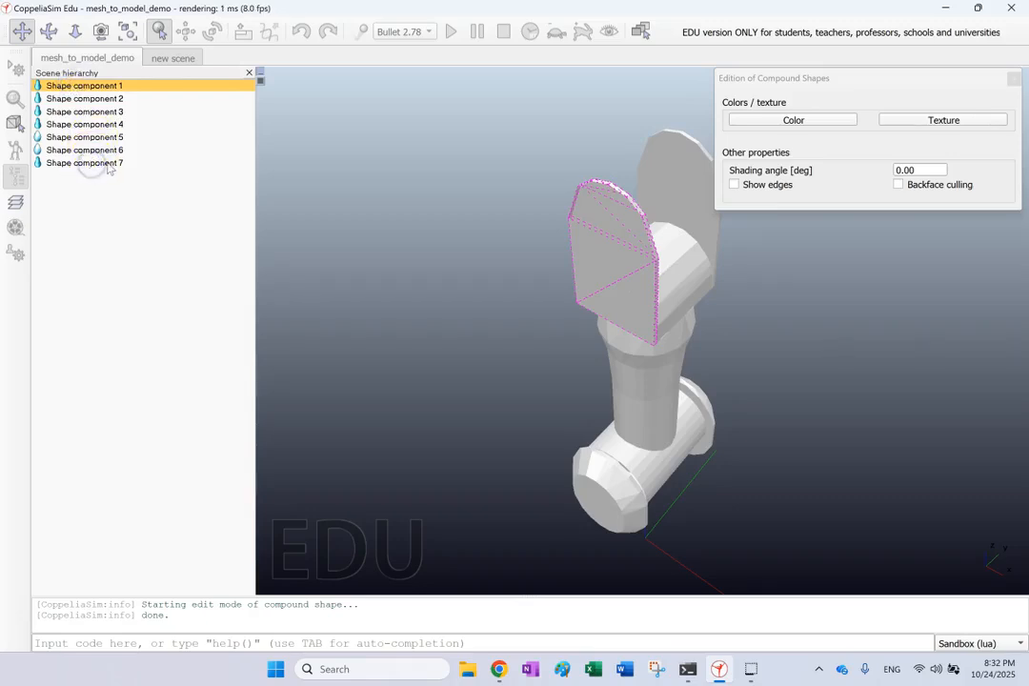
left_click(792, 121)
left_click(929, 104)
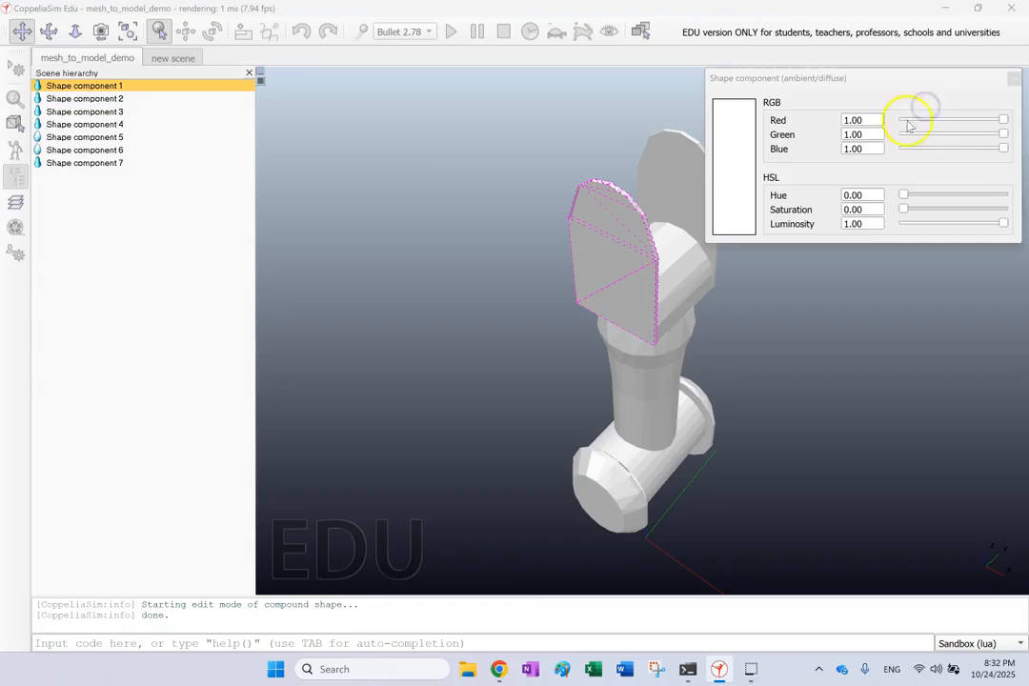
left_click_drag(1002, 120, 926, 122)
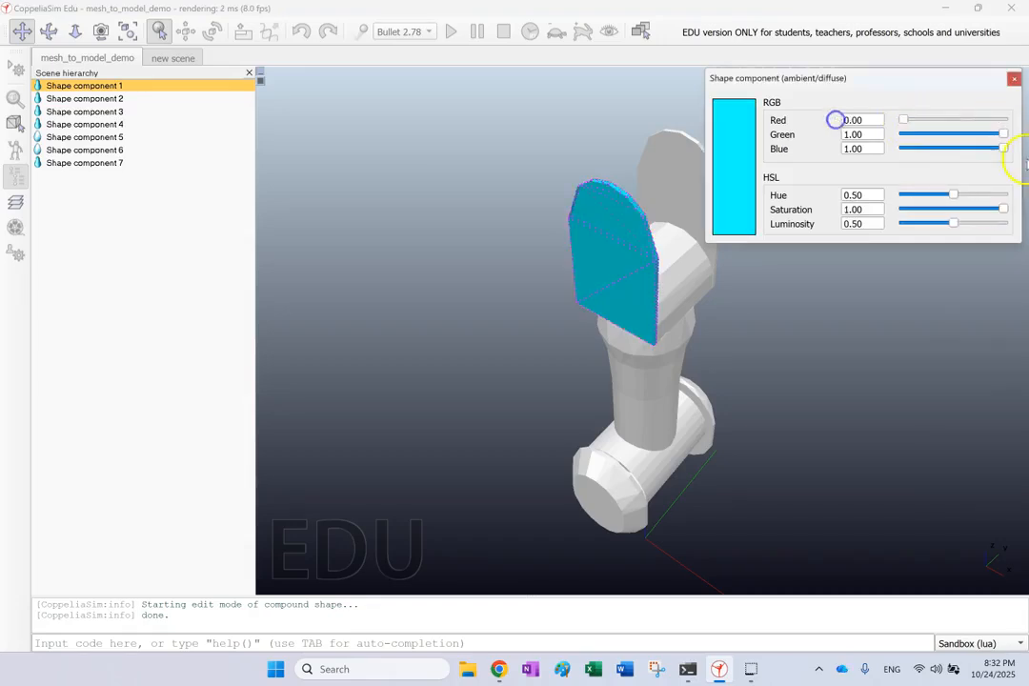
left_click_drag(1000, 135, 863, 135)
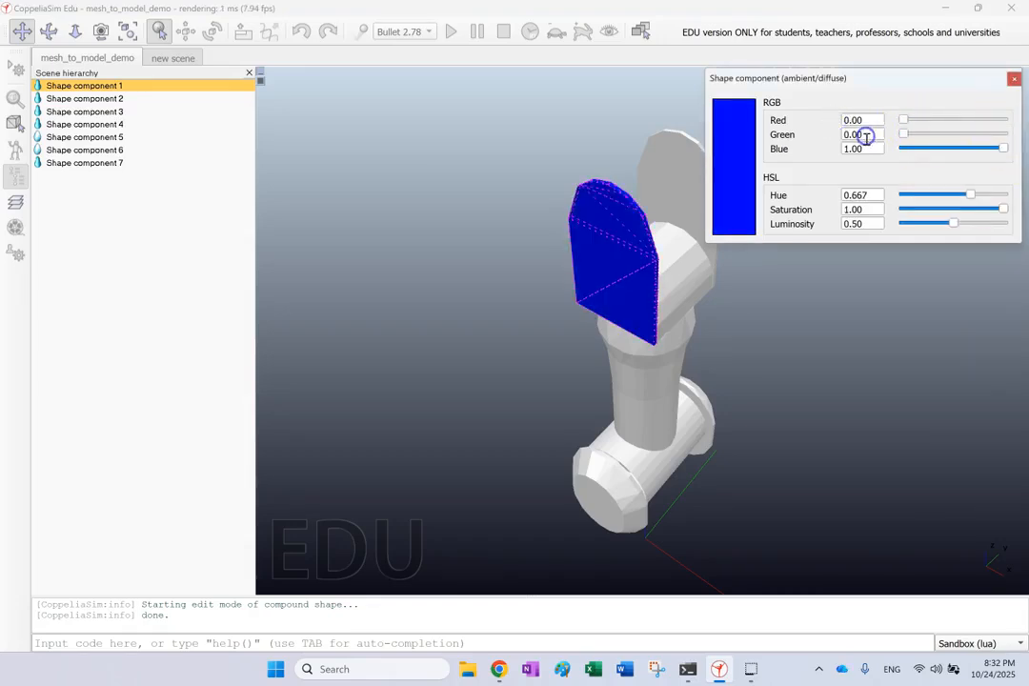
left_click(1011, 81)
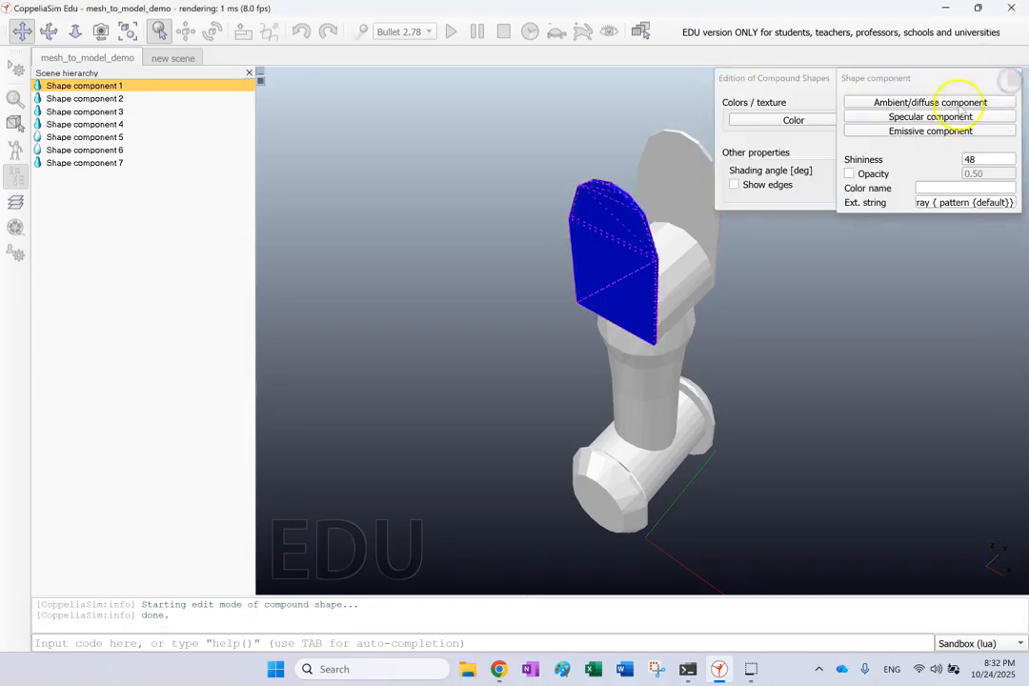
left_click(1012, 83)
left_click(1011, 82)
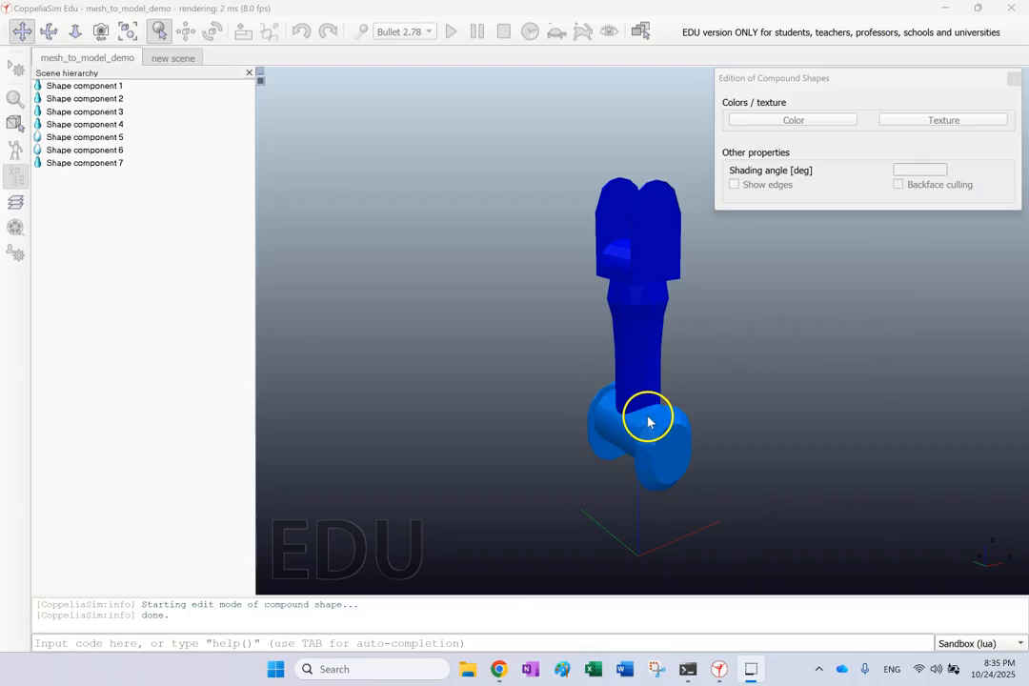
End the compound shape edit mode with the color changes applied, and close link2's properties.
left_click(1017, 79)
left_click(512, 102)
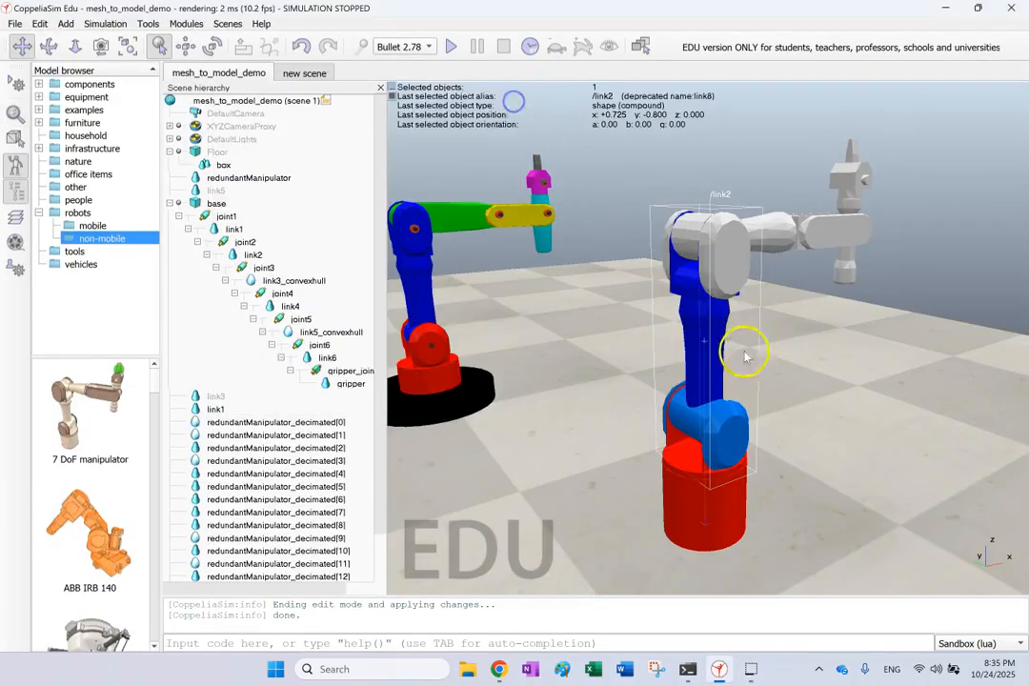
left_click(803, 396)
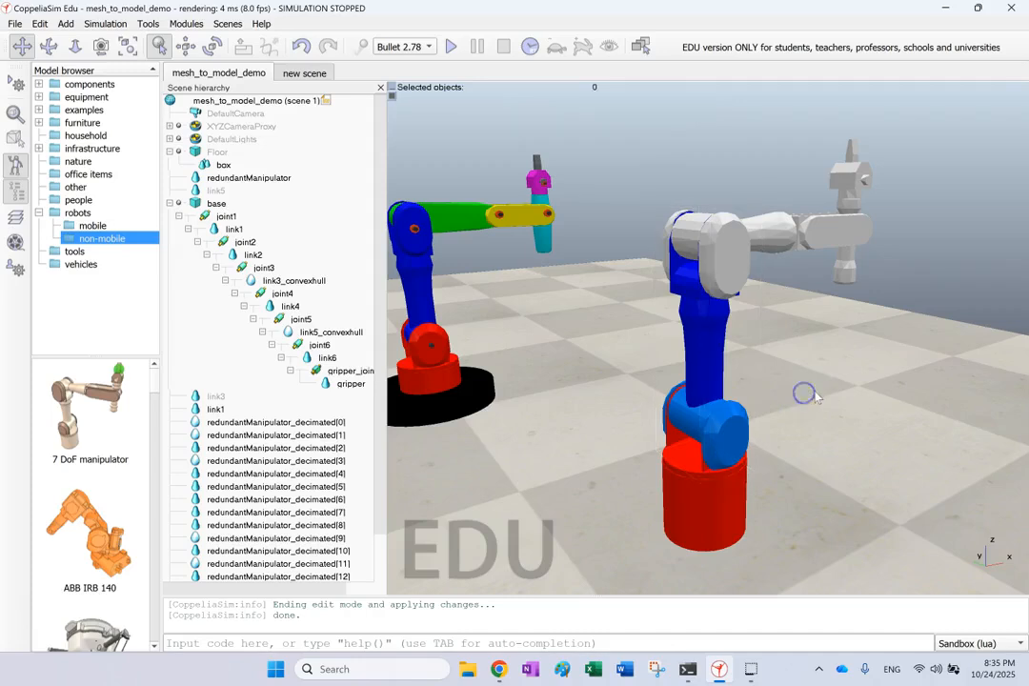
Check the extents of the finished link1 and link2 shapes on the manipulator.
scroll(267, 419, "down", 2)
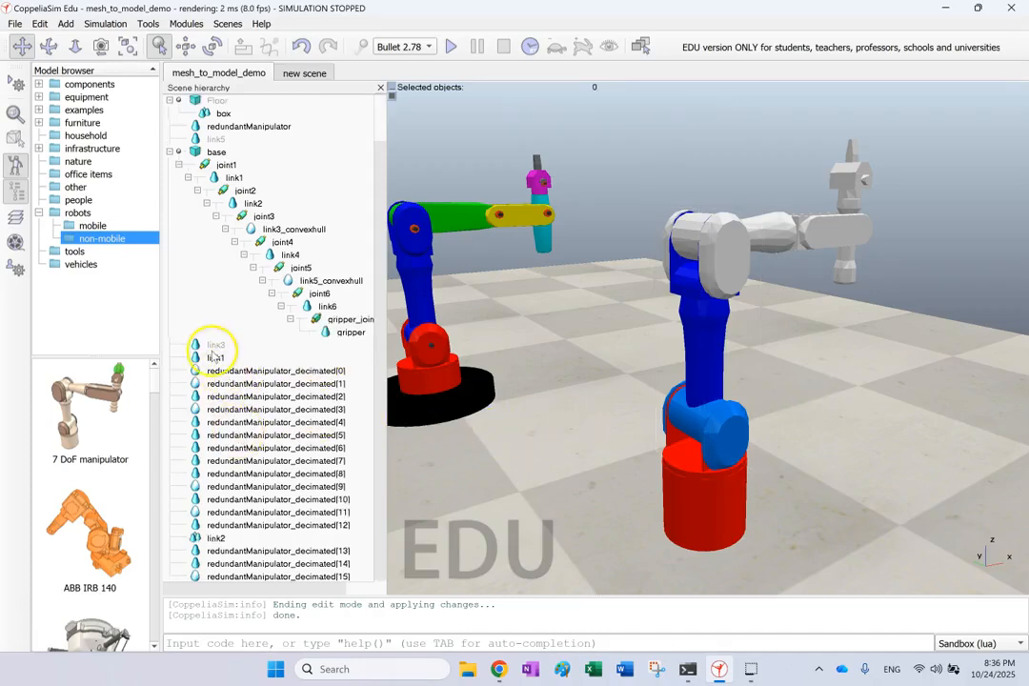
left_click(212, 358)
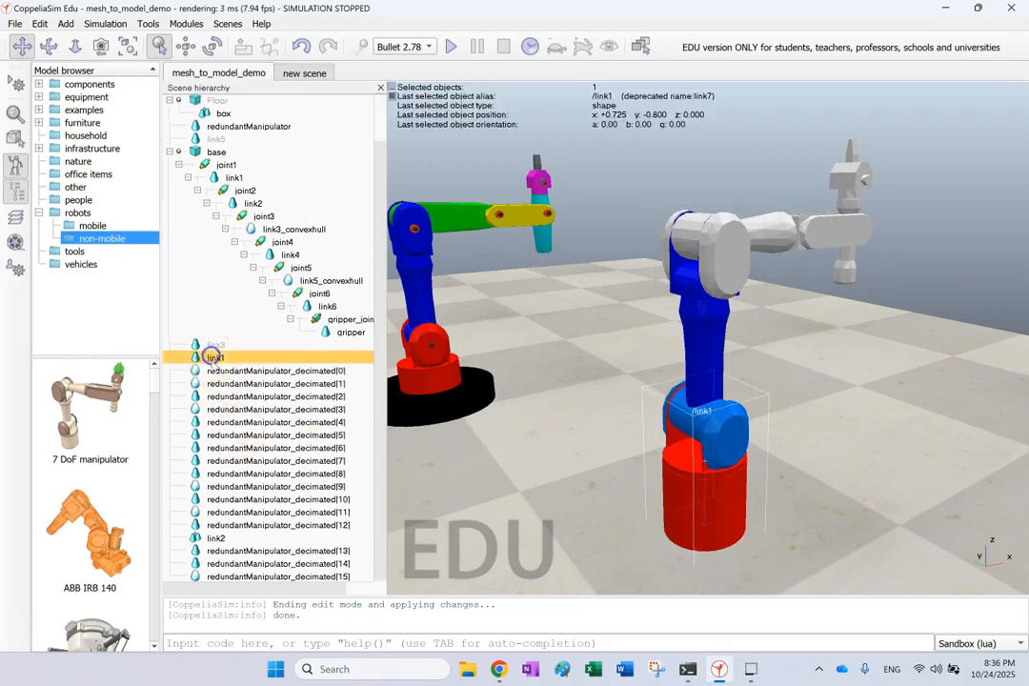
left_click(216, 537)
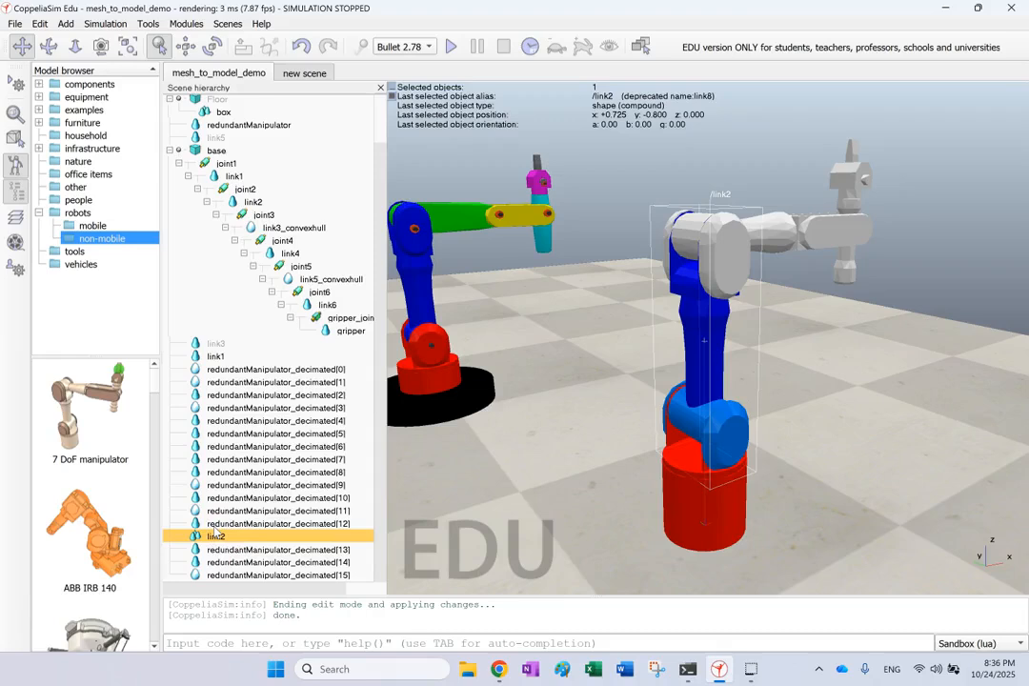
left_click(919, 323)
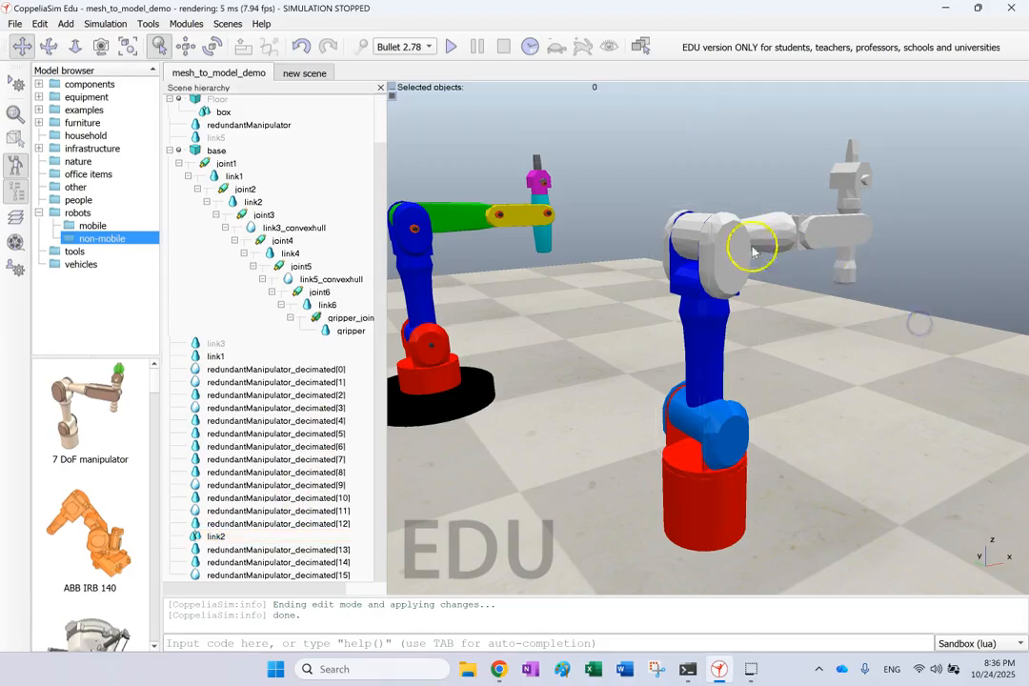
left_click(909, 418)
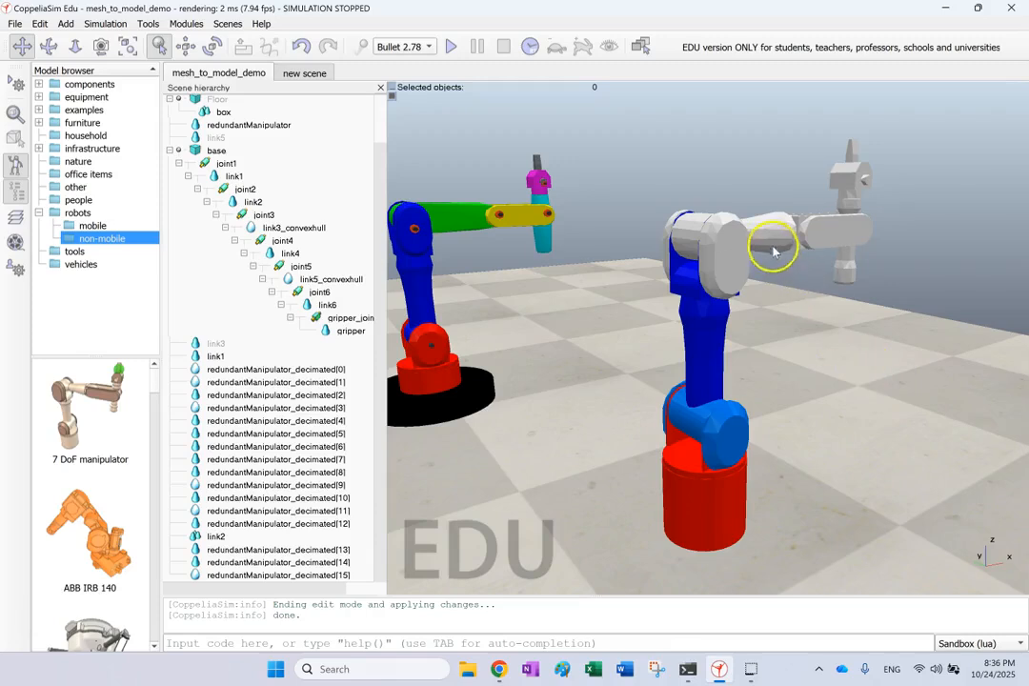
Merge the white shoulder-and-forearm pieces redundantManipulator_decimated[14] and redundantManipulator_decimated[12] above link2 into one shape.
left_click(48, 47)
left_click_drag(781, 328, 733, 334)
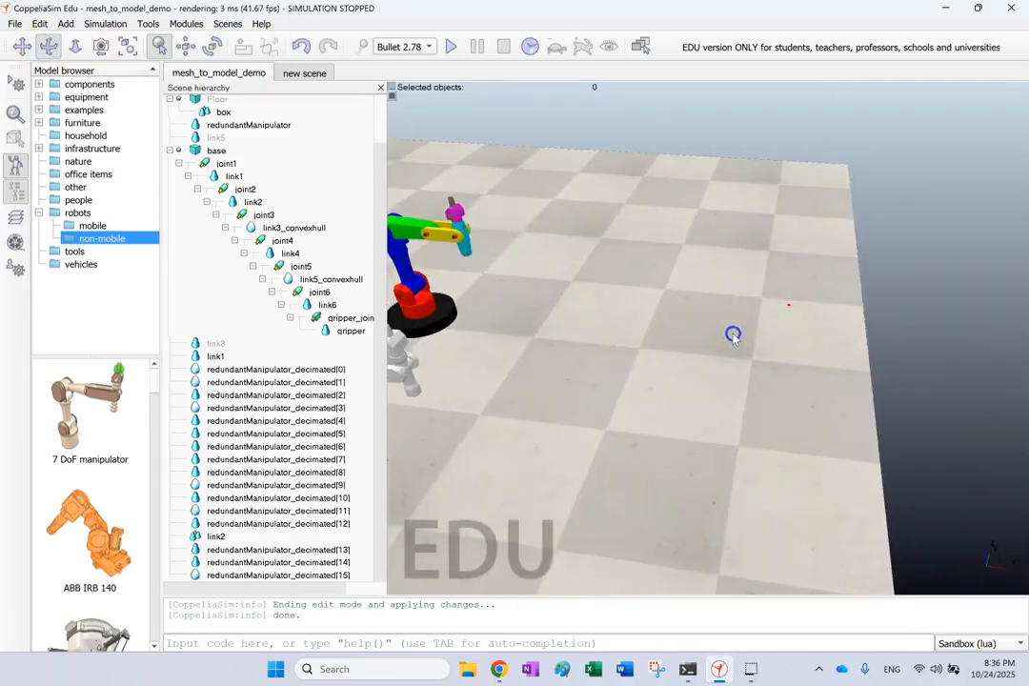
left_click(22, 47)
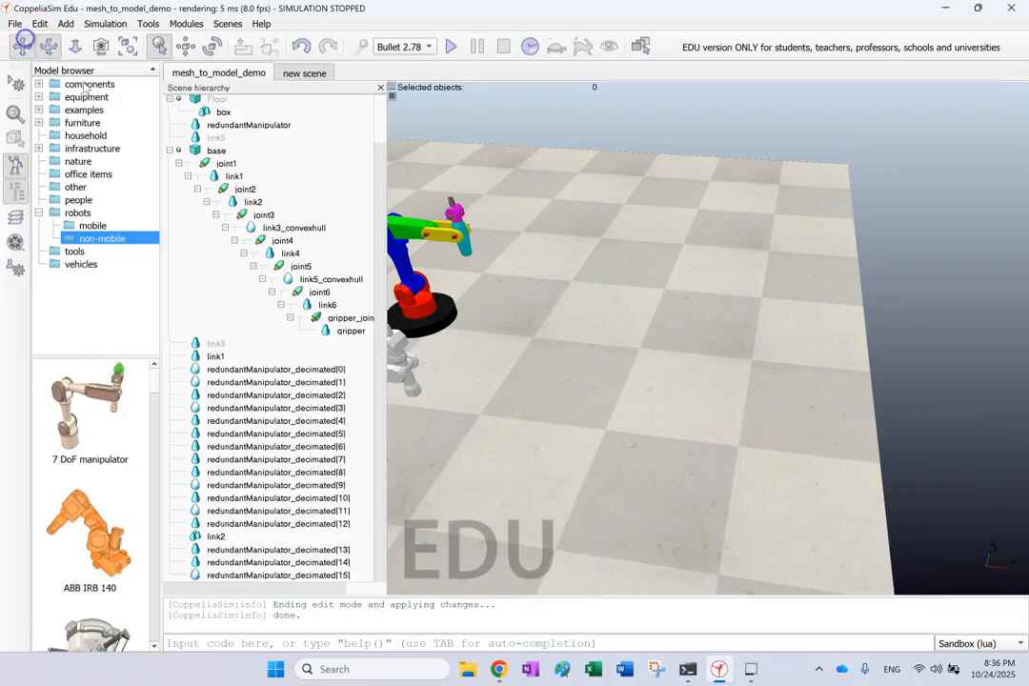
left_click_drag(591, 407, 809, 391)
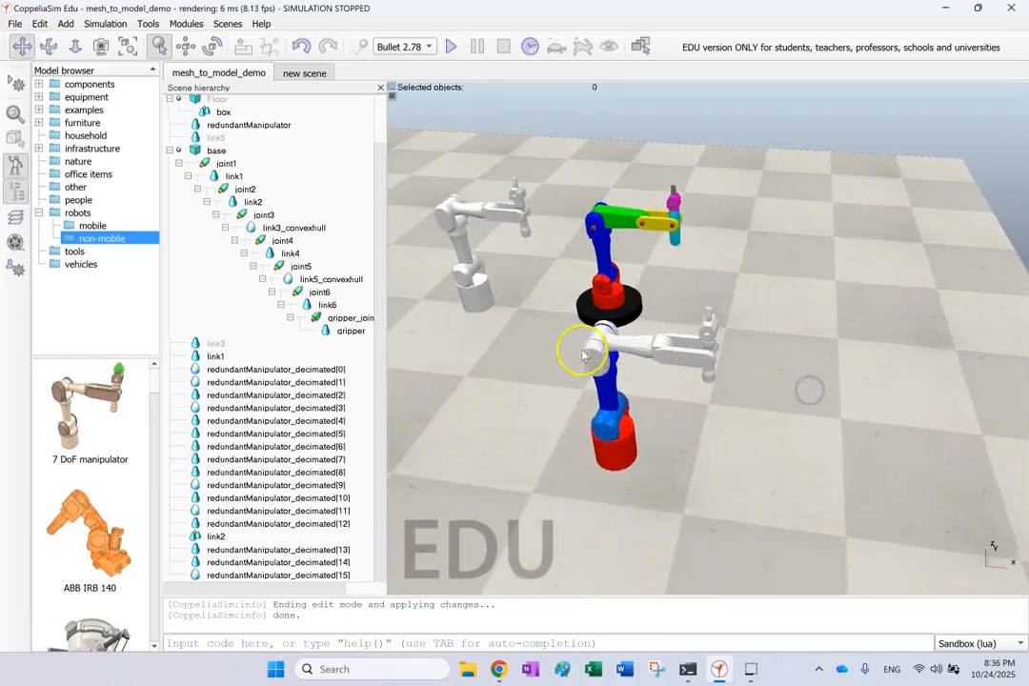
scroll(538, 372, "up", 3)
scroll(422, 345, "up", 4)
left_click(705, 526)
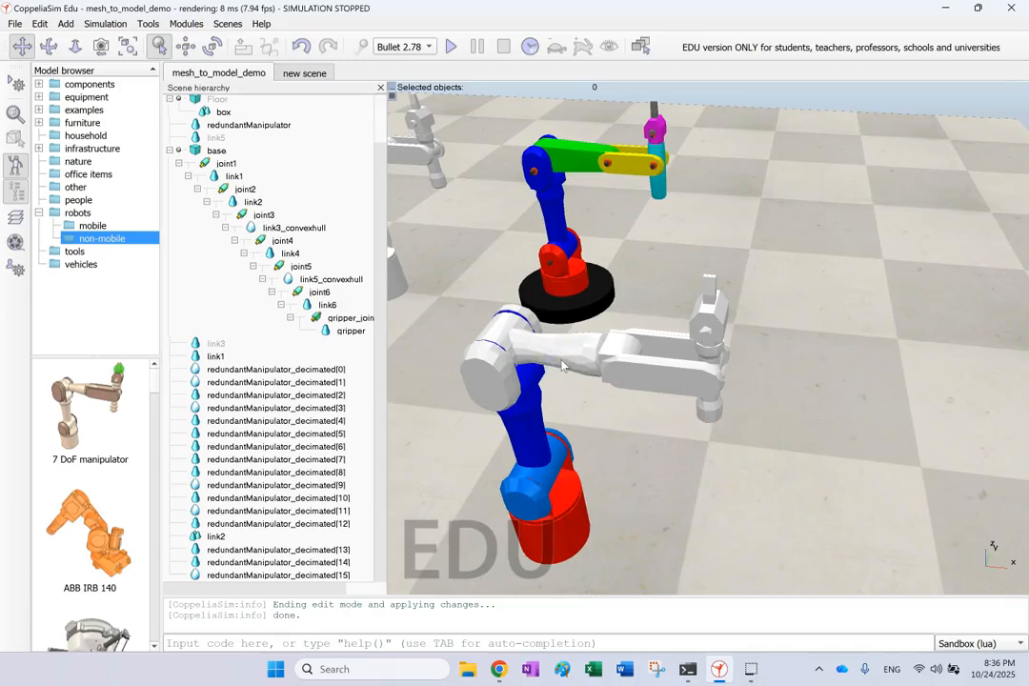
left_click(505, 343)
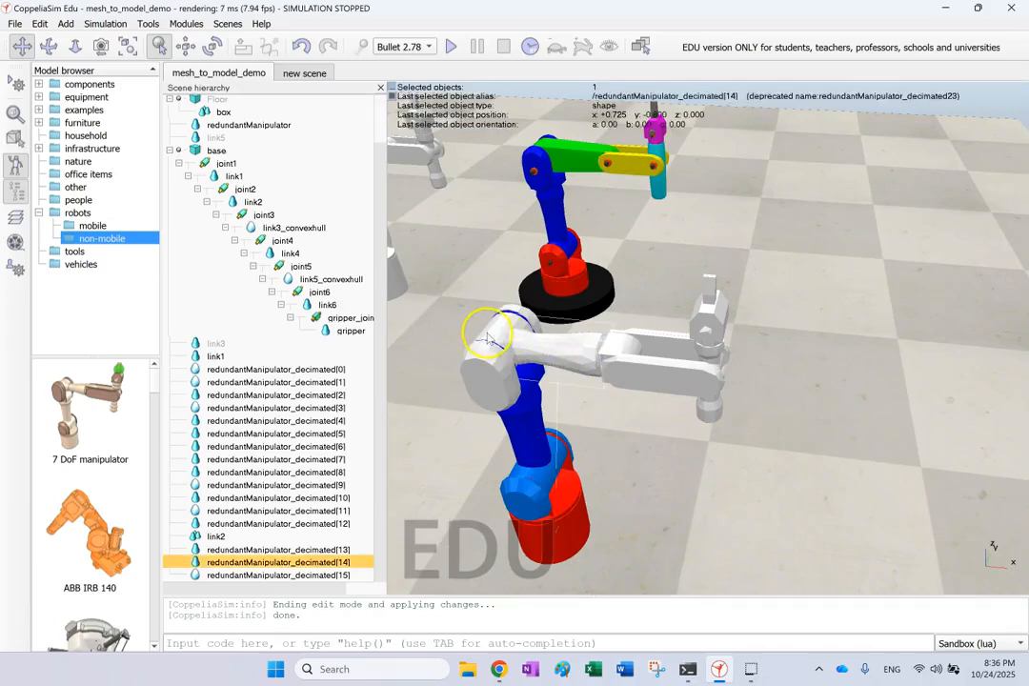
left_click(487, 337, "ctrl")
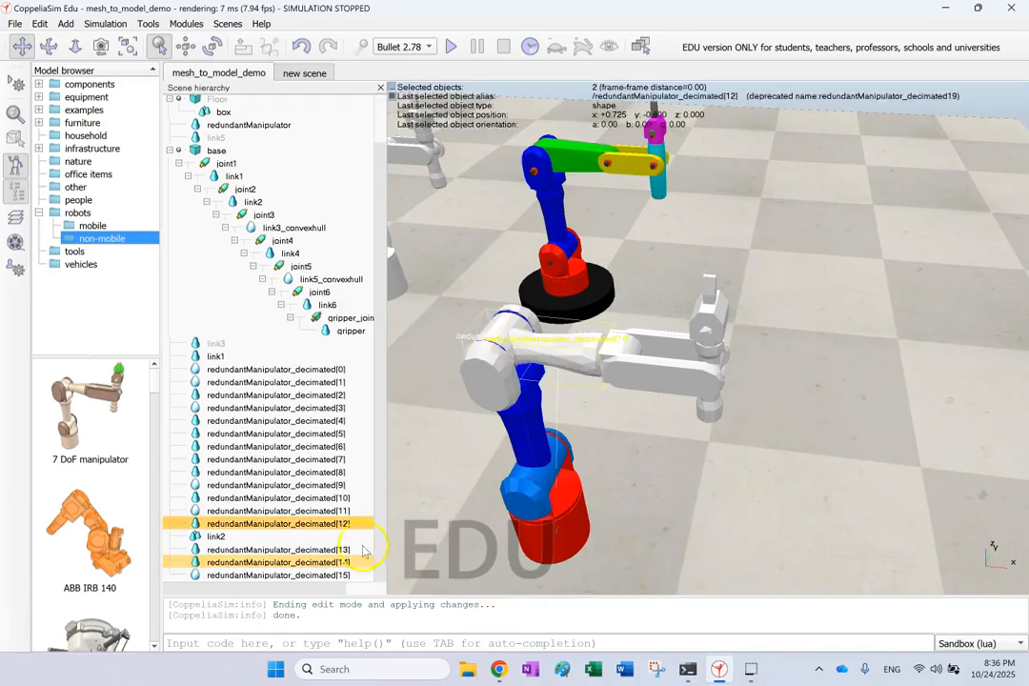
left_click(42, 25)
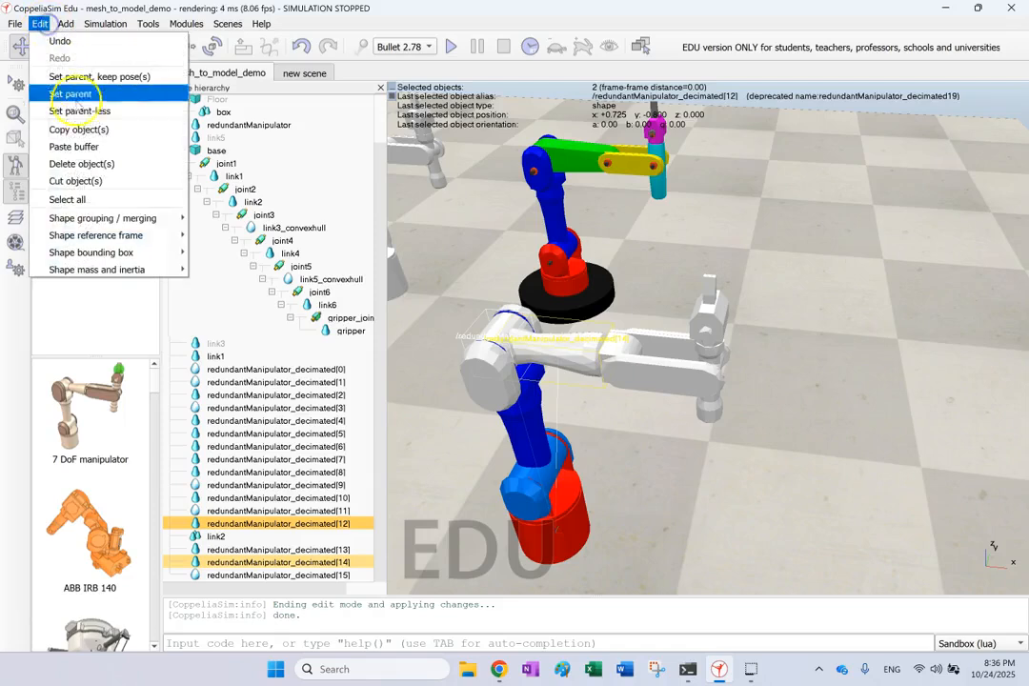
mouse_move(172, 214)
left_click(222, 253)
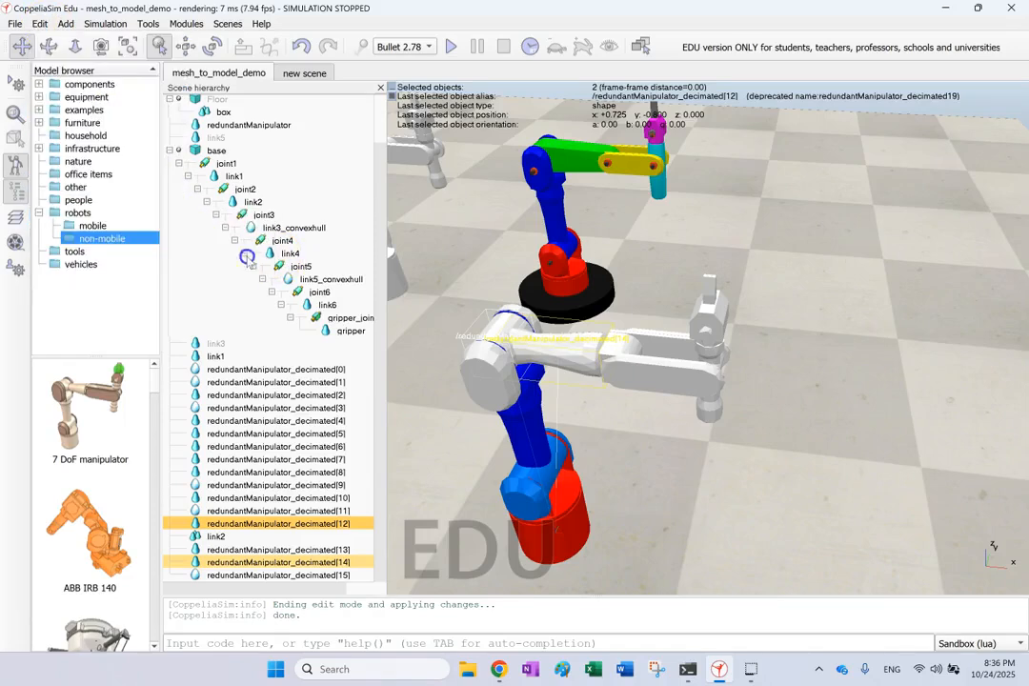
Rename the merged shape as link3new.
double_click(278, 539)
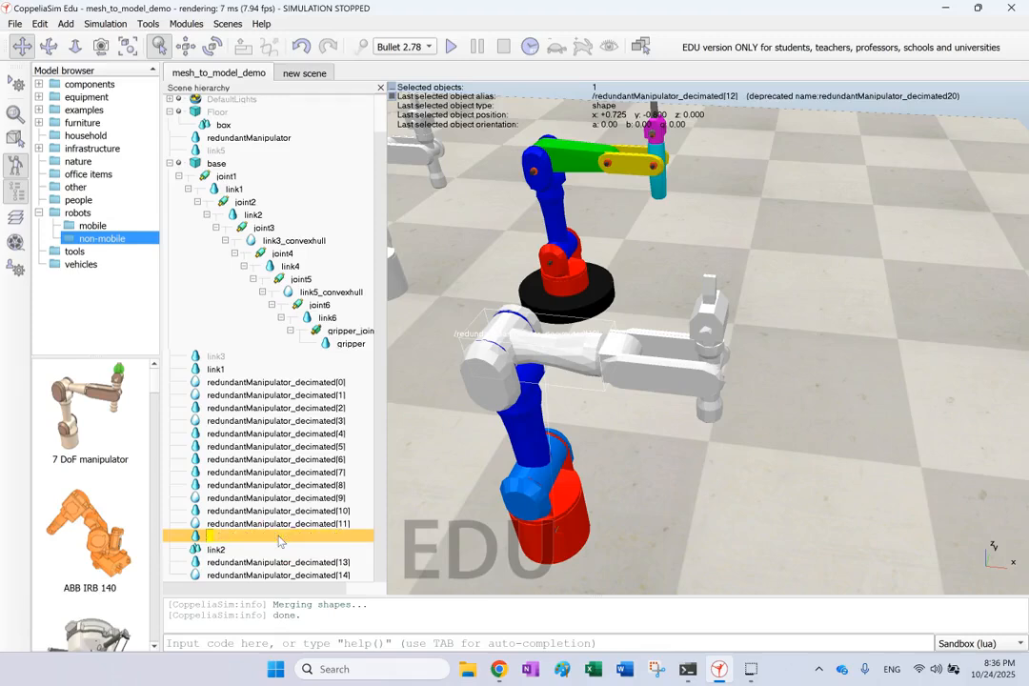
type("link3new")
key("Return")
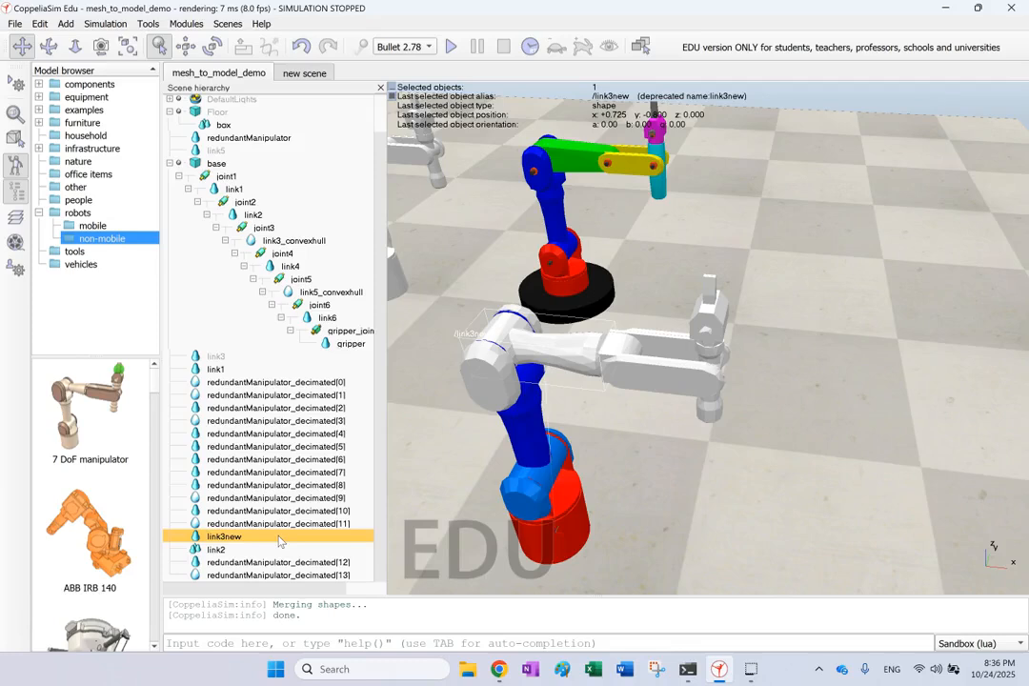
Color link3new green by setting the red and blue values of its ambient/diffuse component to 0, and close its properties.
double_click(195, 536)
left_click(284, 179)
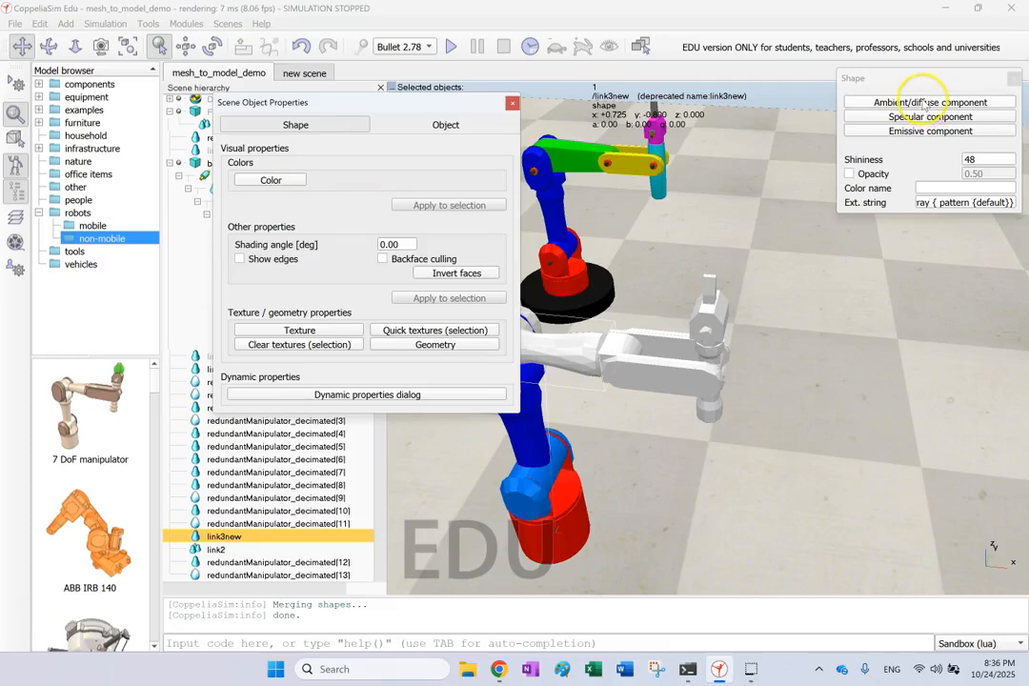
left_click(923, 103)
double_click(870, 120)
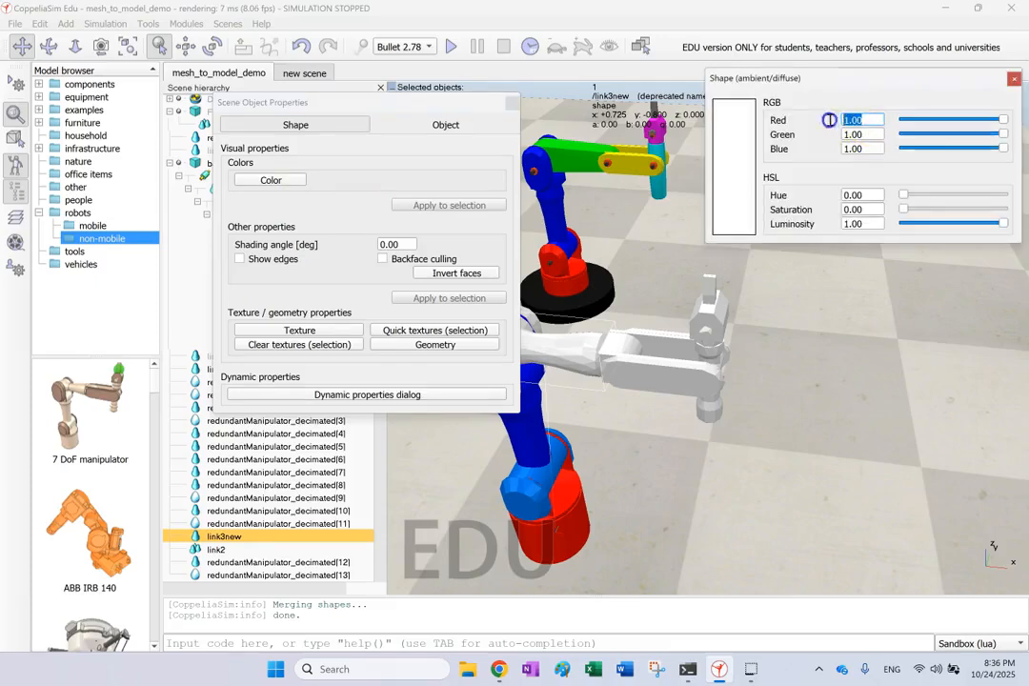
type("0")
key("Return")
double_click(870, 149)
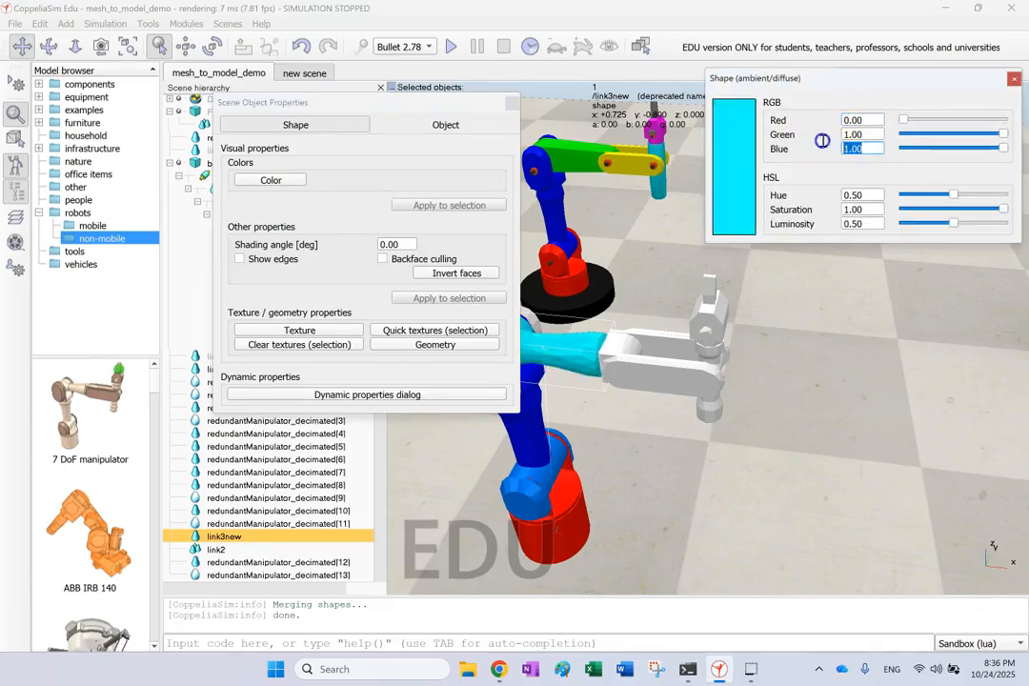
type("0")
key("Return")
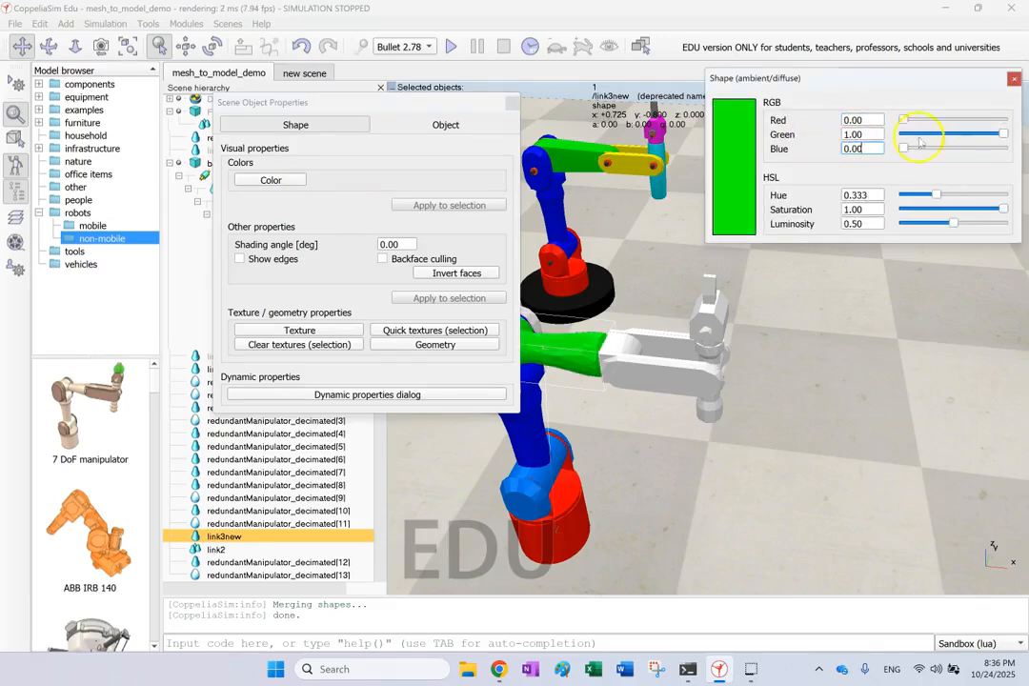
left_click(1013, 79)
left_click(512, 102)
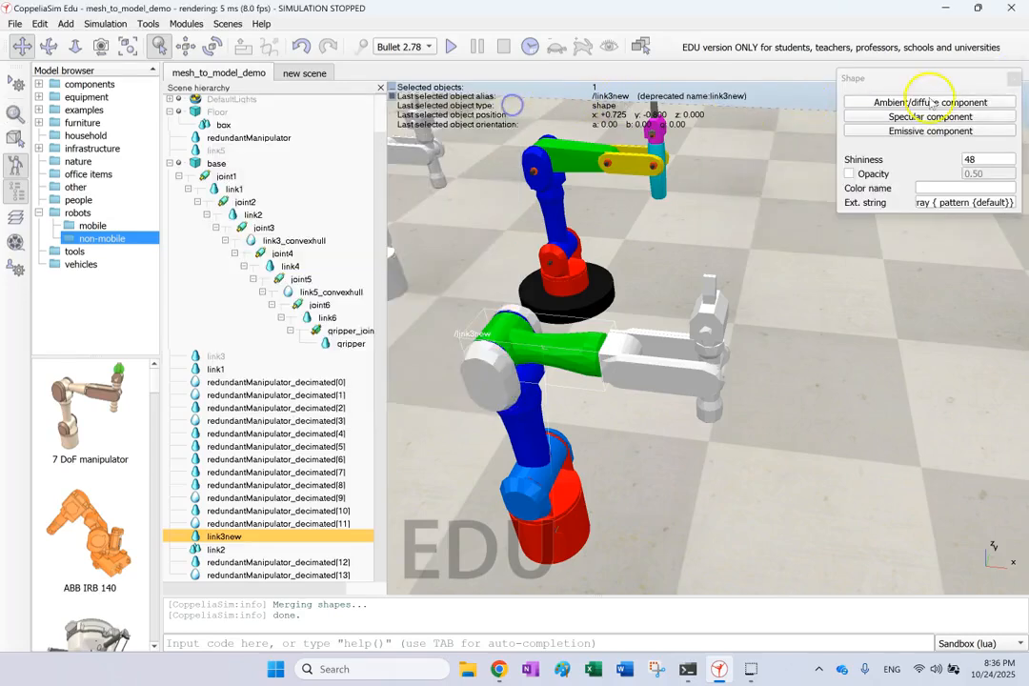
left_click(1013, 79)
left_click(714, 226)
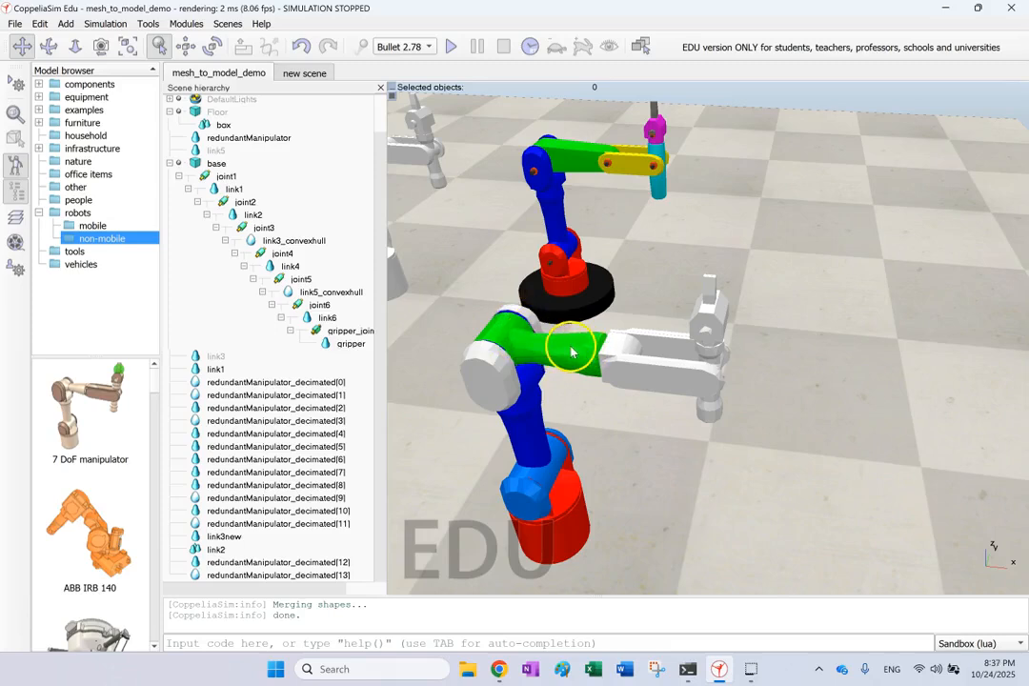
Merge the white elbow piece redundantManipulator_decimated[7] at the end of the green arm with link3new.
left_click(619, 348)
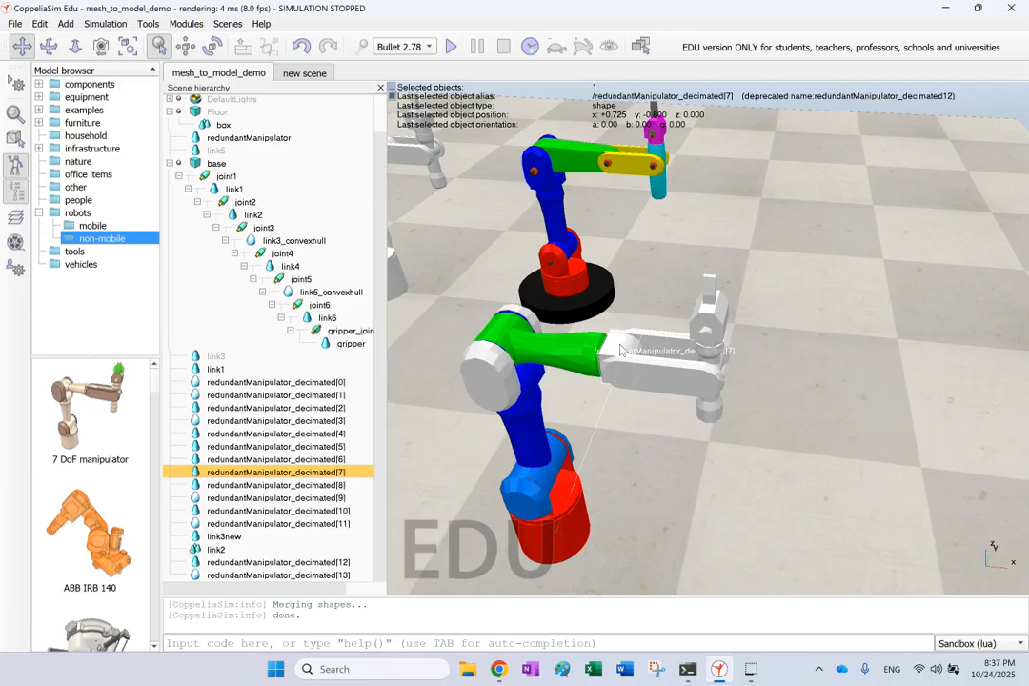
left_click(677, 270)
middle_click_drag(537, 324, 604, 356)
left_click(624, 343)
left_click(546, 348)
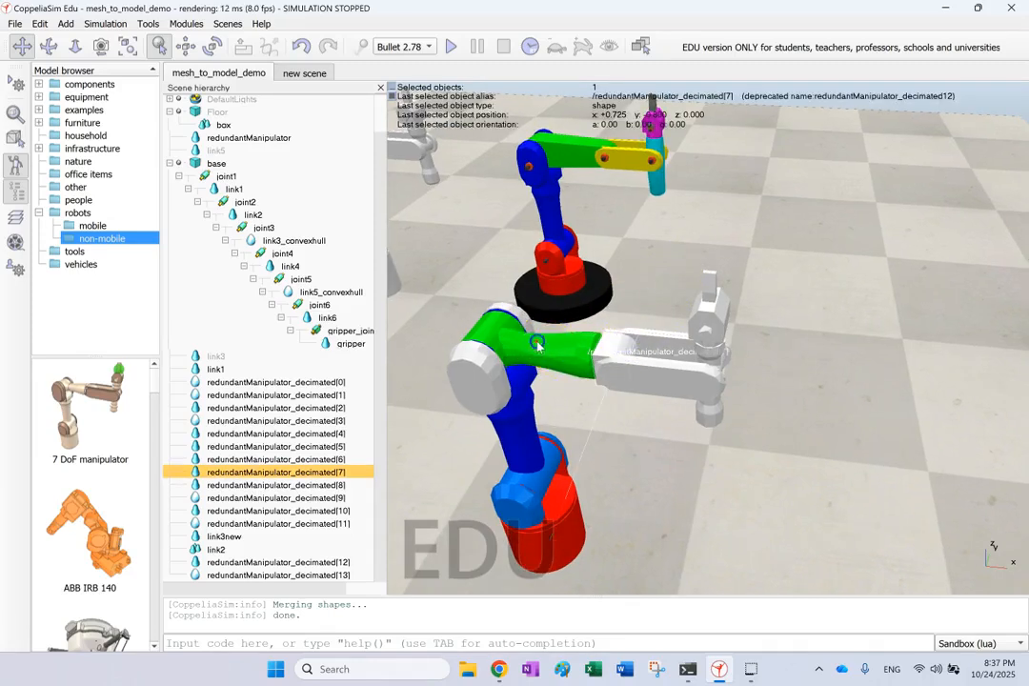
left_click(621, 351)
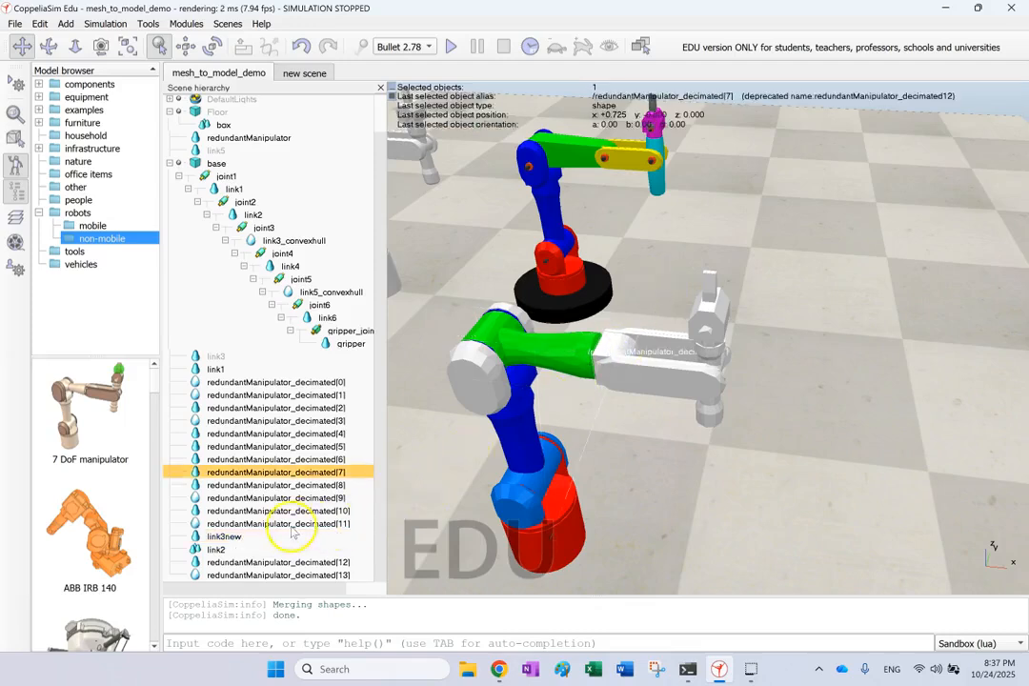
left_click(205, 536, "ctrl")
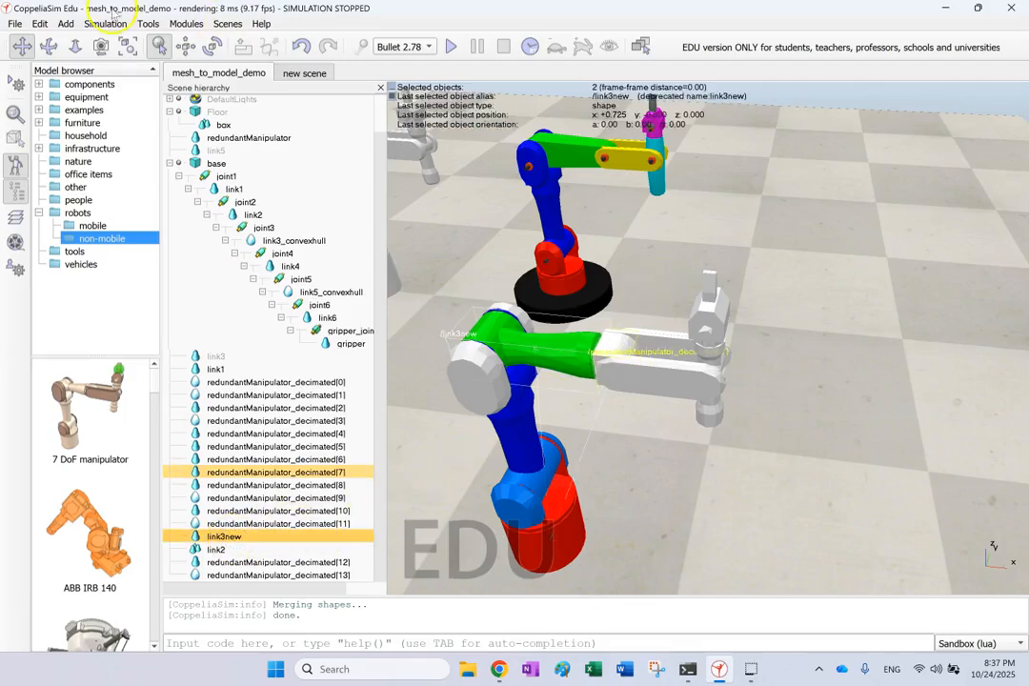
left_click(67, 25)
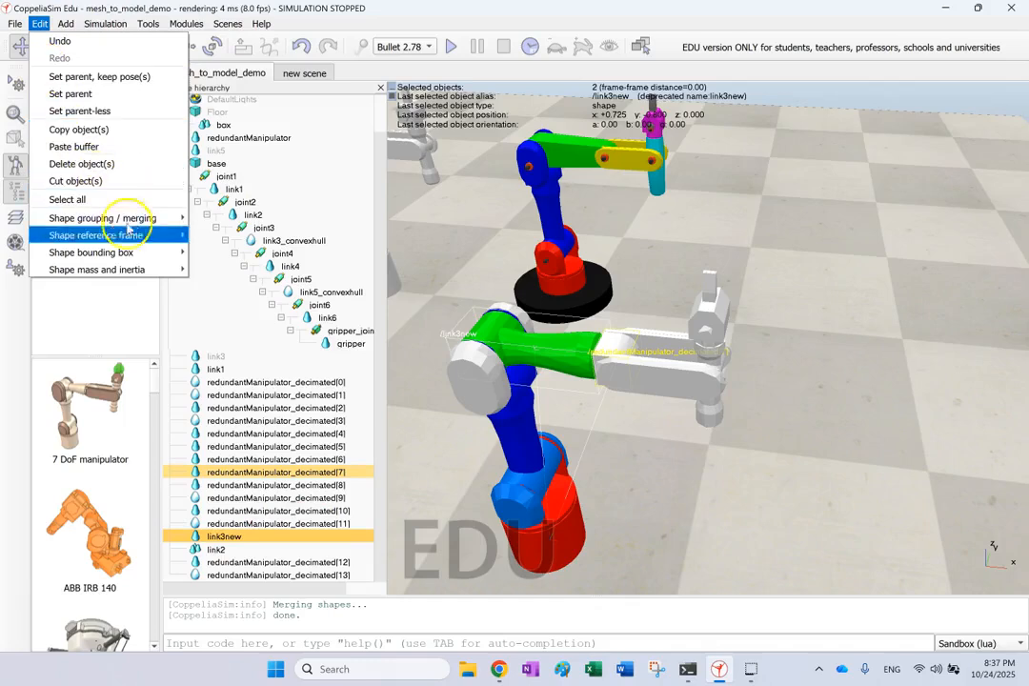
mouse_move(141, 220)
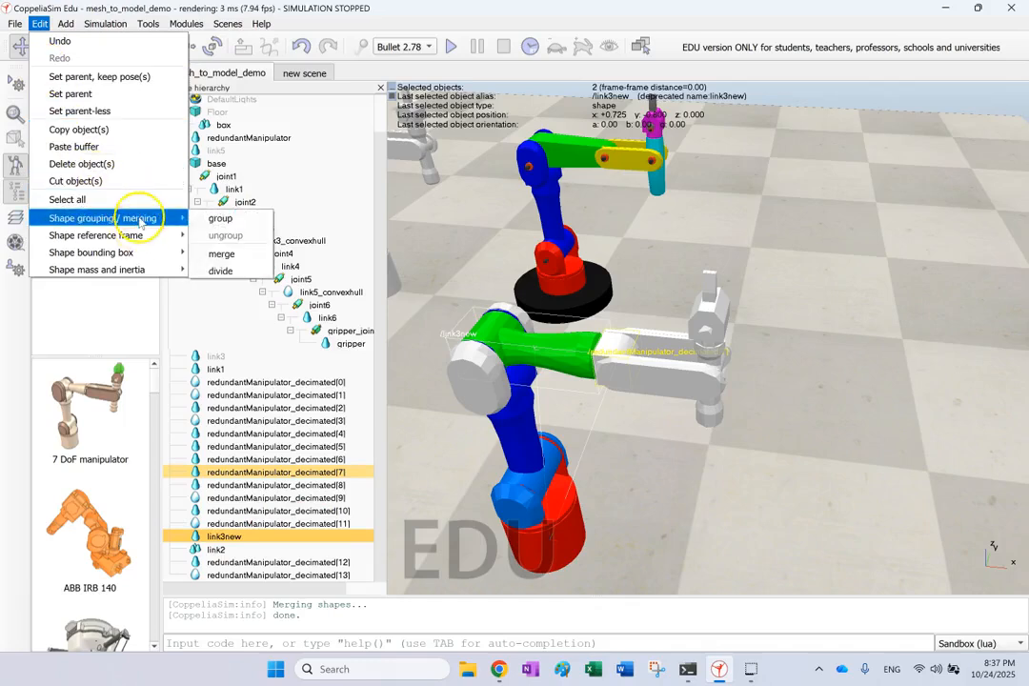
left_click(246, 257)
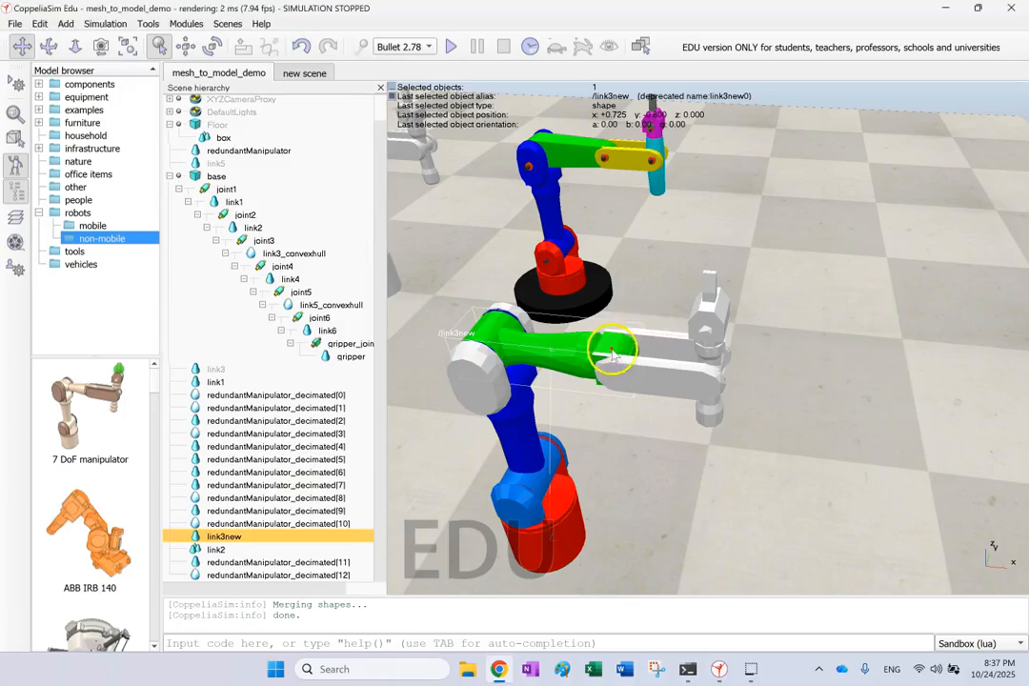
left_click(686, 240)
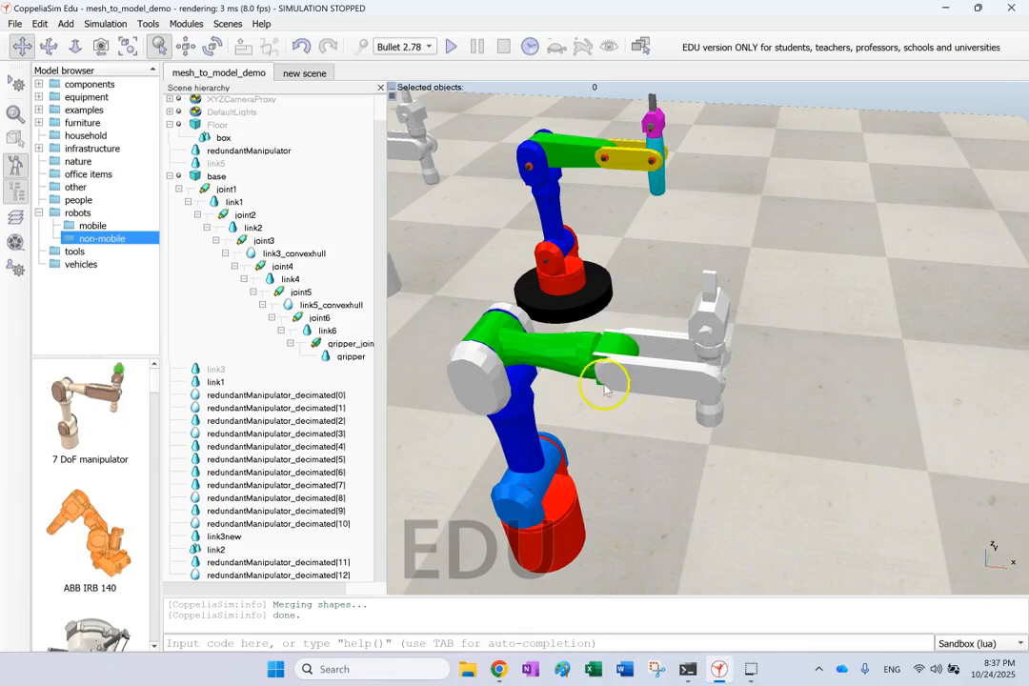
Generate one single convex hull from link3new with zero growth, and select the new hull on the manipulator.
left_click(222, 537)
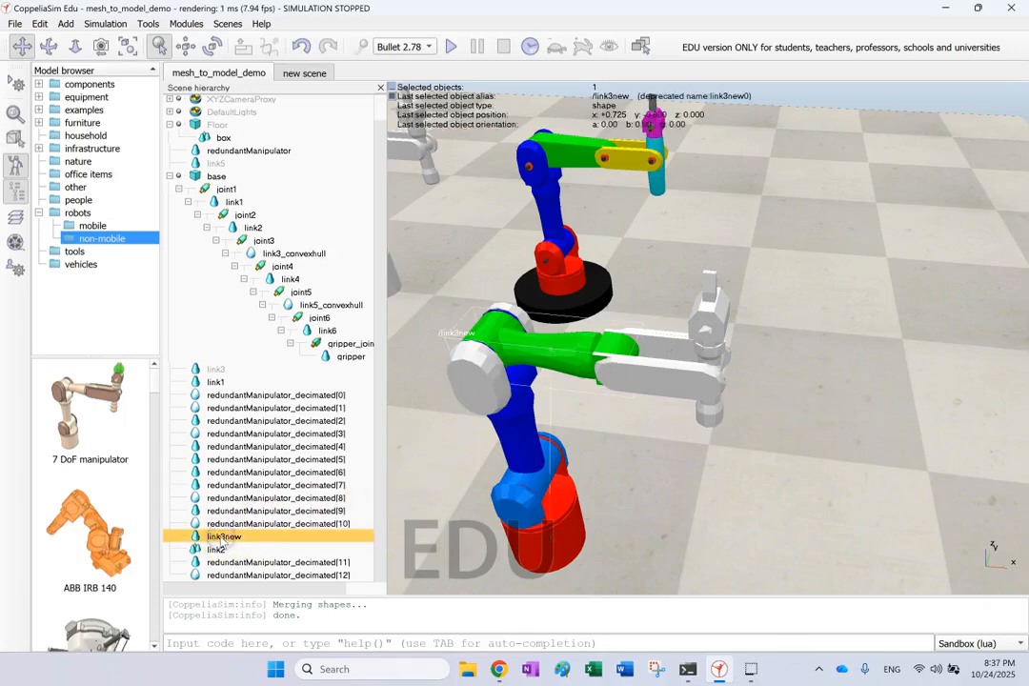
left_click(186, 24)
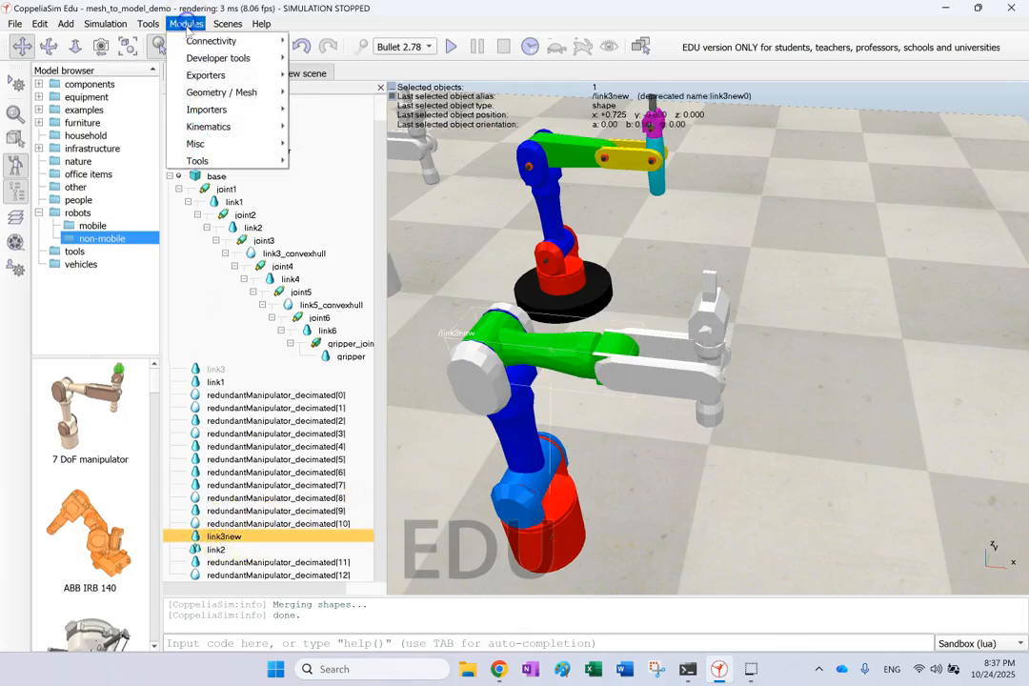
mouse_move(226, 95)
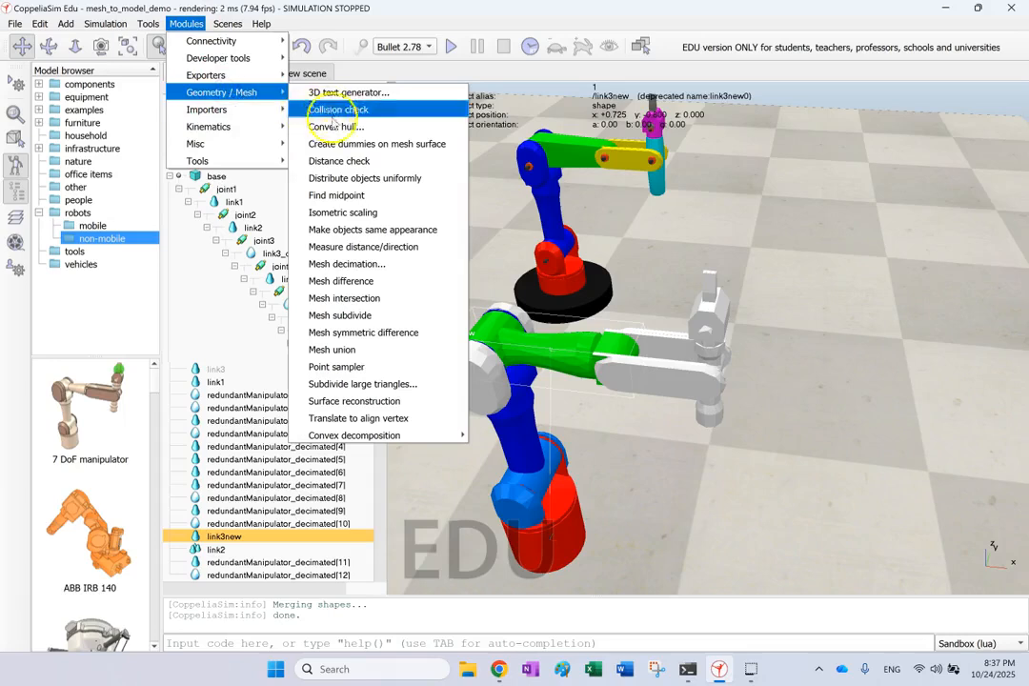
left_click(334, 127)
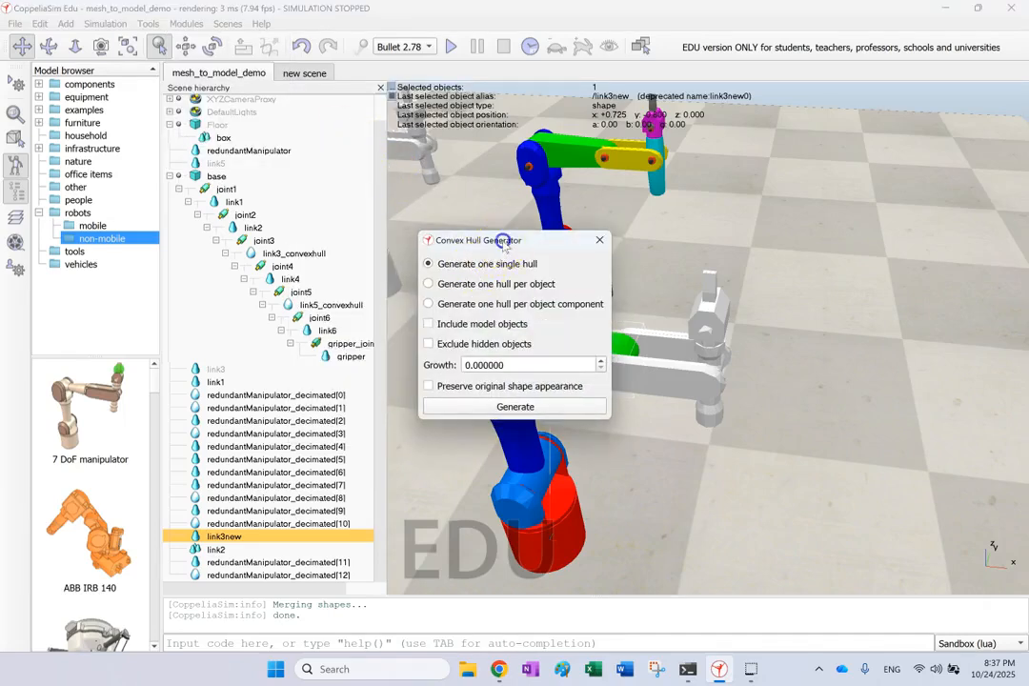
left_click_drag(503, 244, 748, 191)
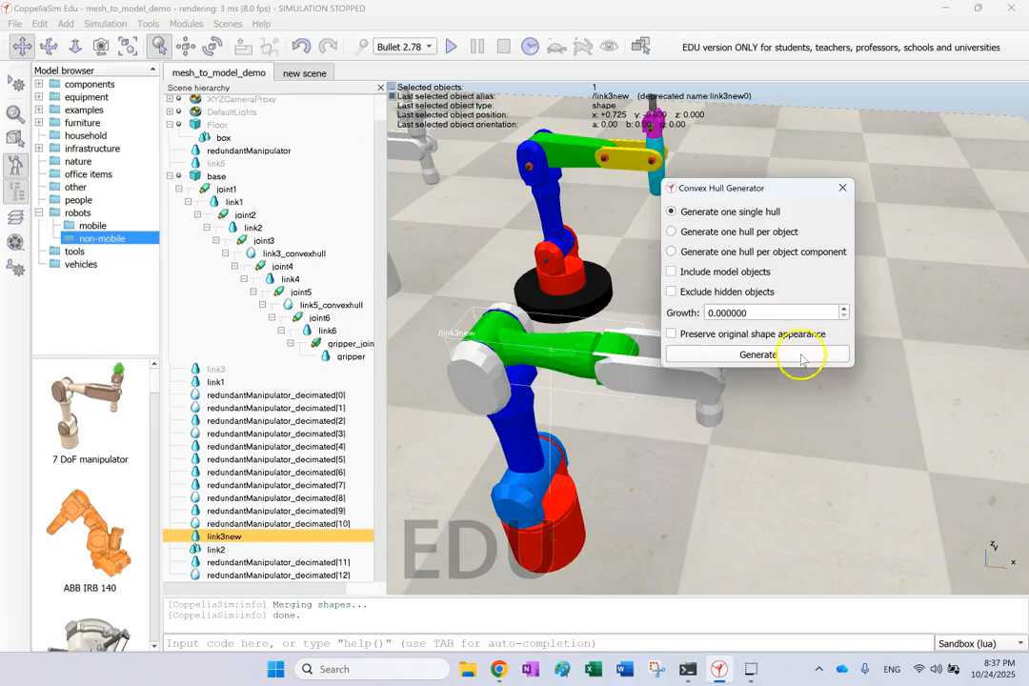
left_click(801, 357)
left_click(931, 359)
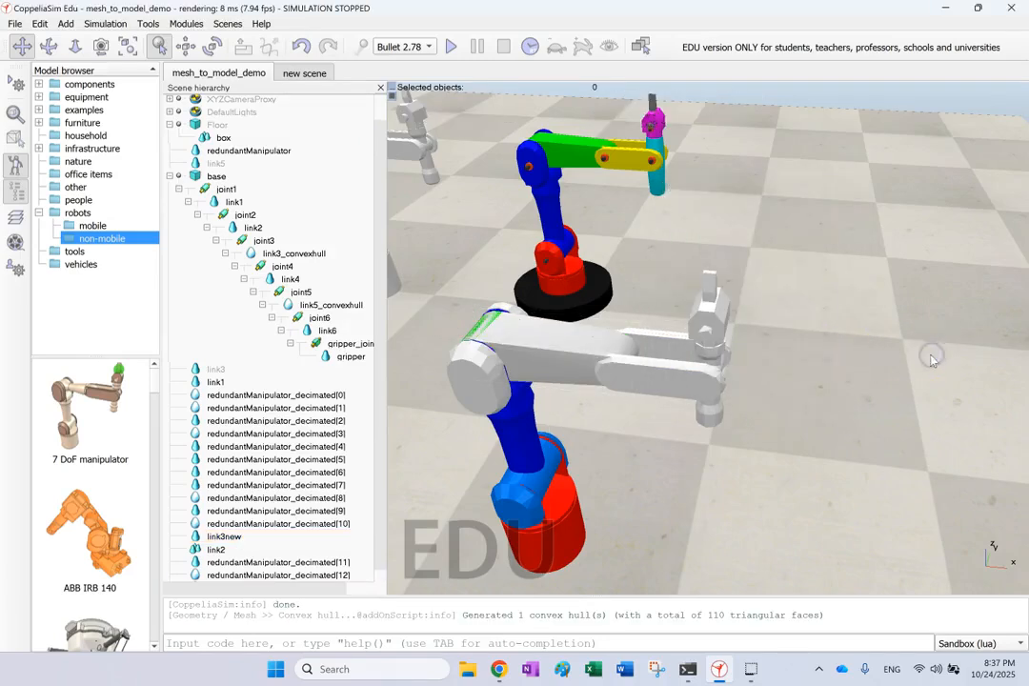
left_click(576, 339)
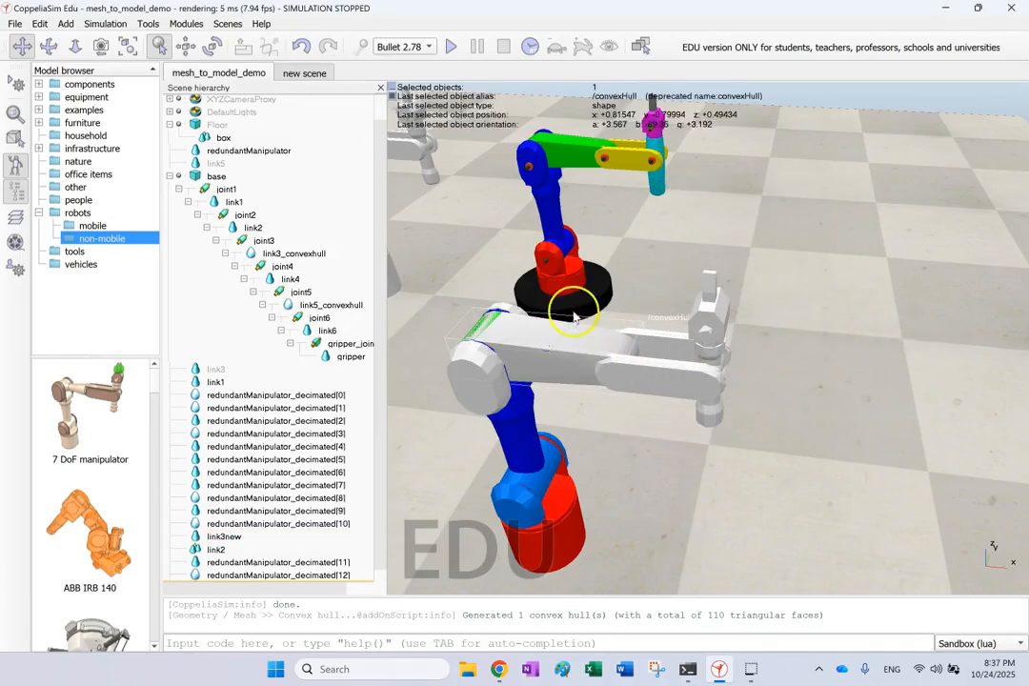
Hide the original link3new shape by changing its camera visibility layers, and close its properties.
left_click(198, 537)
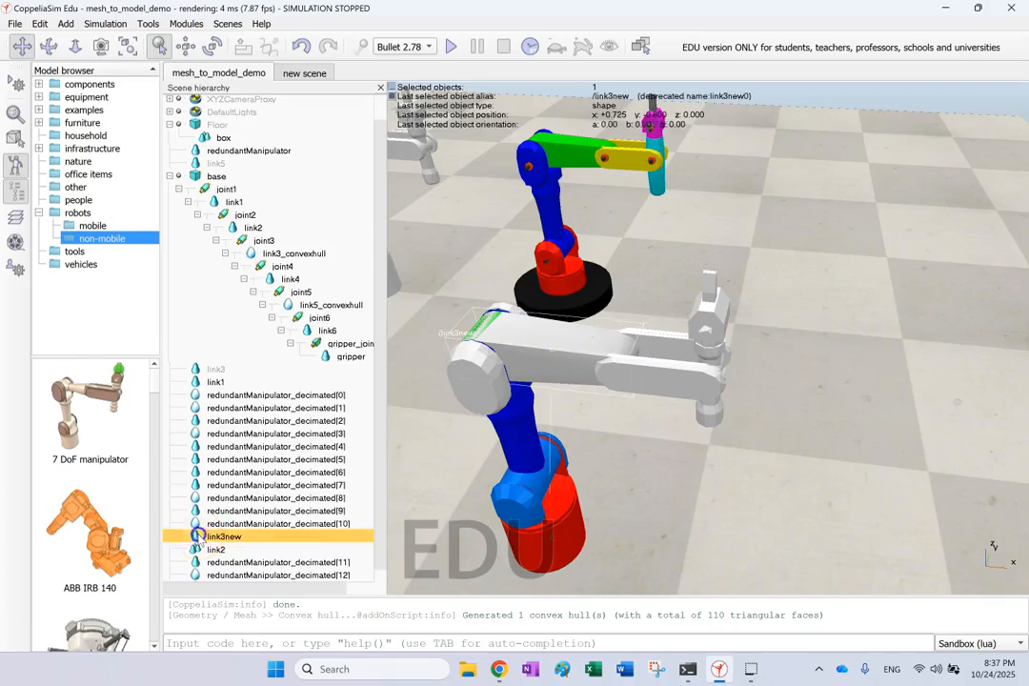
double_click(198, 536)
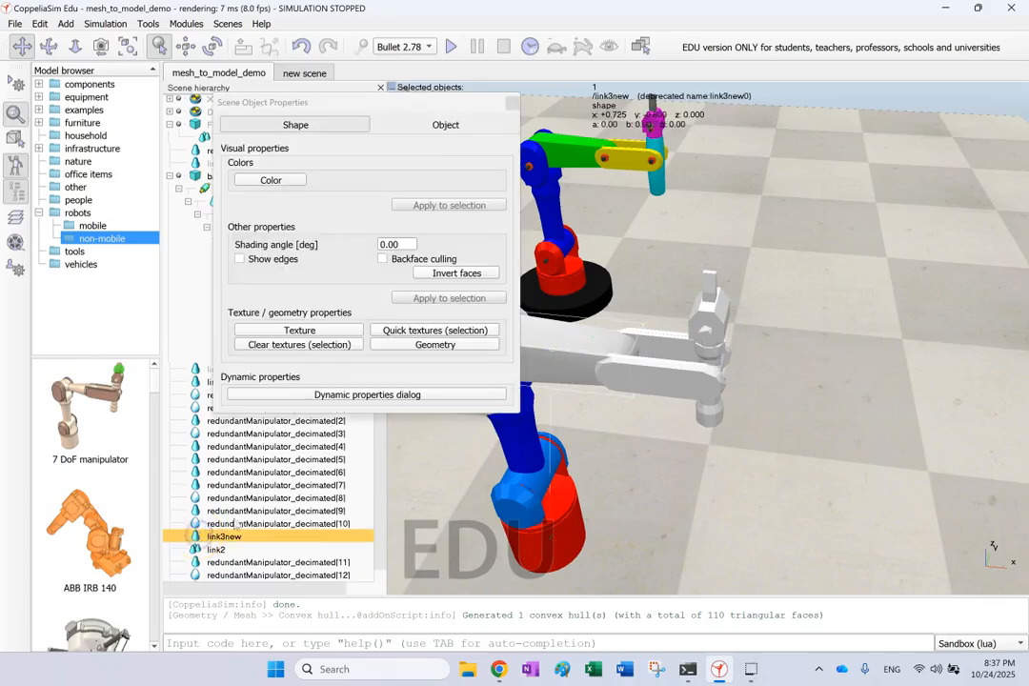
left_click(440, 125)
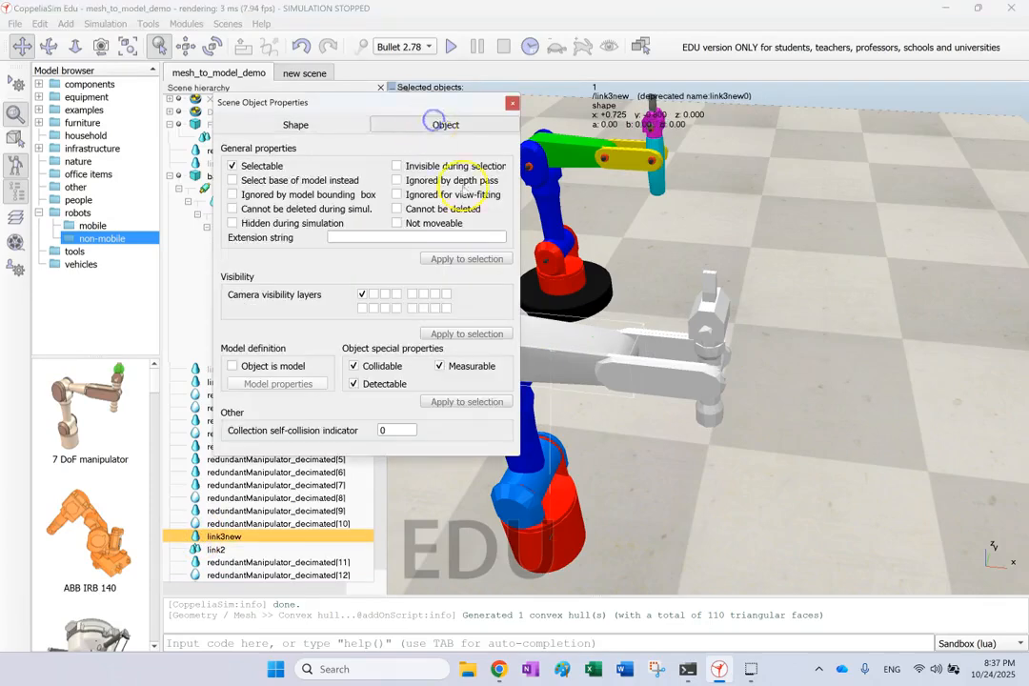
left_click(513, 101)
left_click(428, 220)
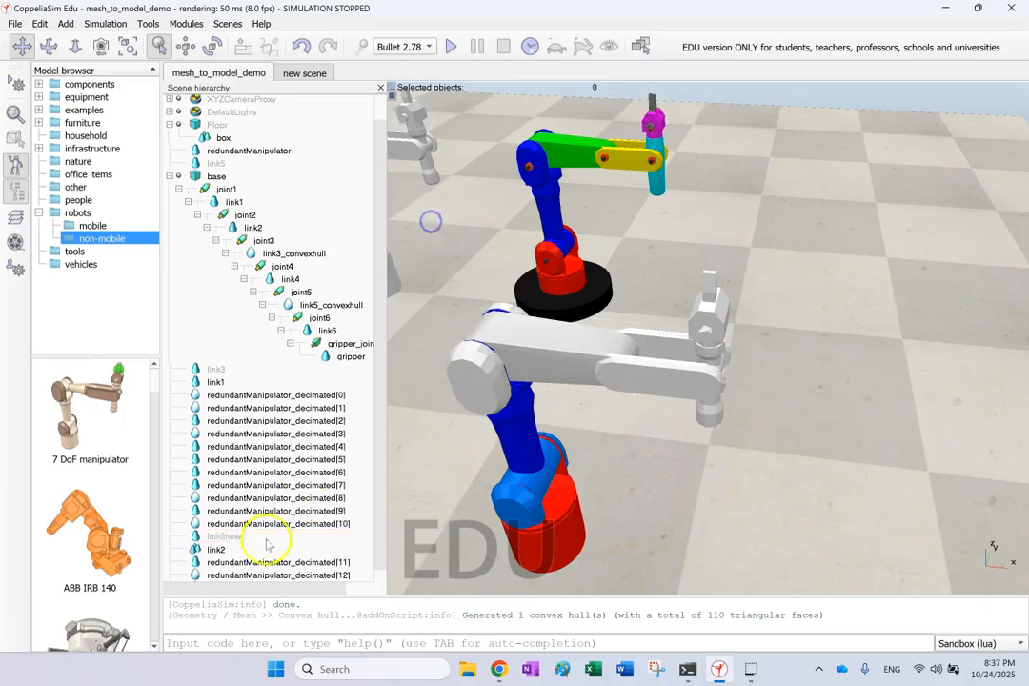
Color the convexHull shape of the white arm yellow by removing all blue from its ambient/diffuse component, and close its properties.
left_click(579, 350)
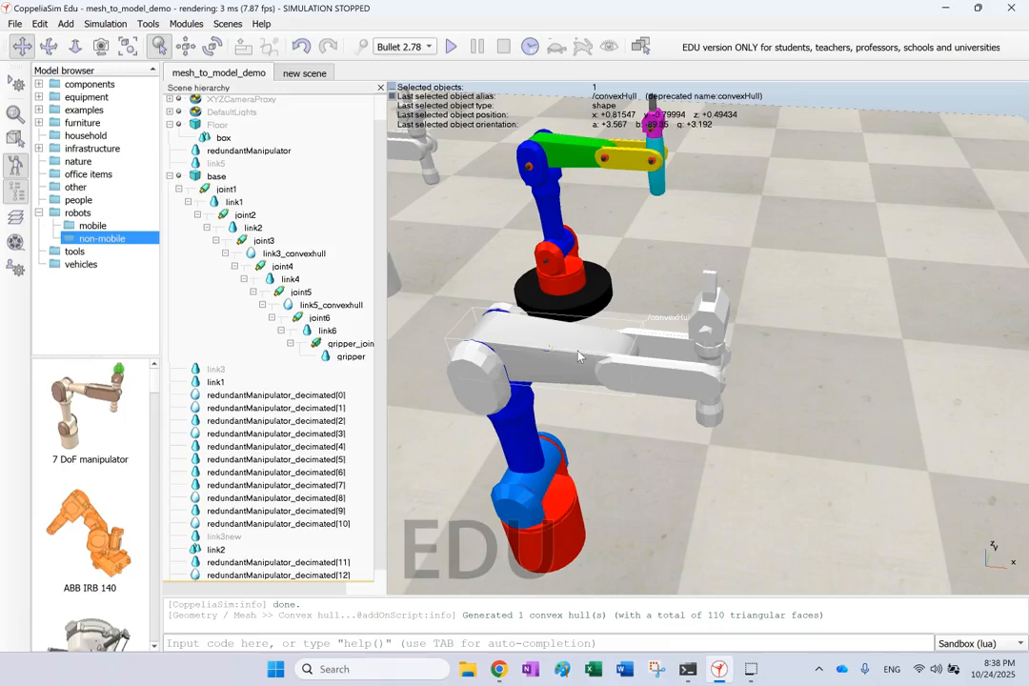
left_click(469, 379)
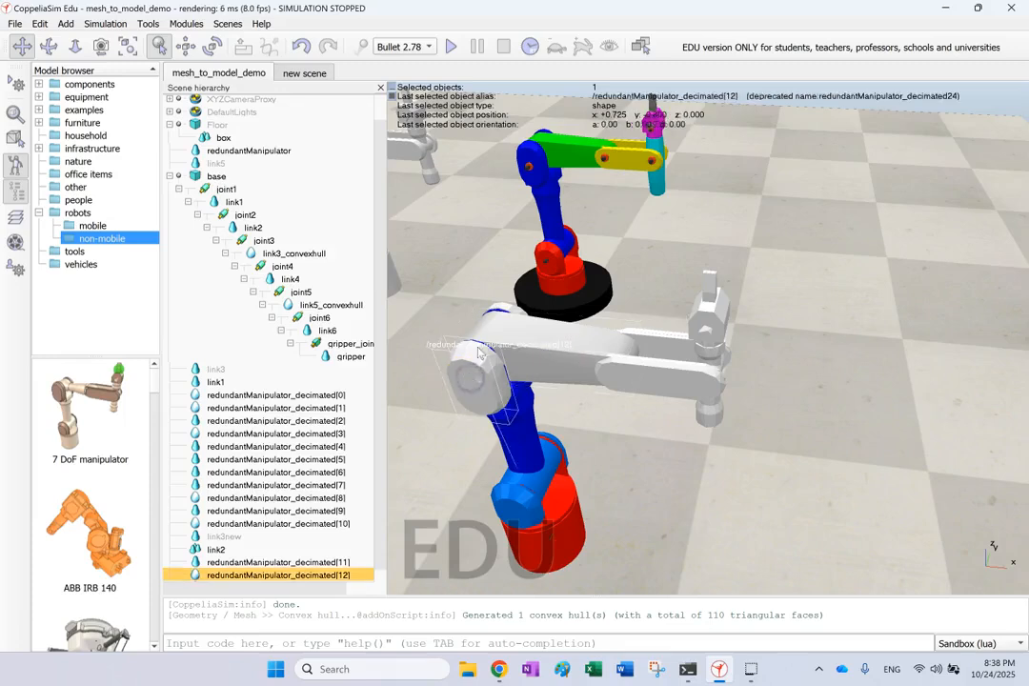
left_click(529, 338)
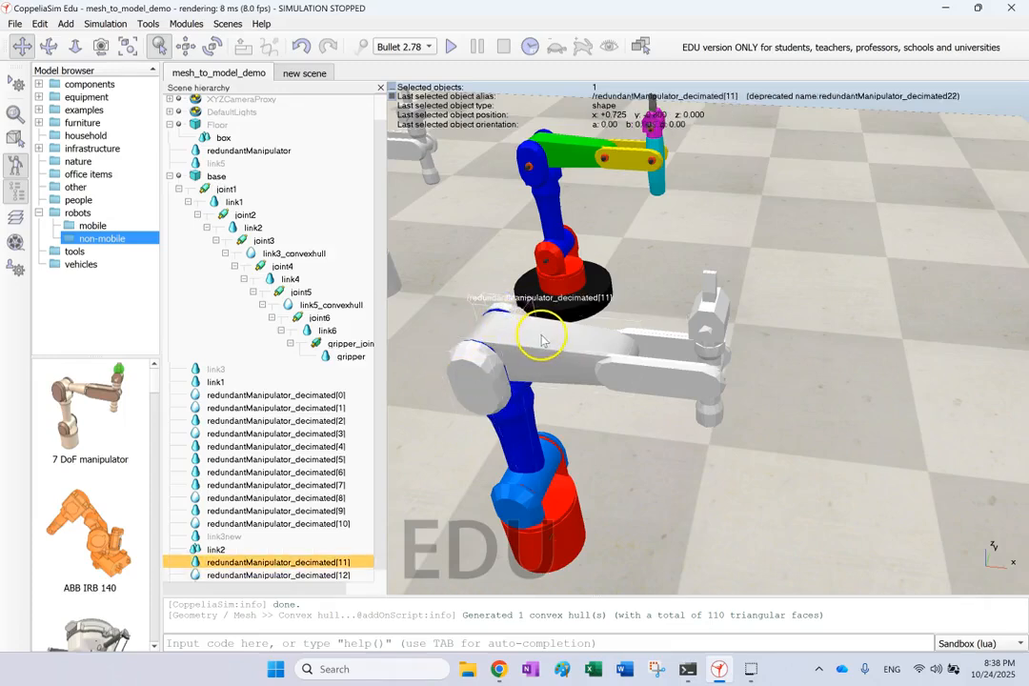
left_click(543, 337)
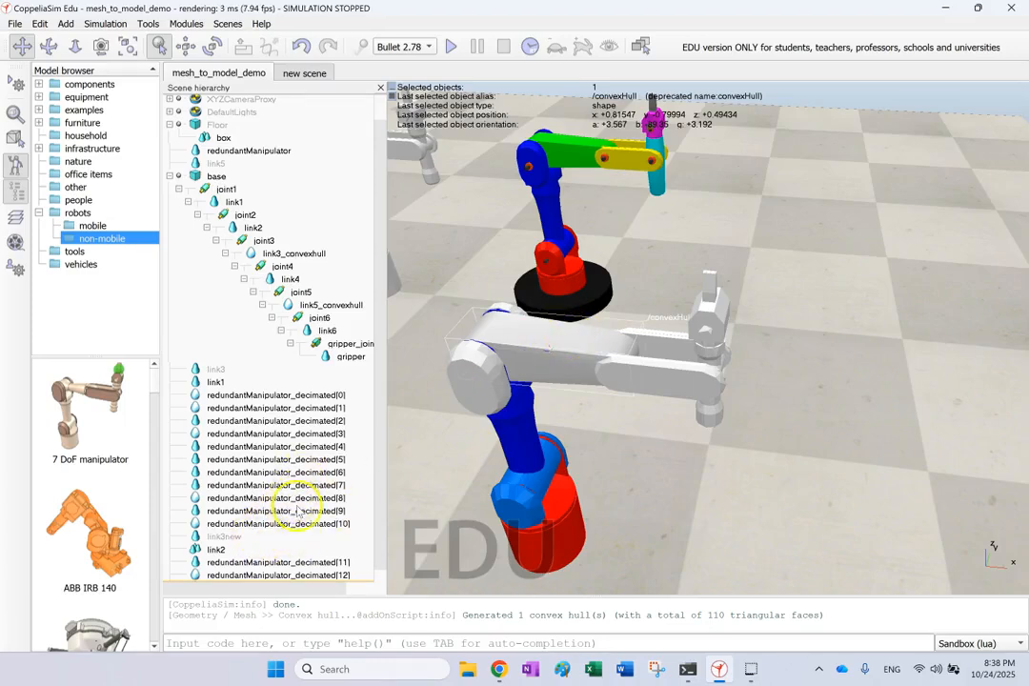
scroll(286, 488, "down", 1)
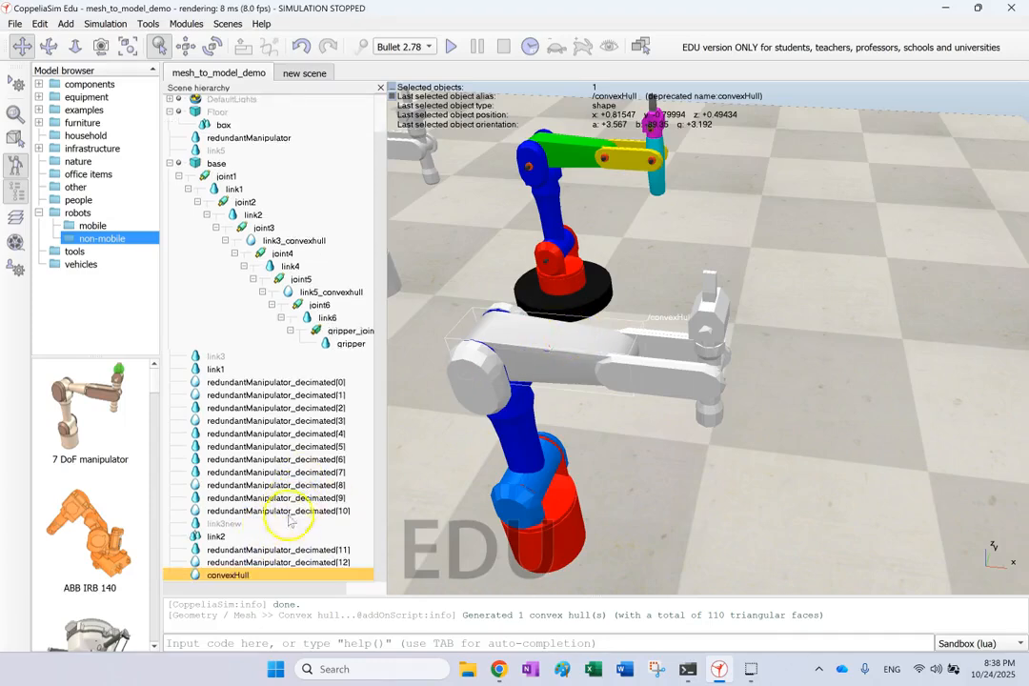
double_click(196, 575)
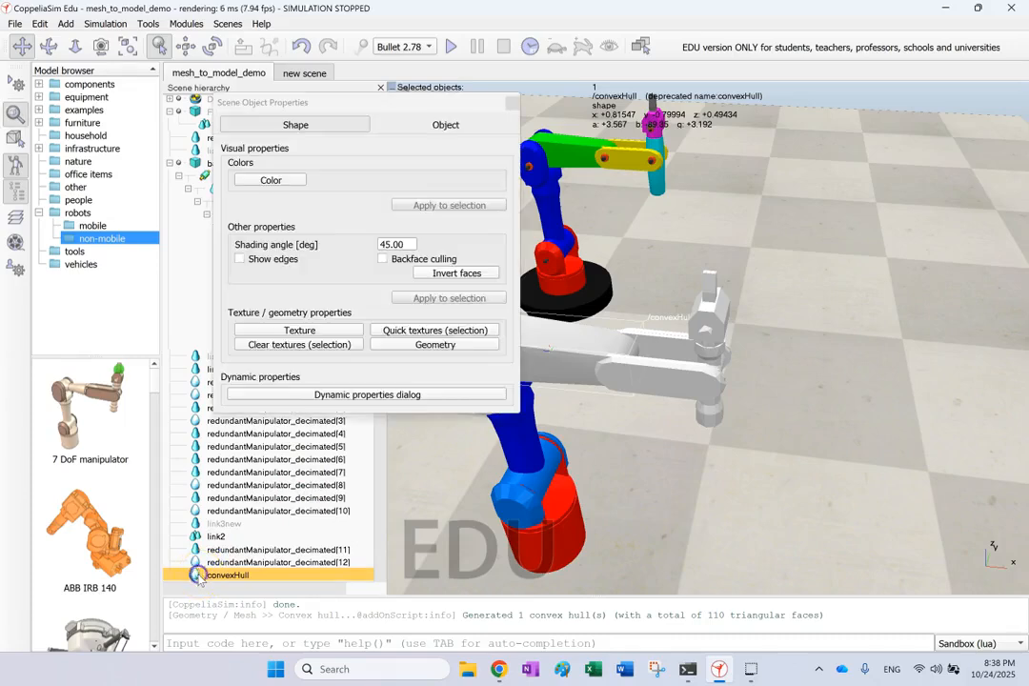
left_click(271, 180)
left_click(859, 103)
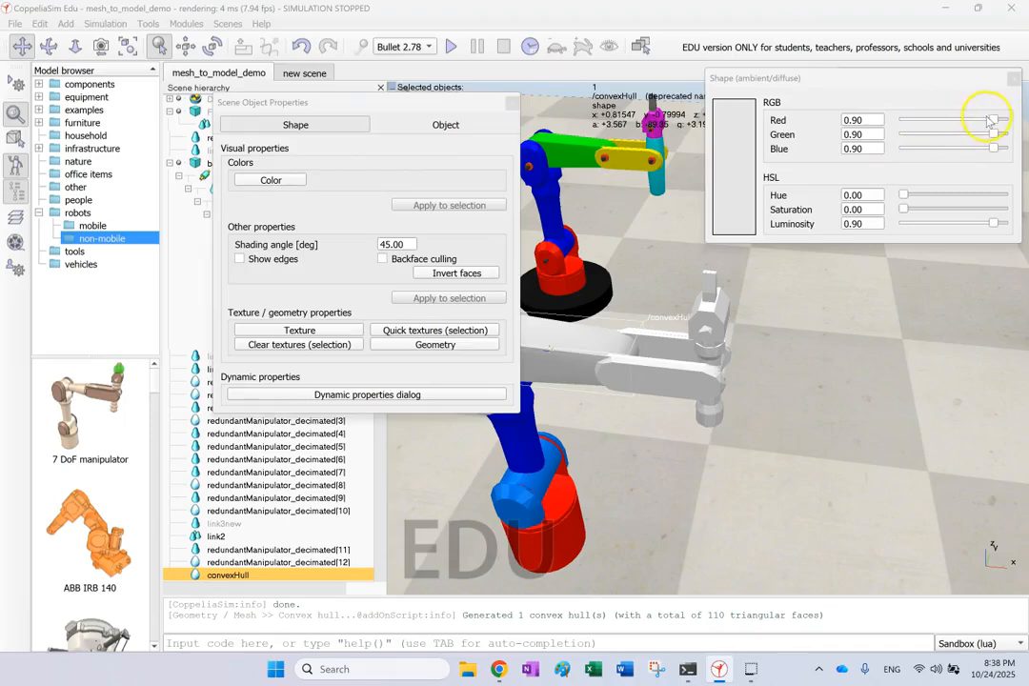
left_click_drag(994, 150, 871, 144)
left_click(1014, 80)
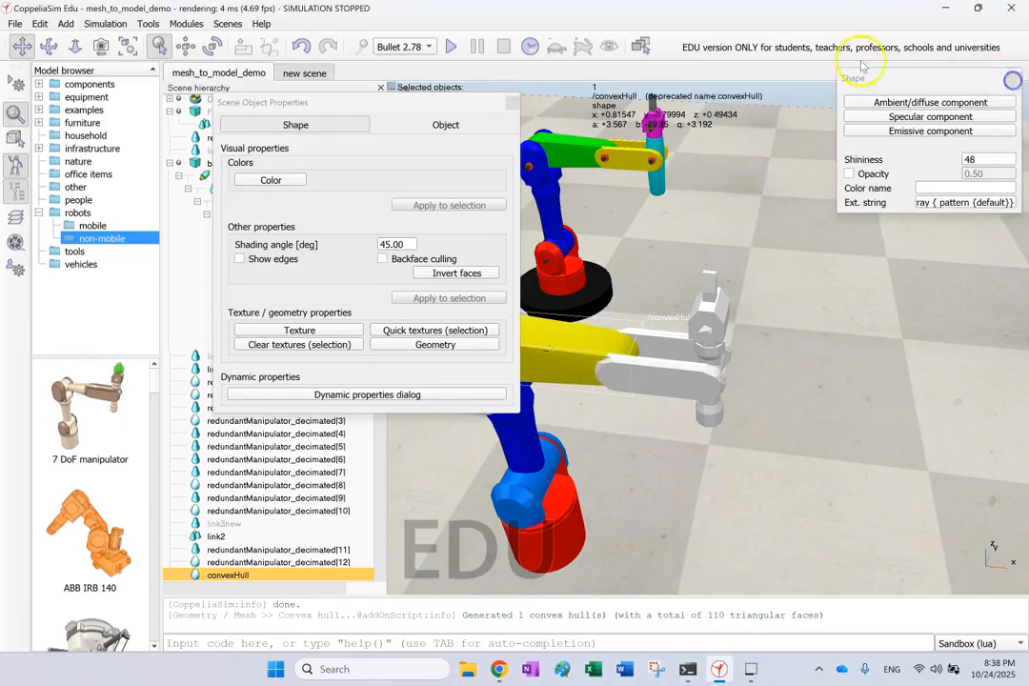
left_click(513, 102)
left_click(1012, 80)
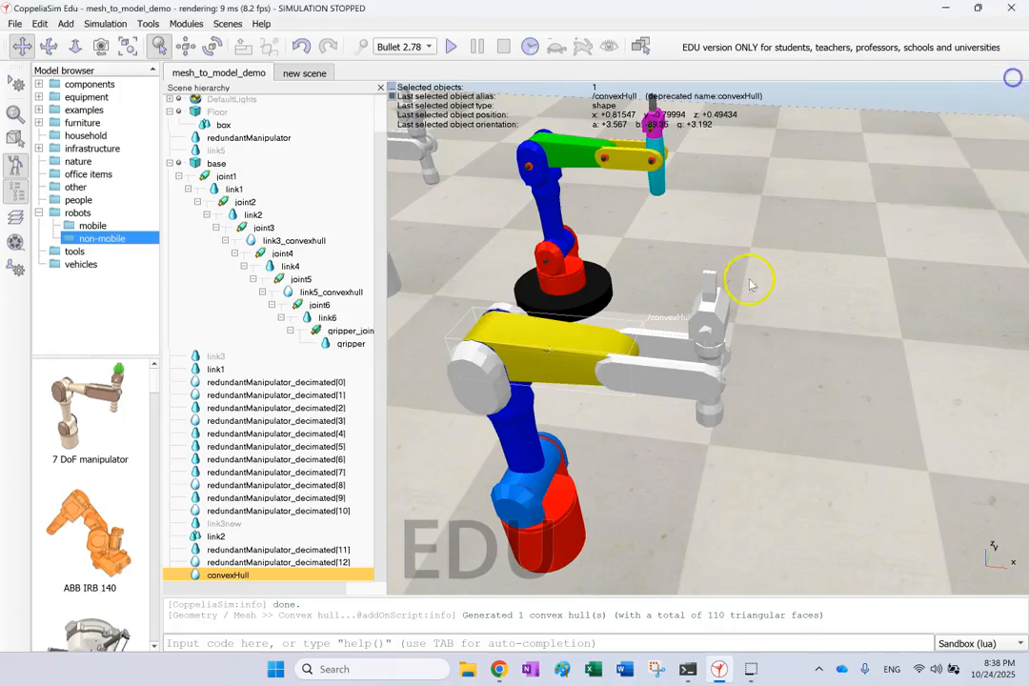
left_click(776, 307)
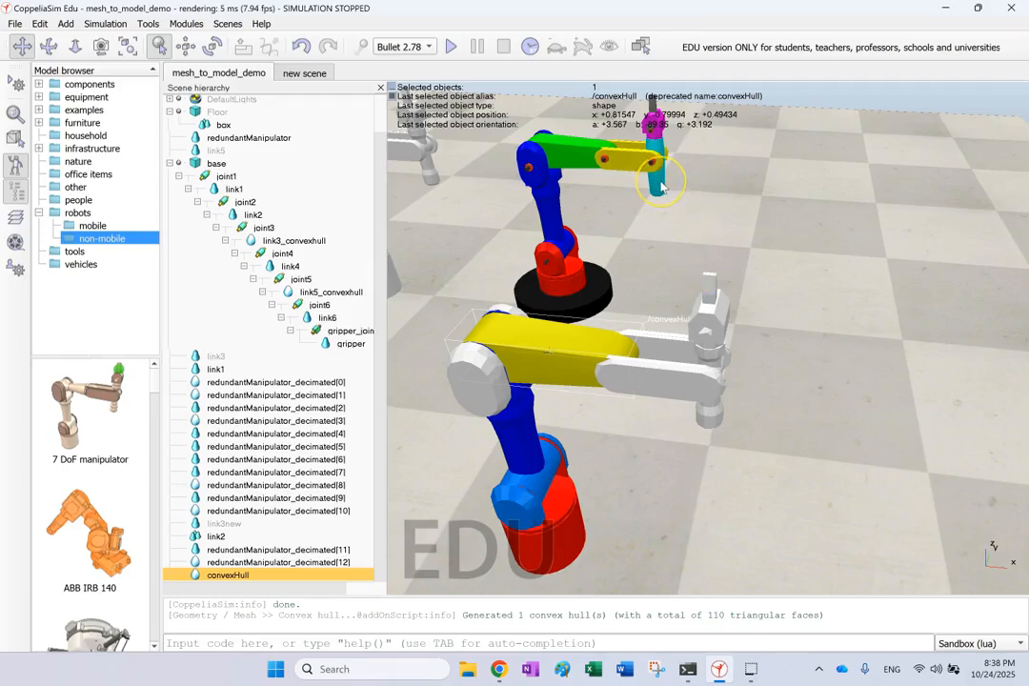
left_click(572, 150)
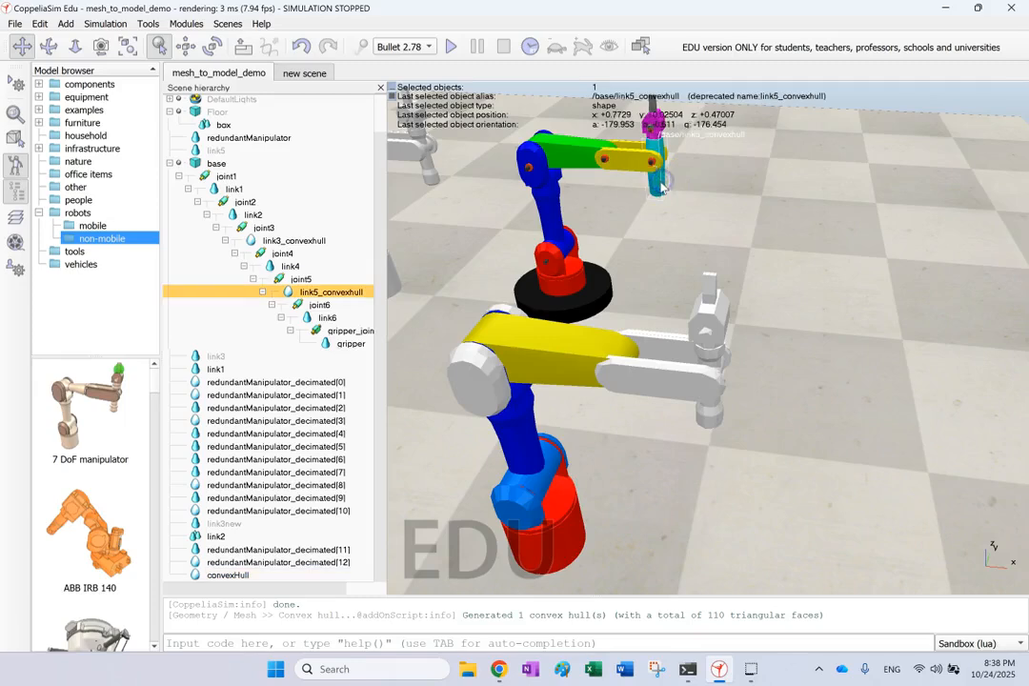
left_click(848, 231)
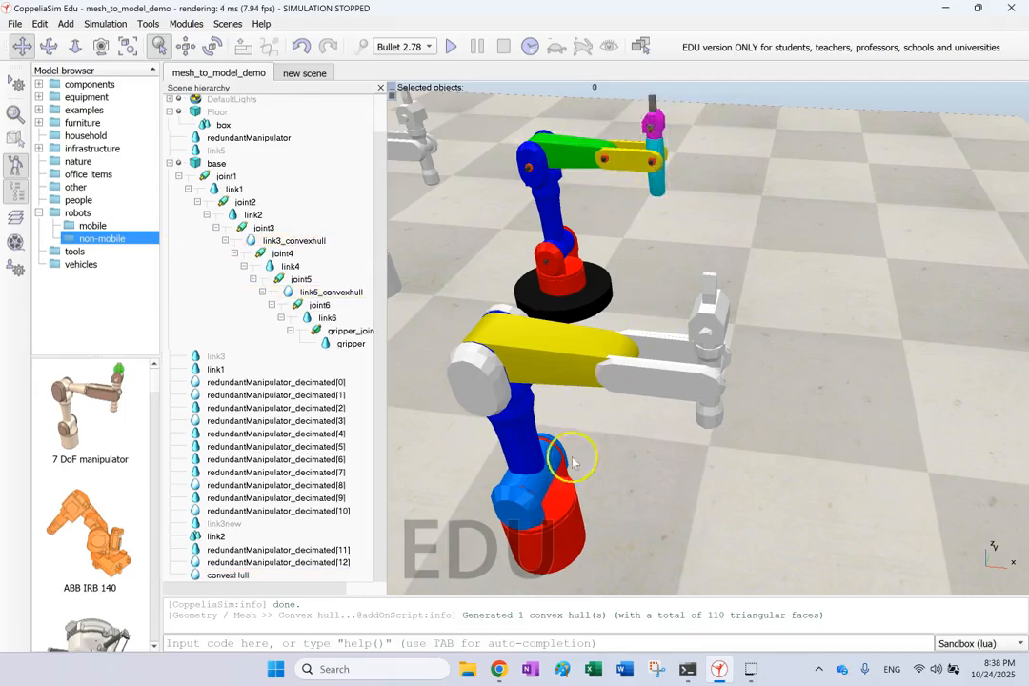
Rename the separate link2 shape as link2new and the separate link1 shape as link1new, and check both on the manipulator.
scroll(569, 456, "down", 3)
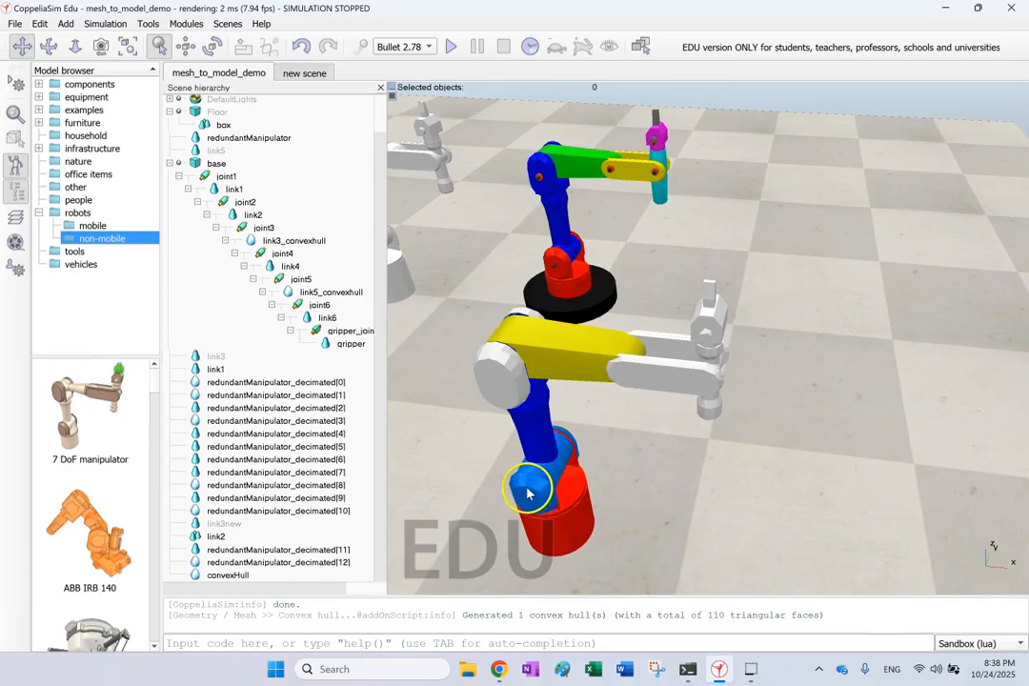
left_click(216, 538)
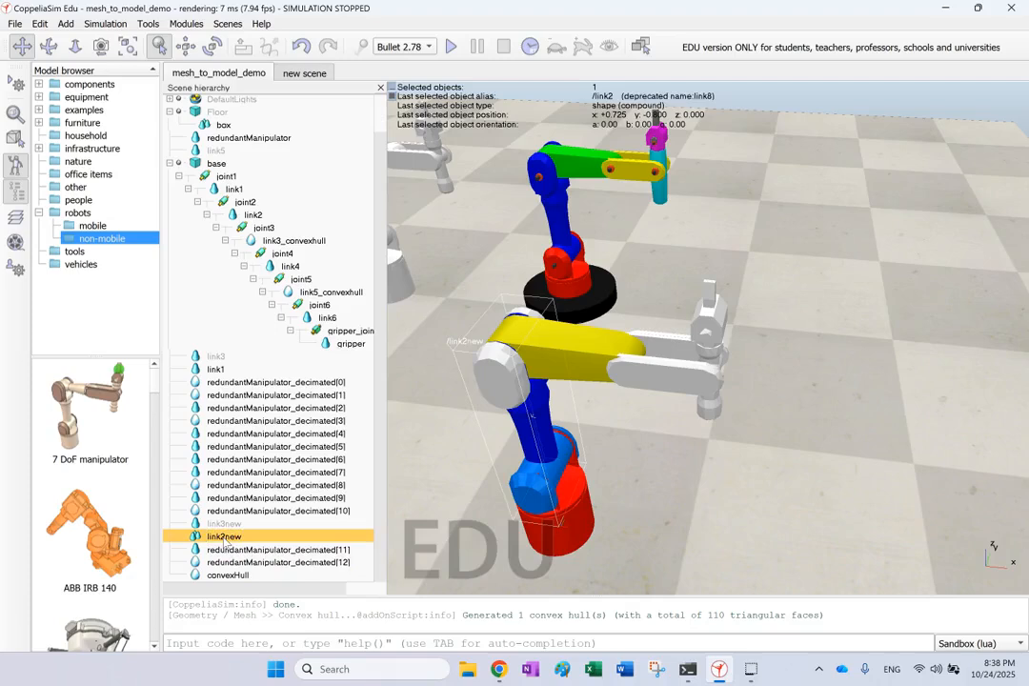
left_click(217, 369)
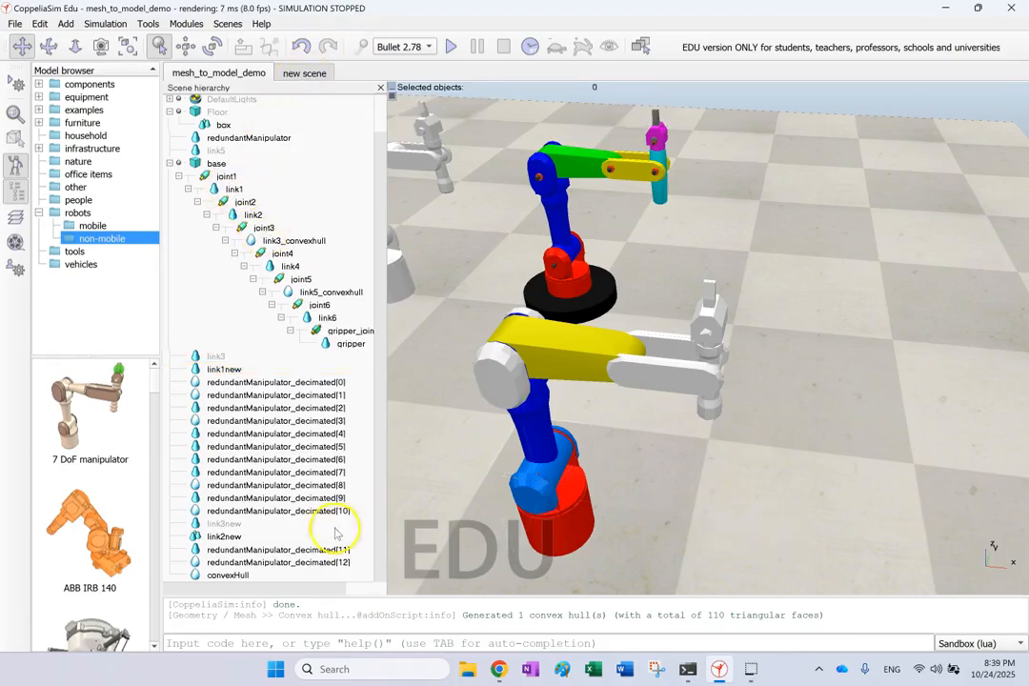
left_click(221, 536)
left_click(208, 370)
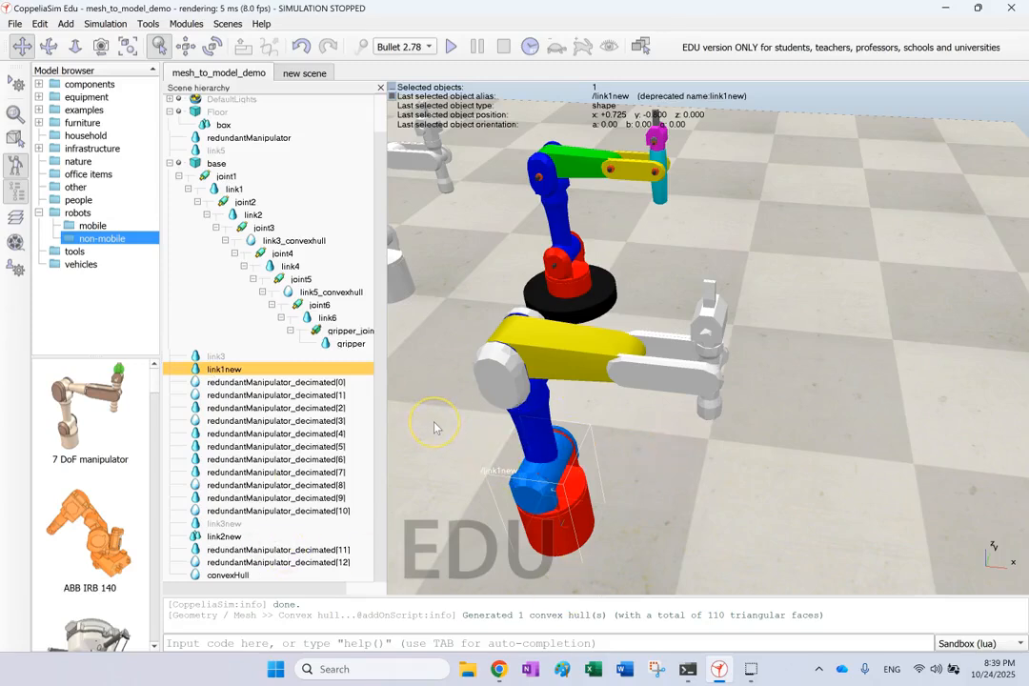
left_click(698, 463)
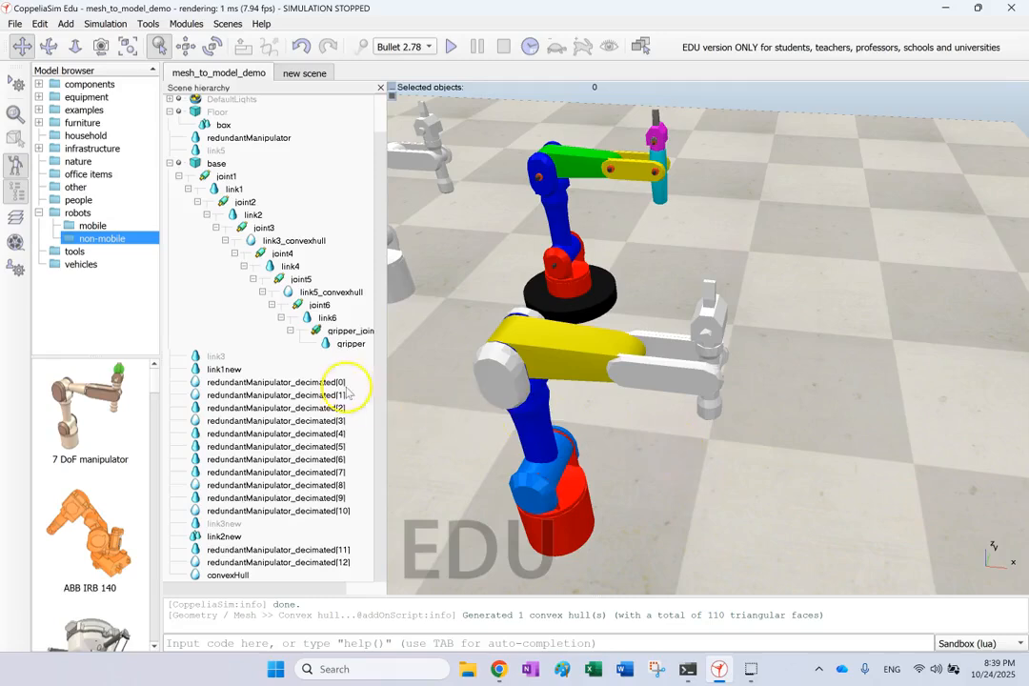
Delete all remaining redundantManipulator_decimated pieces from the scene hierarchy, one after another.
left_click(272, 383)
key("Delete")
key("Delete")
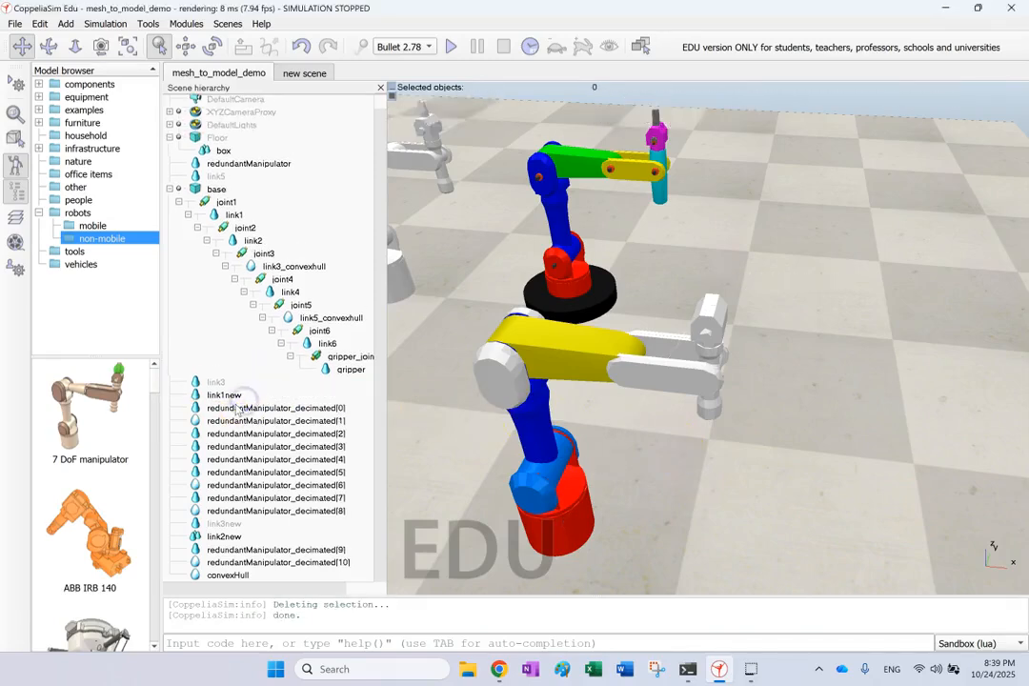
left_click(240, 407)
key("Delete")
left_click(231, 421)
key("Delete")
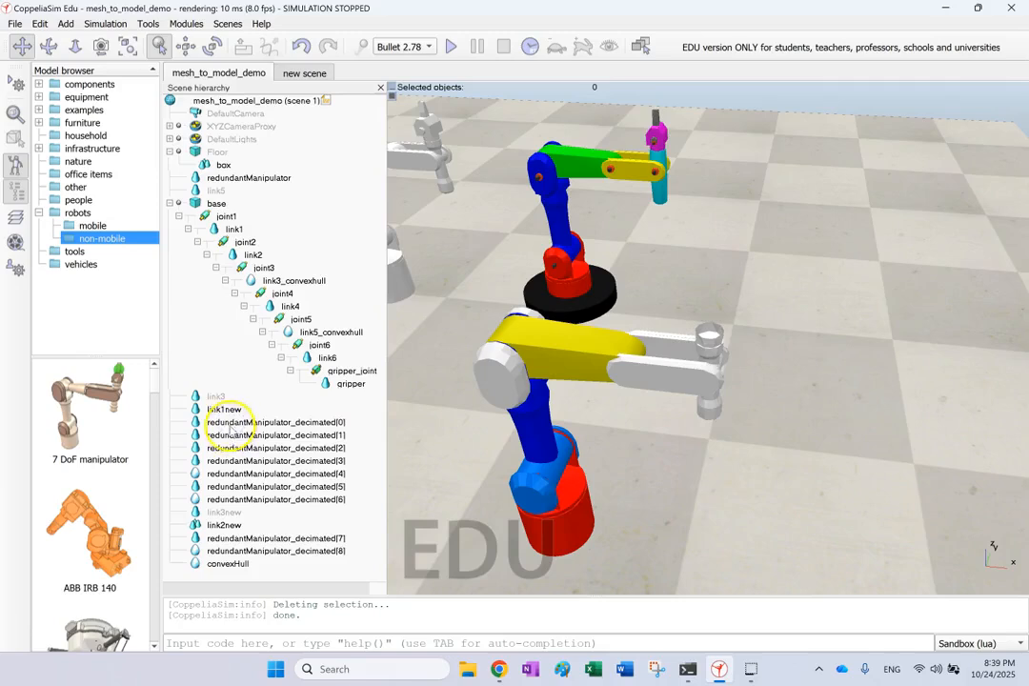
left_click(218, 422)
key("Delete")
left_click(218, 422)
key("Delete")
left_click(216, 422)
key("Delete")
left_click(218, 423)
key("Delete")
left_click(227, 422)
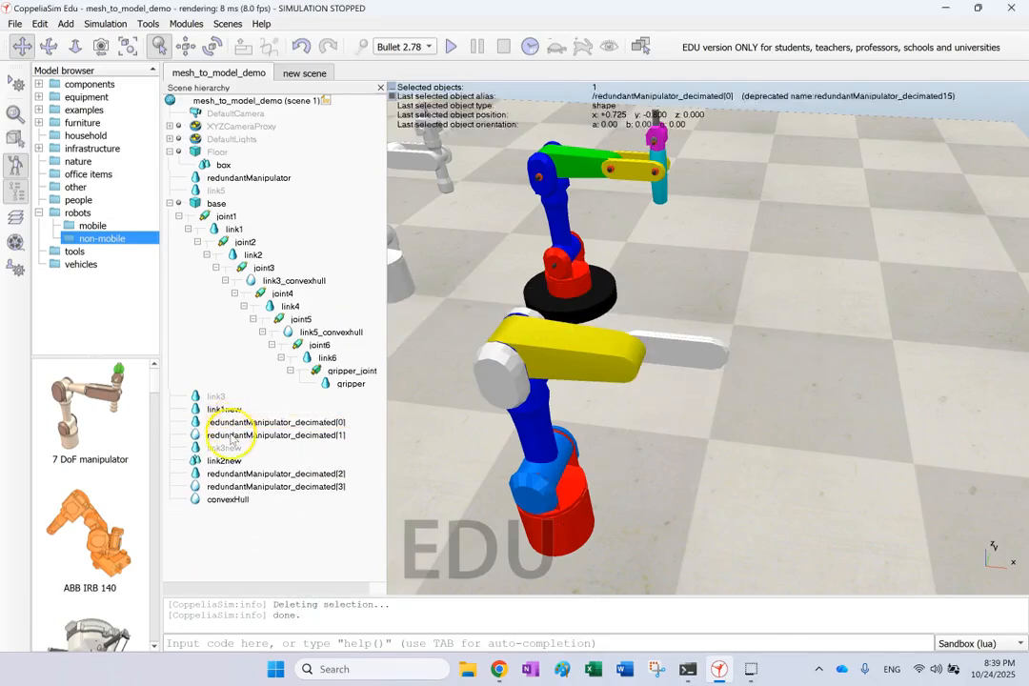
key("Delete")
left_click(227, 422)
key("Delete")
left_click(229, 422)
key("Delete")
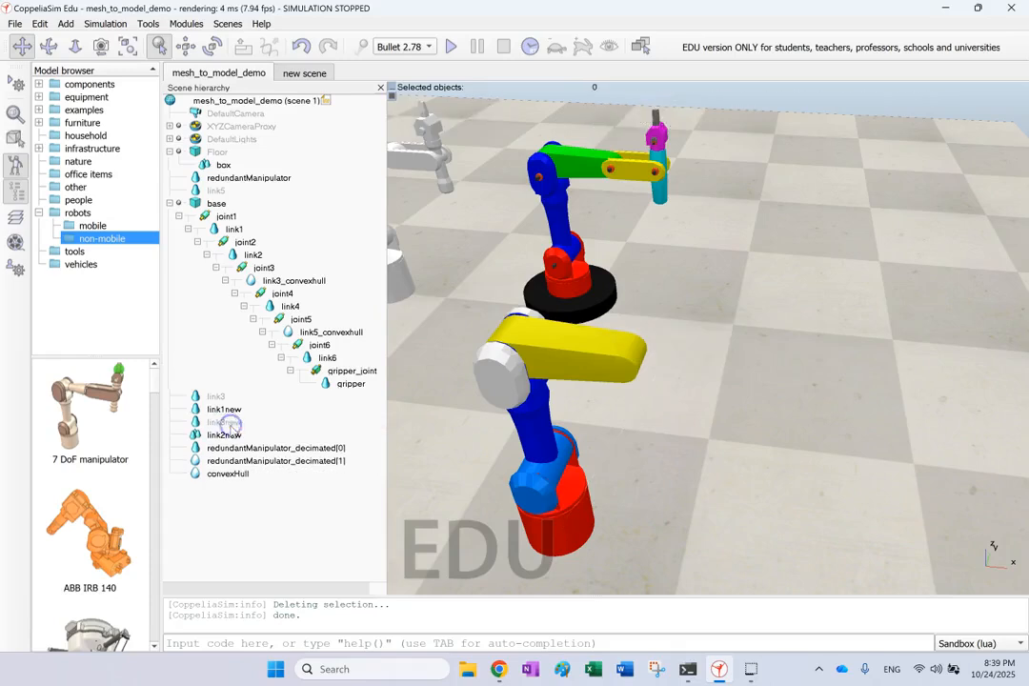
left_click(236, 449)
key("Delete")
left_click(236, 449)
key("Delete")
Delete the yellow convexHull and the hidden link3new shape, keeping link1new and link2new.
left_click(232, 449)
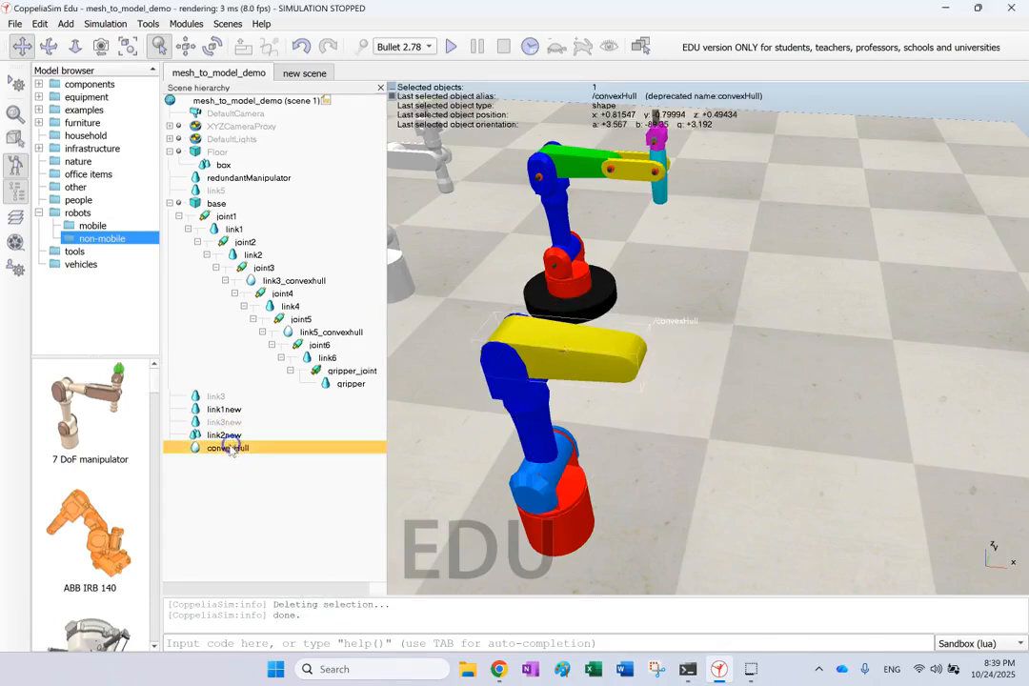
key("Delete")
left_click(243, 448)
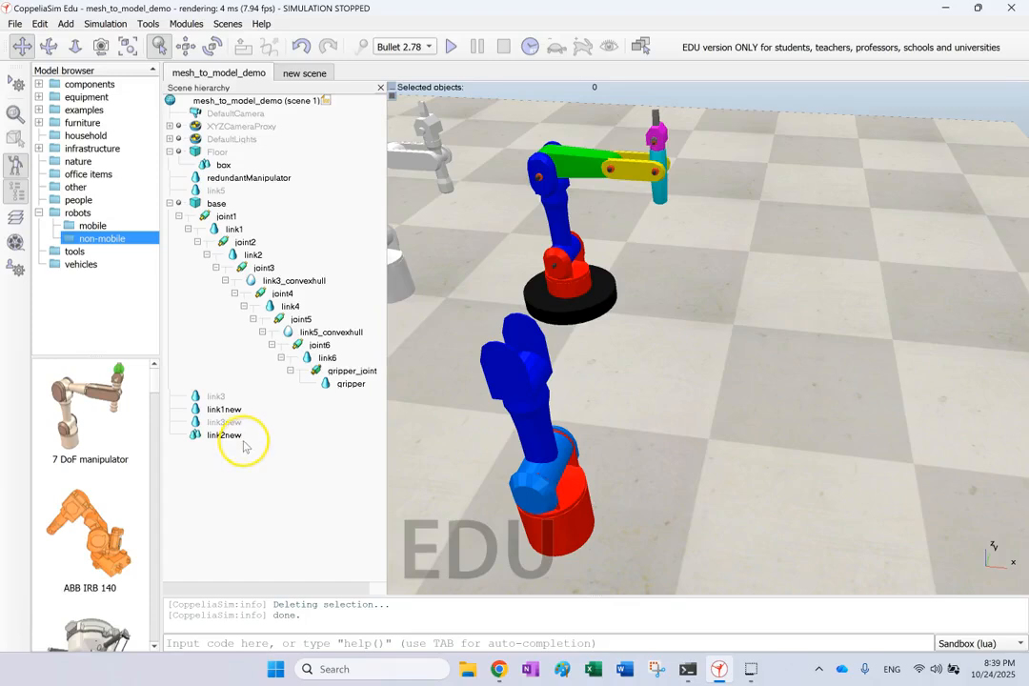
left_click(230, 409)
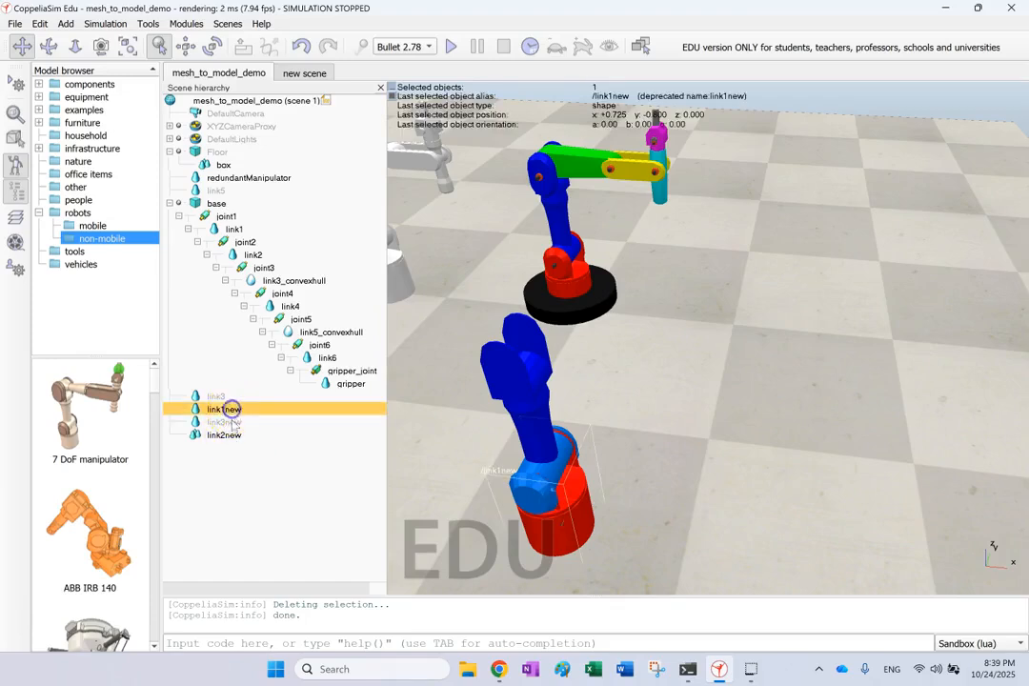
left_click(226, 435)
left_click(224, 422)
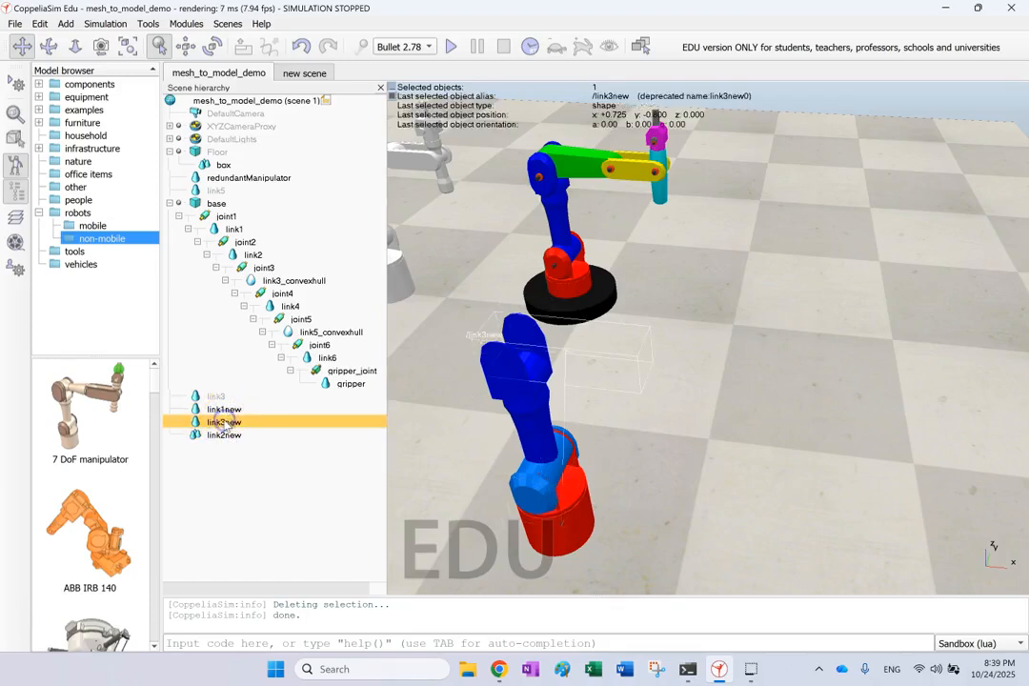
key("Delete")
left_click(264, 435)
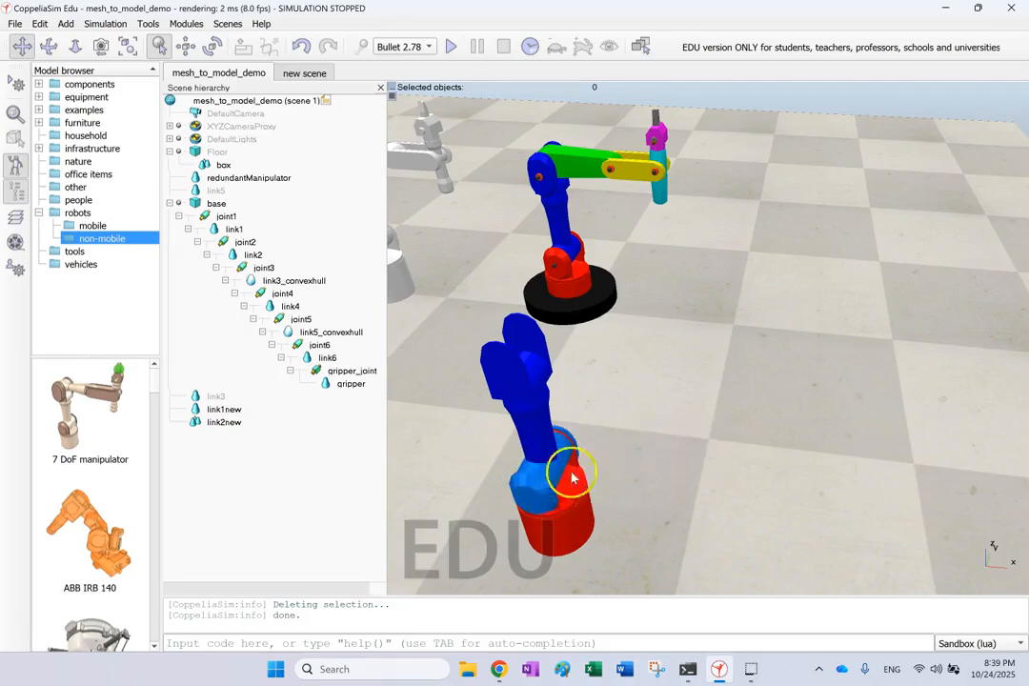
Add a revolute joint to the scene.
right_click(649, 373)
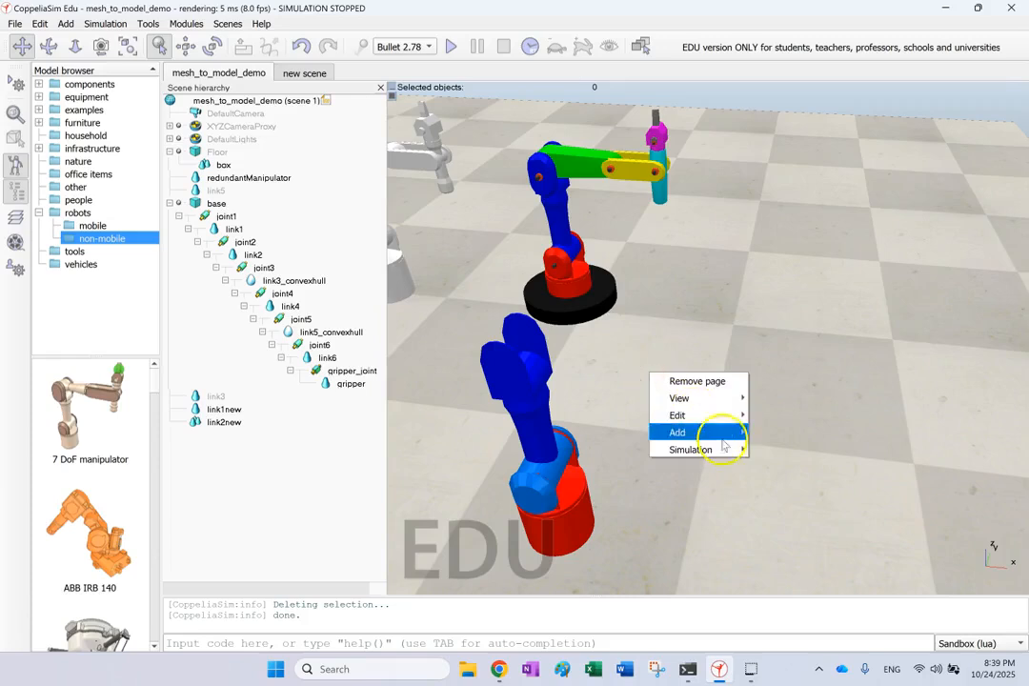
mouse_move(716, 432)
mouse_move(829, 467)
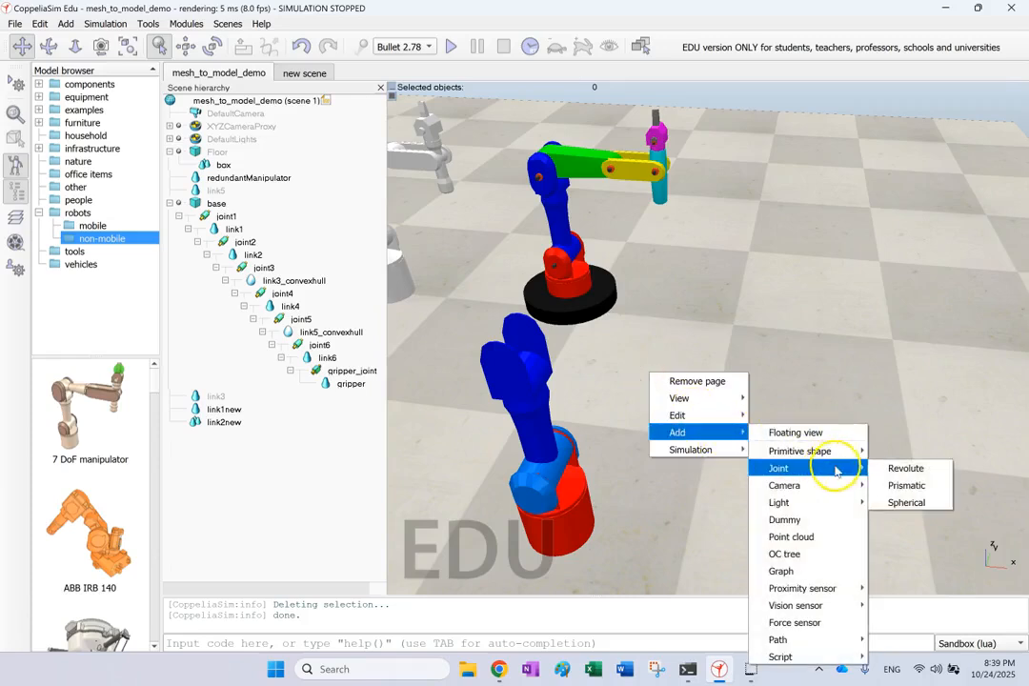
left_click(927, 469)
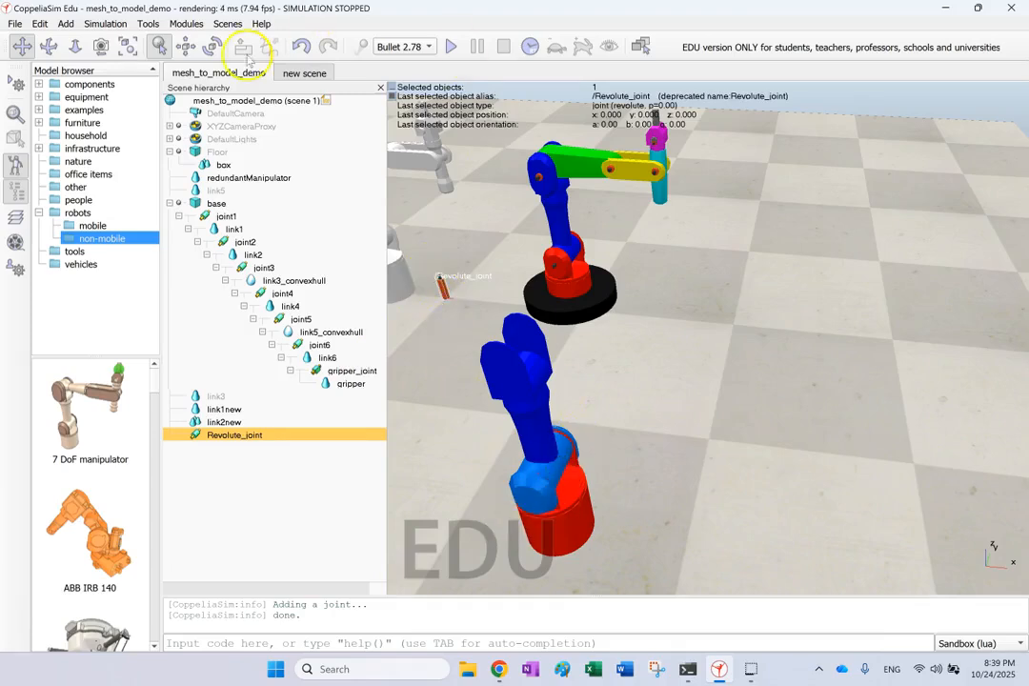
Try to rotate the new revolute joint freehand about the X axis of its own frame.
left_click(212, 45)
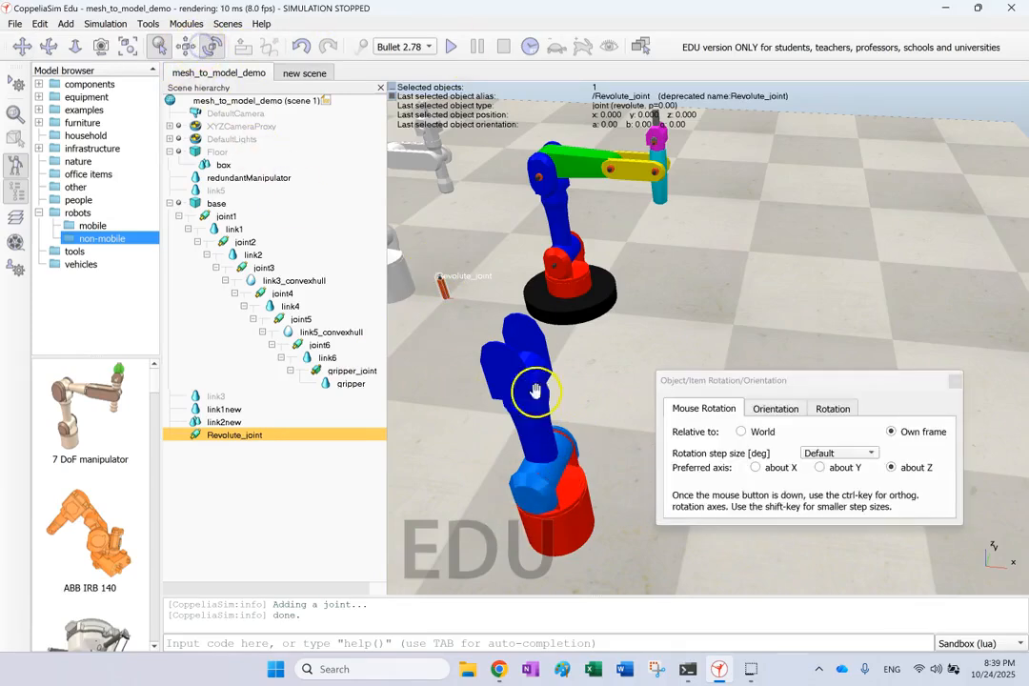
left_click(777, 409)
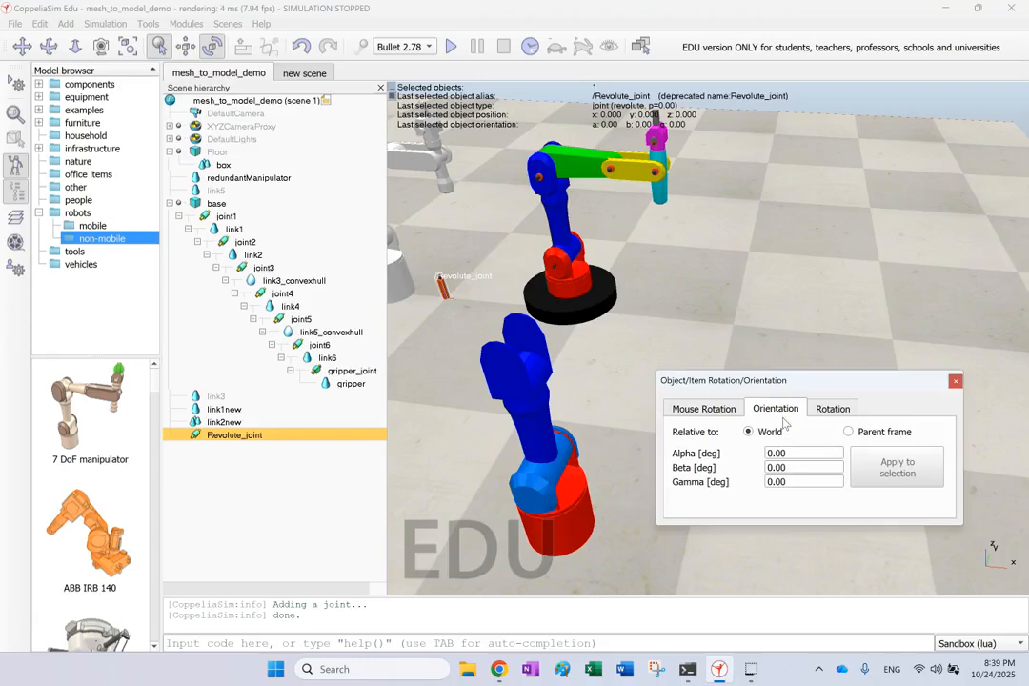
left_click(722, 408)
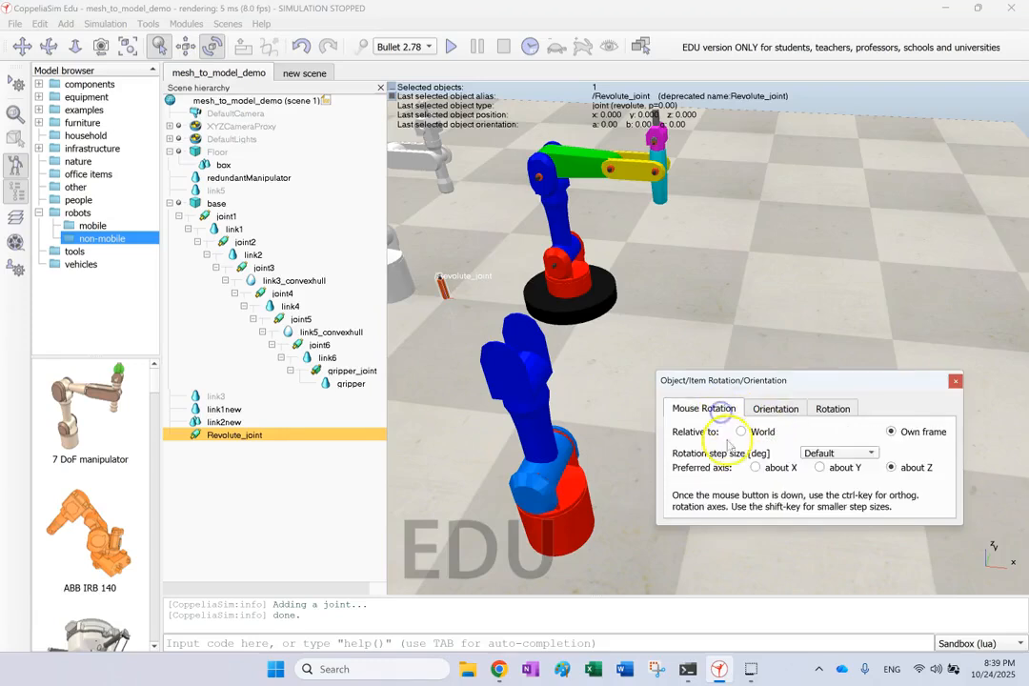
left_click(754, 467)
left_click(440, 292)
left_click_drag(439, 293, 406, 340)
left_click(383, 323)
left_click(436, 313)
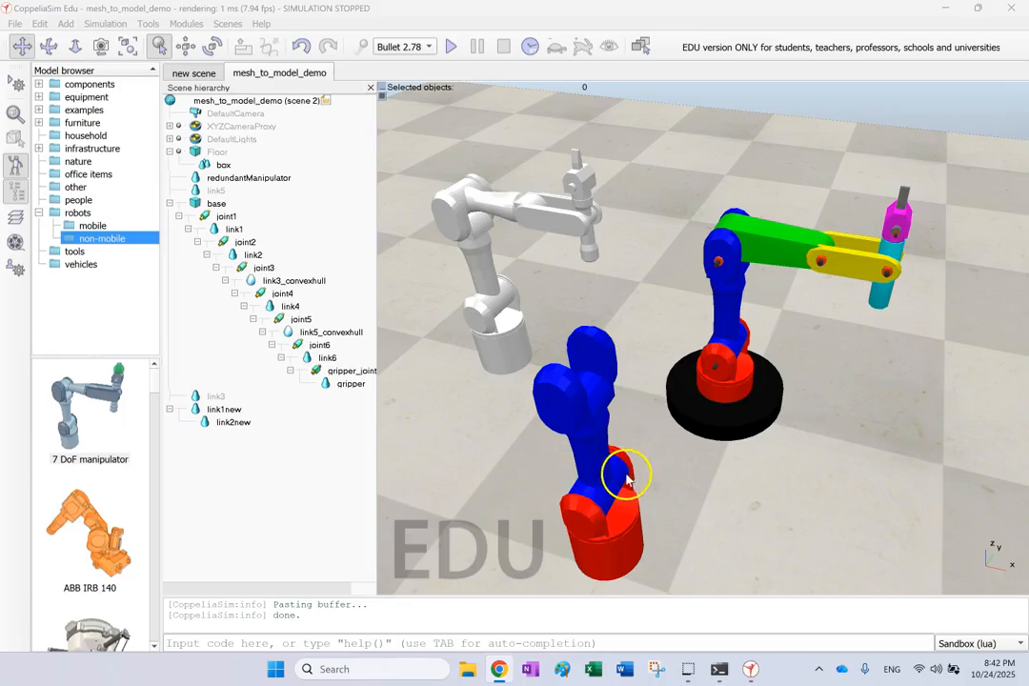
Add a new revolute joint to the scene.
right_click(491, 445)
mouse_move(537, 500)
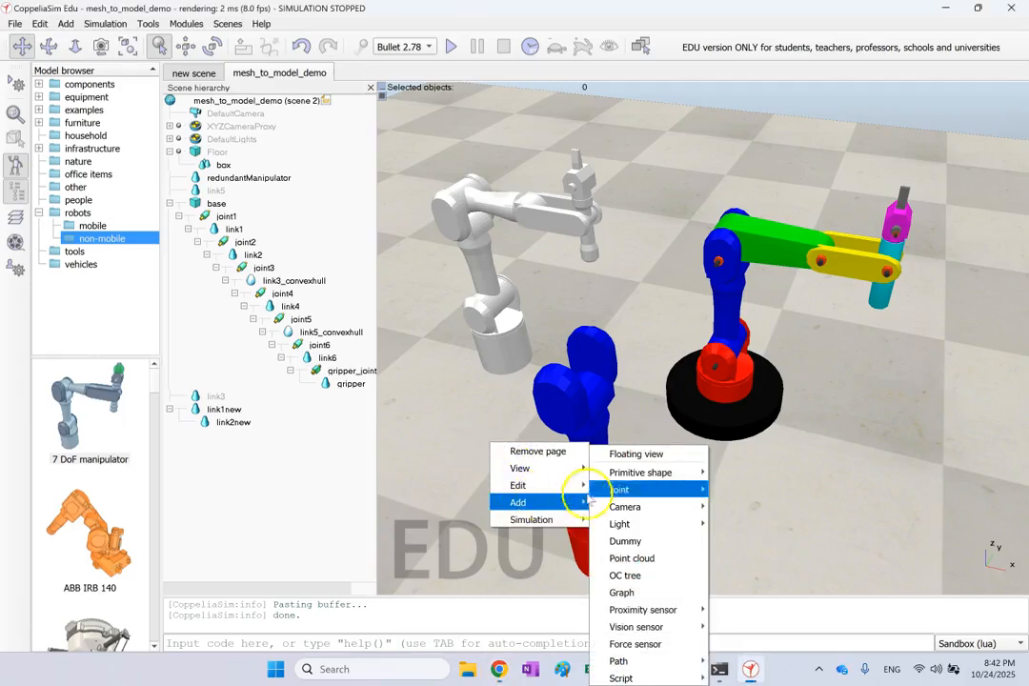
mouse_move(648, 490)
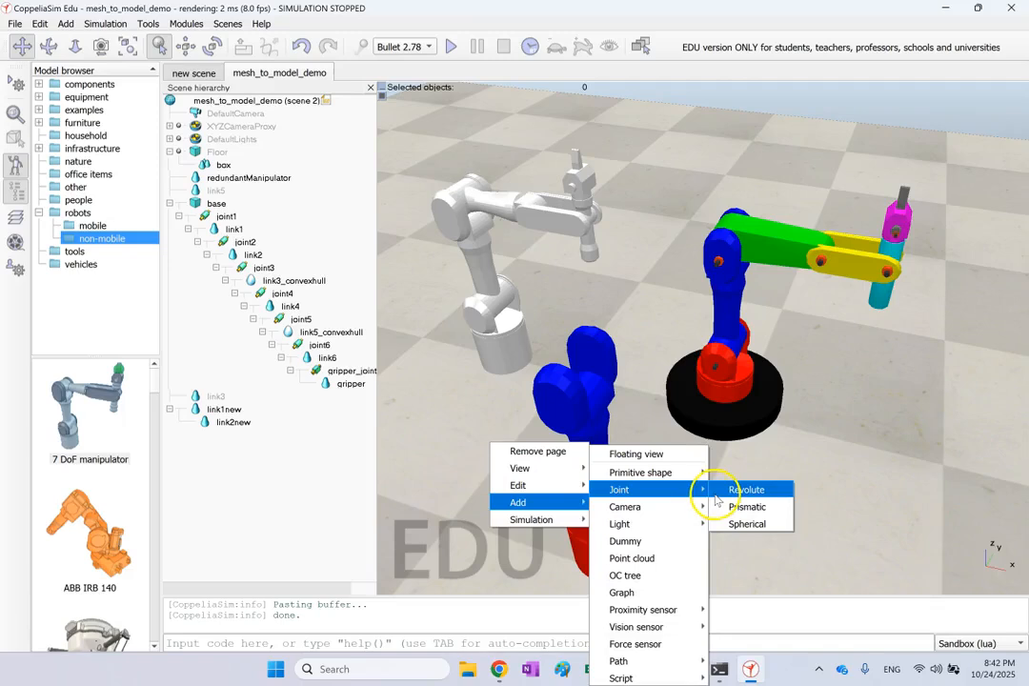
left_click(716, 491)
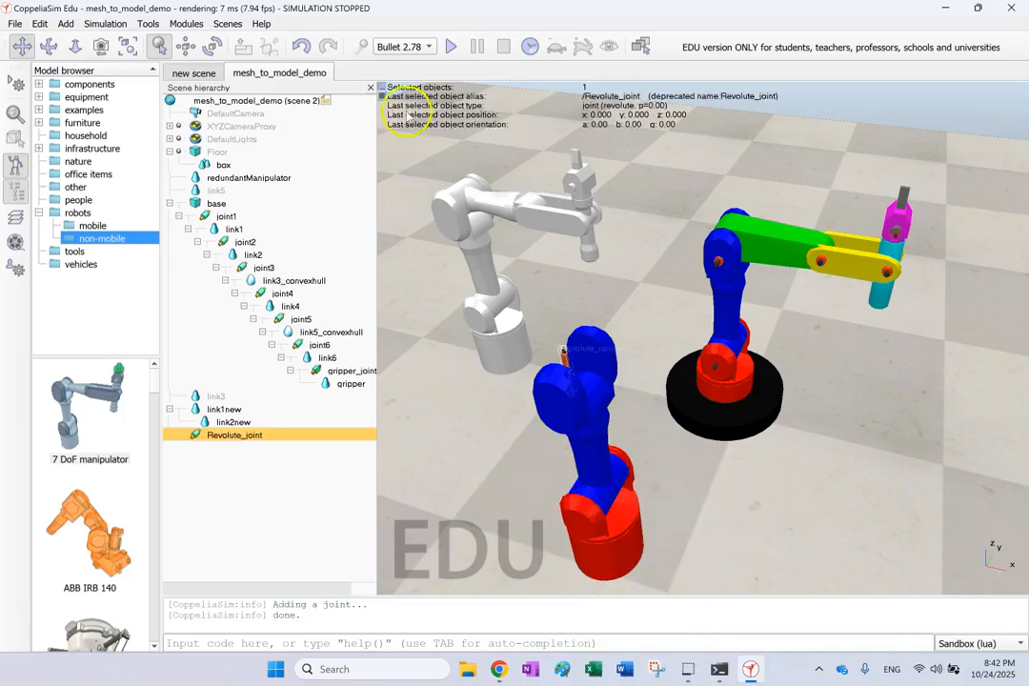
Rotate the revolute joint about the X axis of its own frame to an alpha orientation of -90 degrees.
left_click(212, 46)
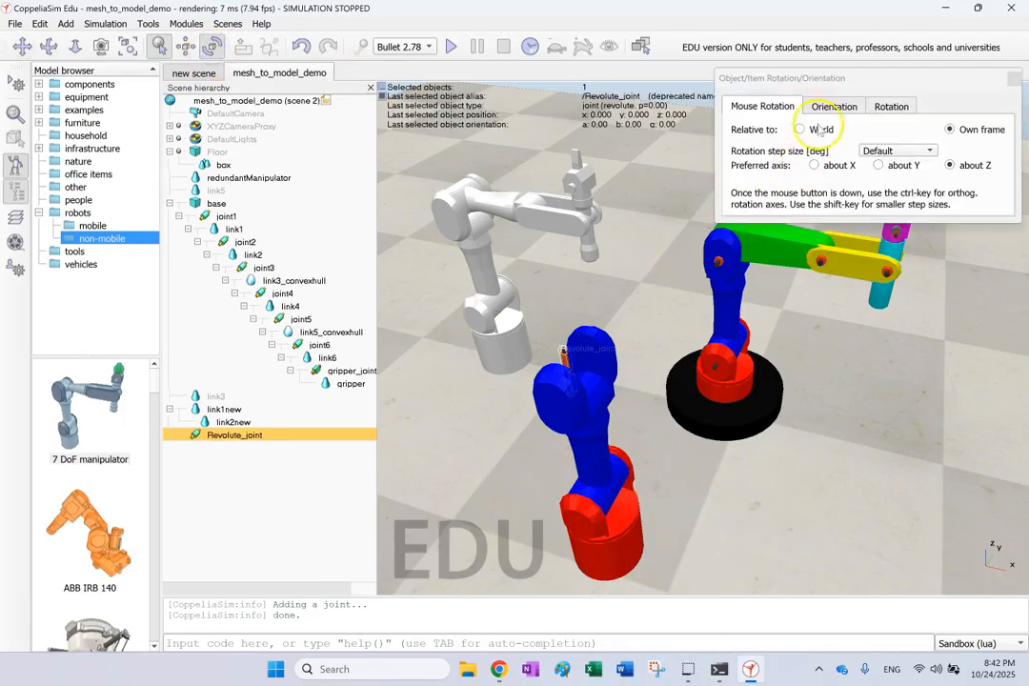
left_click(816, 164)
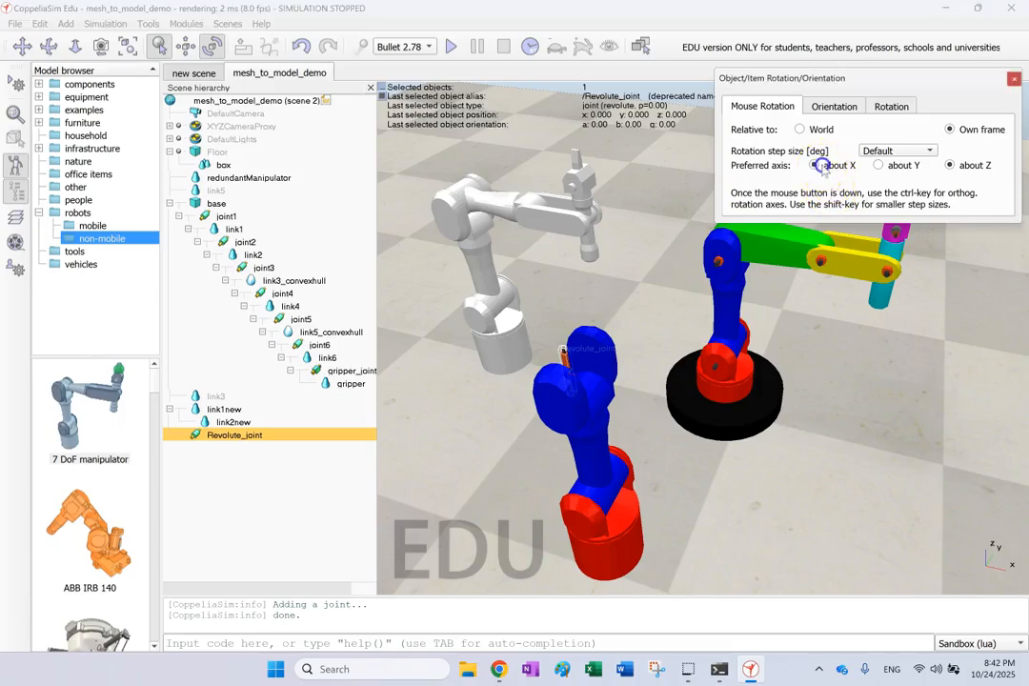
left_click_drag(546, 357, 496, 416)
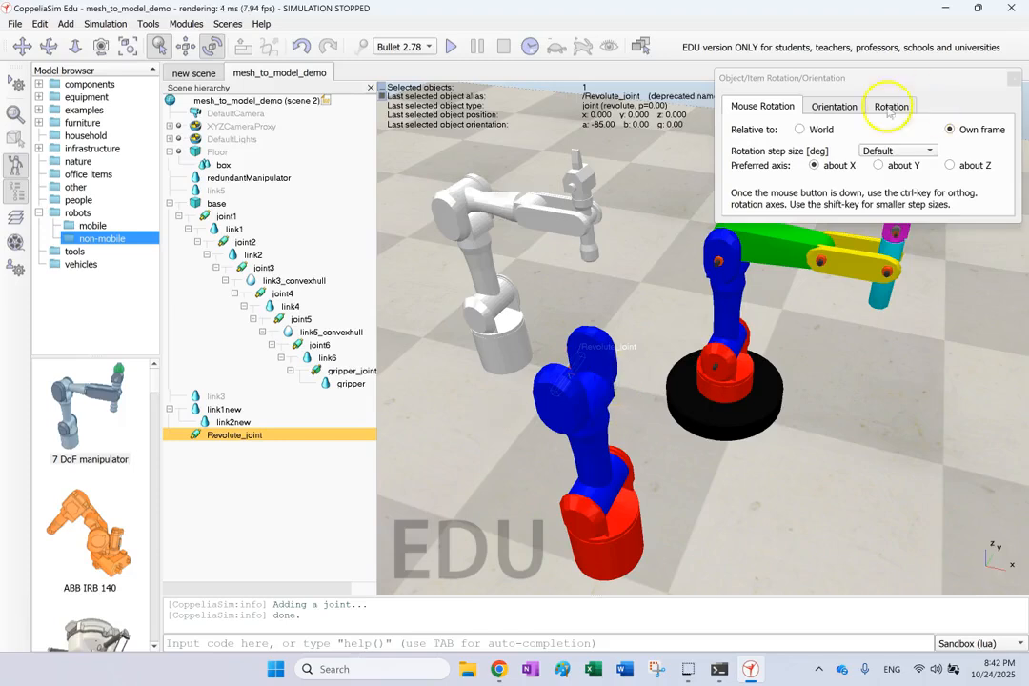
left_click(835, 105)
left_click(839, 154)
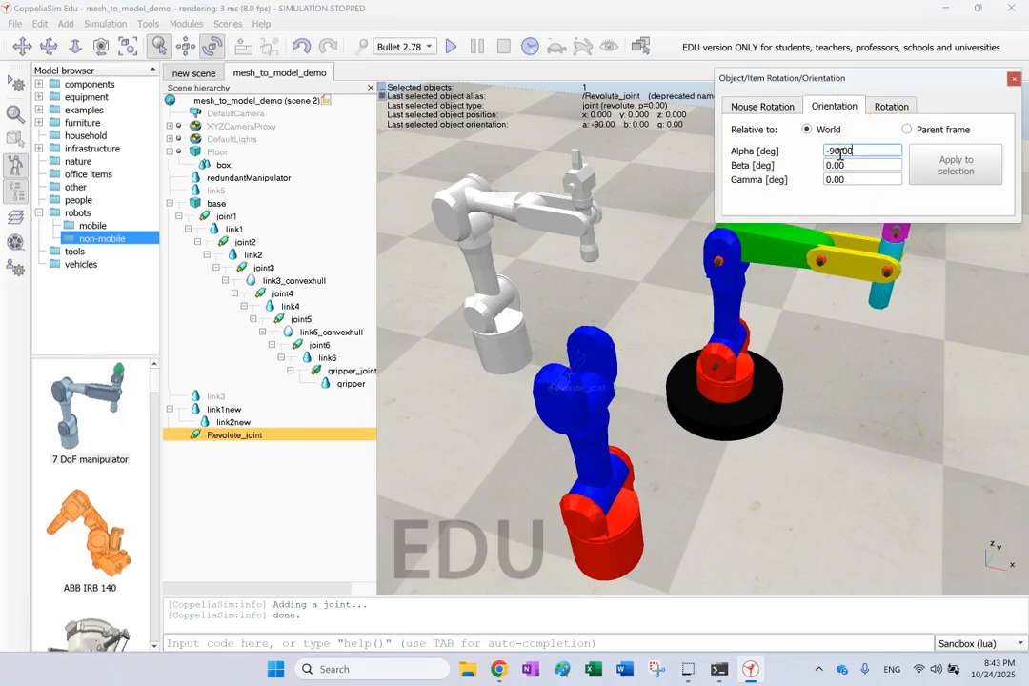
left_click(1014, 80)
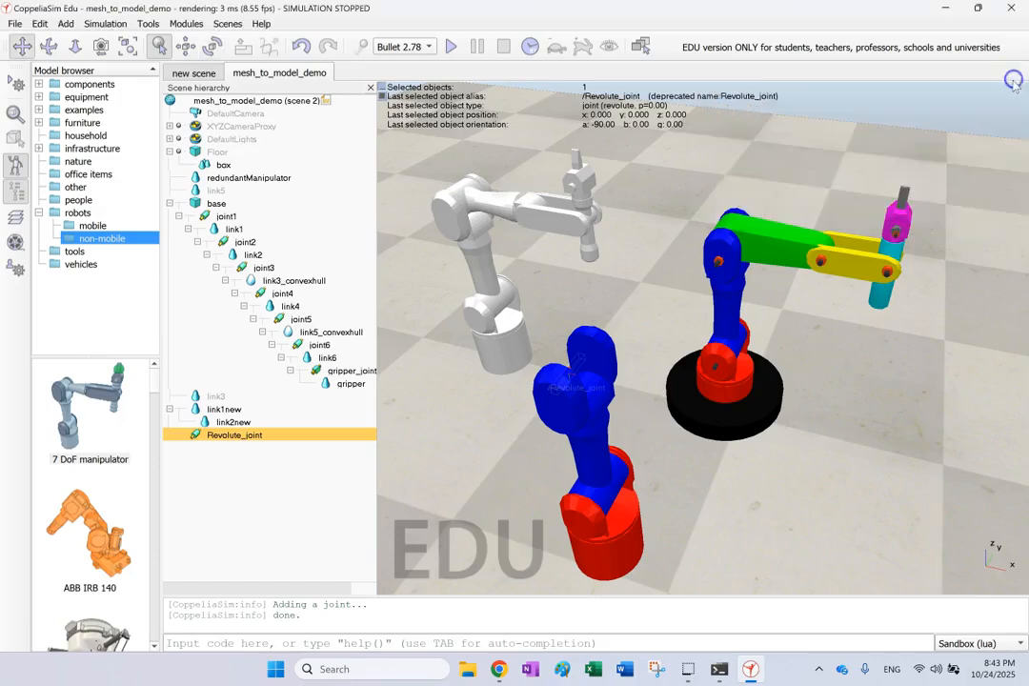
Move the revolute joint relative to the world to about x 0.100, y -0.225 and z 0.125 m.
left_click(185, 46)
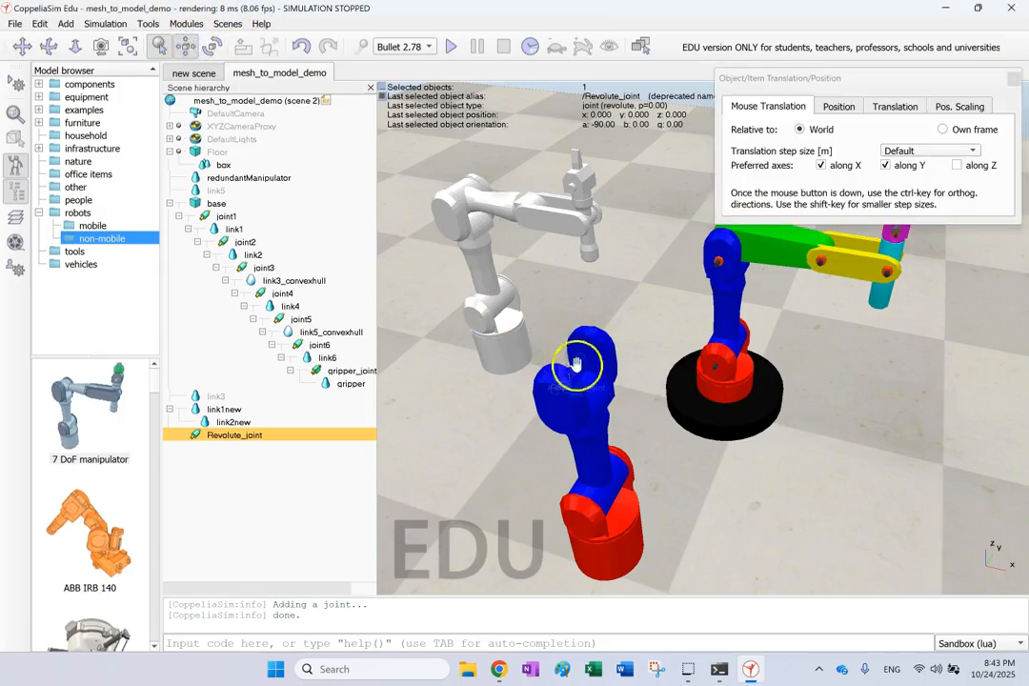
left_click(896, 166)
left_click(957, 165)
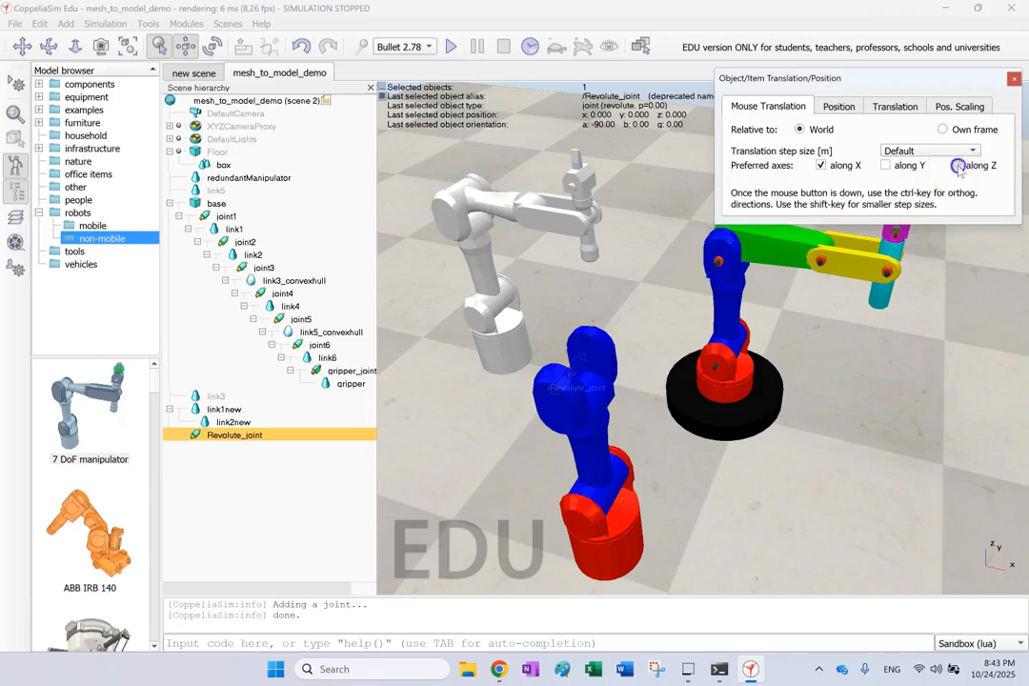
left_click_drag(583, 367, 642, 308)
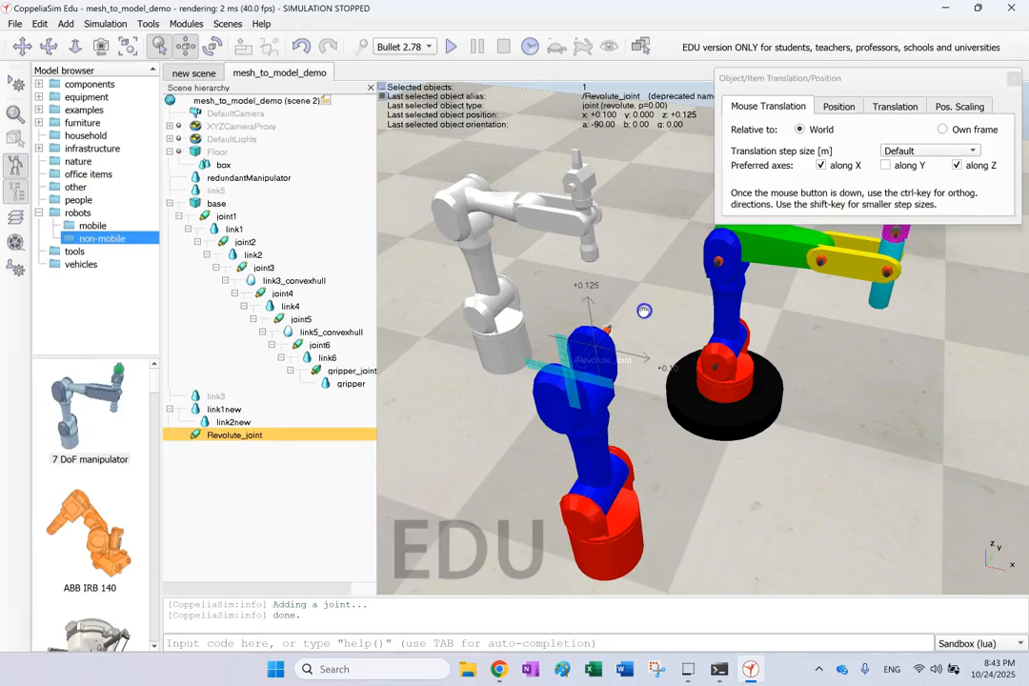
left_click(905, 165)
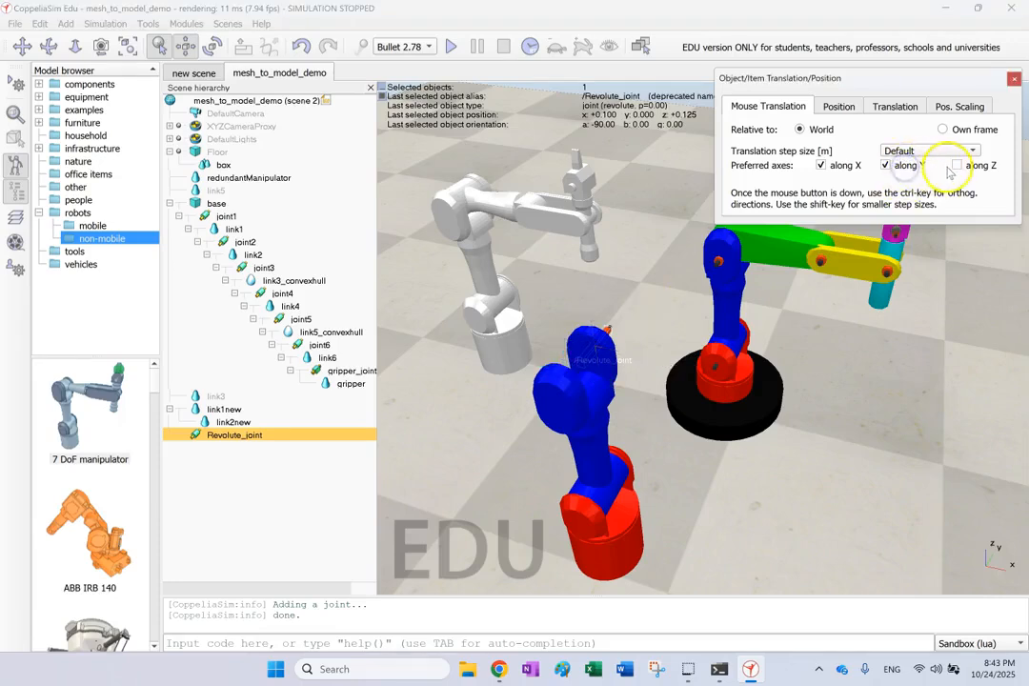
left_click(847, 165)
left_click_drag(615, 337, 531, 419)
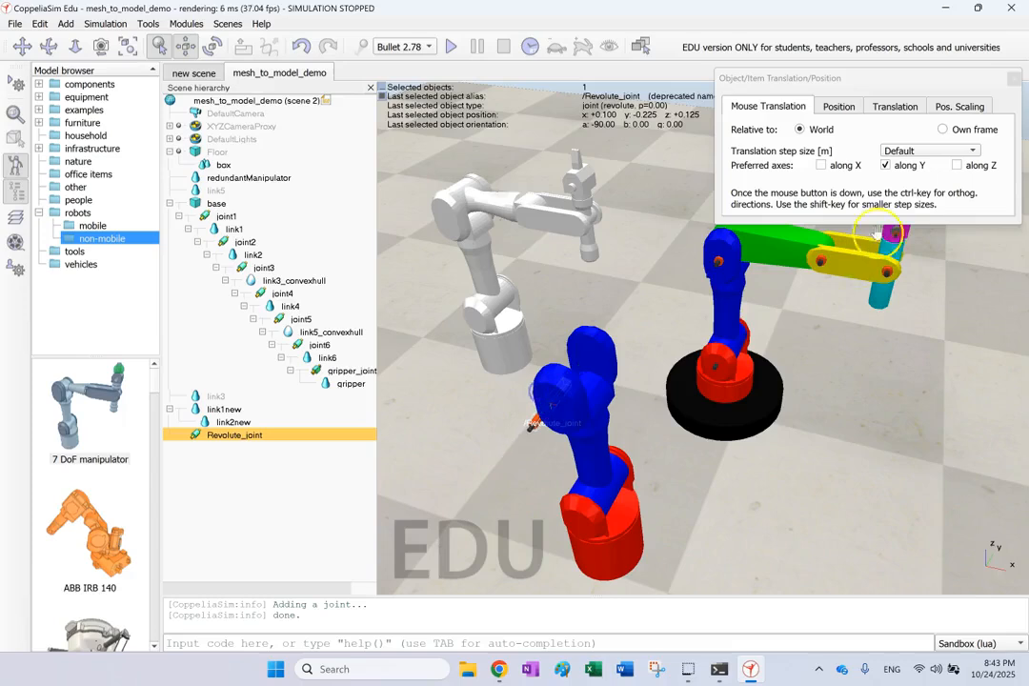
Shift the revolute joint in line with the upper part of link2new, to about x 0.350 and z 0.425 m.
left_click(820, 164)
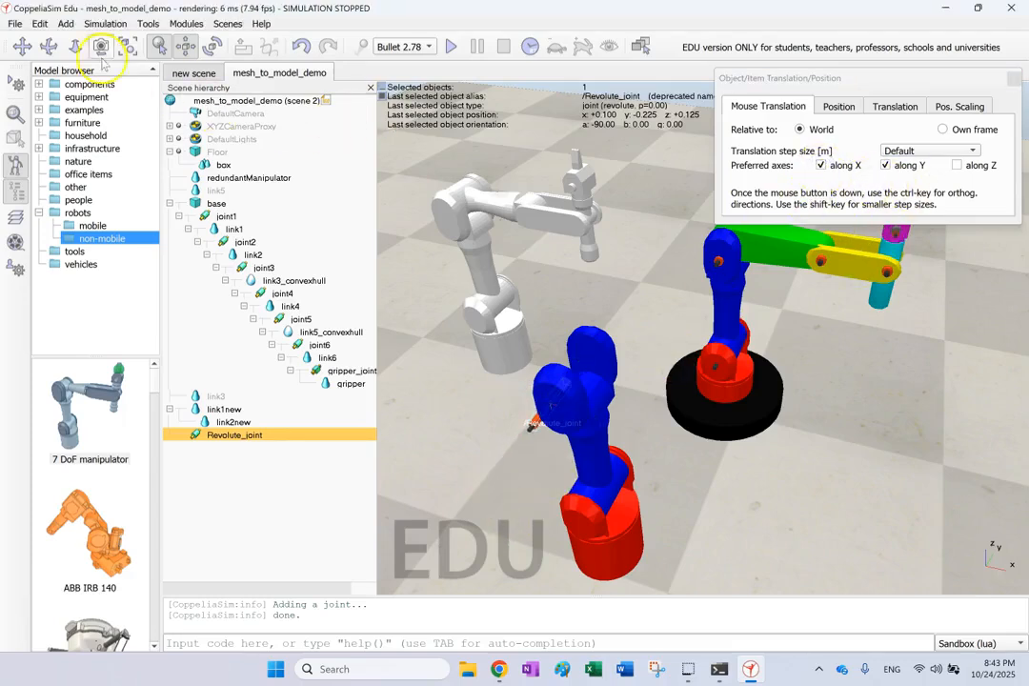
left_click(44, 47)
left_click_drag(483, 429, 511, 408)
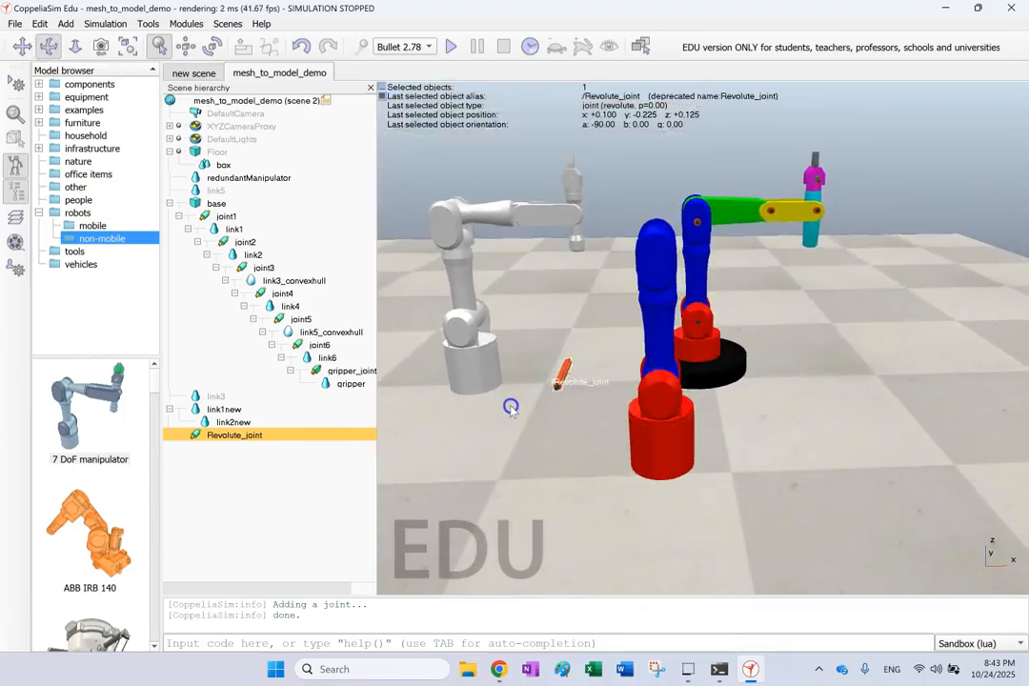
left_click(186, 46)
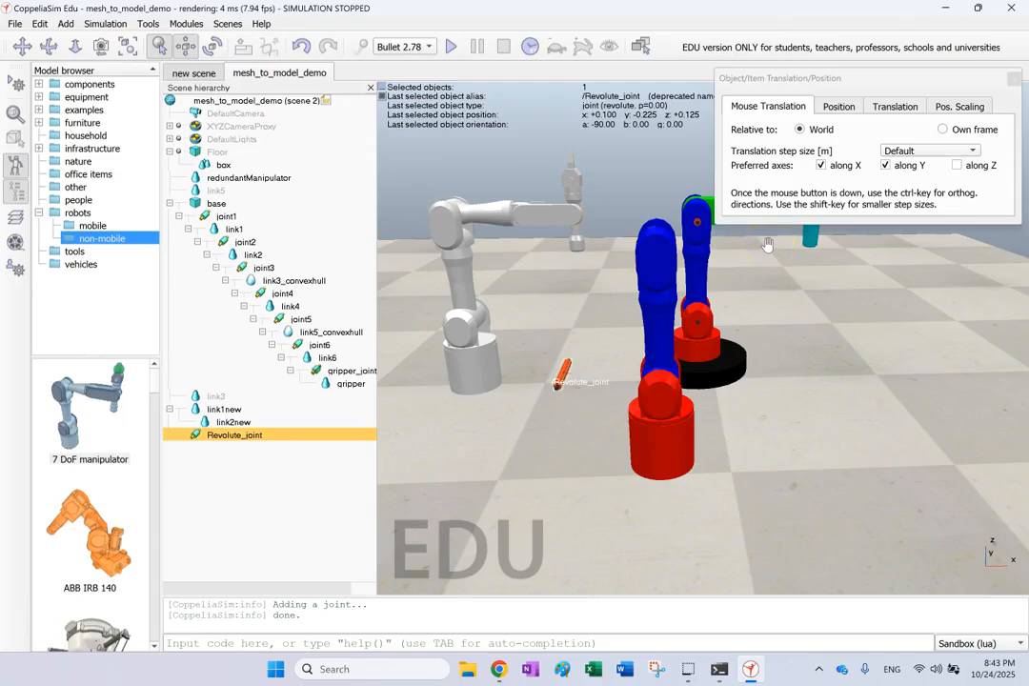
left_click(885, 166)
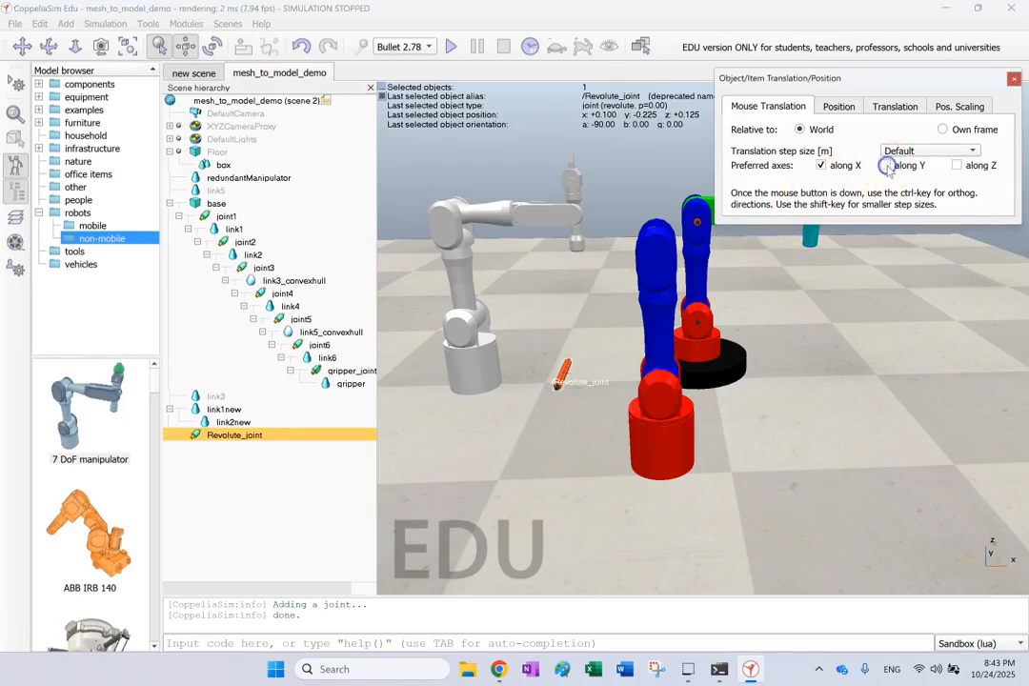
left_click_drag(560, 378, 656, 386)
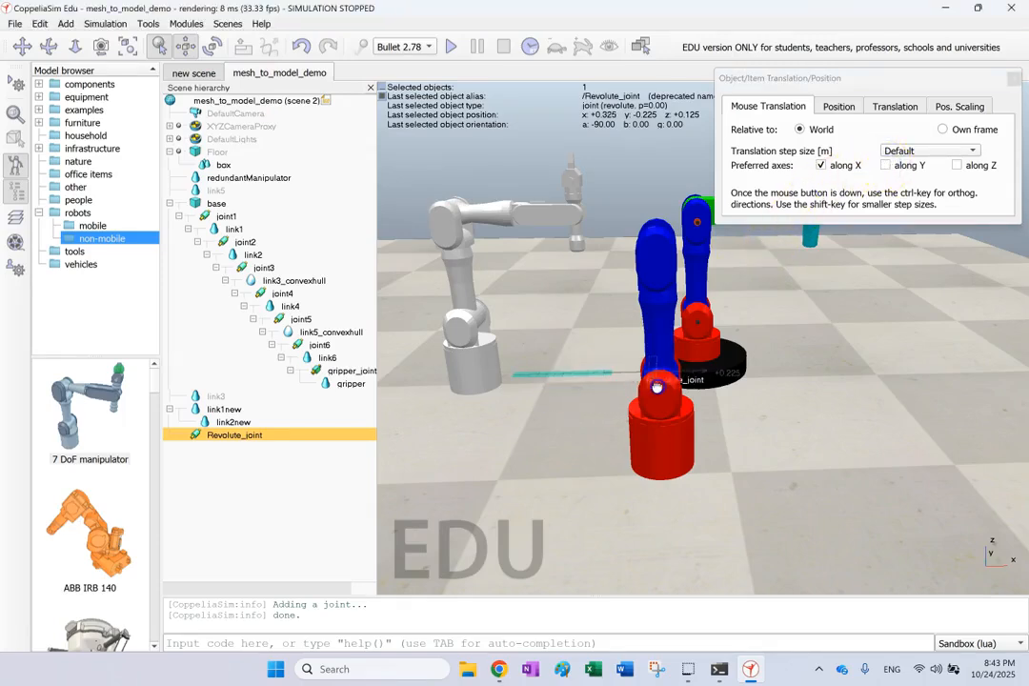
left_click(987, 166)
left_click(818, 166)
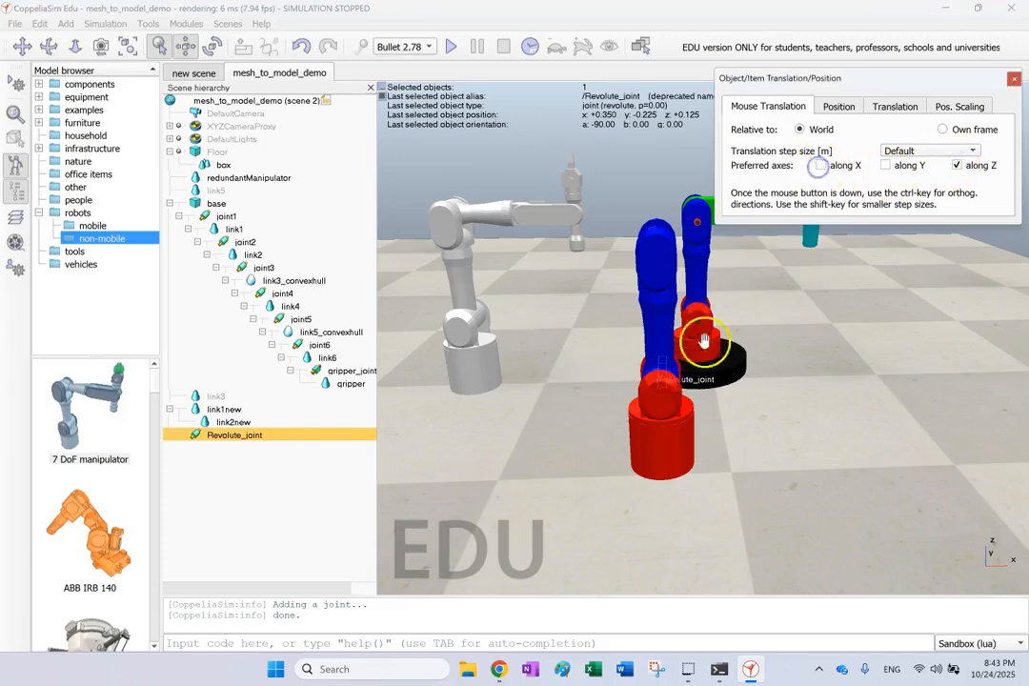
left_click_drag(666, 393, 662, 302)
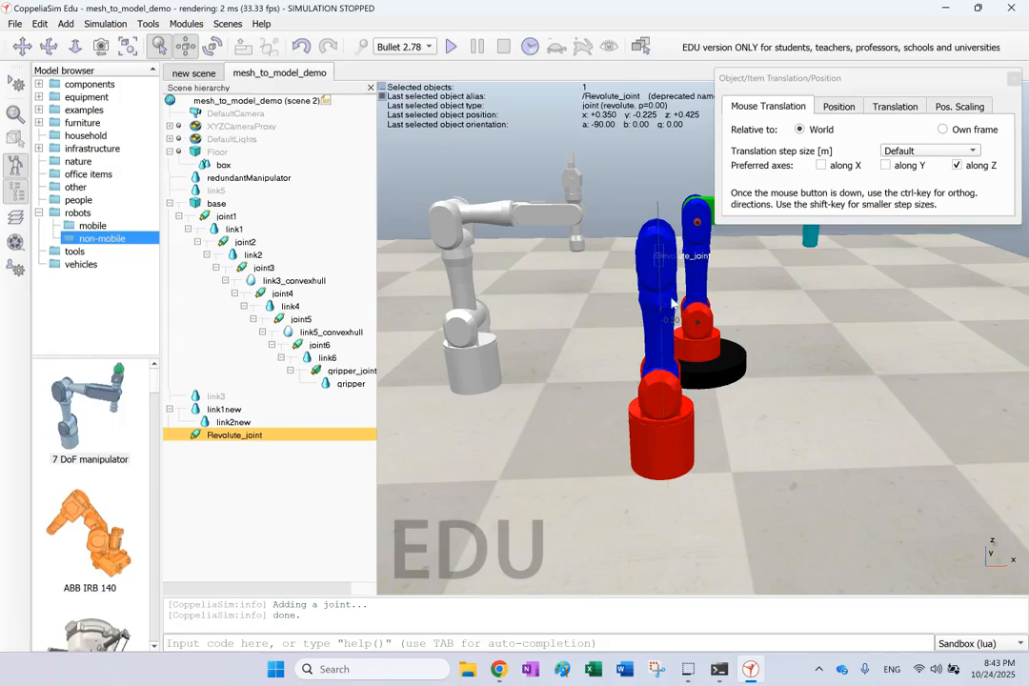
Move the revolute joint forward along Y to about -0.475 m and raise it along Z to about 0.475 m.
left_click(899, 164)
left_click_drag(656, 259, 628, 267)
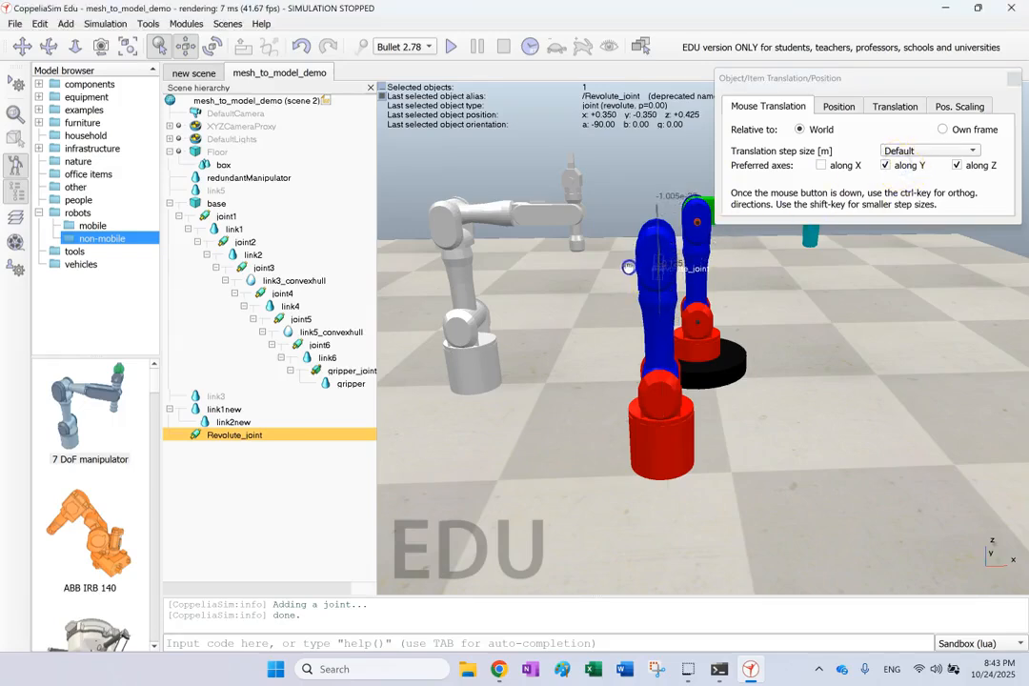
left_click(956, 165)
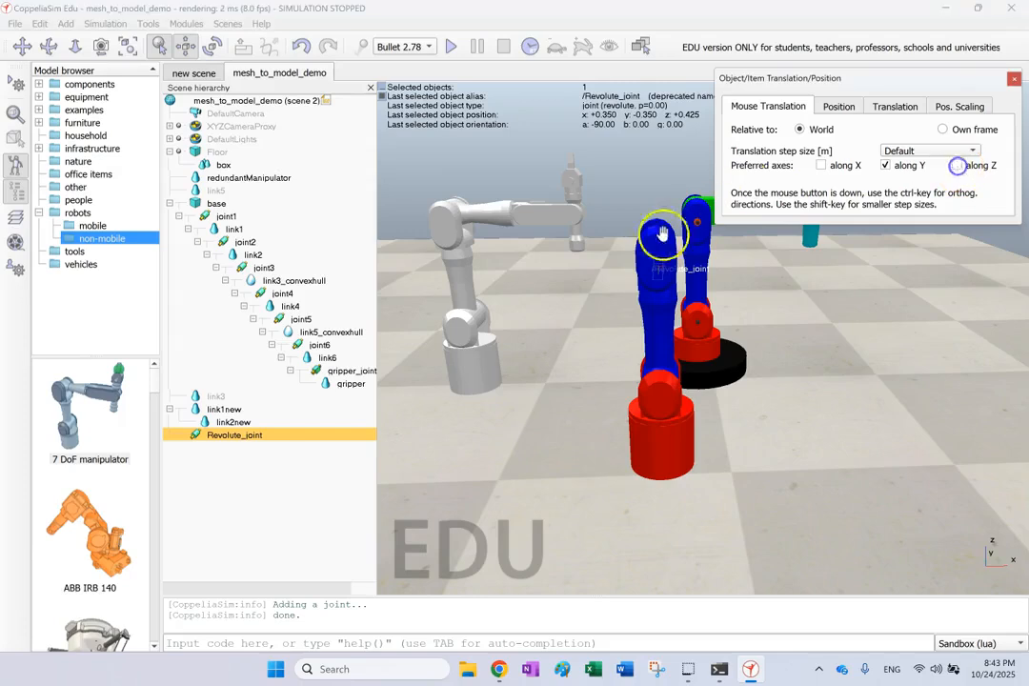
left_click_drag(656, 270, 650, 294)
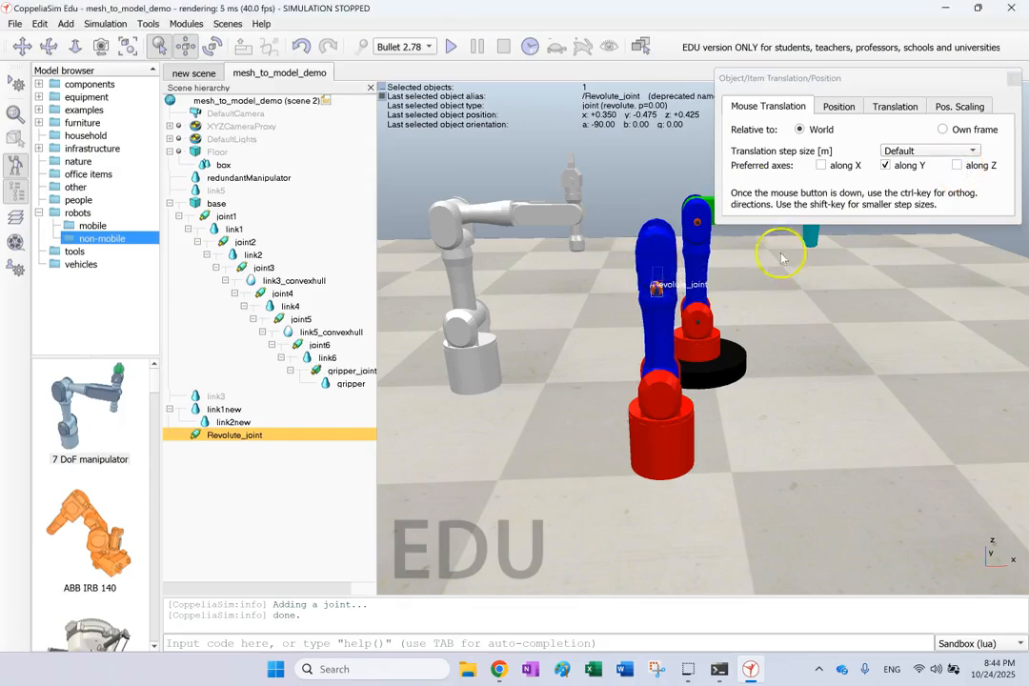
left_click(956, 166)
left_click_drag(660, 299, 657, 277)
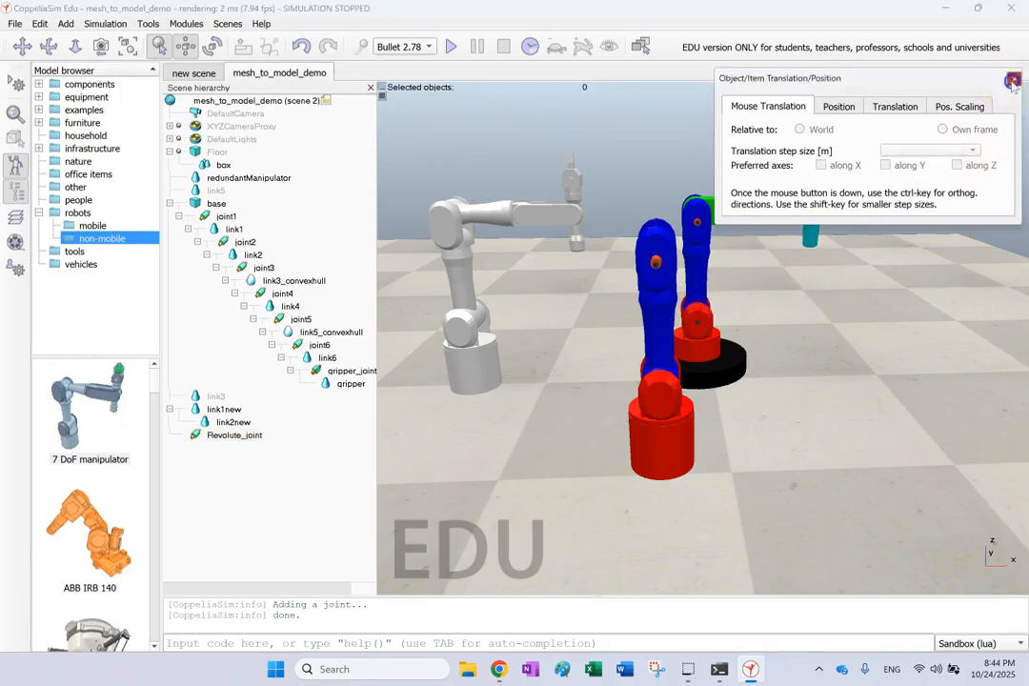
left_click(877, 319)
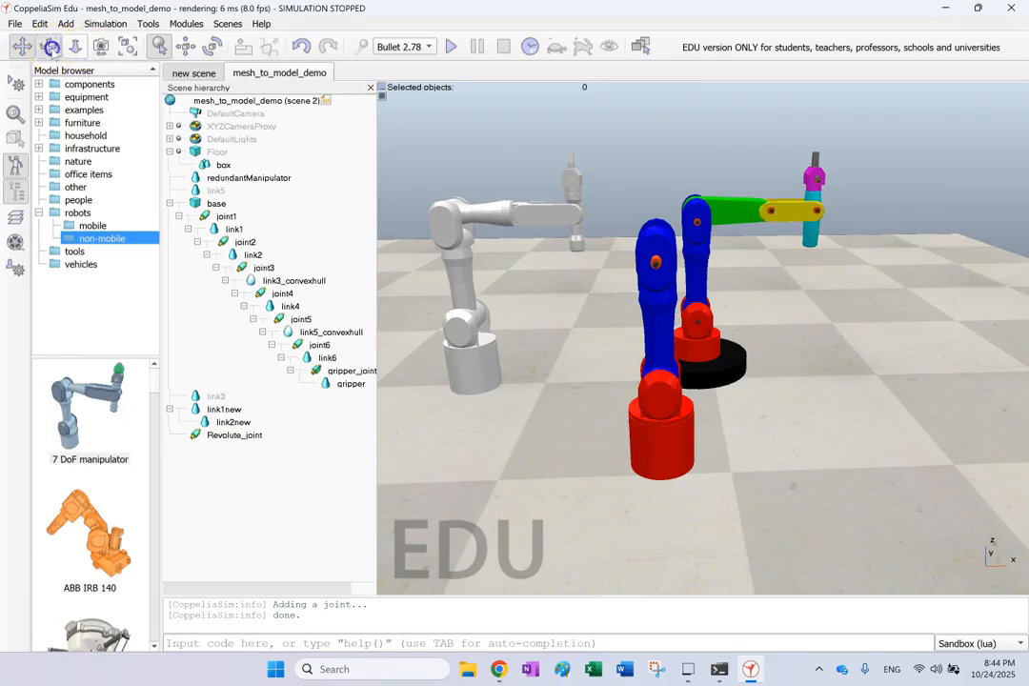
Shift the revolute joint along world Y only, to about -0.450 m, to centre it in link2new's upper fork.
left_click(48, 46)
middle_click_drag(806, 313, 759, 305)
scroll(400, 319, "up", 3)
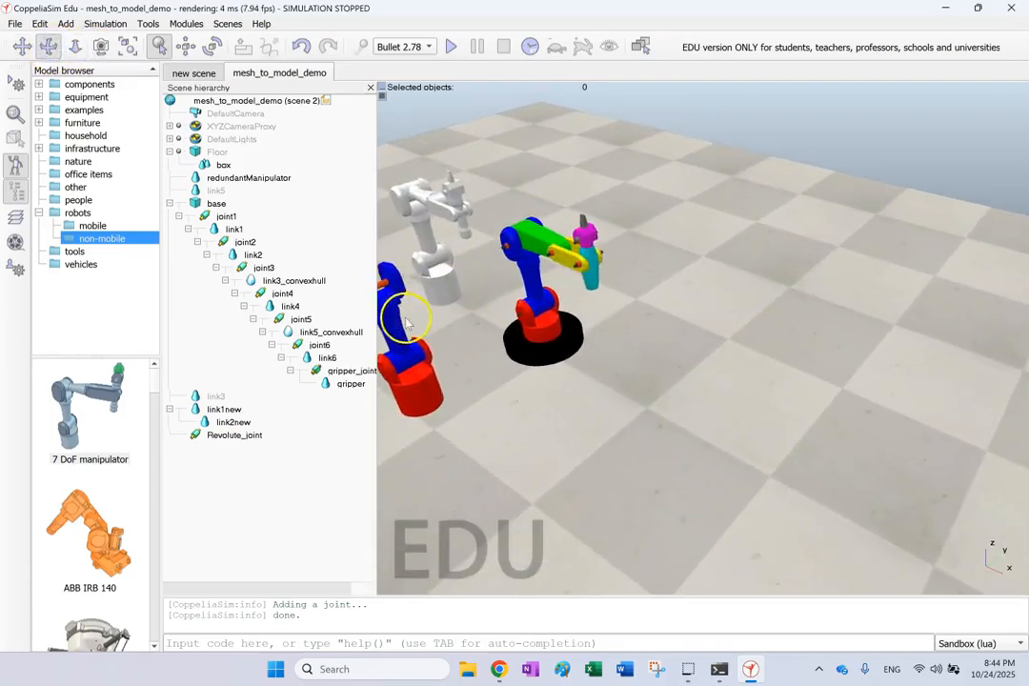
left_click(21, 46)
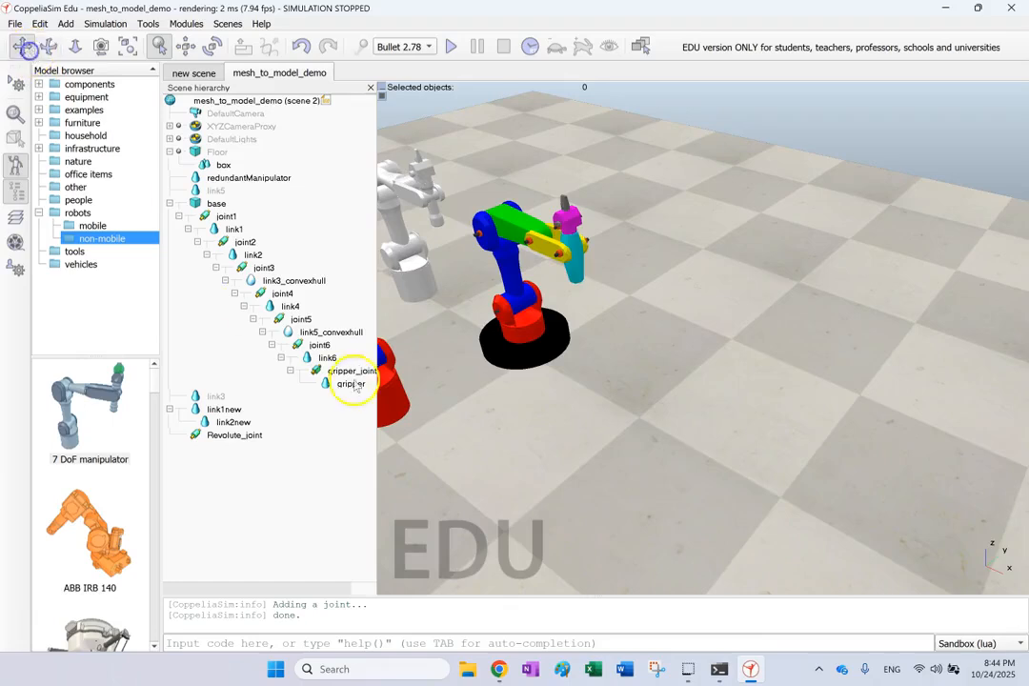
left_click_drag(435, 372, 597, 427)
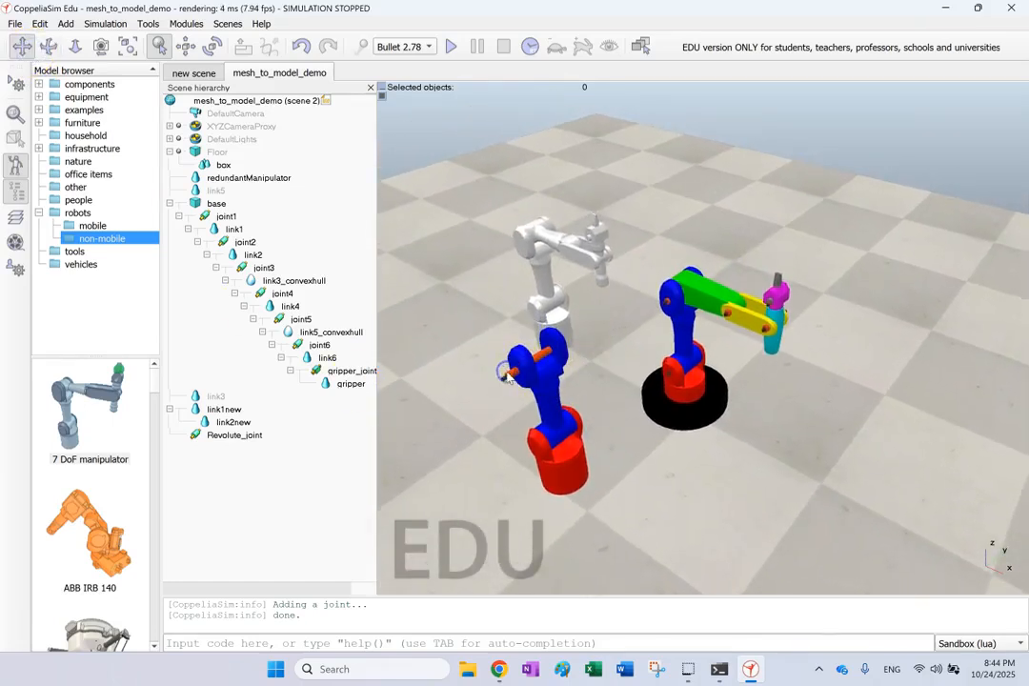
left_click(510, 375)
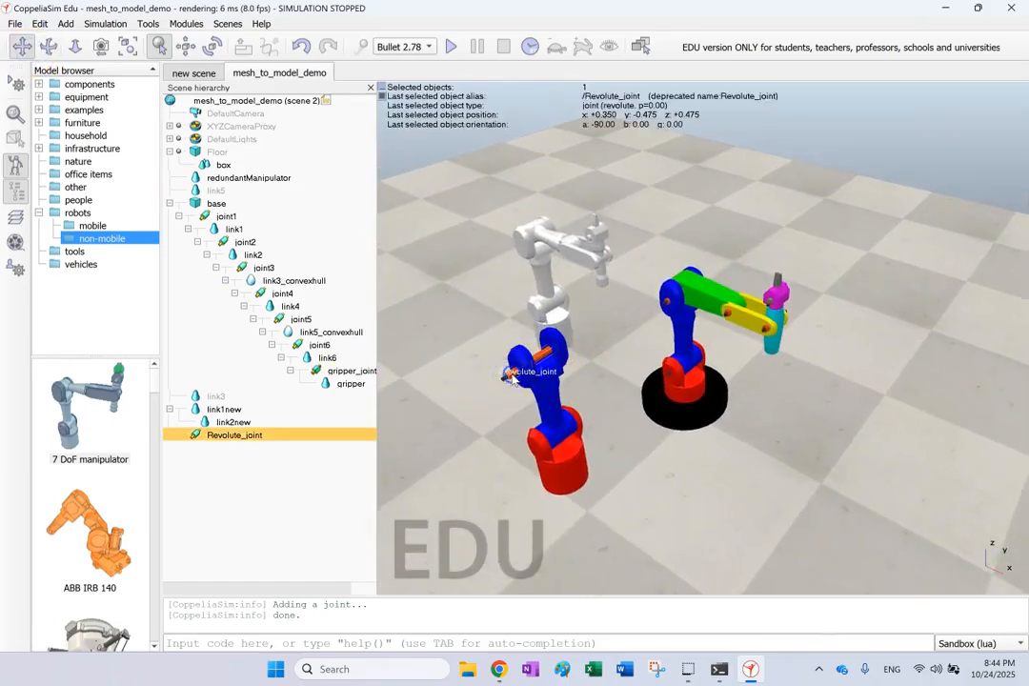
left_click(186, 47)
left_click(883, 167)
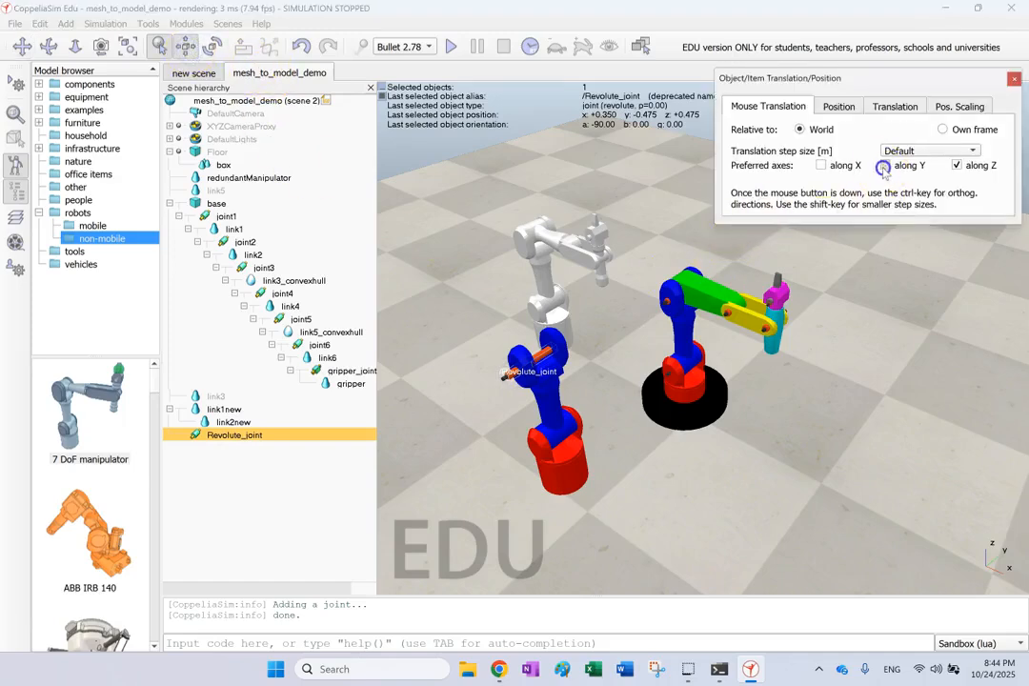
left_click(957, 165)
left_click_drag(514, 373, 516, 375)
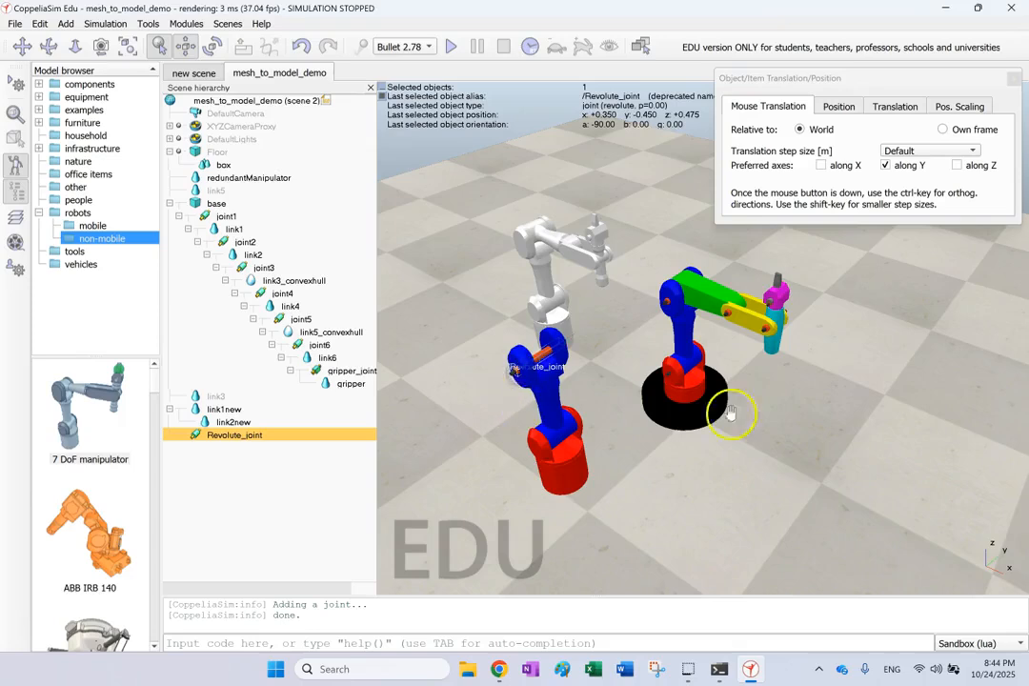
left_click(1012, 80)
left_click(921, 363)
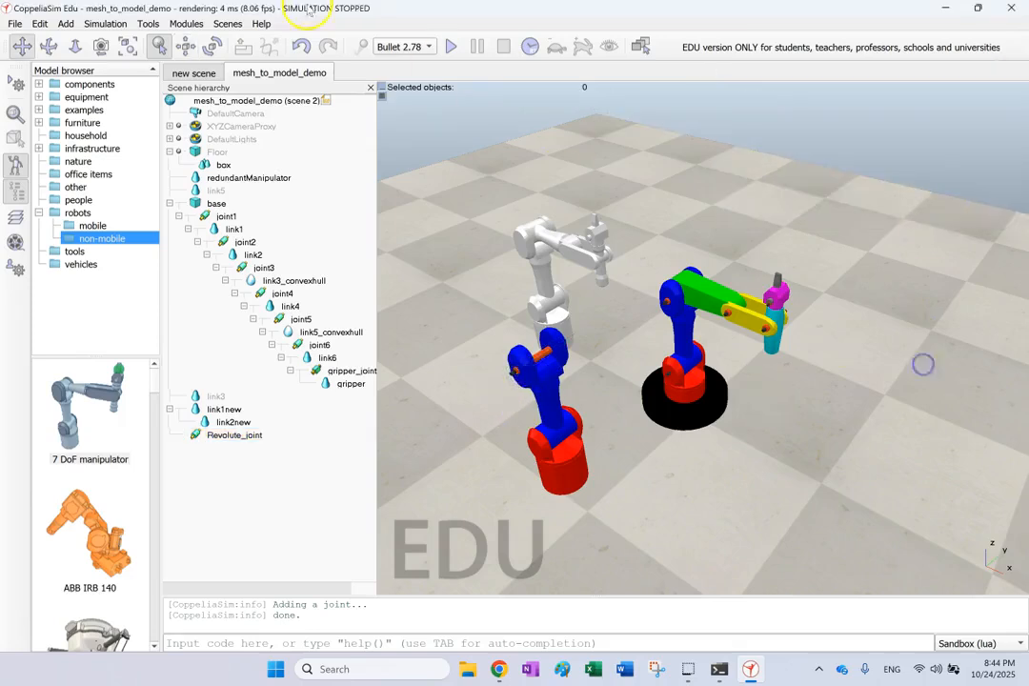
Check the revolute joint's visual length and diameter in its object properties.
left_click(48, 48)
mouse_move(597, 336)
left_mouse_down()
mouse_move(567, 334)
mouse_move(610, 339)
left_mouse_up()
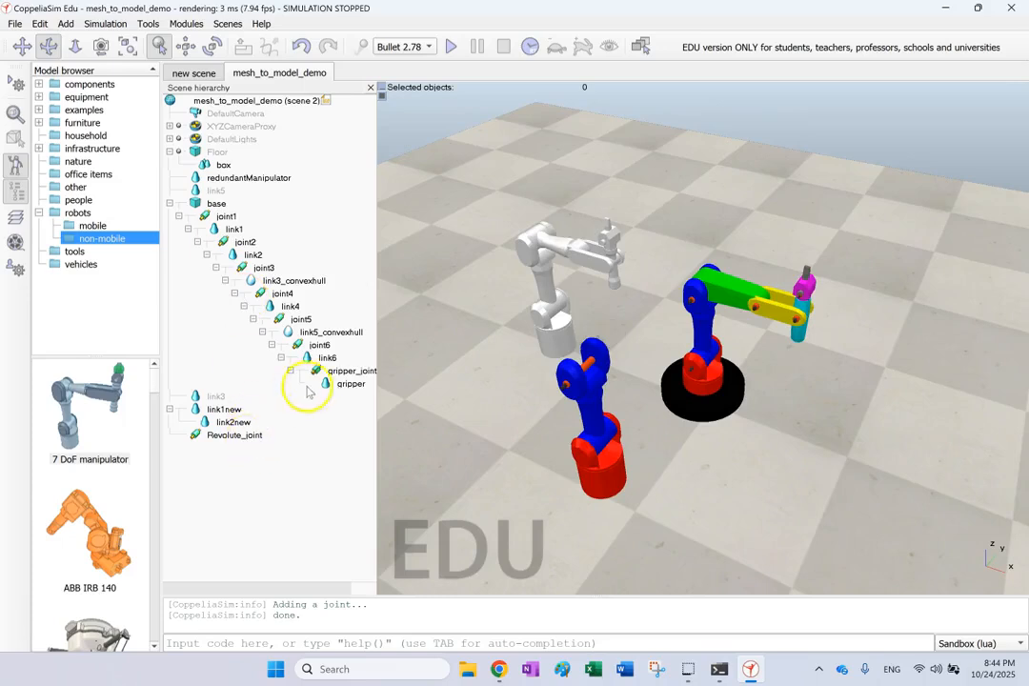
left_click(218, 436)
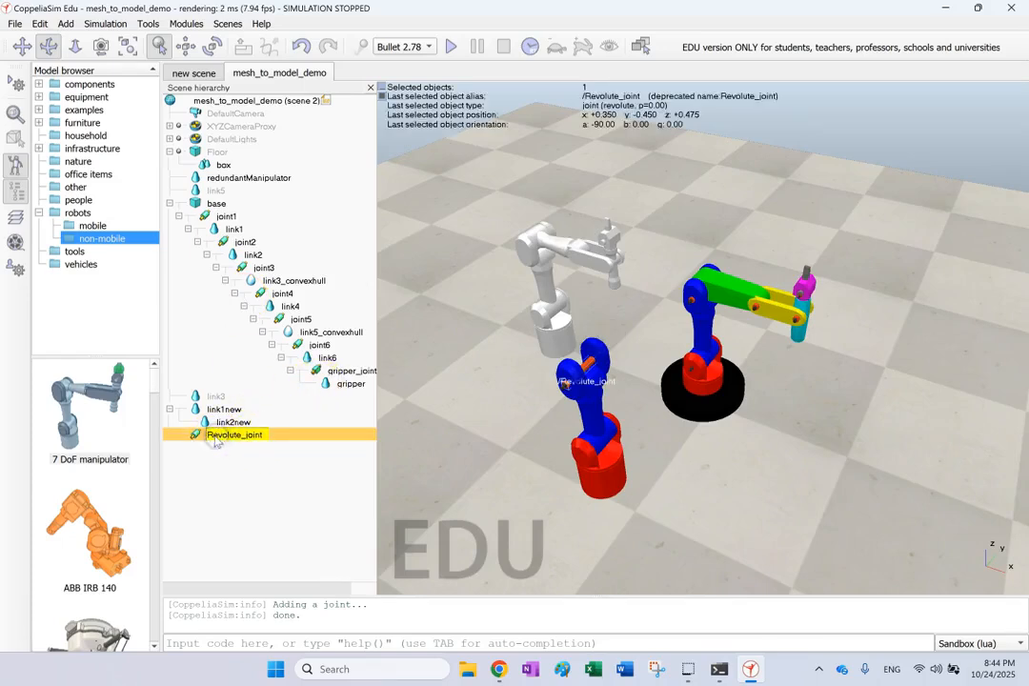
double_click(199, 435)
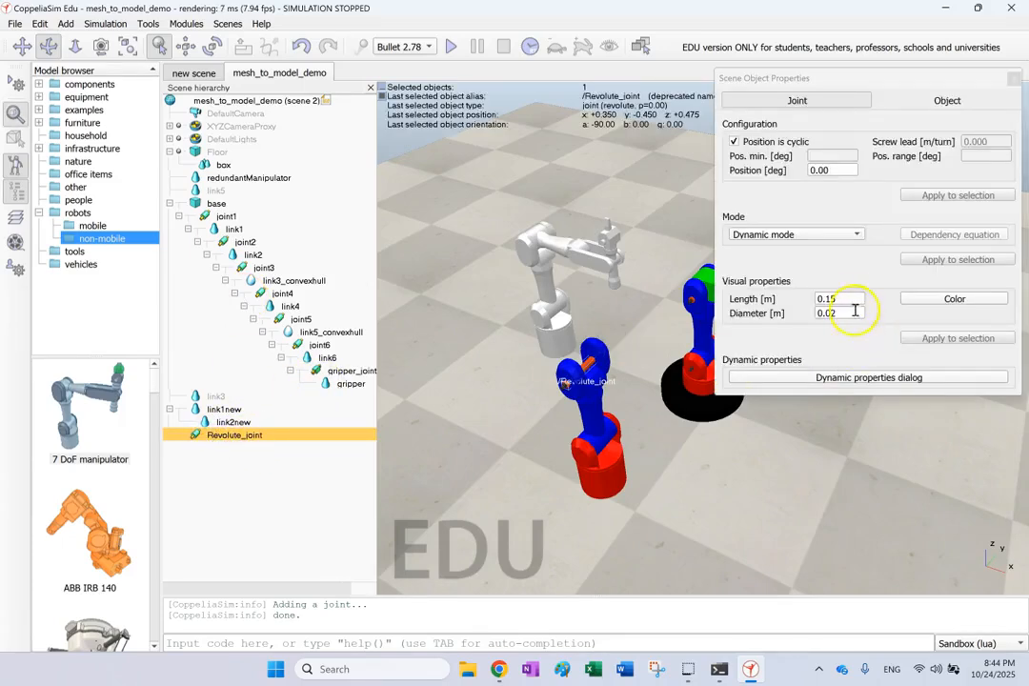
double_click(853, 300)
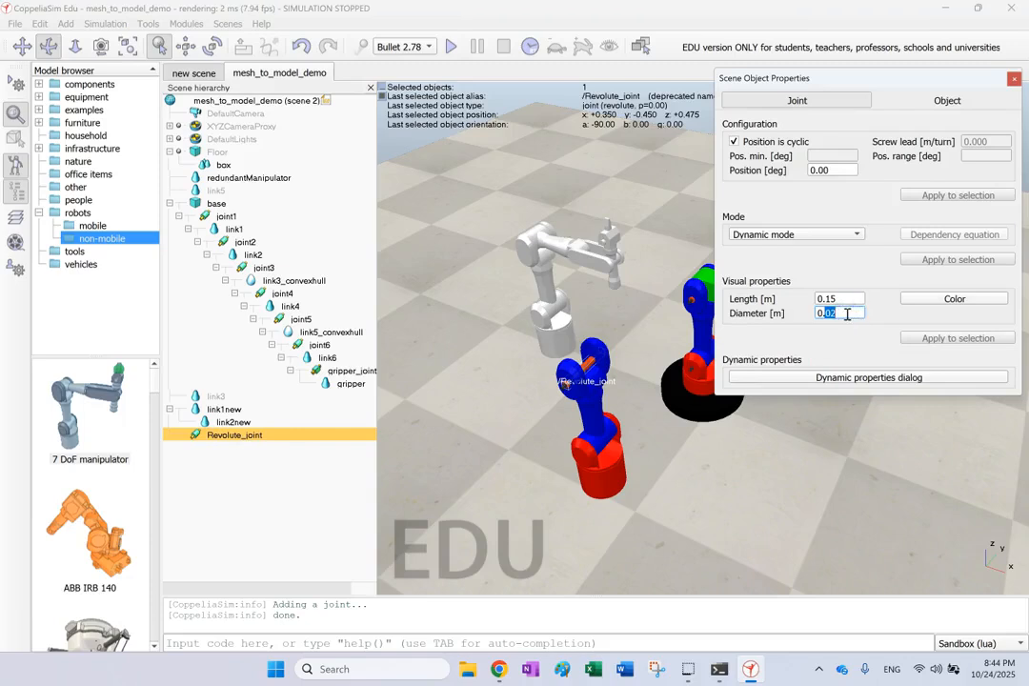
left_click(1013, 80)
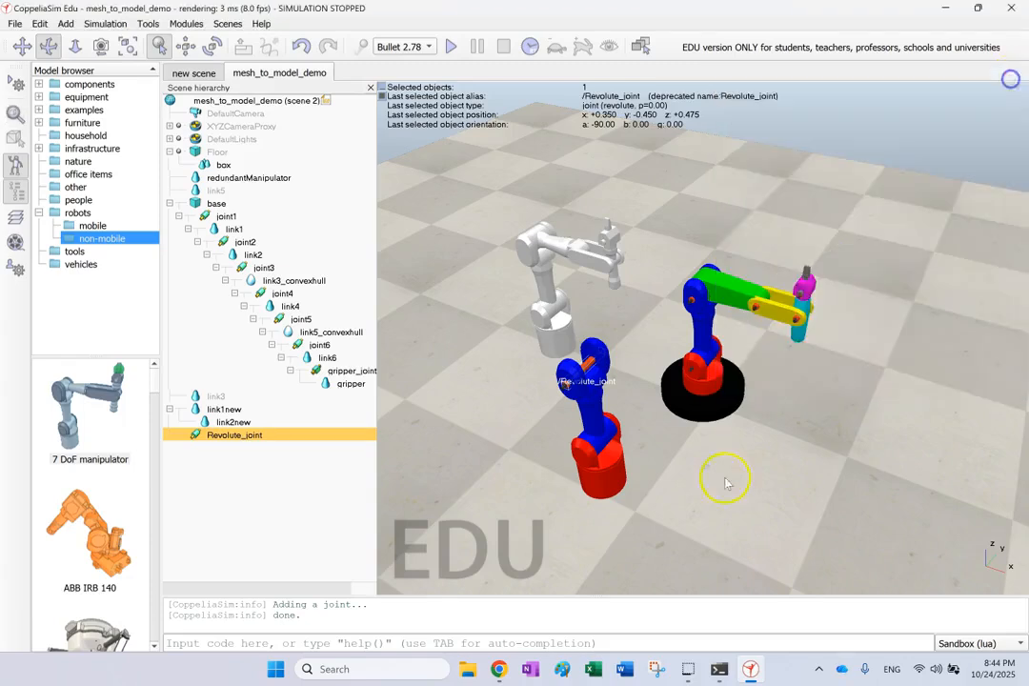
left_click(740, 577)
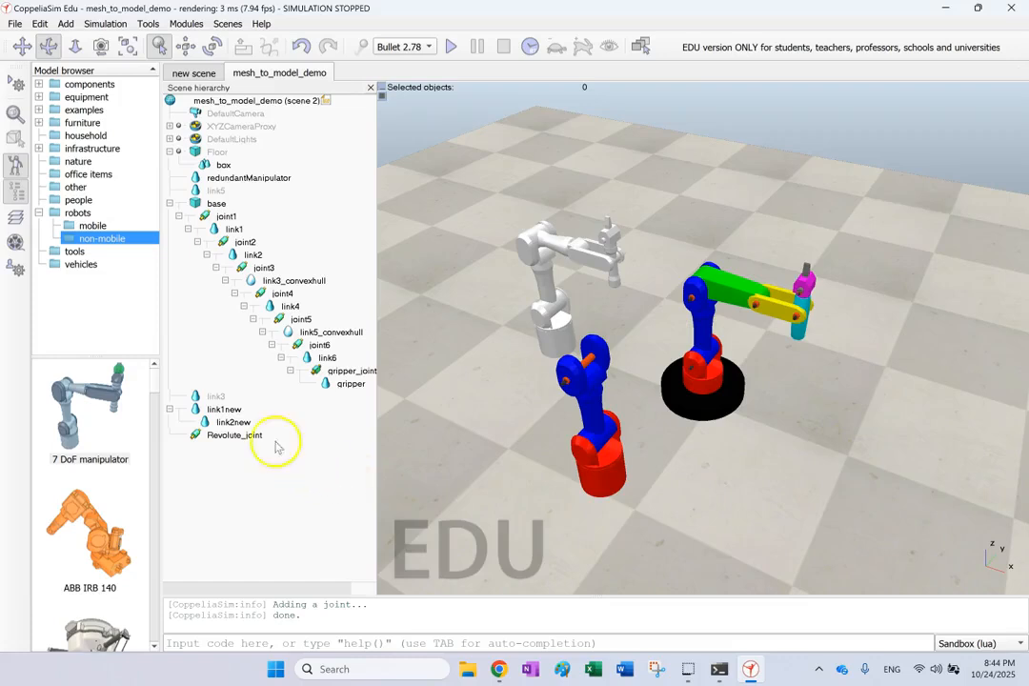
Parent the revolute joint to link1new and make link2new a child of the revolute joint.
left_click(229, 409)
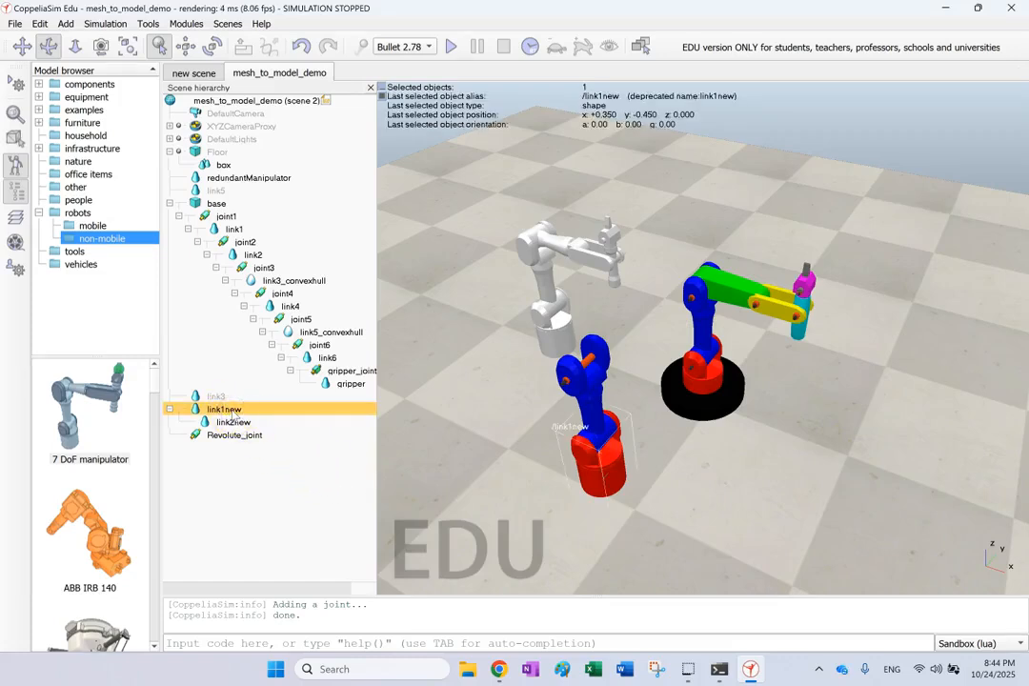
left_click(231, 448)
left_click_drag(231, 437, 231, 410)
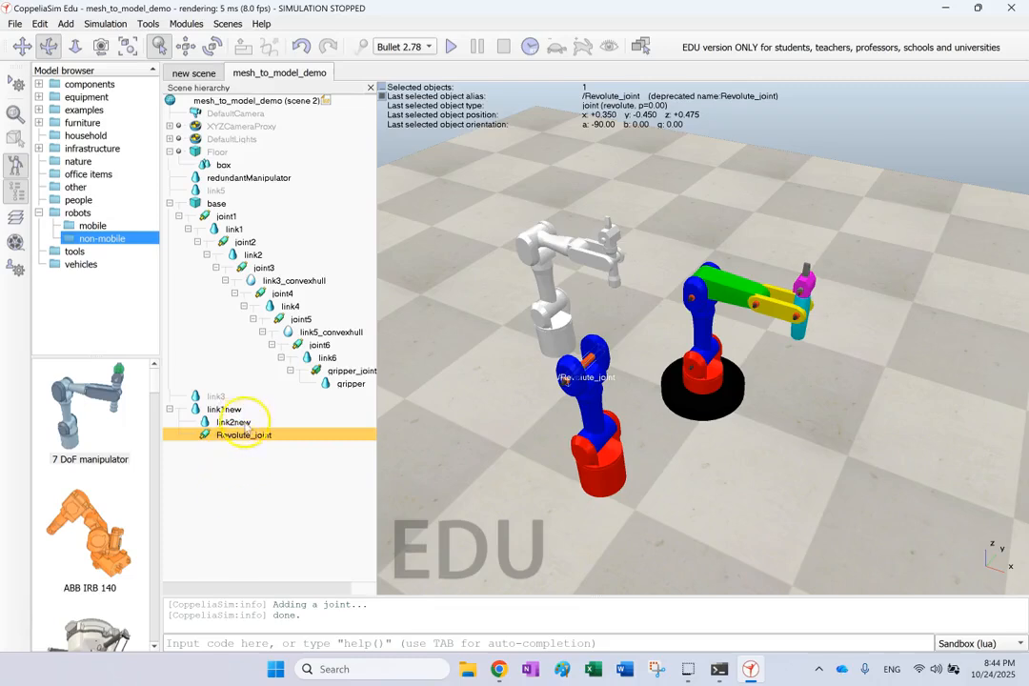
left_click(233, 423)
left_click_drag(233, 423, 233, 435)
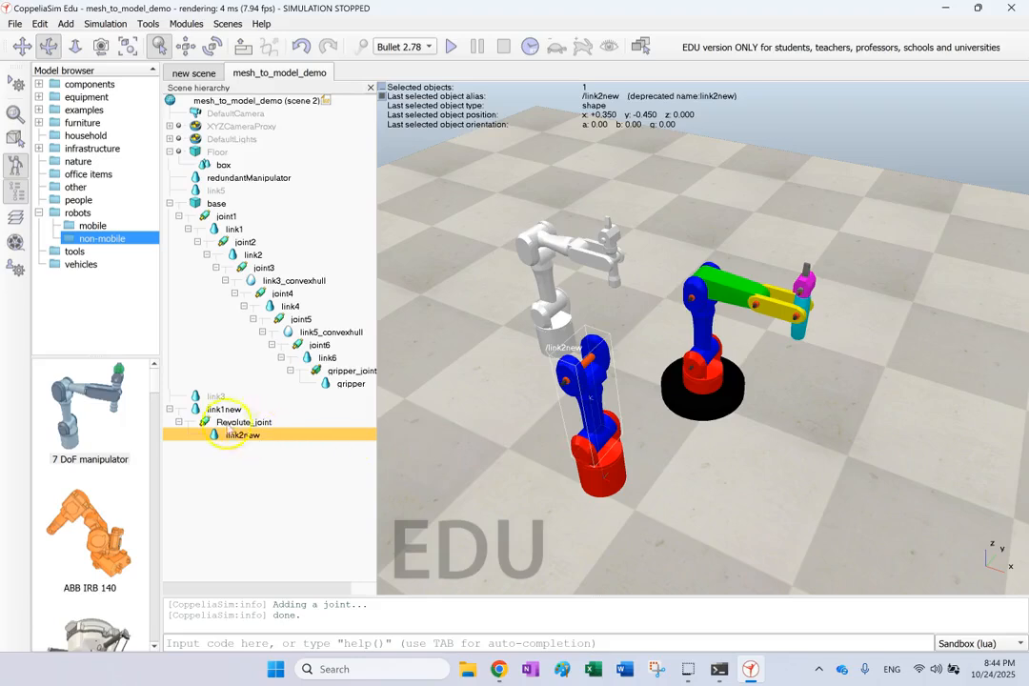
Set the revolute joint's control mode to Position with target angle 45 deg, maximum torque 50 N*m and maximum velocity 15 deg/s.
double_click(205, 422)
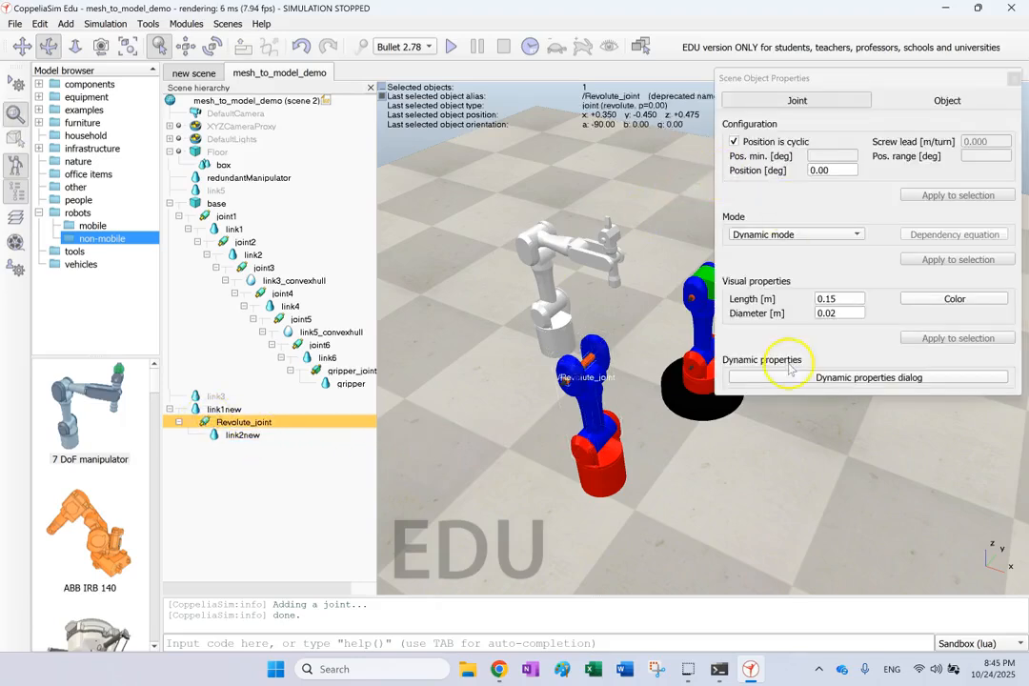
left_click(820, 378)
left_click(950, 103)
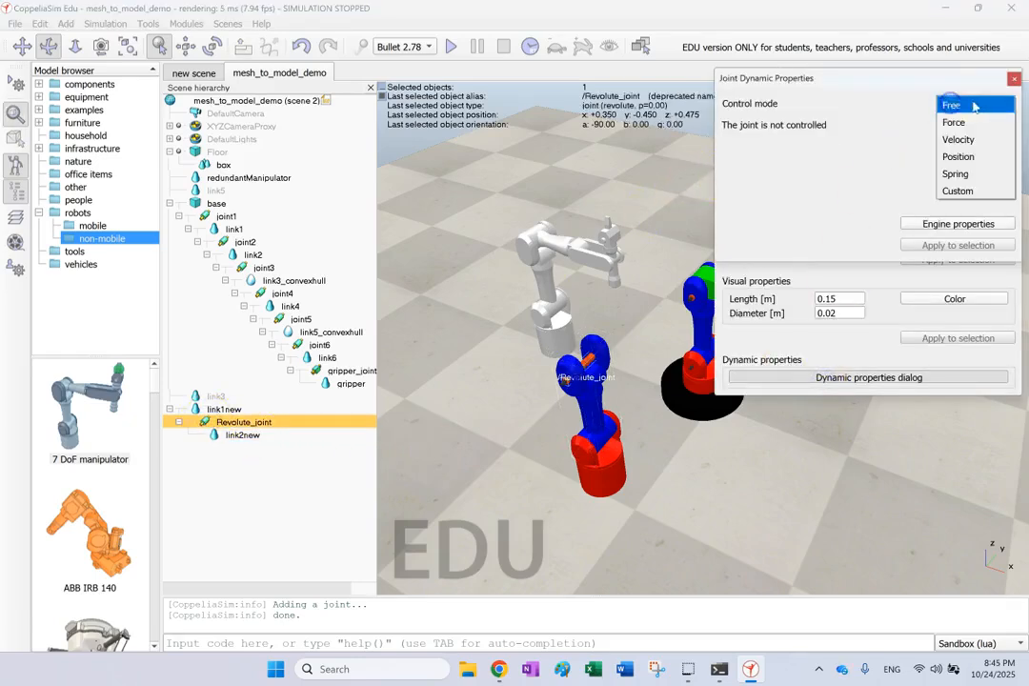
left_click(976, 139)
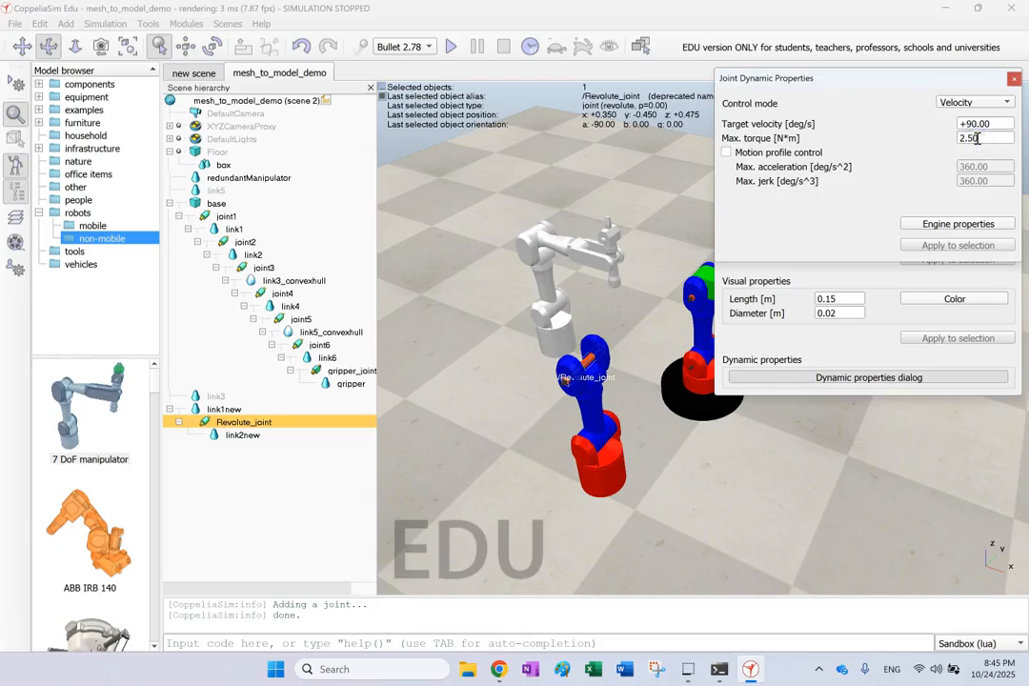
left_click(977, 103)
left_click(977, 121)
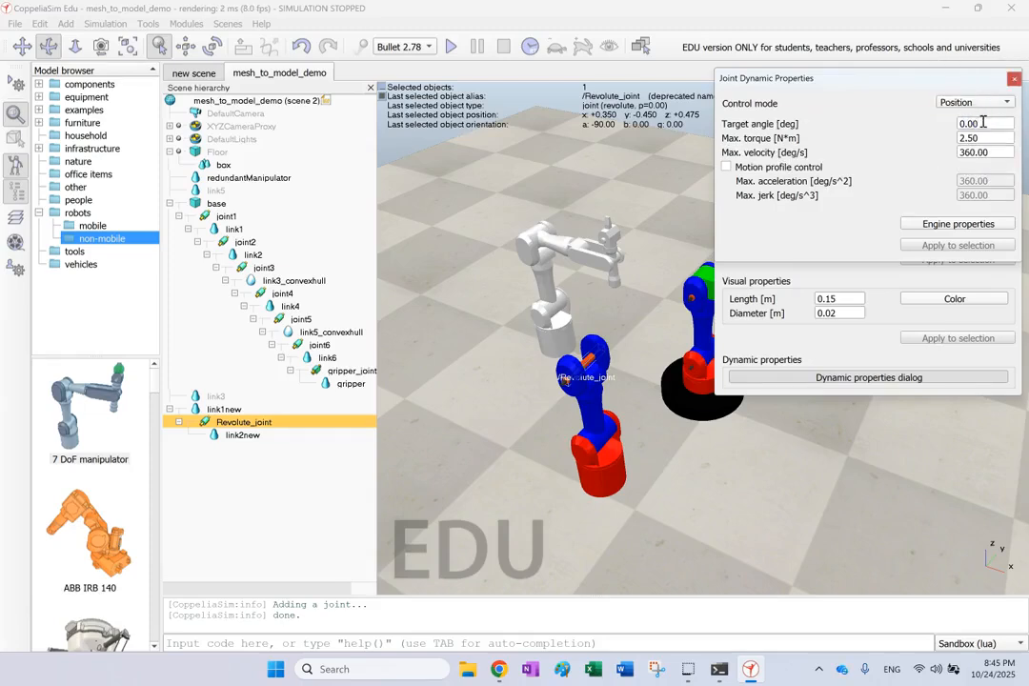
left_click(954, 131)
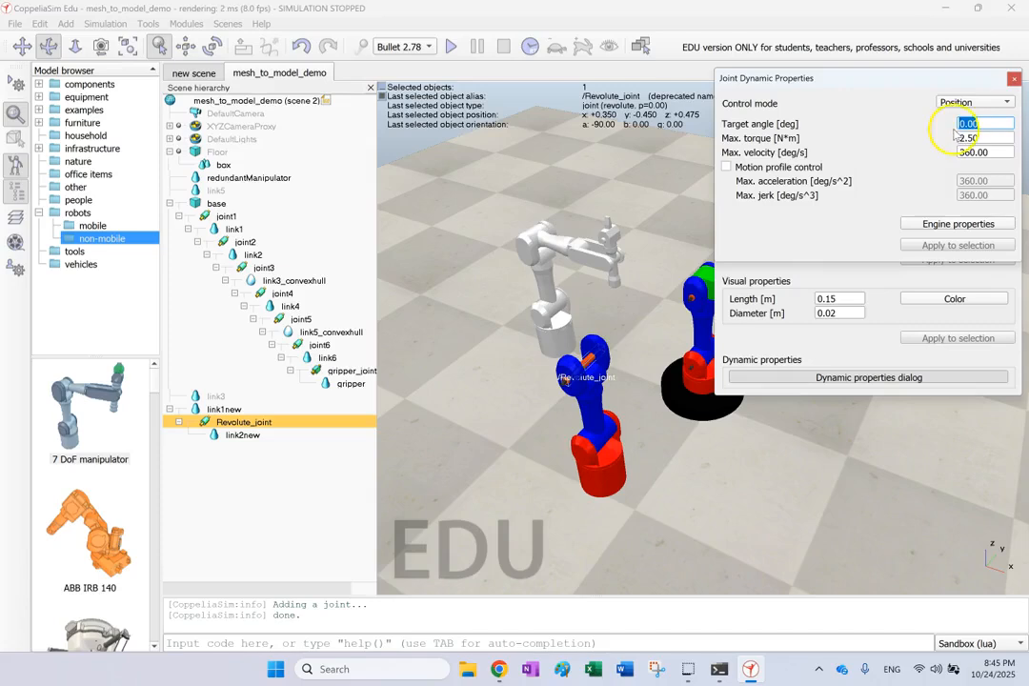
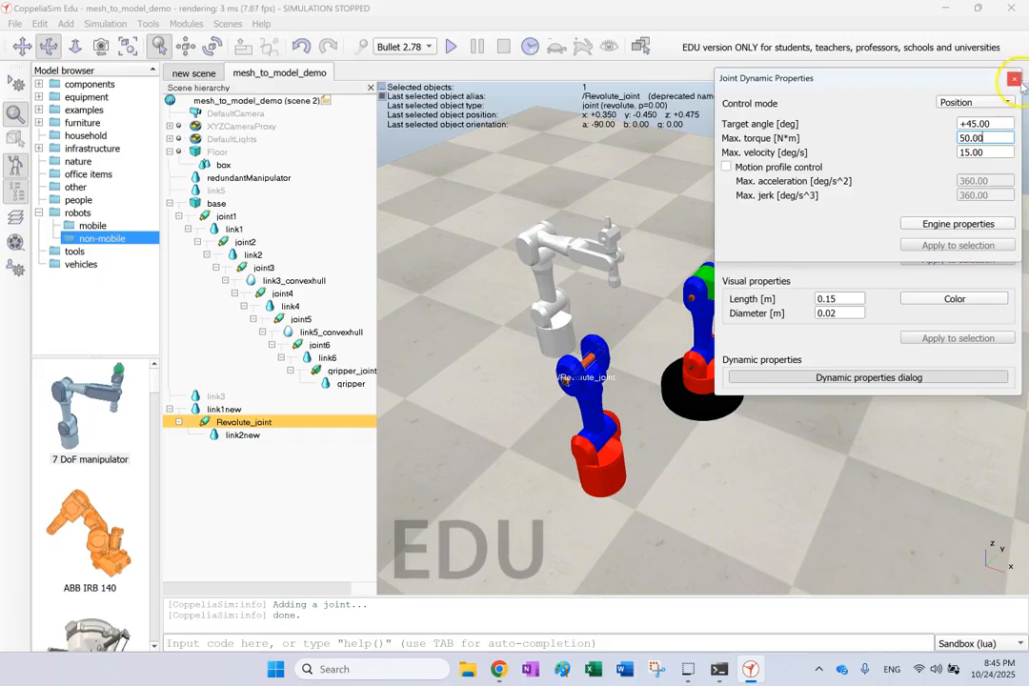
left_click(1014, 79)
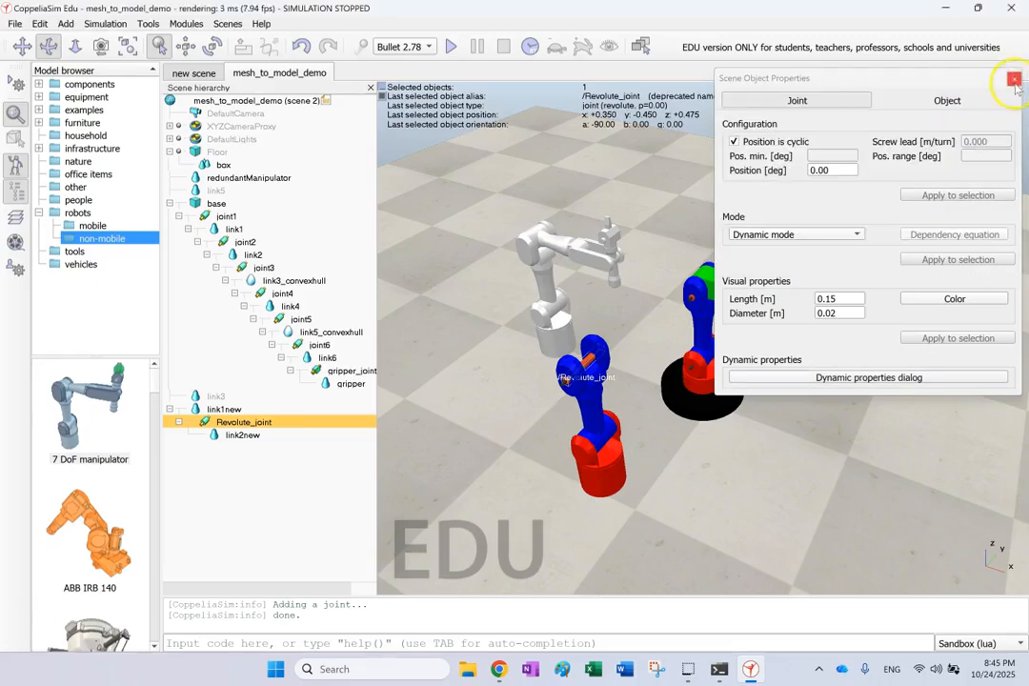
left_click(1015, 79)
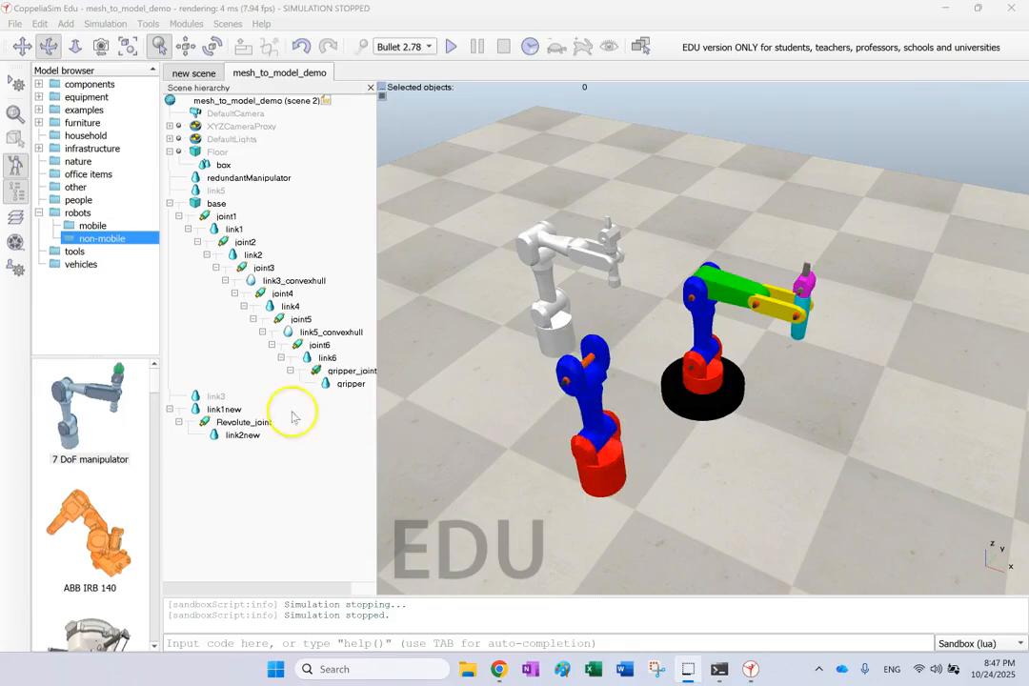
left_click(196, 410)
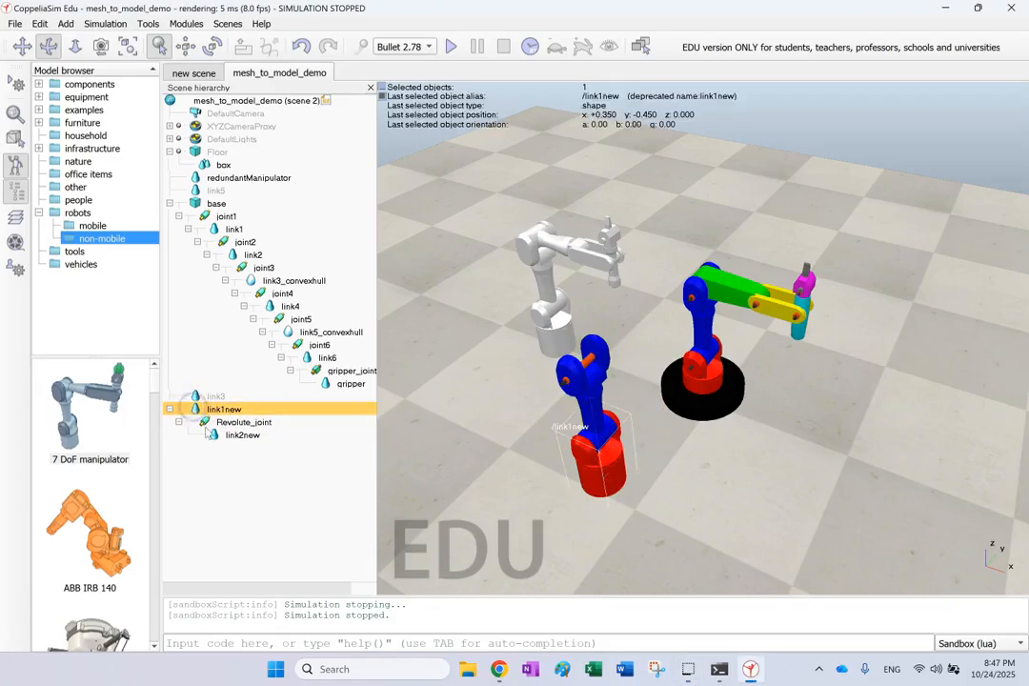
left_click(229, 435)
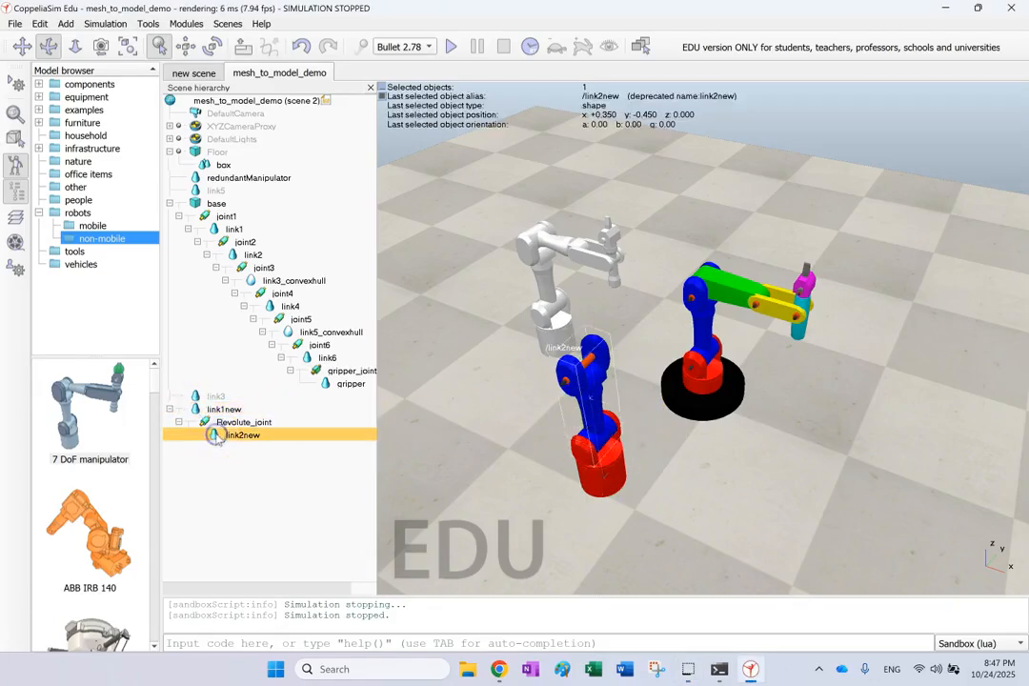
left_click(243, 495)
left_click(590, 402)
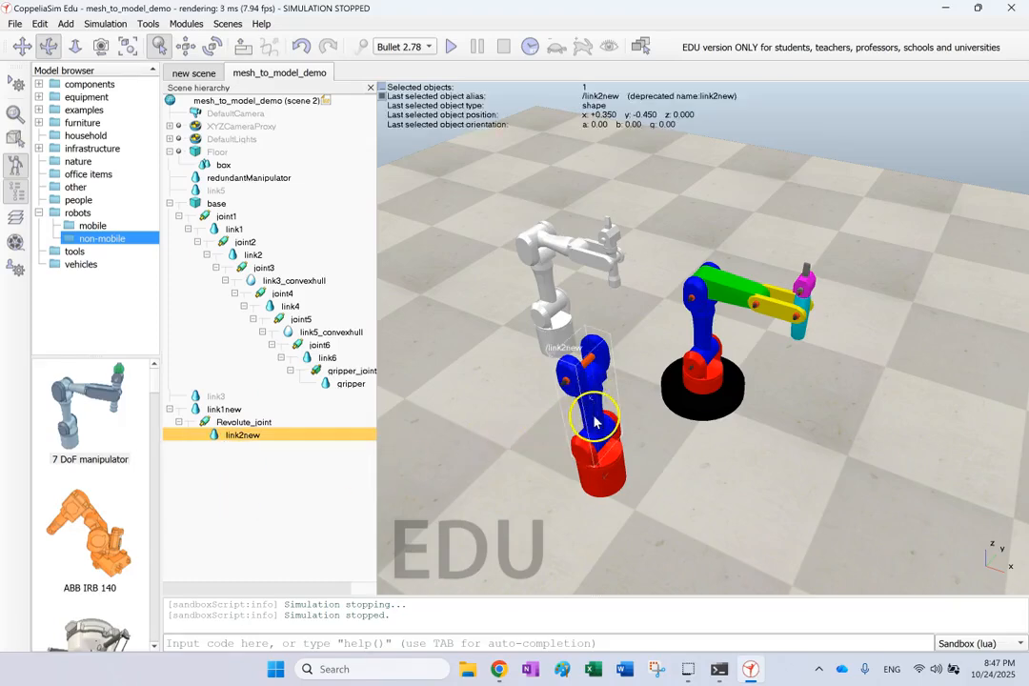
left_click(567, 377)
Try moving the revolute joint with its child link along world Y to about -0.550 m, and undo the move.
left_click(257, 428)
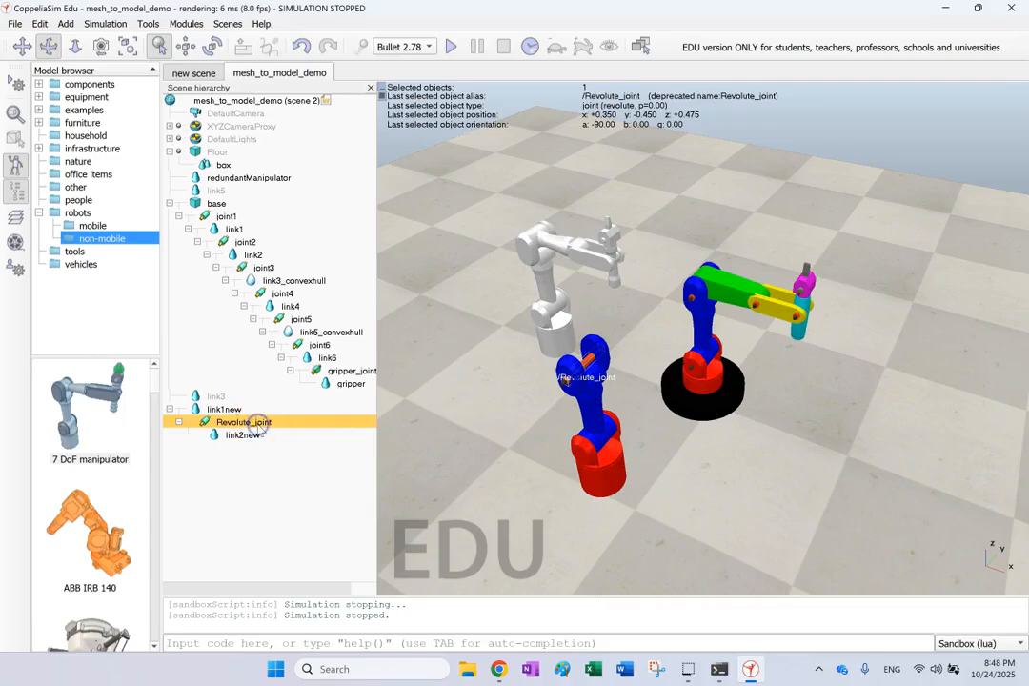
left_click(159, 46)
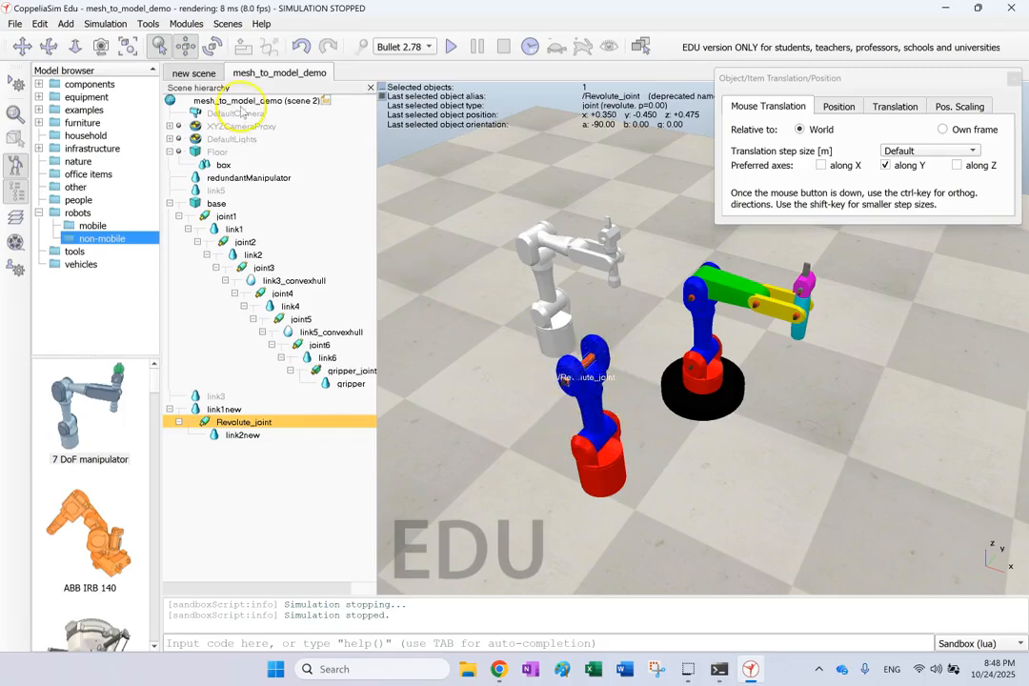
left_click_drag(557, 377, 566, 428)
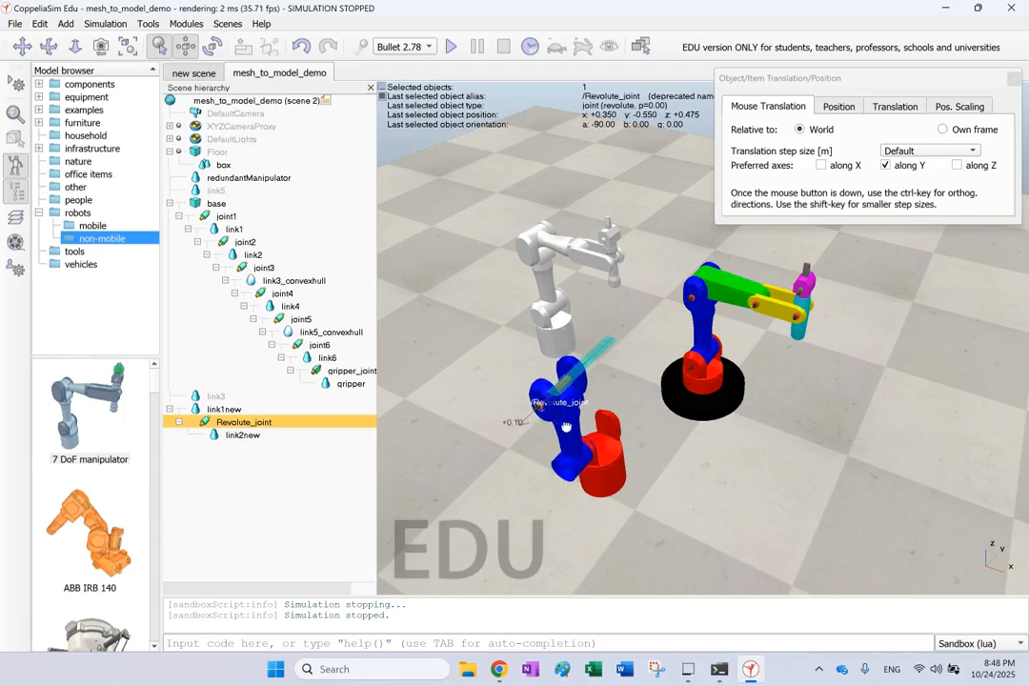
left_click(1012, 81)
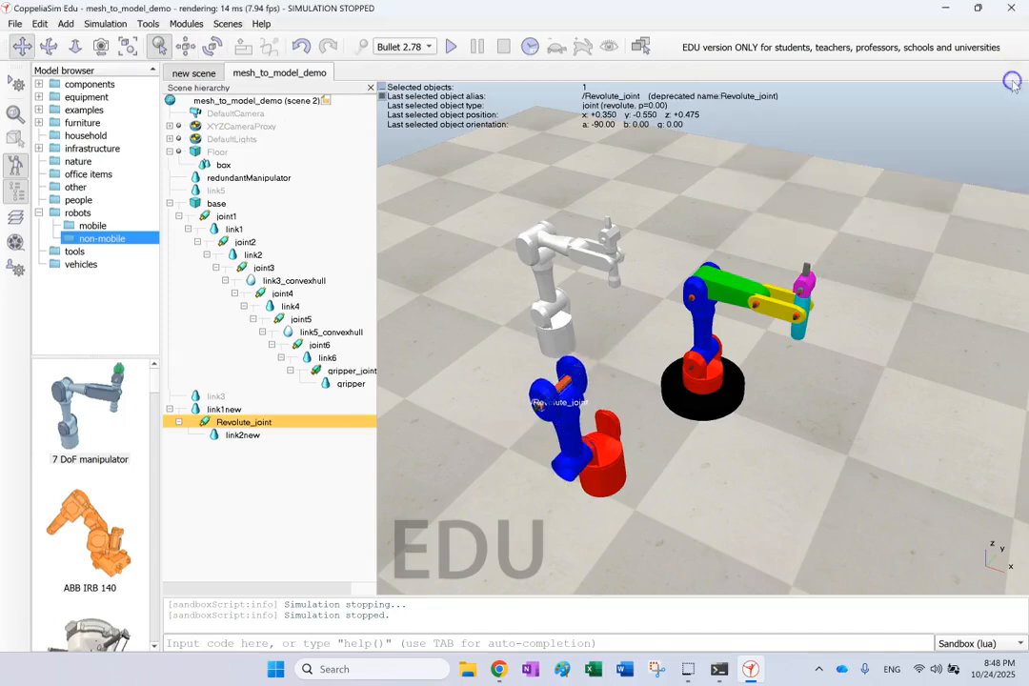
left_click(274, 510)
key("ctrl+z")
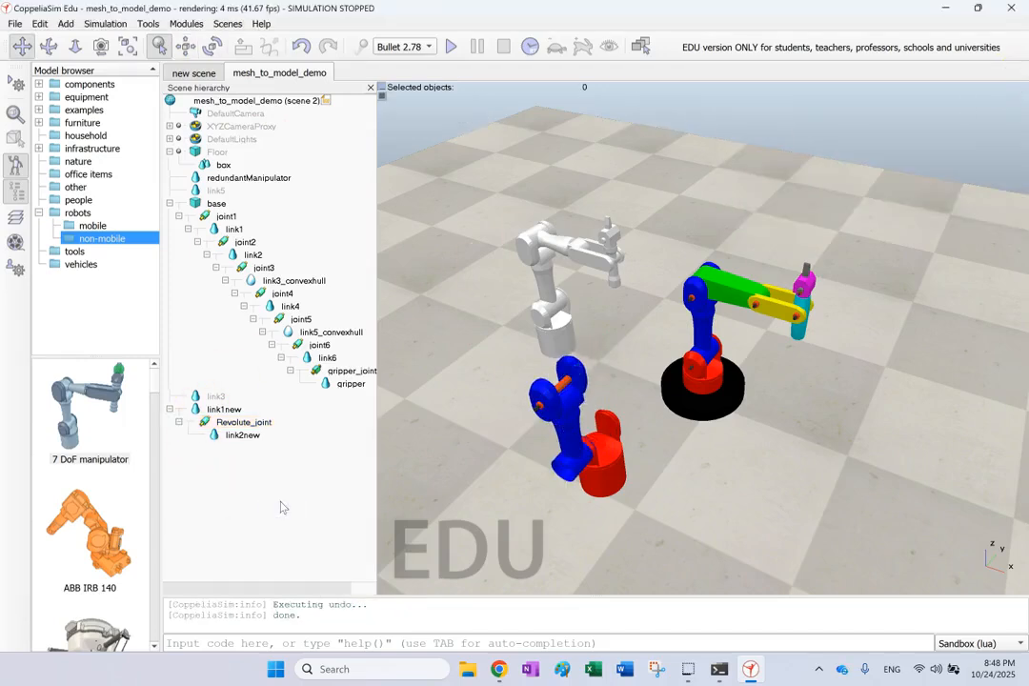
Detach link2new from the revolute joint by making it parent-less.
left_click(228, 435)
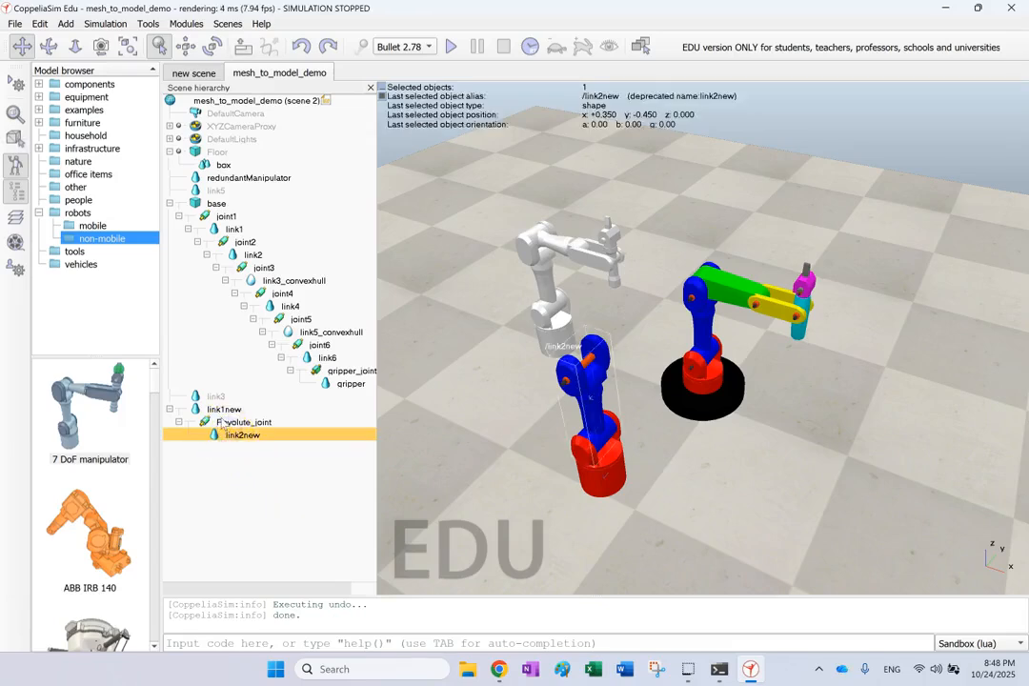
left_click(39, 23)
left_click(68, 107)
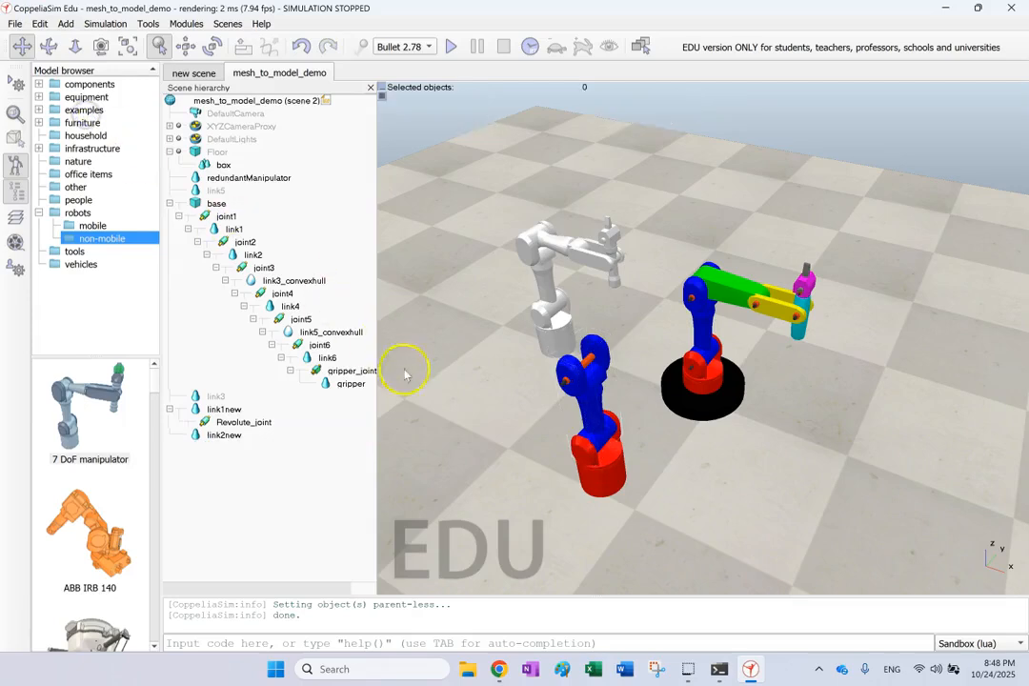
Lower the revolute joint along world Z only, to about 0.175 m, where link2new meets link1new.
left_click(244, 424)
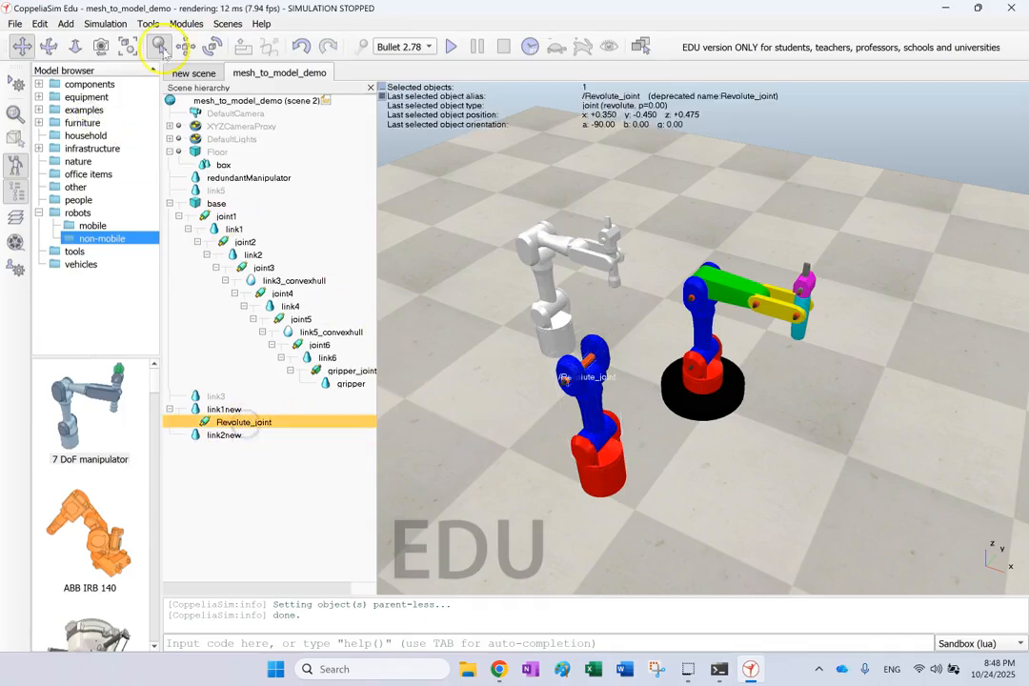
left_click(159, 46)
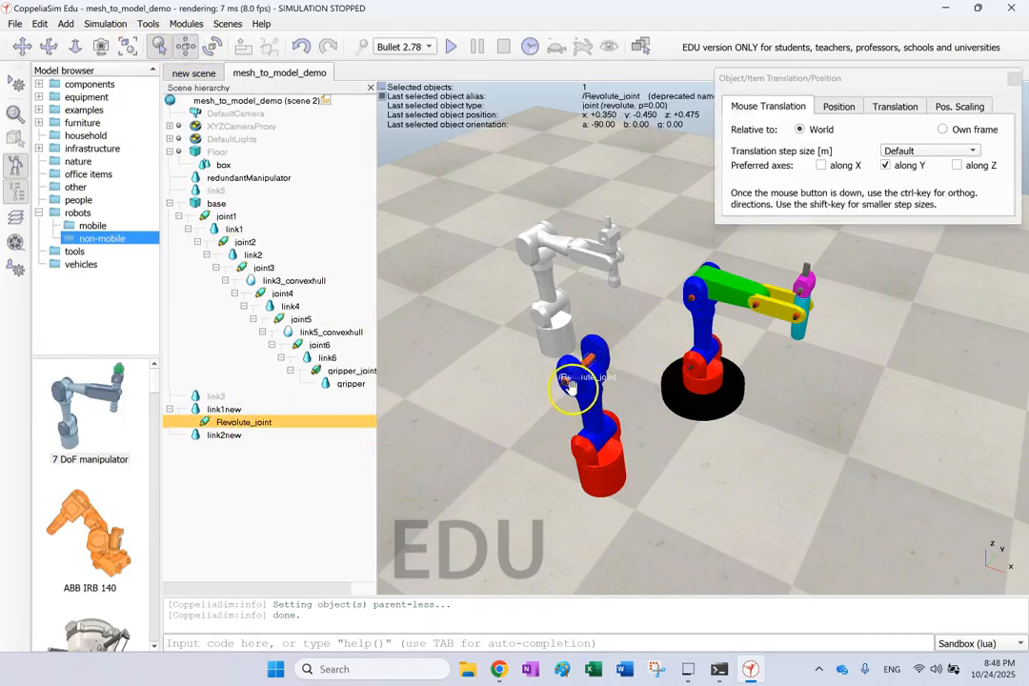
left_click(957, 165)
left_click(905, 166)
left_click_drag(562, 379, 575, 443)
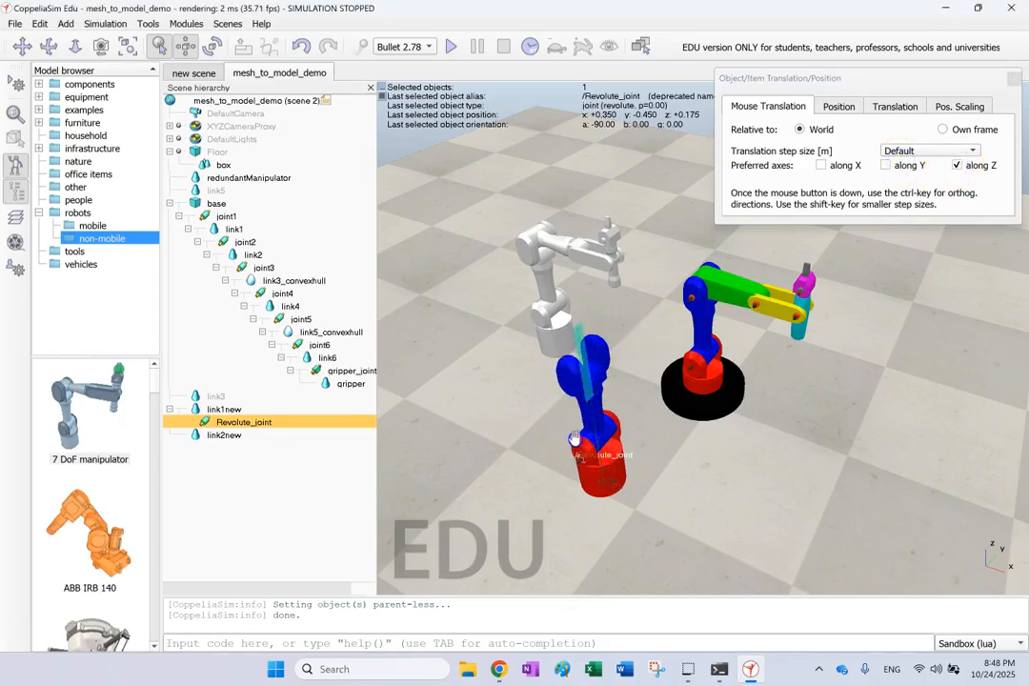
left_click(575, 444)
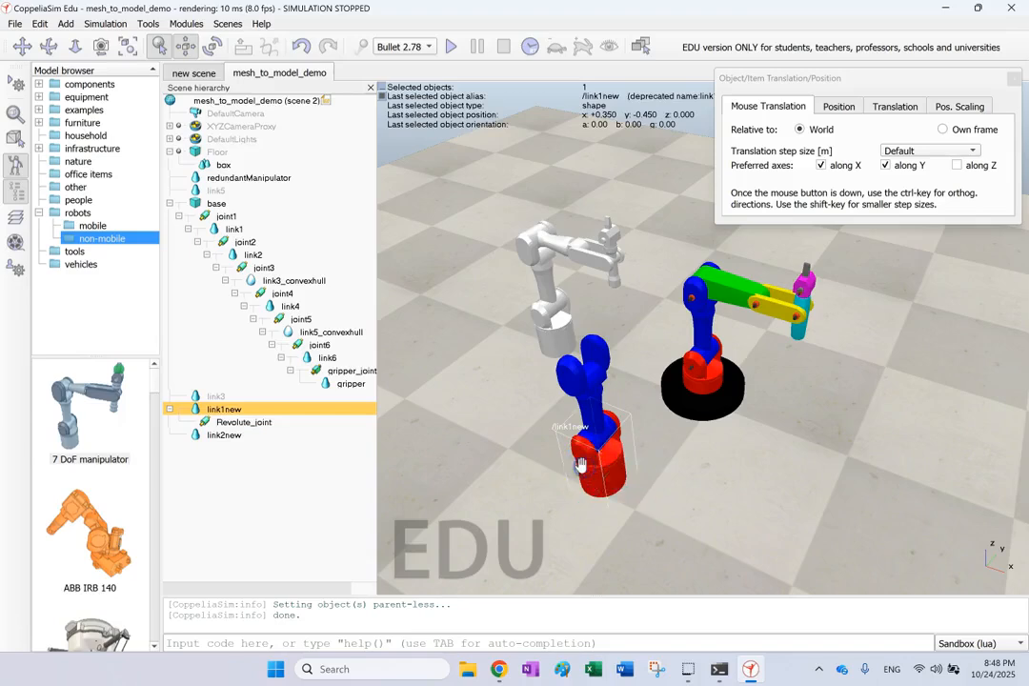
left_click(572, 462)
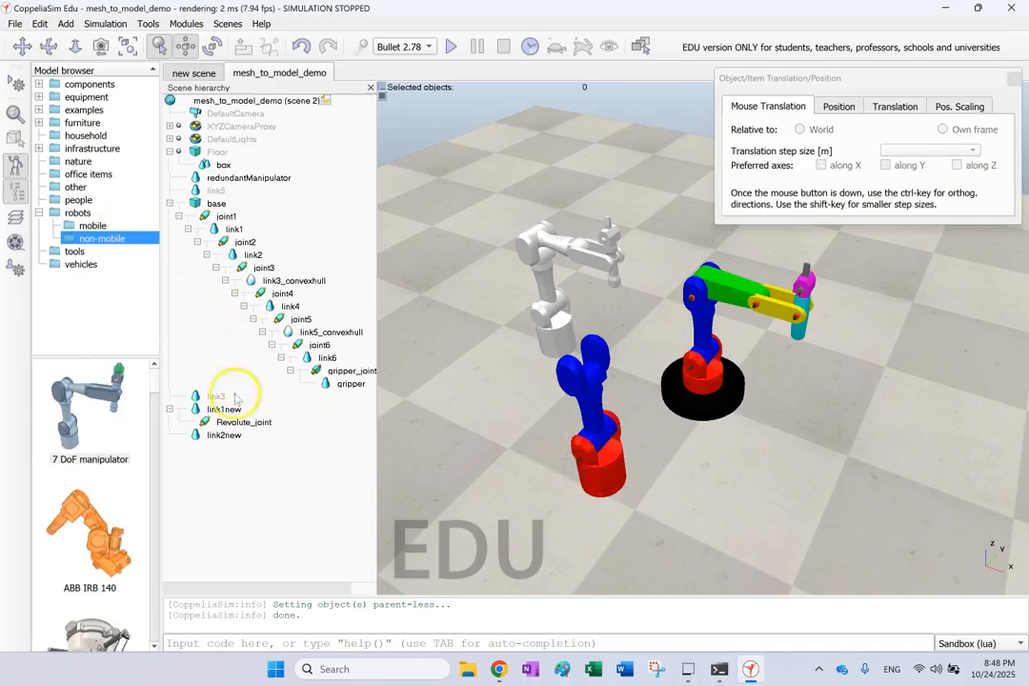
left_click(221, 422)
left_click(581, 464)
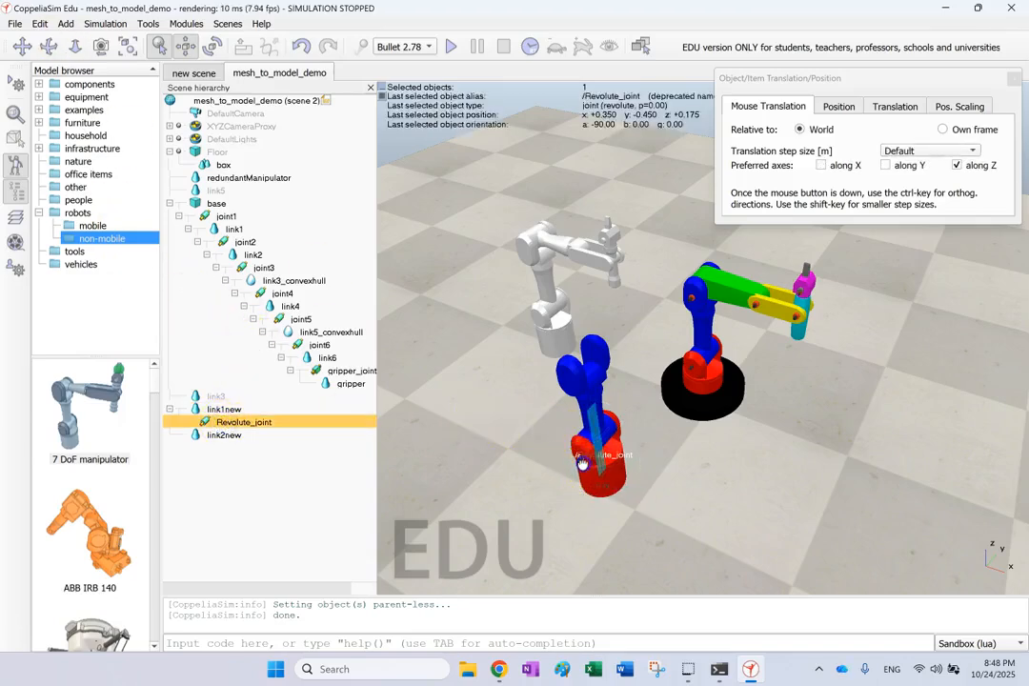
left_click(1011, 78)
left_click(948, 408)
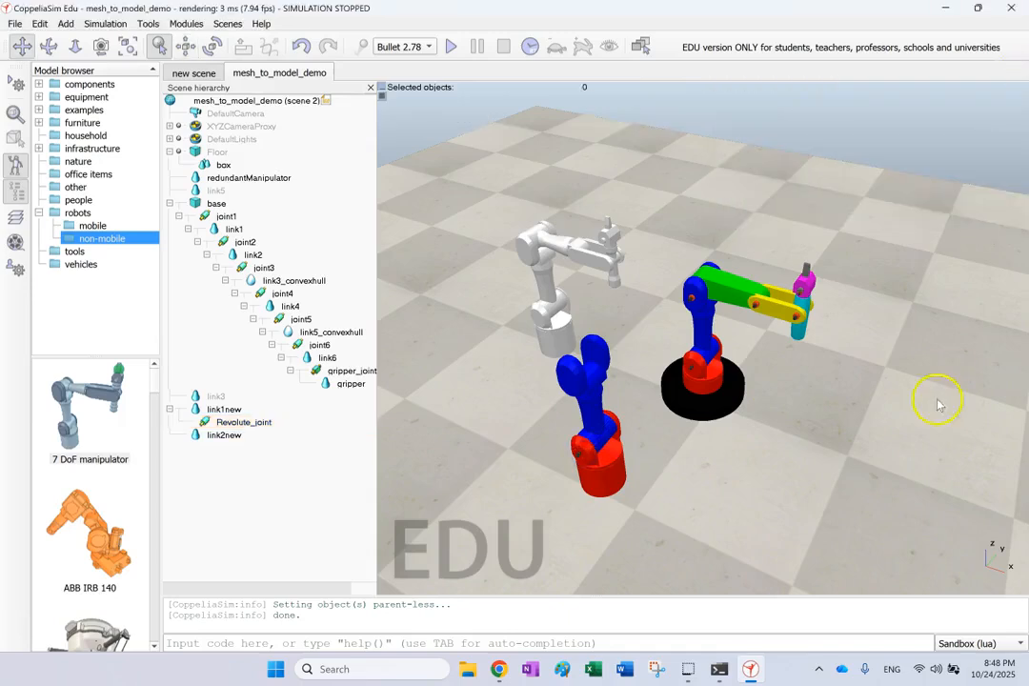
Attach the parent-less link2new under the lowered revolute joint in the scene hierarchy.
left_click(49, 46)
left_click_drag(688, 448, 532, 434)
mouse_move(227, 436)
left_mouse_down()
mouse_move(230, 420)
mouse_move(240, 422)
left_mouse_up()
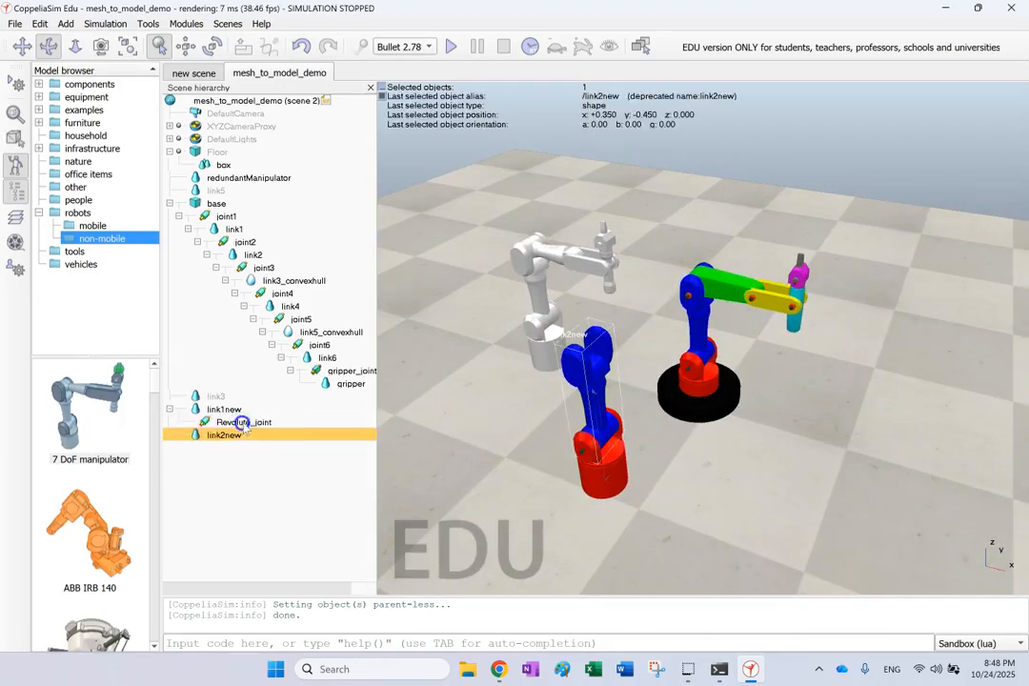
Open the rigid body dynamic properties of link2new.
left_click(655, 517)
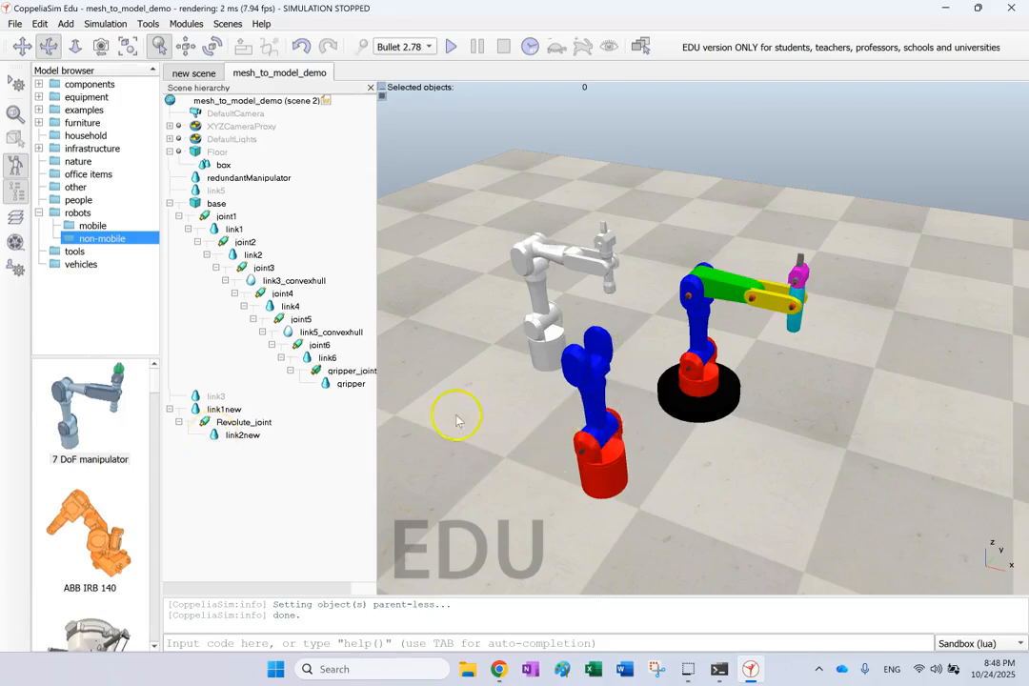
double_click(214, 437)
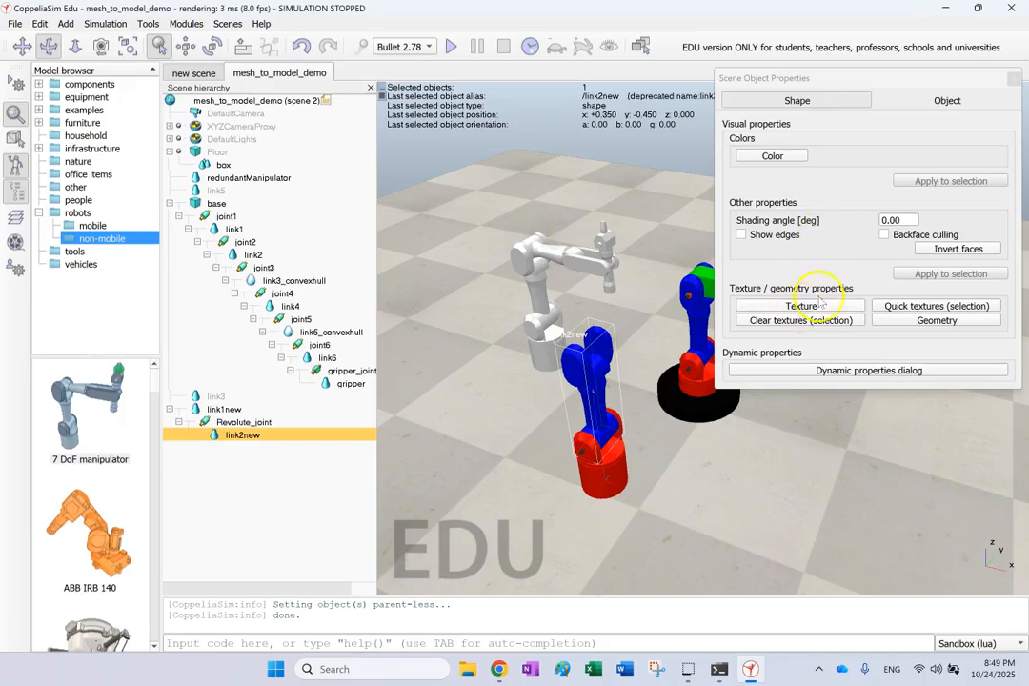
left_click(888, 370)
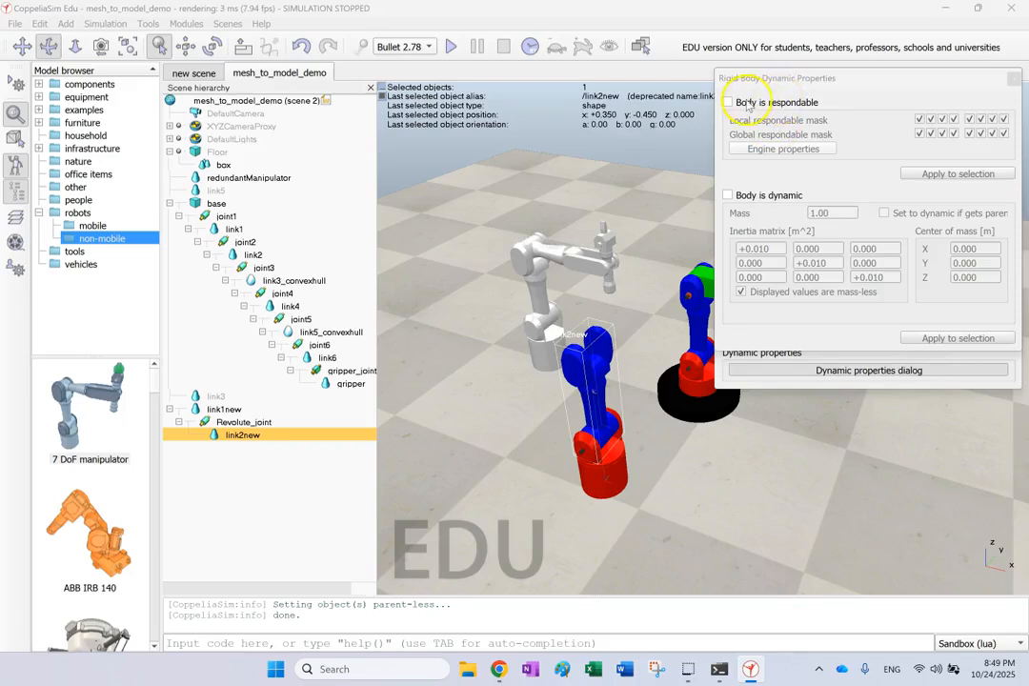
left_click_drag(599, 381, 583, 412)
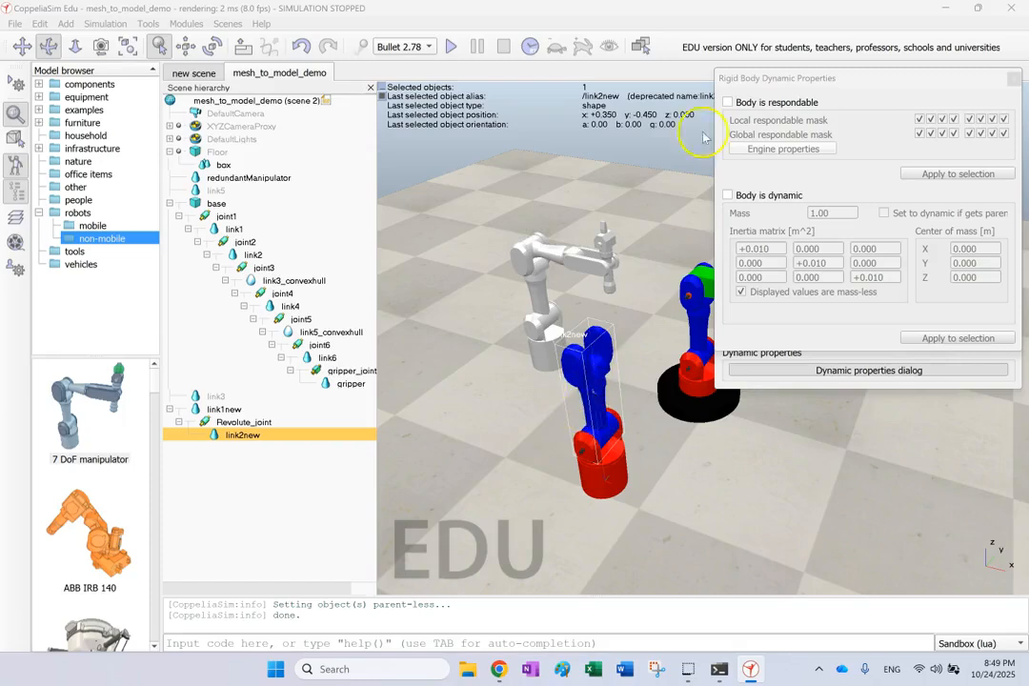
Try making link2new a respondable body, and turn the option back off.
left_click(728, 102)
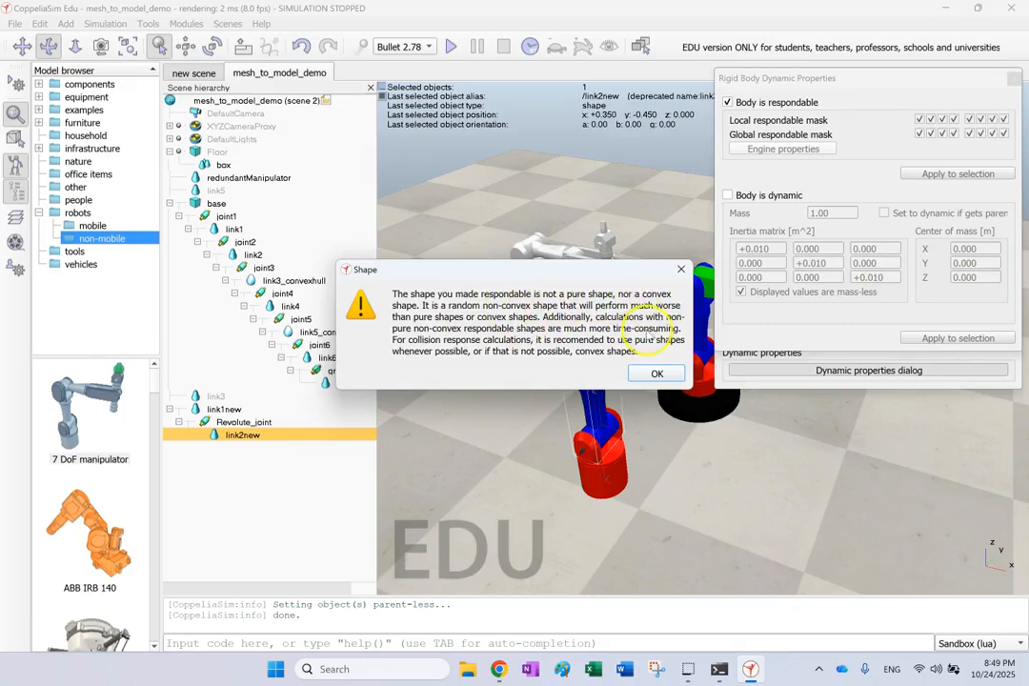
left_click(665, 374)
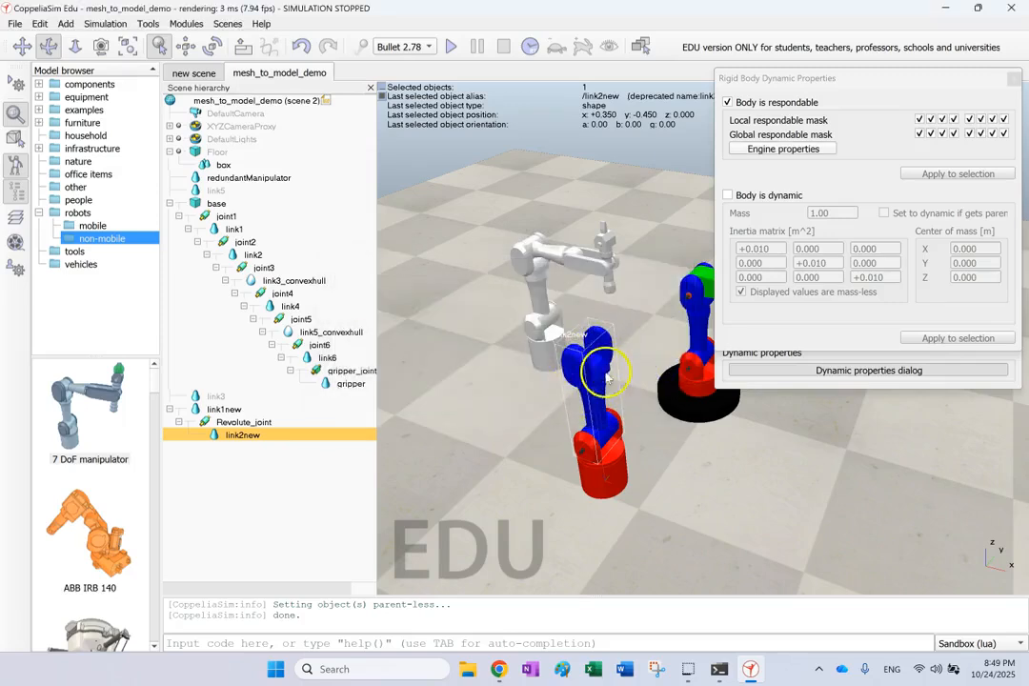
left_click(743, 99)
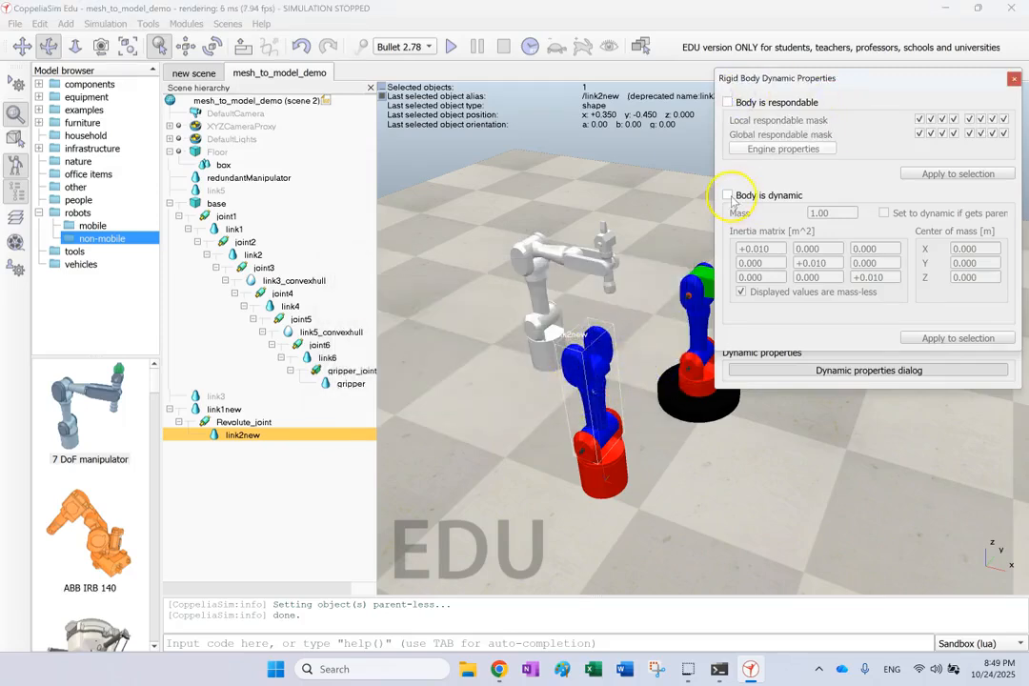
Make link2new a dynamic body and close its dynamic properties.
left_click(728, 196)
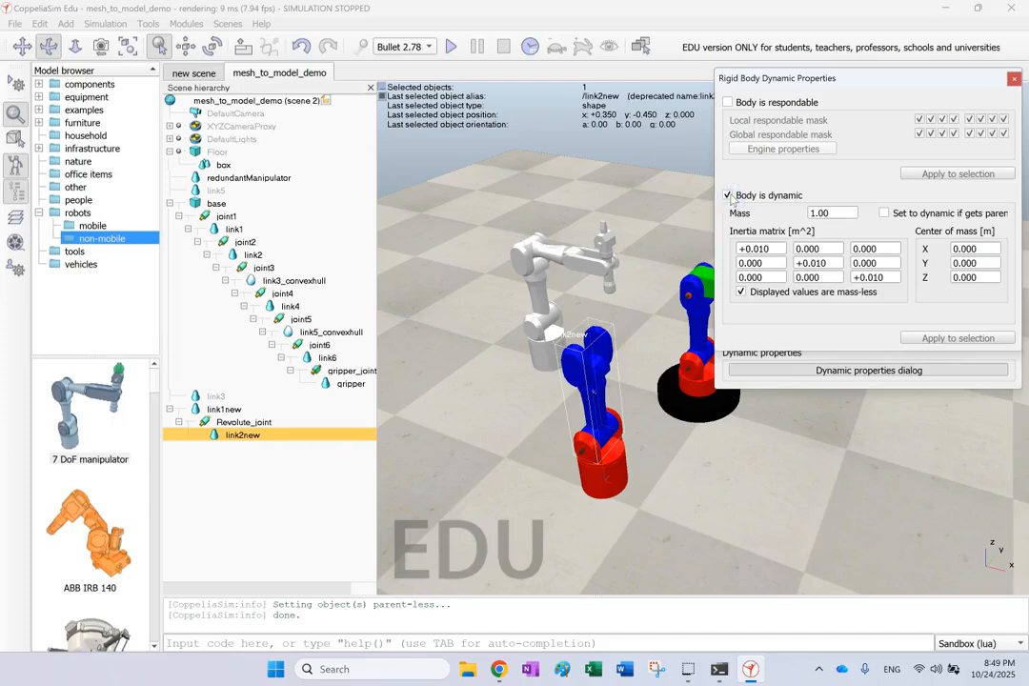
left_click(1014, 79)
Examine whether link1new is set as respondable or dynamic in its rigid body dynamic properties.
left_click(608, 465)
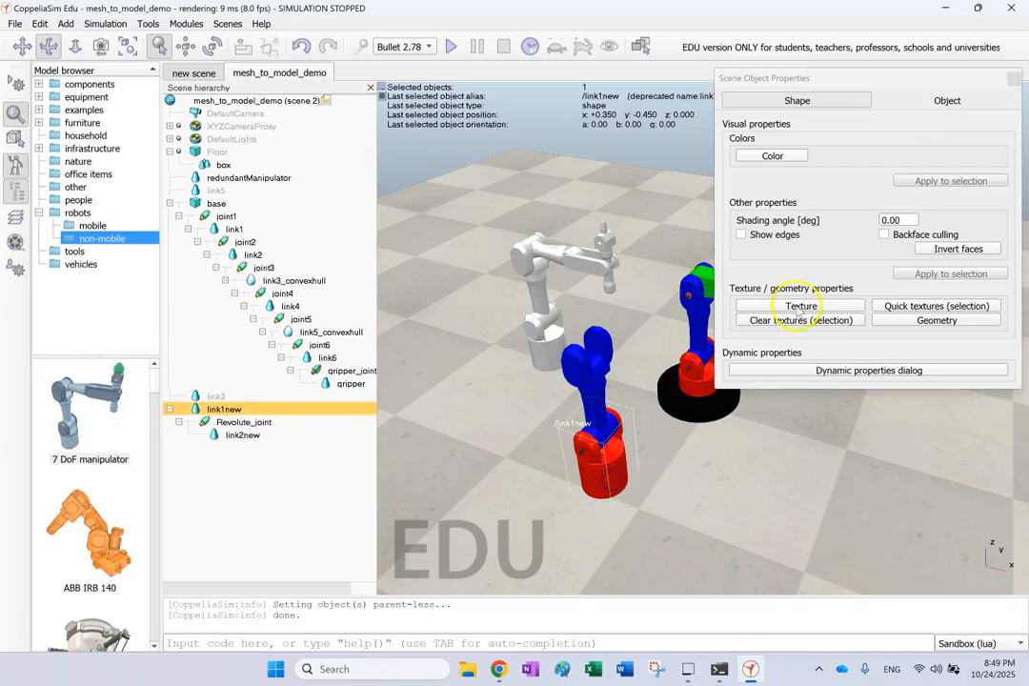
left_click(1013, 80)
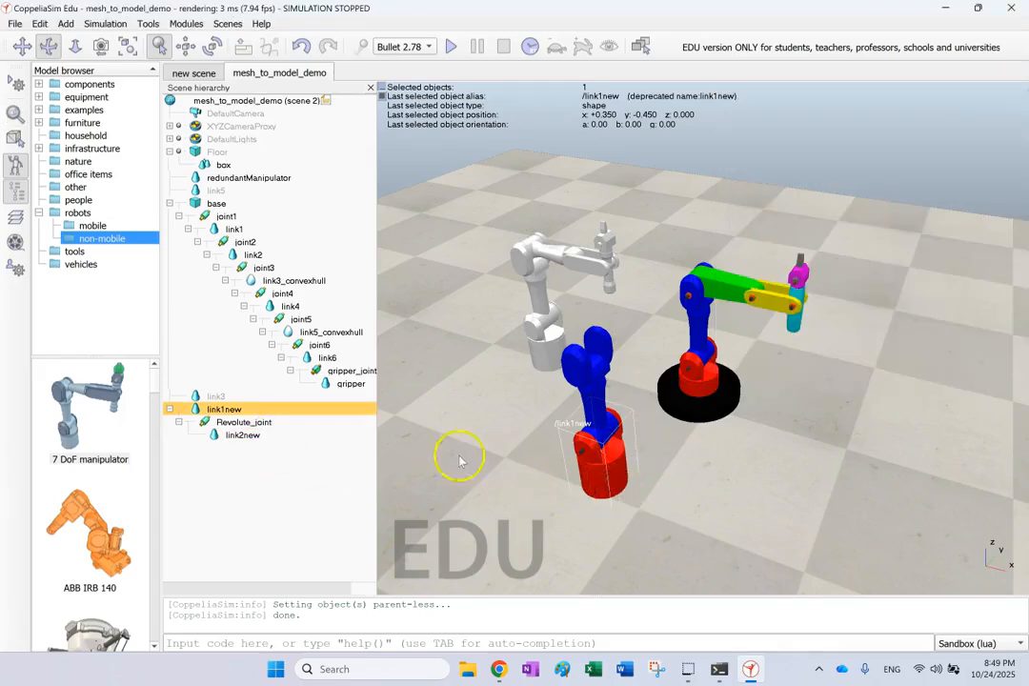
double_click(198, 407)
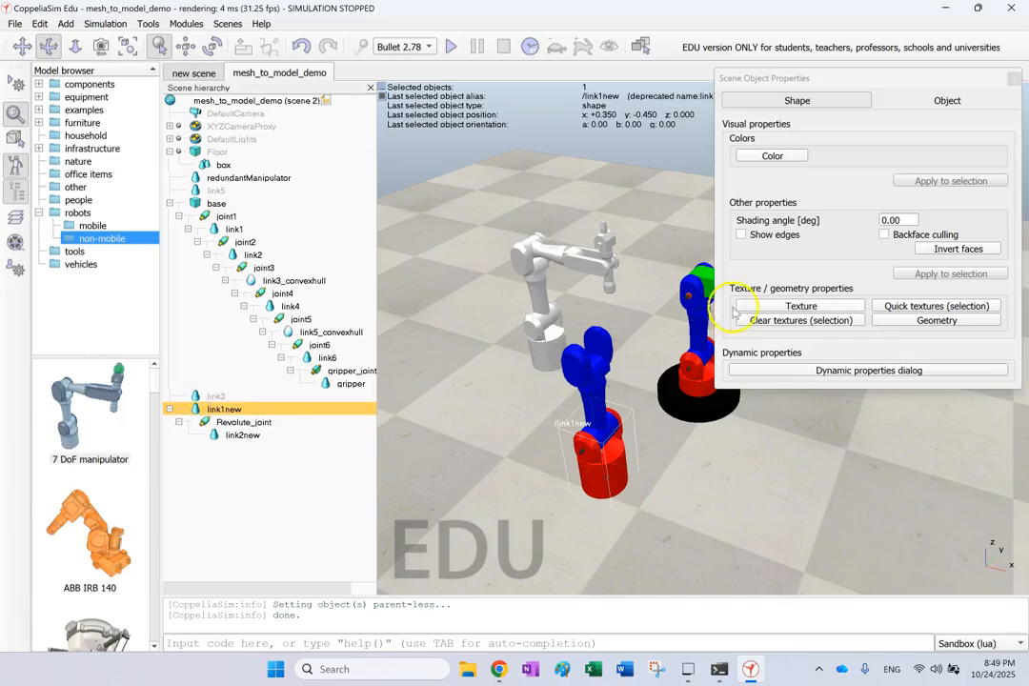
left_click(811, 372)
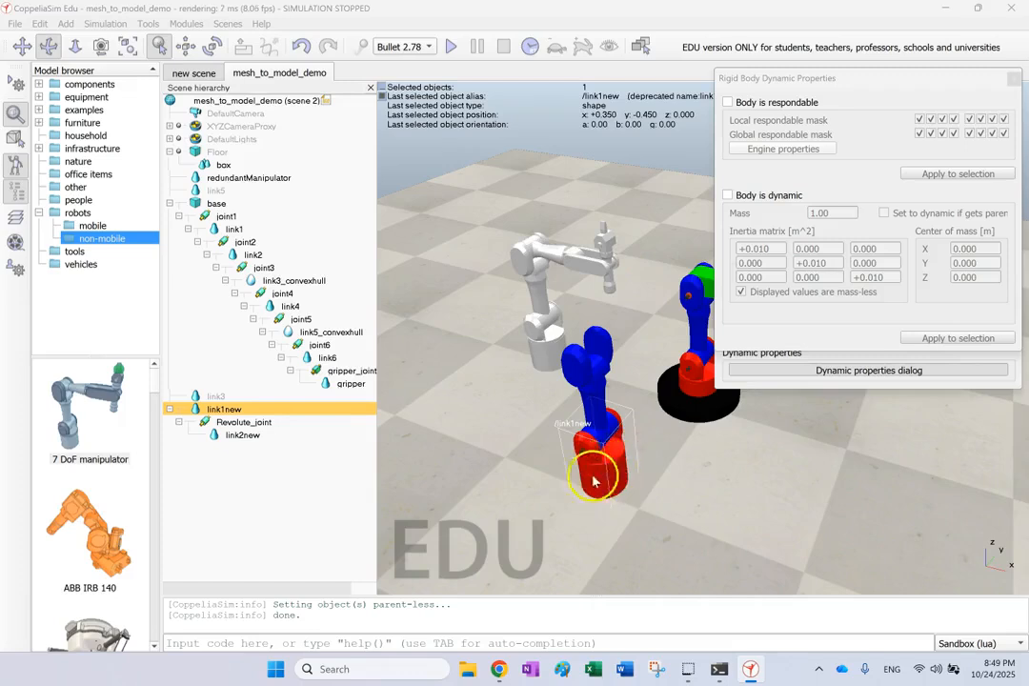
left_click(1013, 80)
left_click(1013, 80)
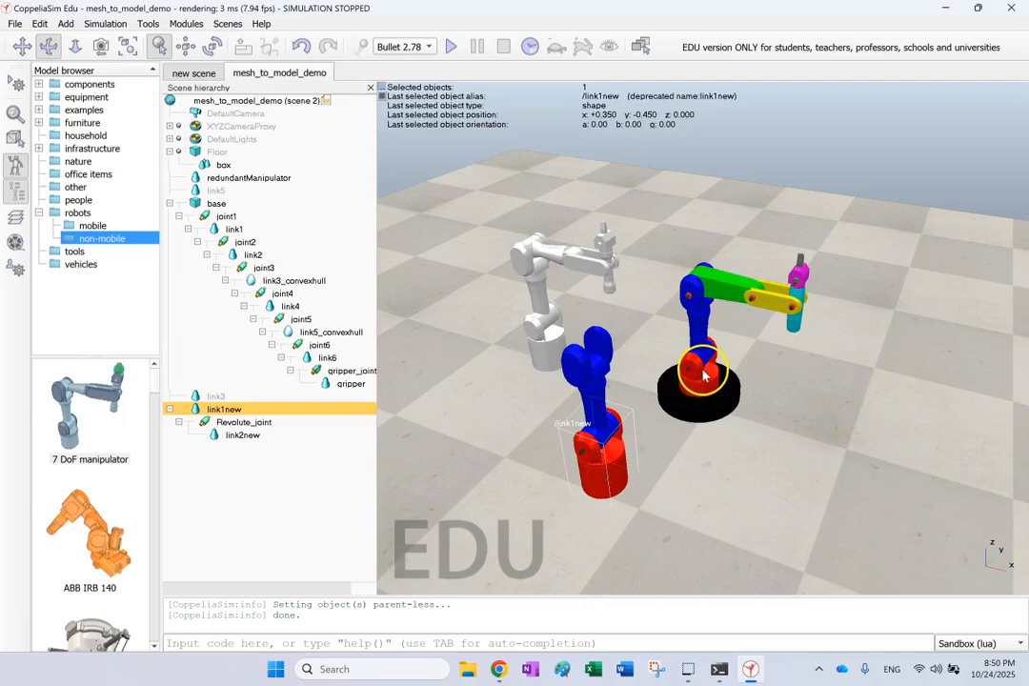
Examine joint1 at the base of the finished colored arm, and compare it with link2new and link1new.
left_click(226, 216)
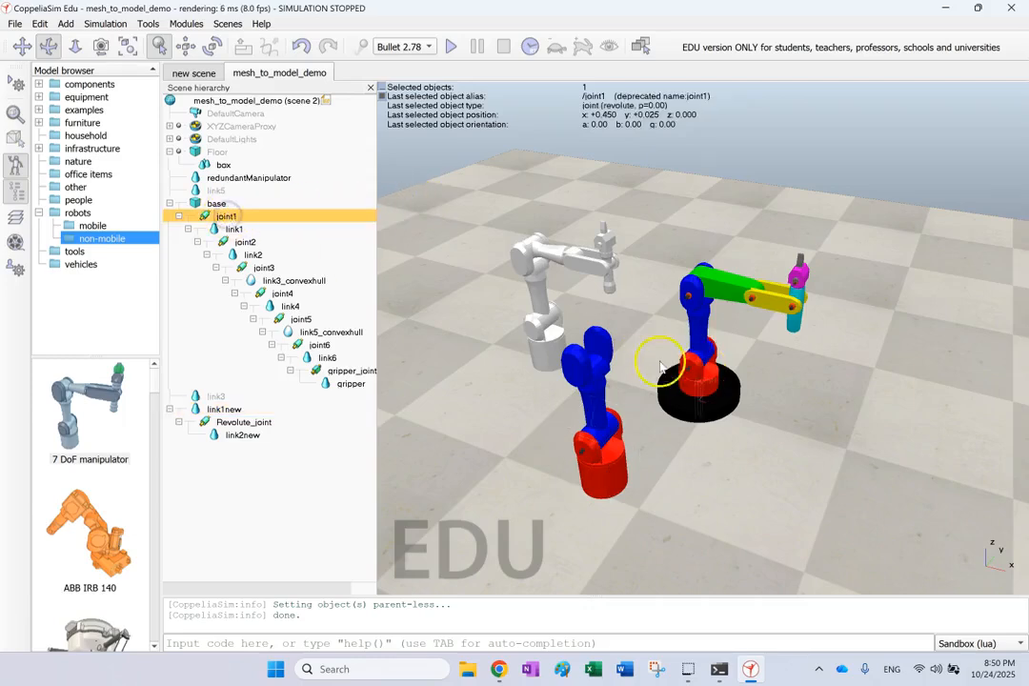
scroll(689, 386, "up", 5)
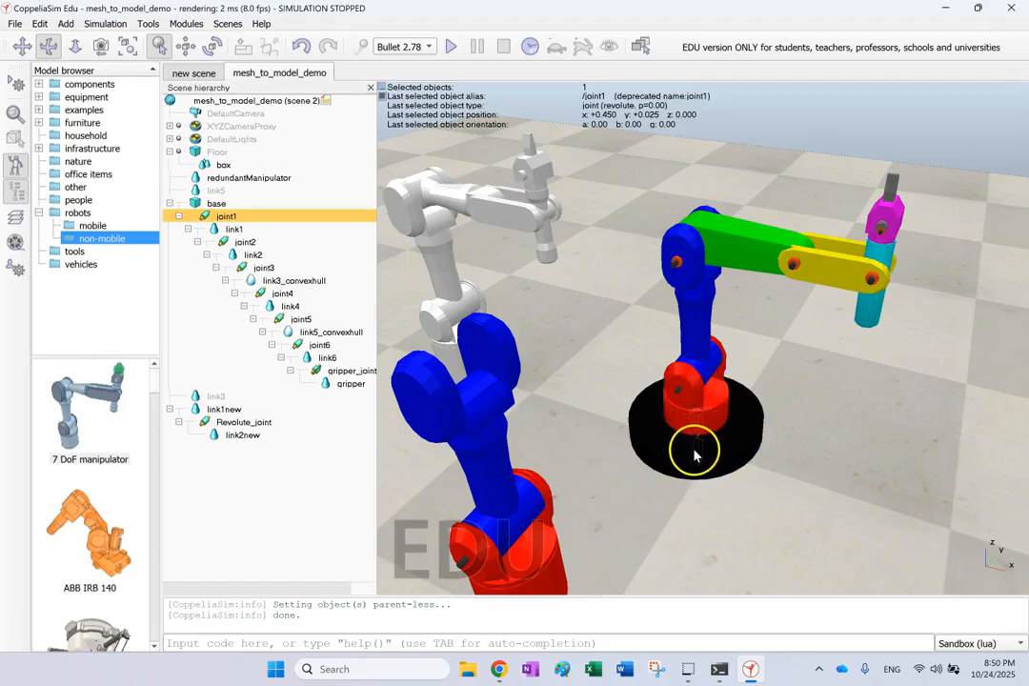
scroll(693, 448, "down", 5)
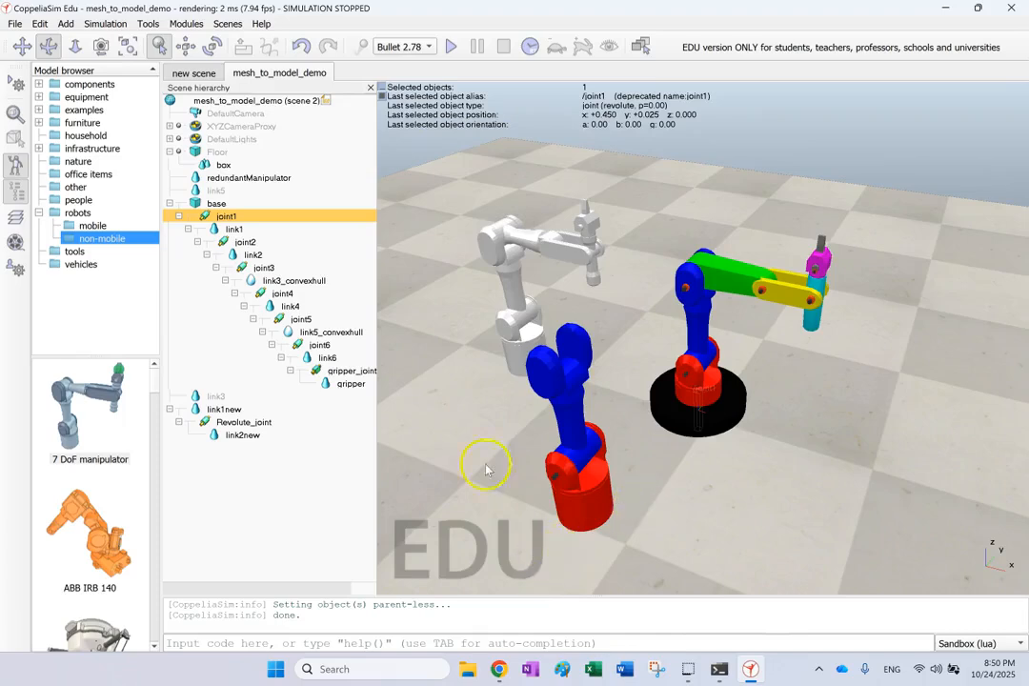
left_click(586, 408)
left_click(584, 411)
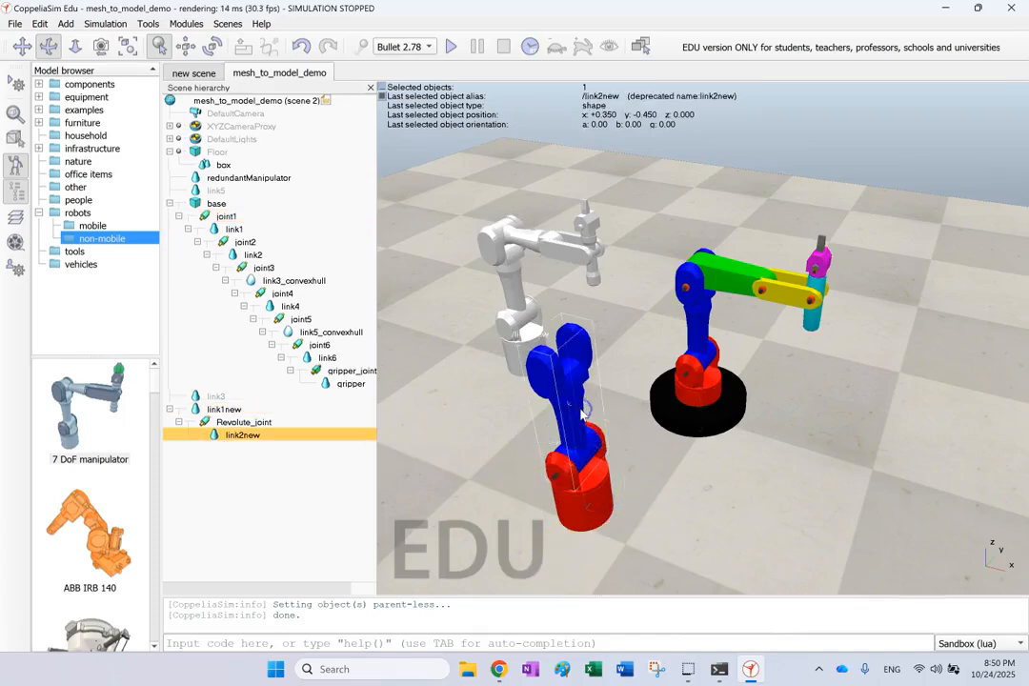
left_click(194, 408)
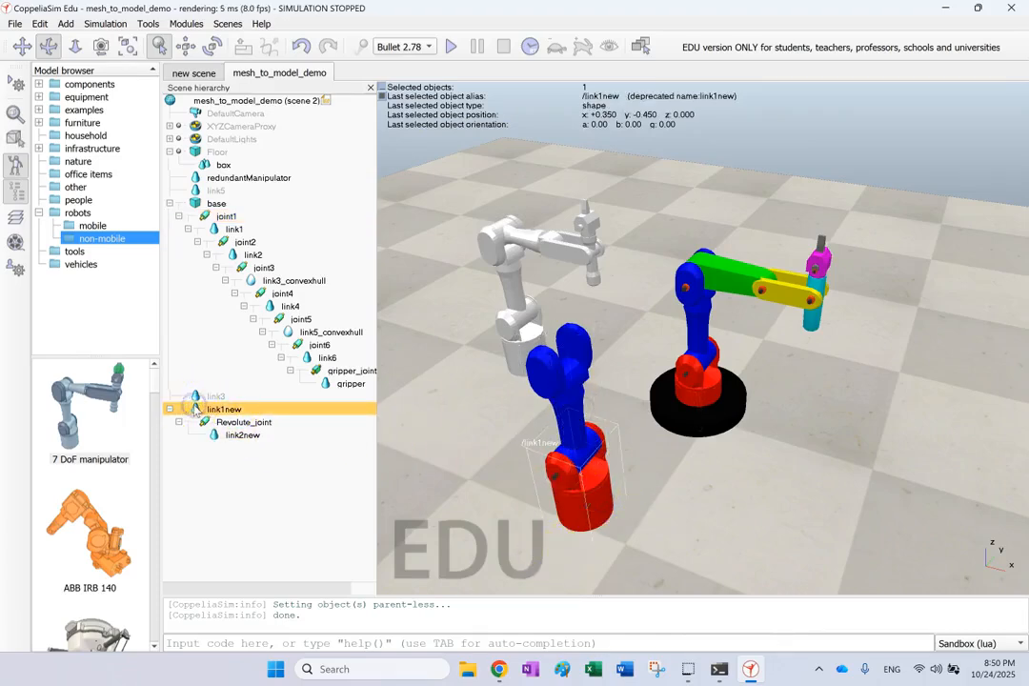
left_click_drag(503, 400, 509, 326)
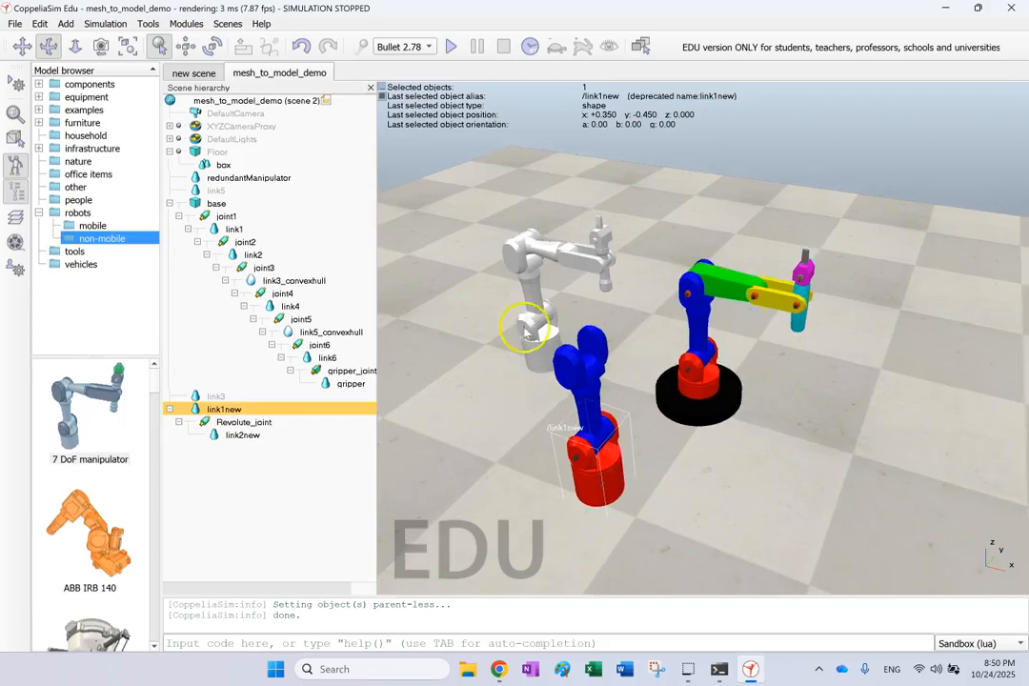
Run the simulation, slow it down to a 5 ms time step, and stop it.
left_click(454, 48)
left_click(557, 48)
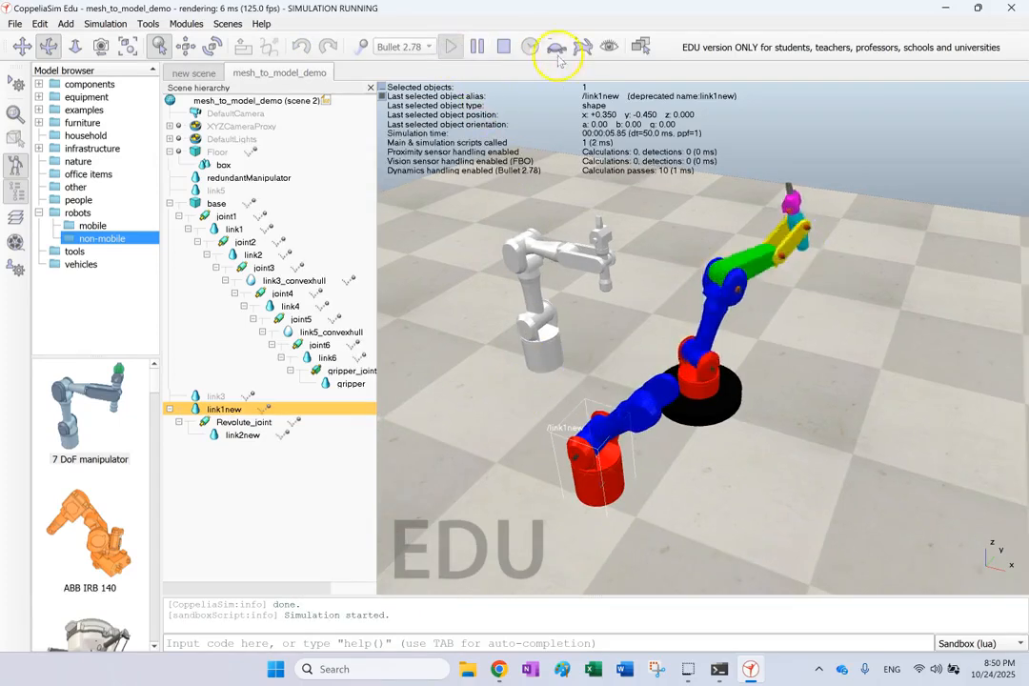
left_click(558, 51)
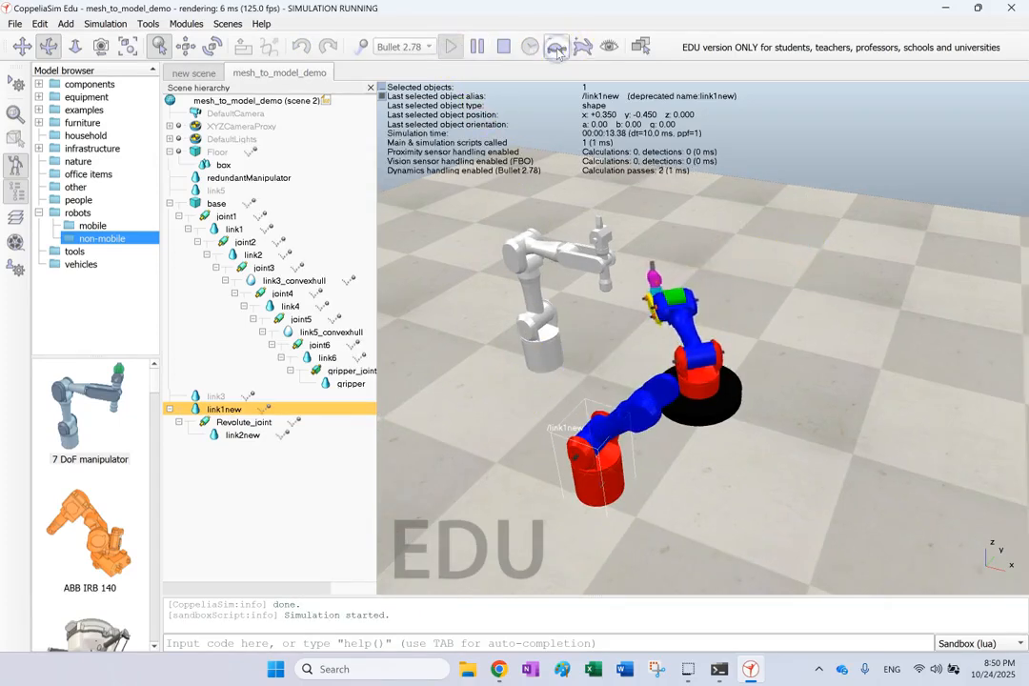
left_click(558, 51)
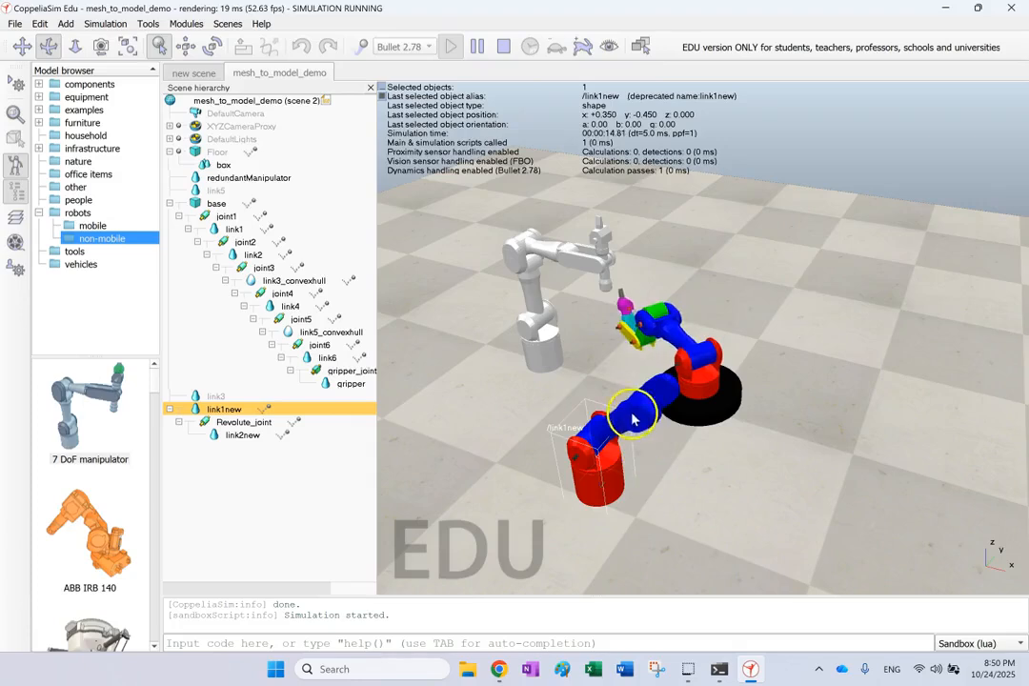
left_click(503, 47)
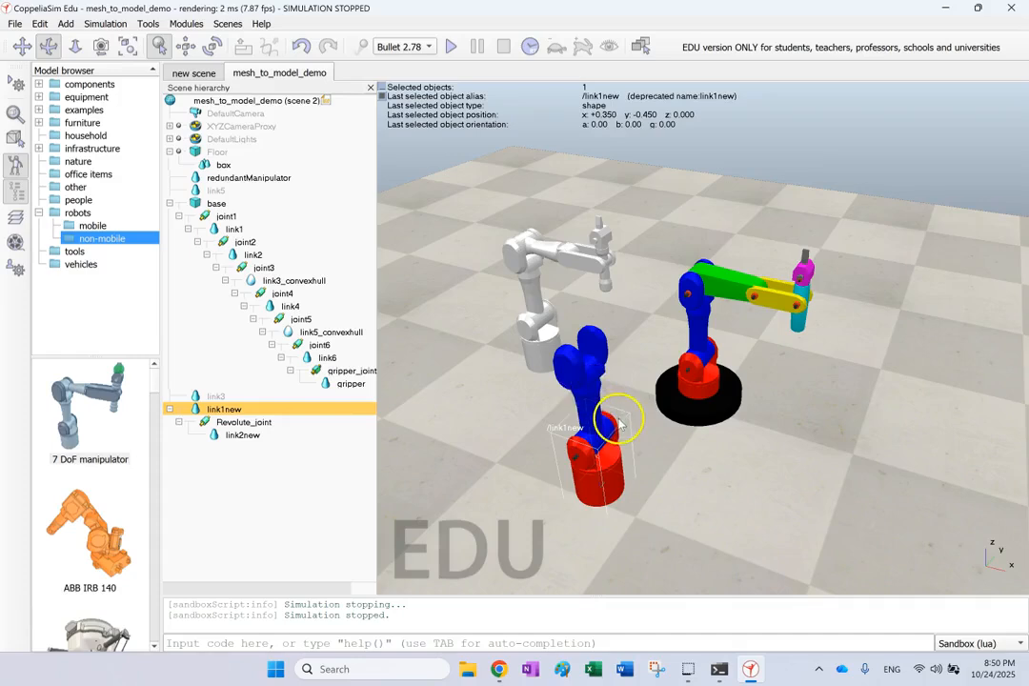
Set the maximum velocity of the revolute joint between link1new and link2new to 5 deg/s.
double_click(204, 423)
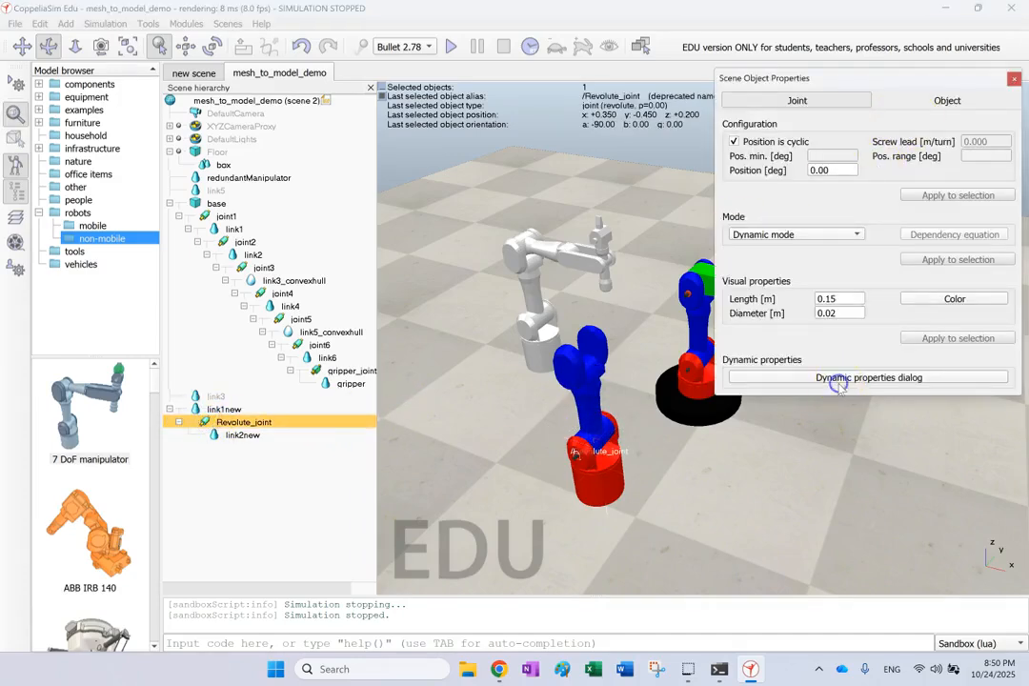
left_click(882, 378)
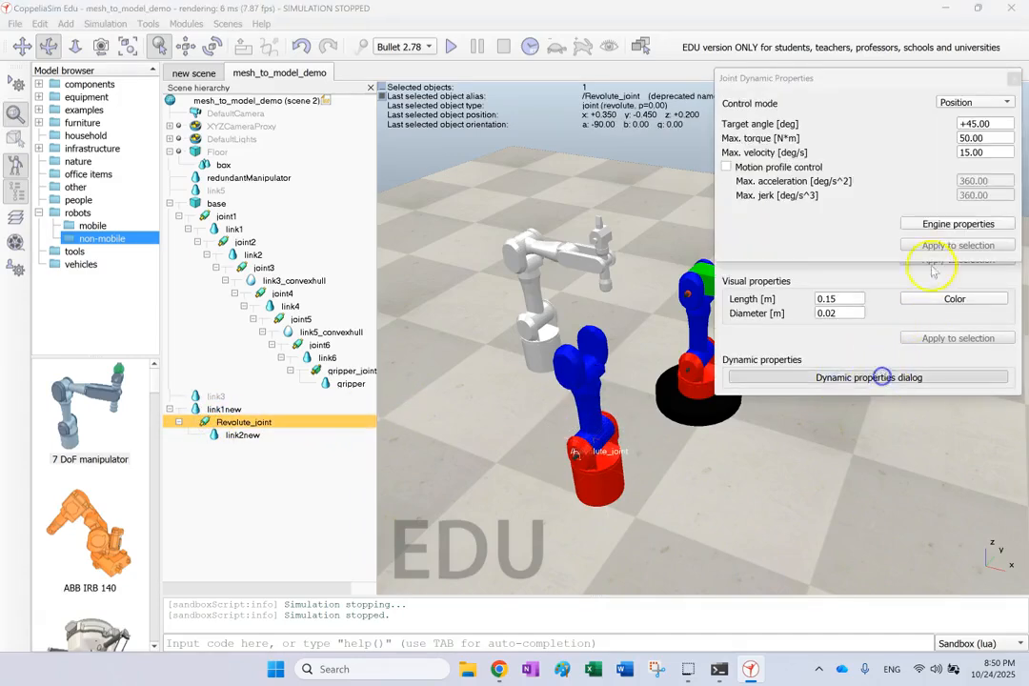
double_click(981, 152)
type("5.00")
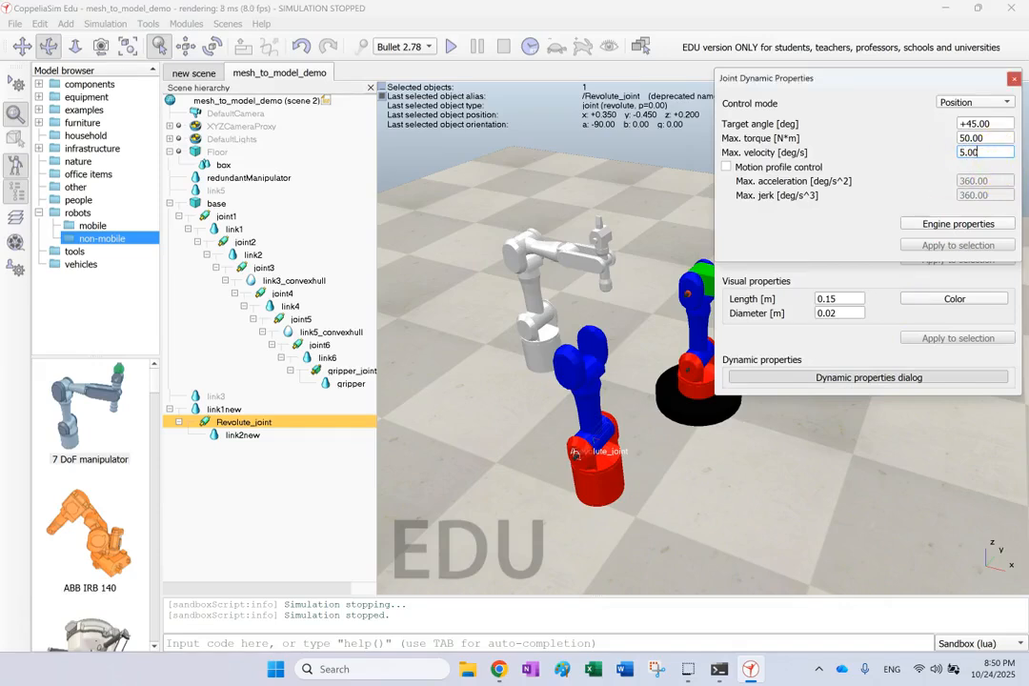
left_click(1014, 79)
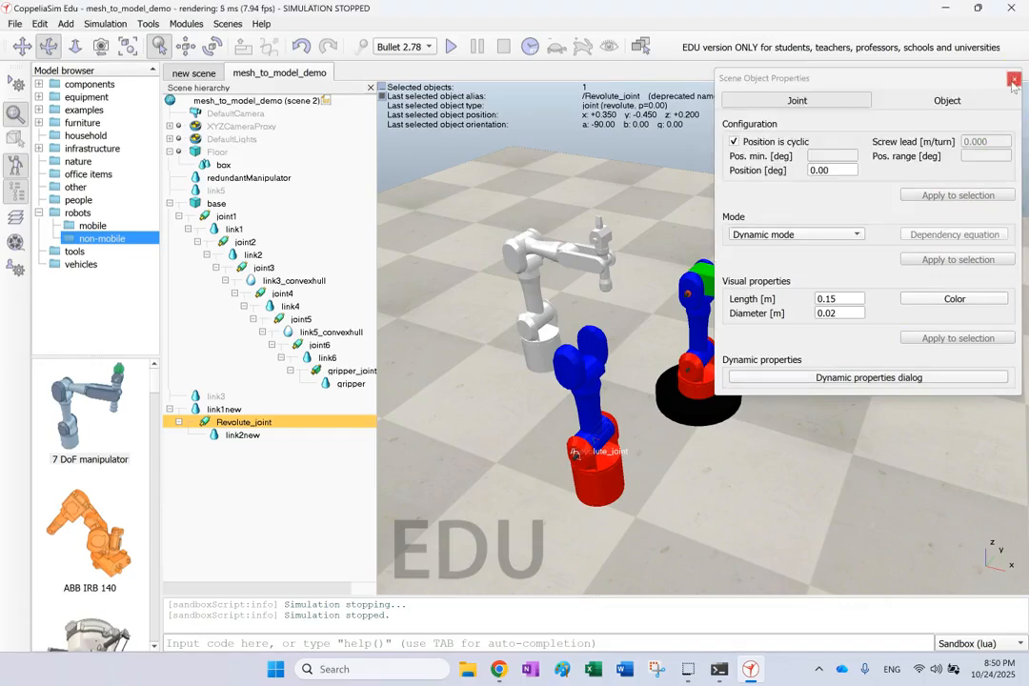
left_click(1013, 80)
Run the simulation to check link2new's motion, stop it, and inspect the gripper joint in the finished arm.
left_click(452, 47)
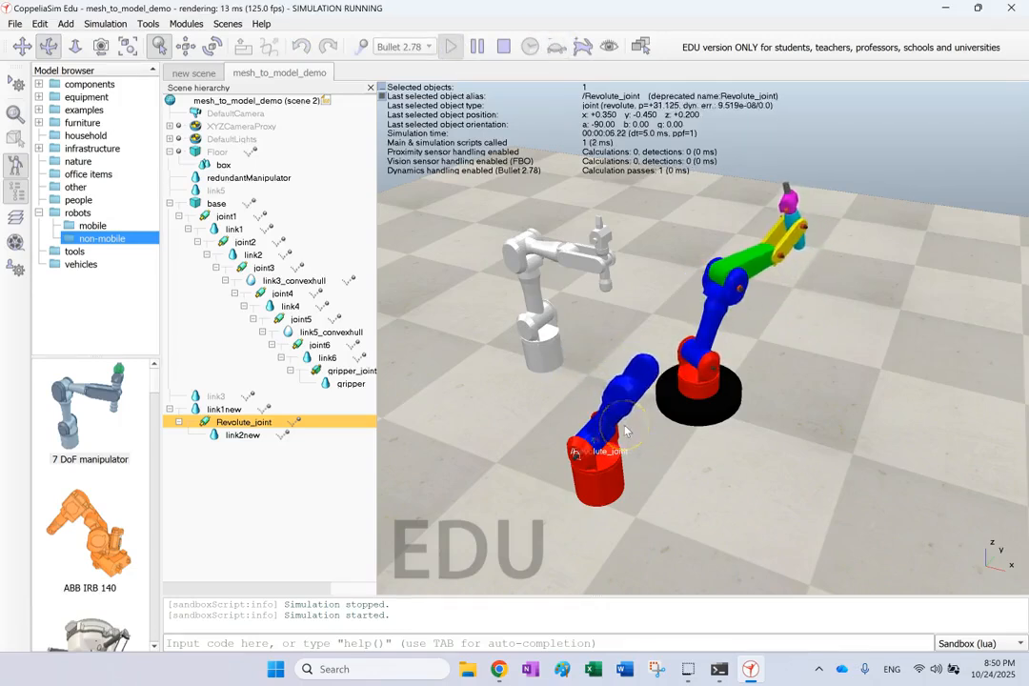
left_click(504, 47)
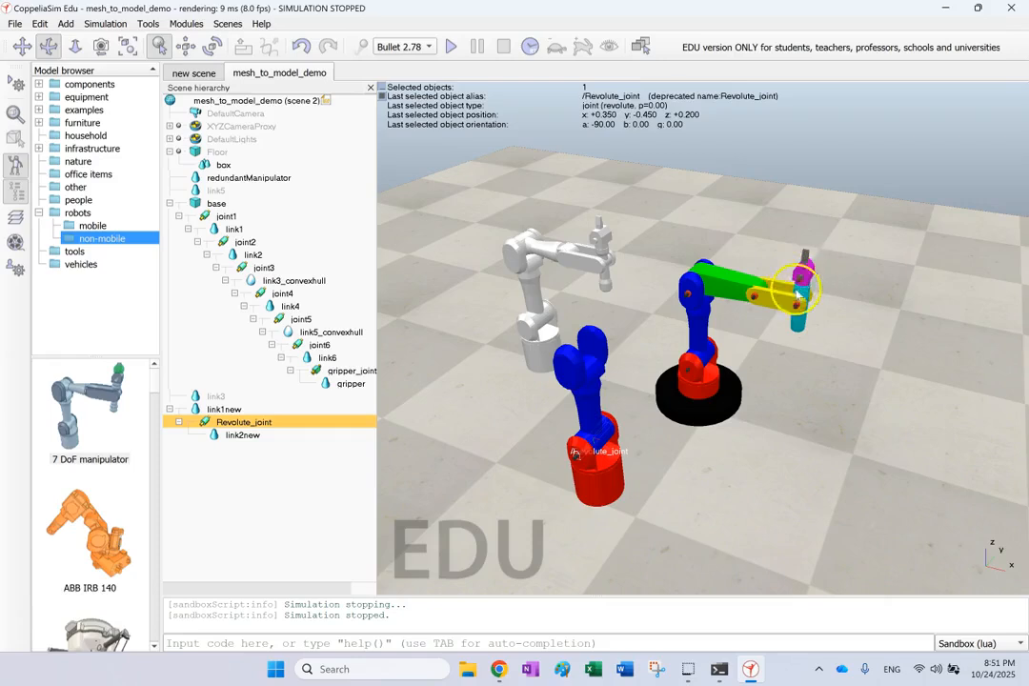
left_click(316, 371)
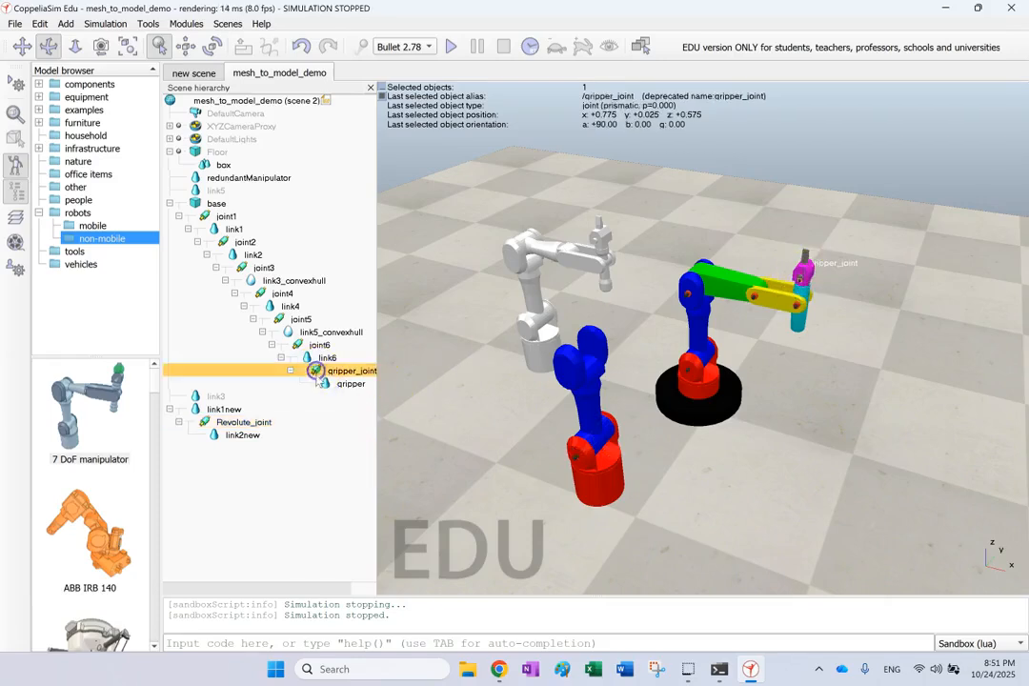
left_click(238, 450)
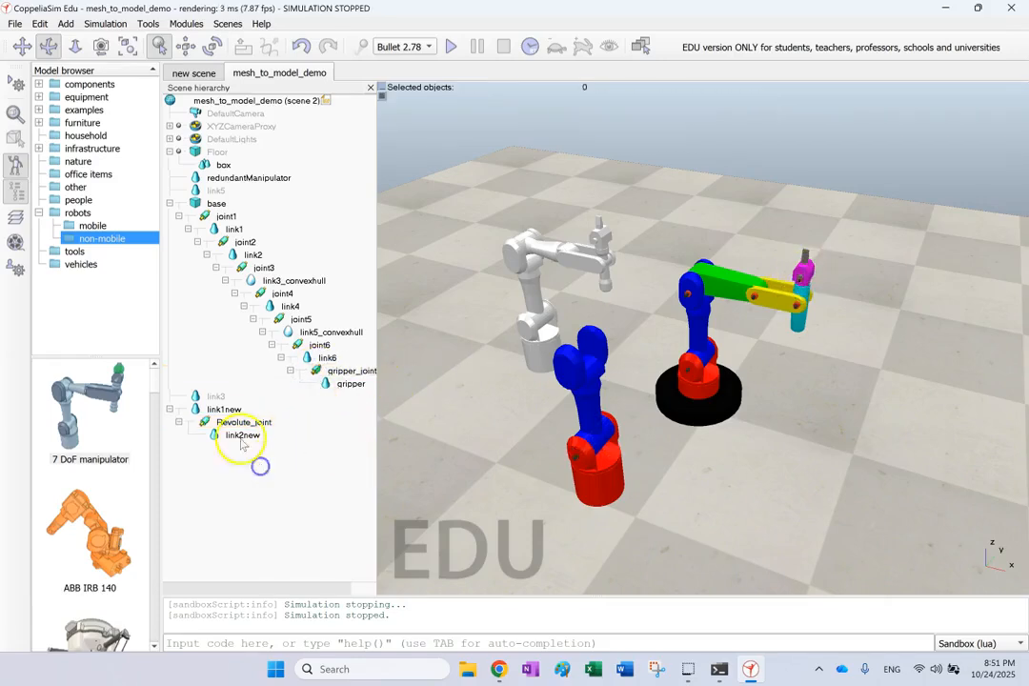
Delete the demonstration parts from the scene: link1new, its revolute joint and link2new.
left_click(202, 409)
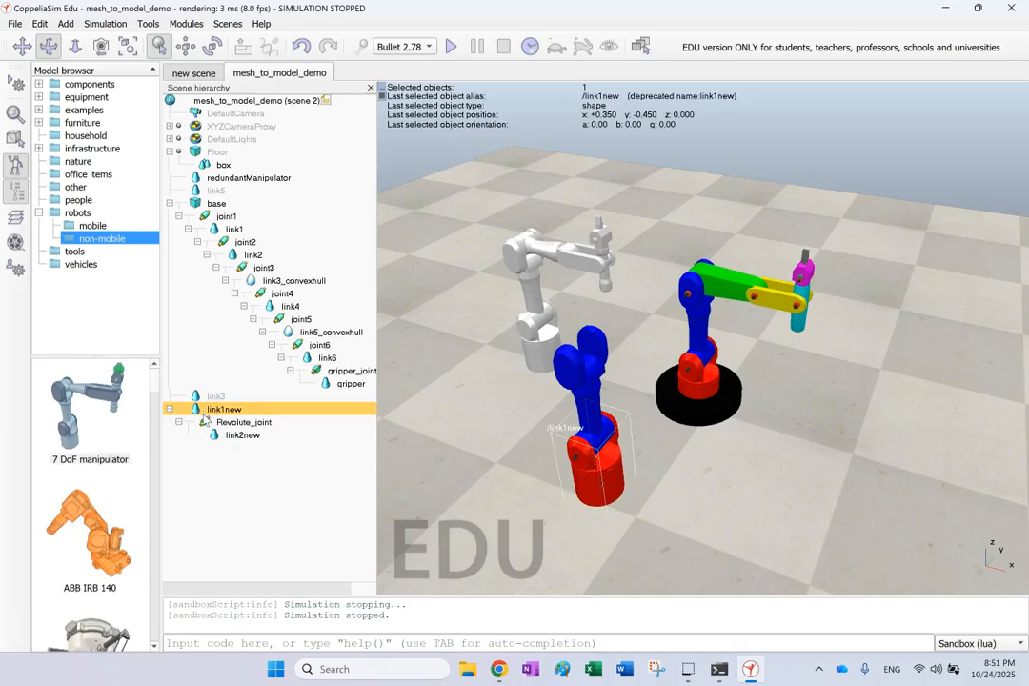
key("Delete")
left_click(218, 410)
key("Delete")
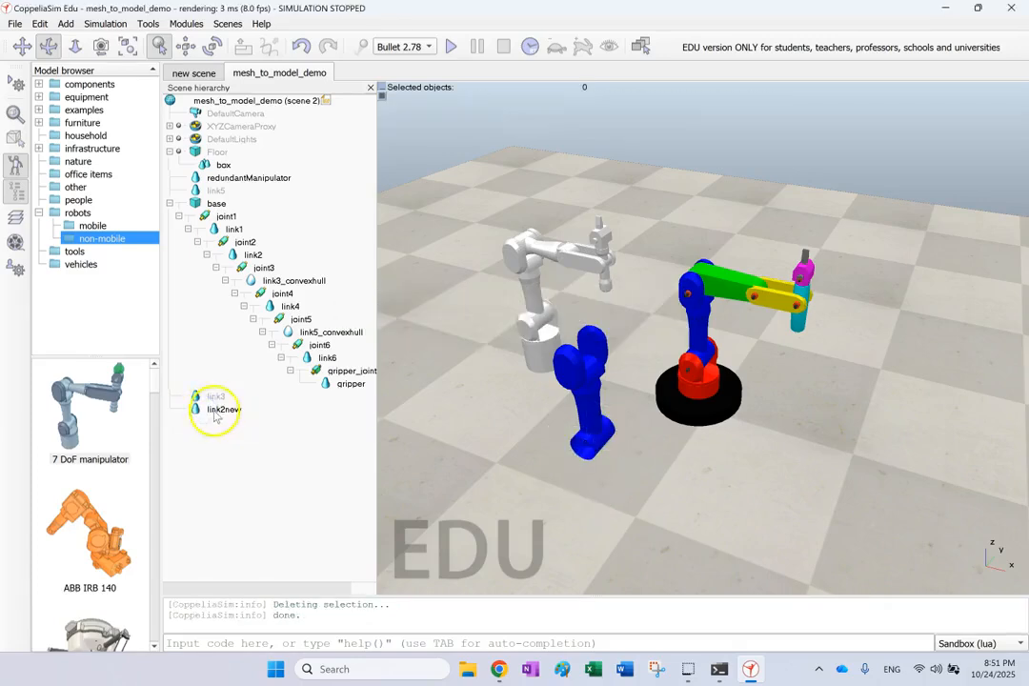
left_click(219, 411)
key("Delete")
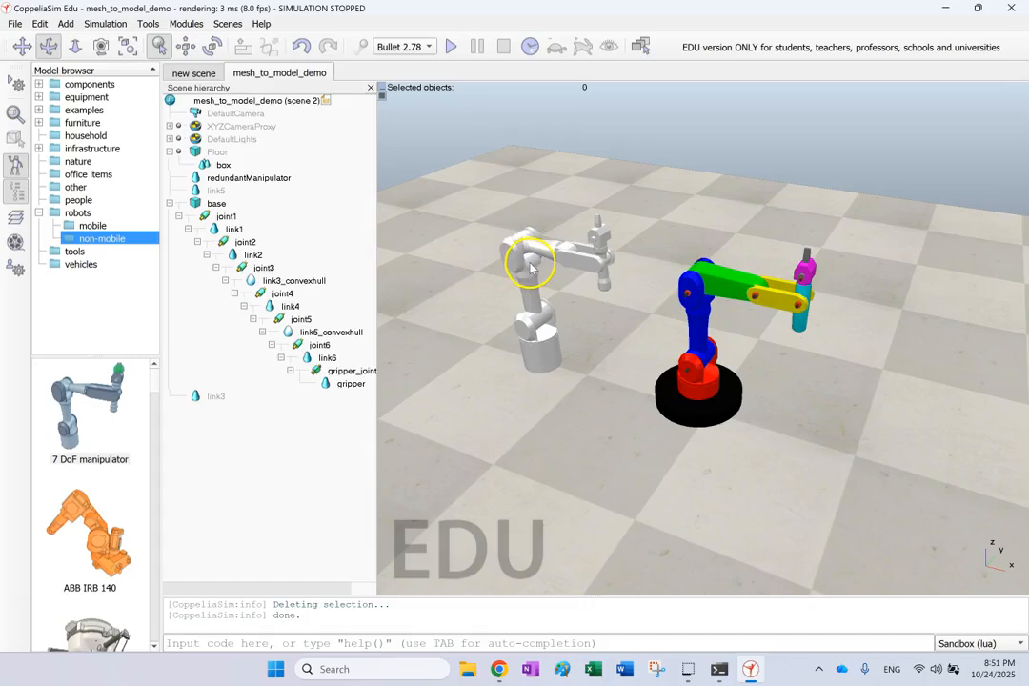
Define the base object as a model in its object properties and save the scene.
left_click(707, 293)
left_click(195, 204)
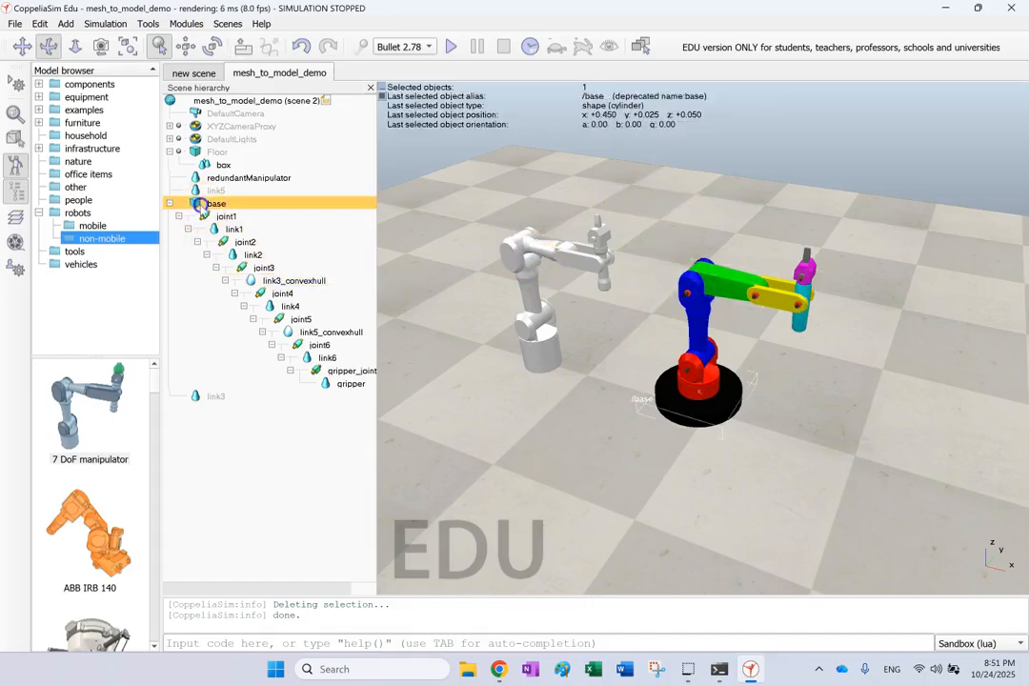
left_click_drag(201, 205, 464, 201)
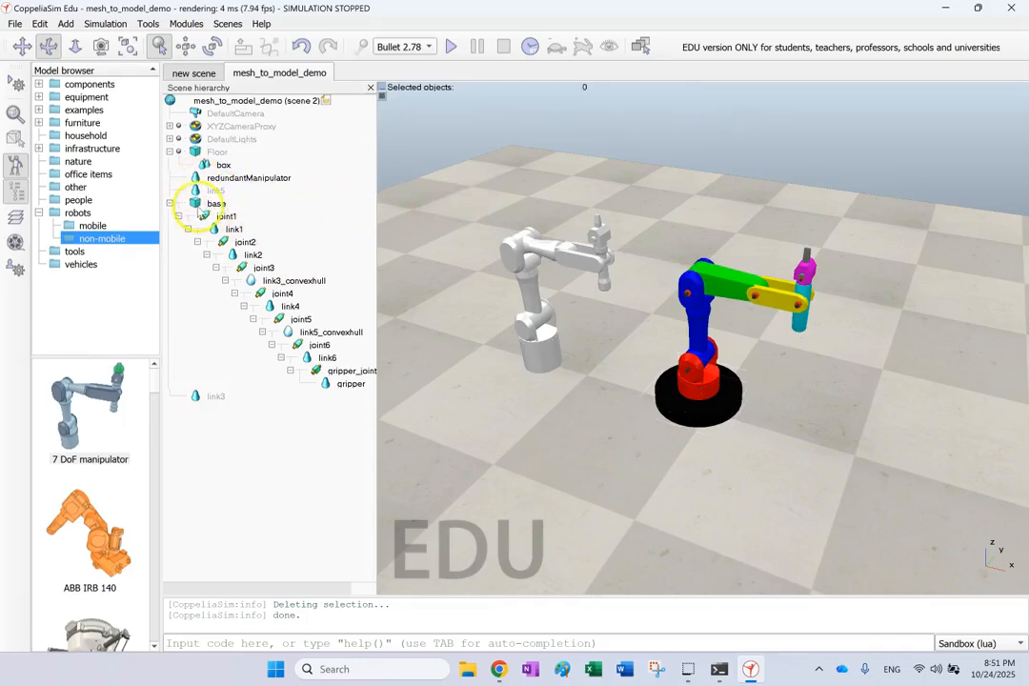
left_click(197, 204)
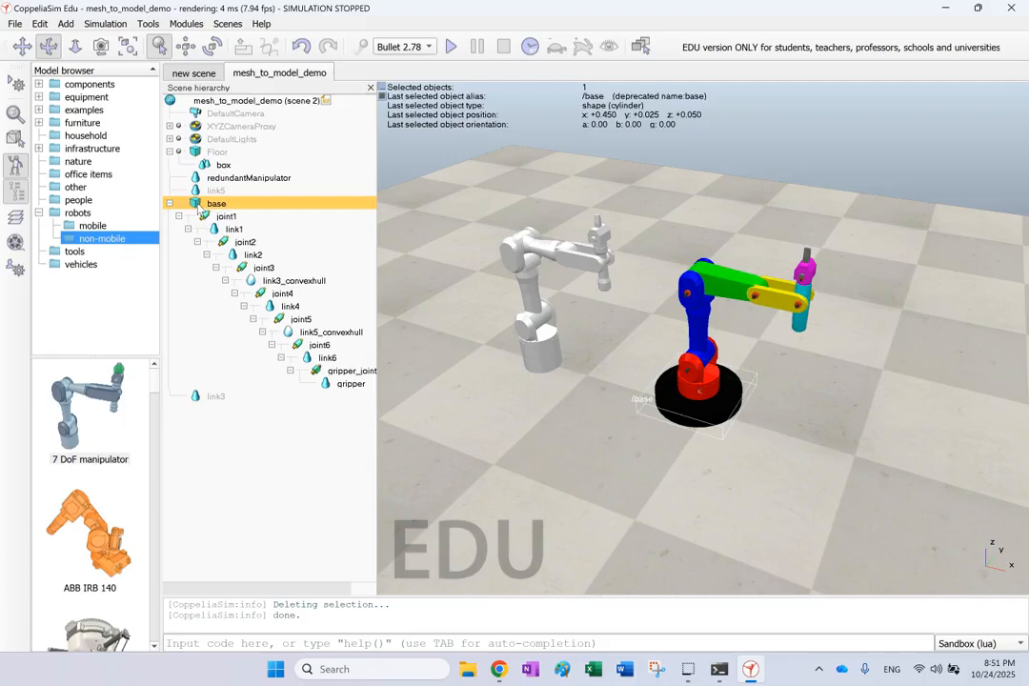
double_click(195, 204)
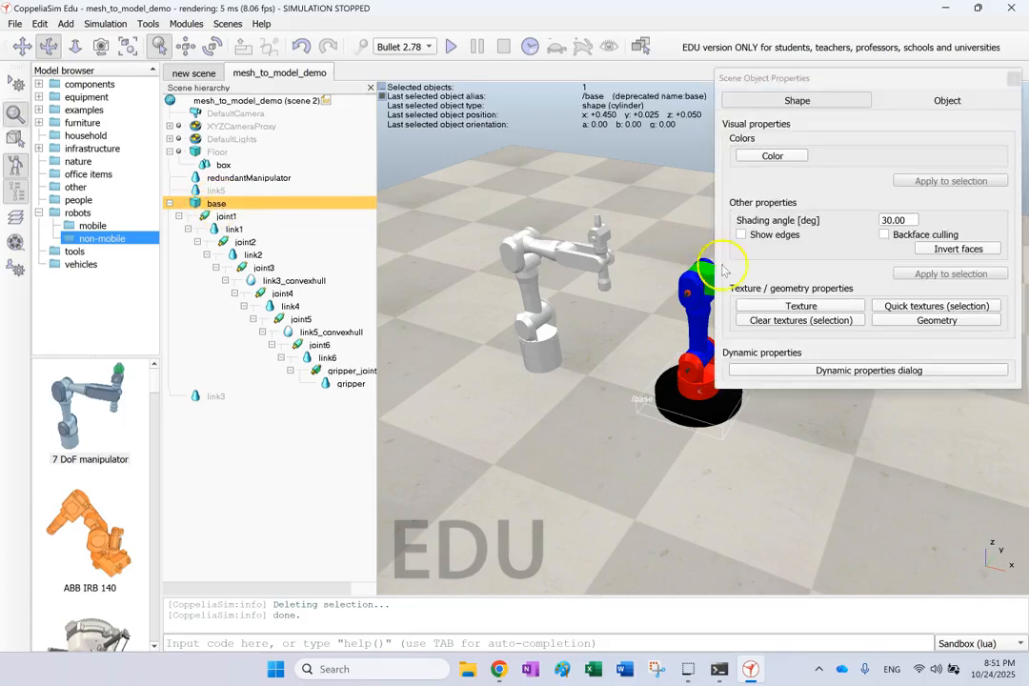
left_click(943, 100)
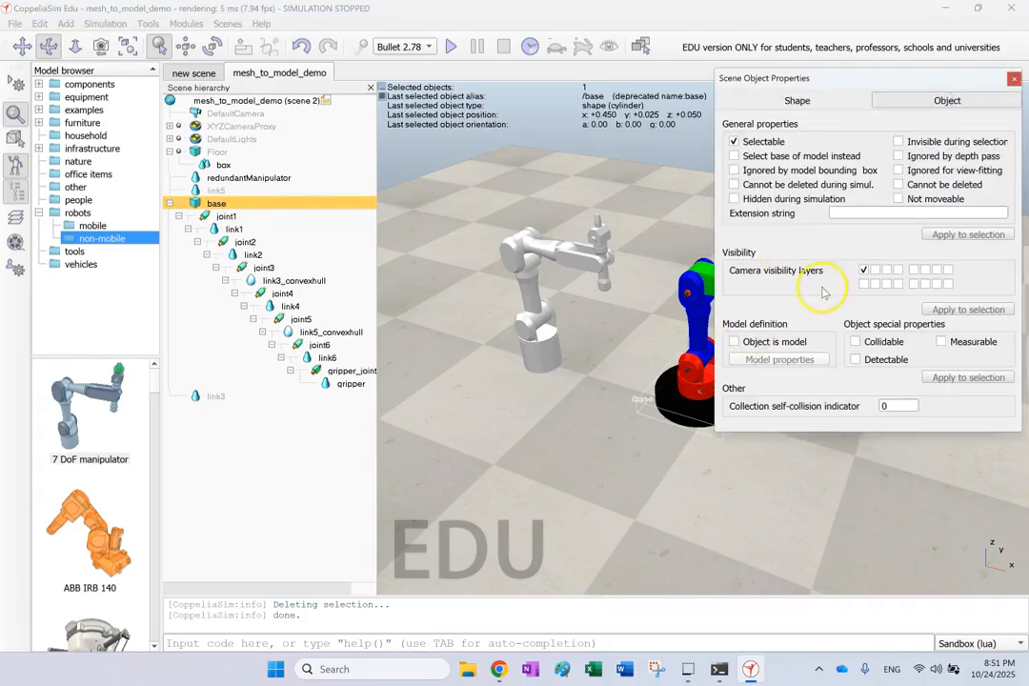
left_click(734, 341)
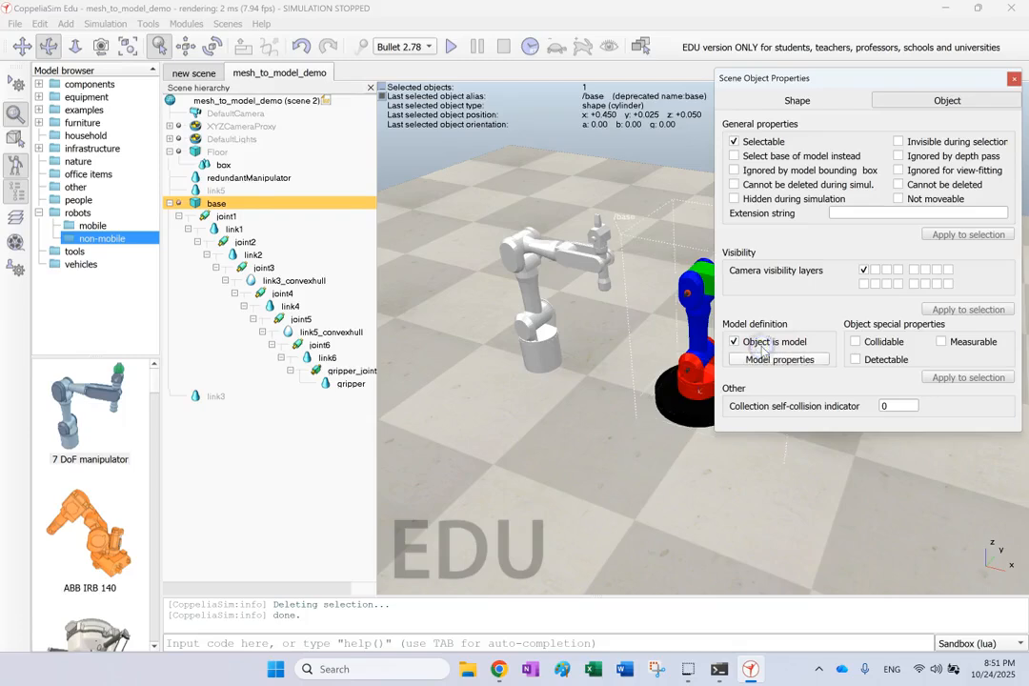
left_click(1011, 79)
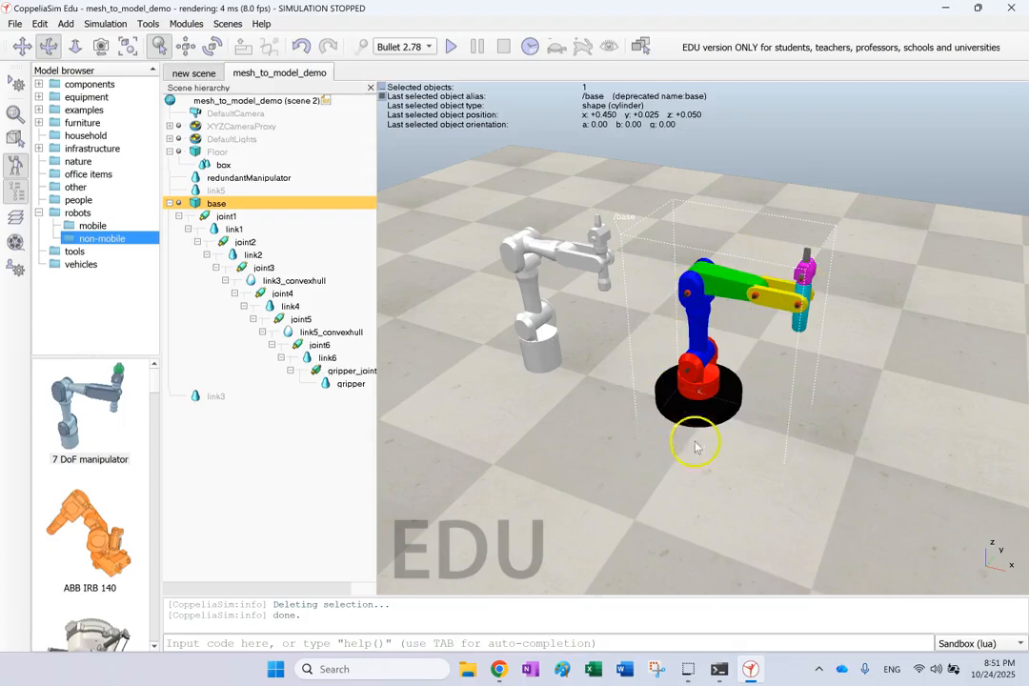
left_click(14, 22)
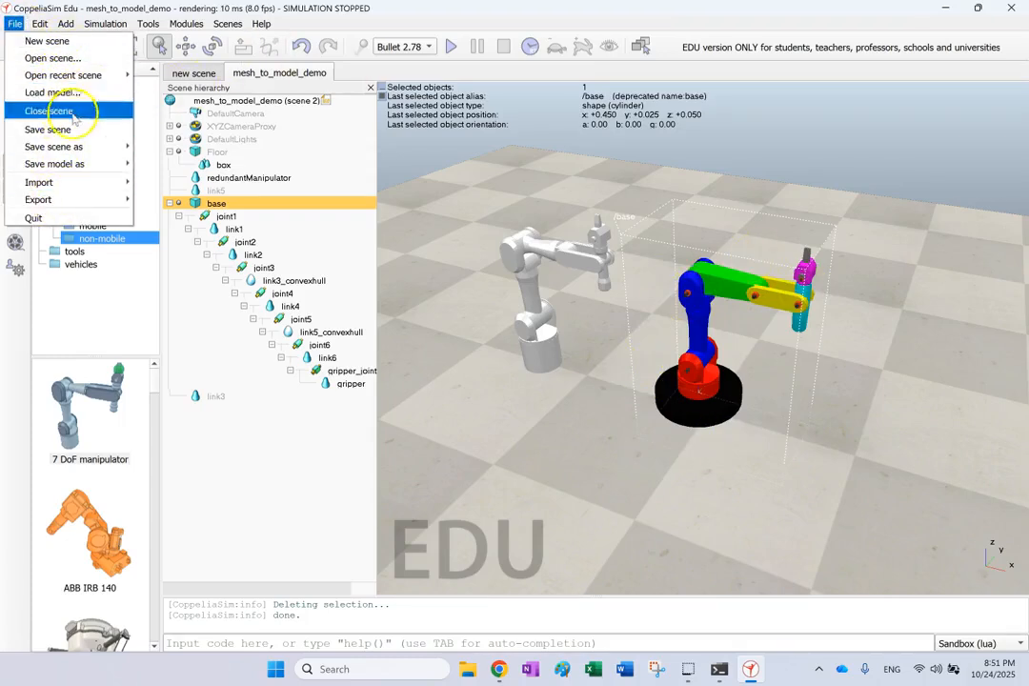
left_click(71, 128)
left_click(15, 23)
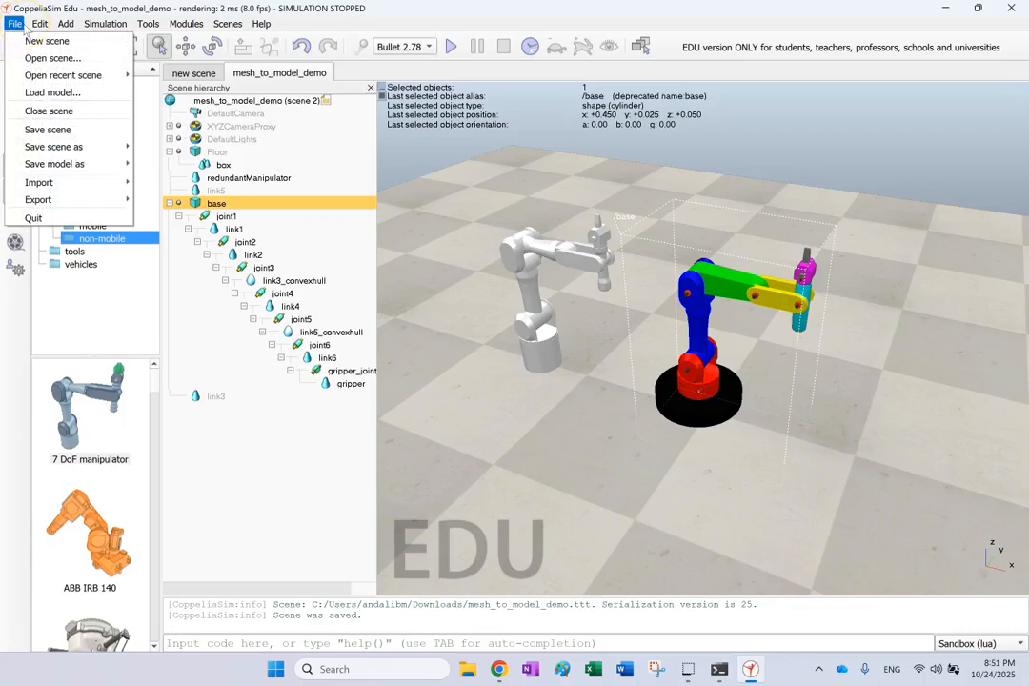
mouse_move(73, 168)
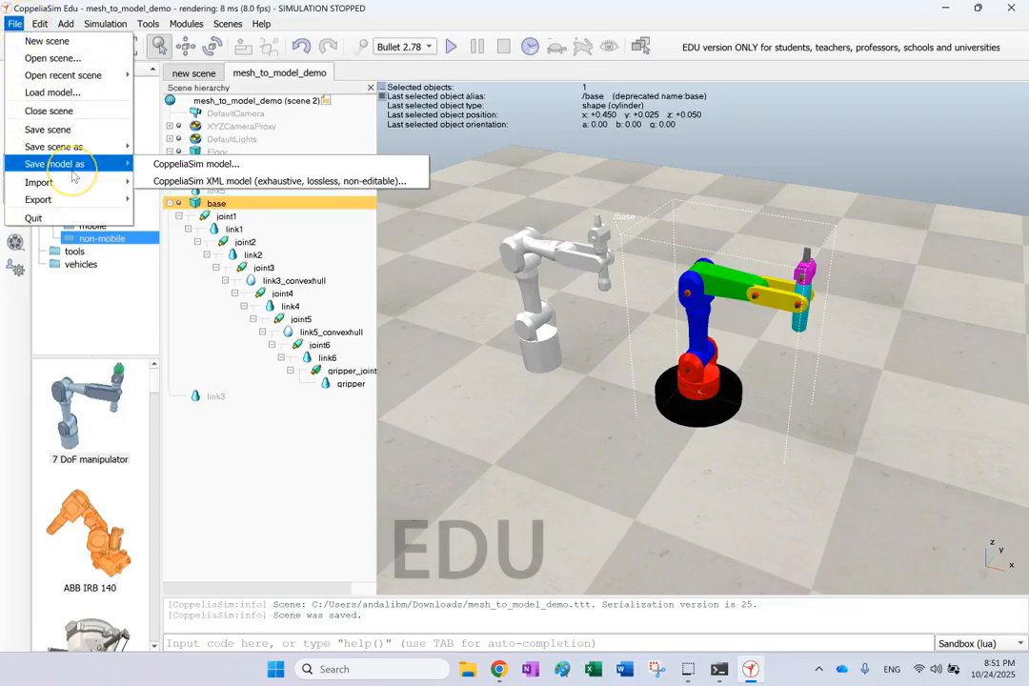
left_click(219, 164)
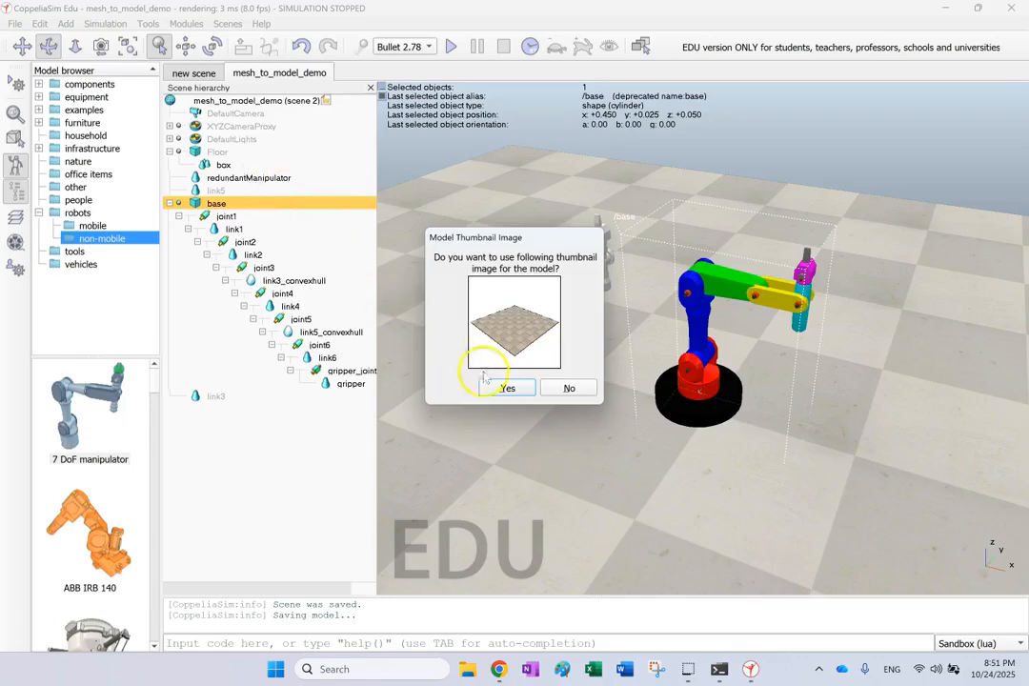
left_click(564, 390)
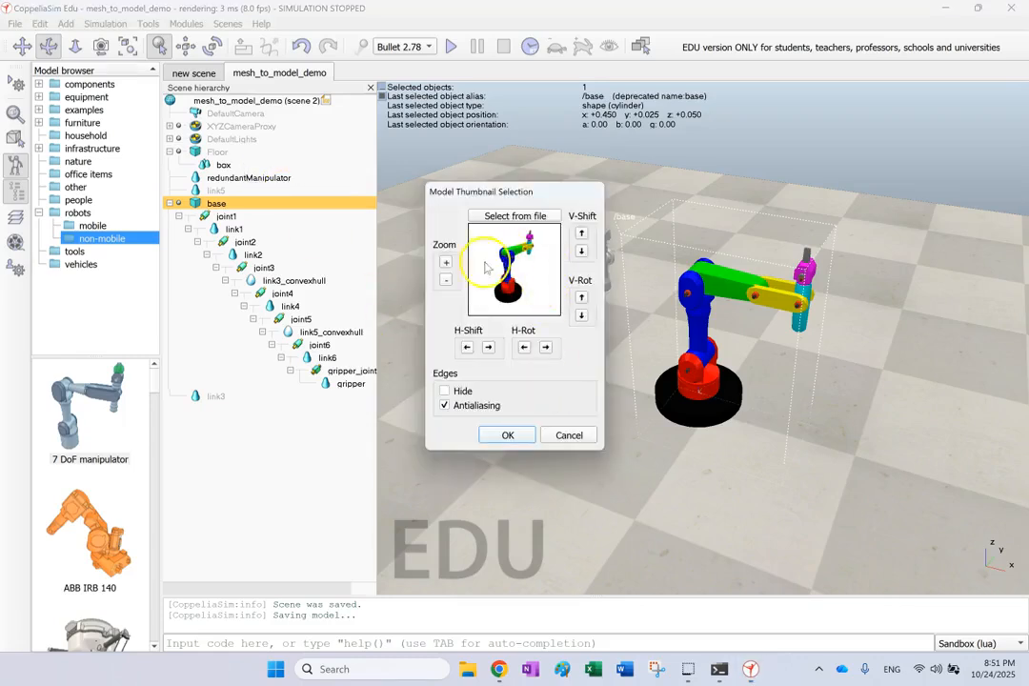
left_click(506, 435)
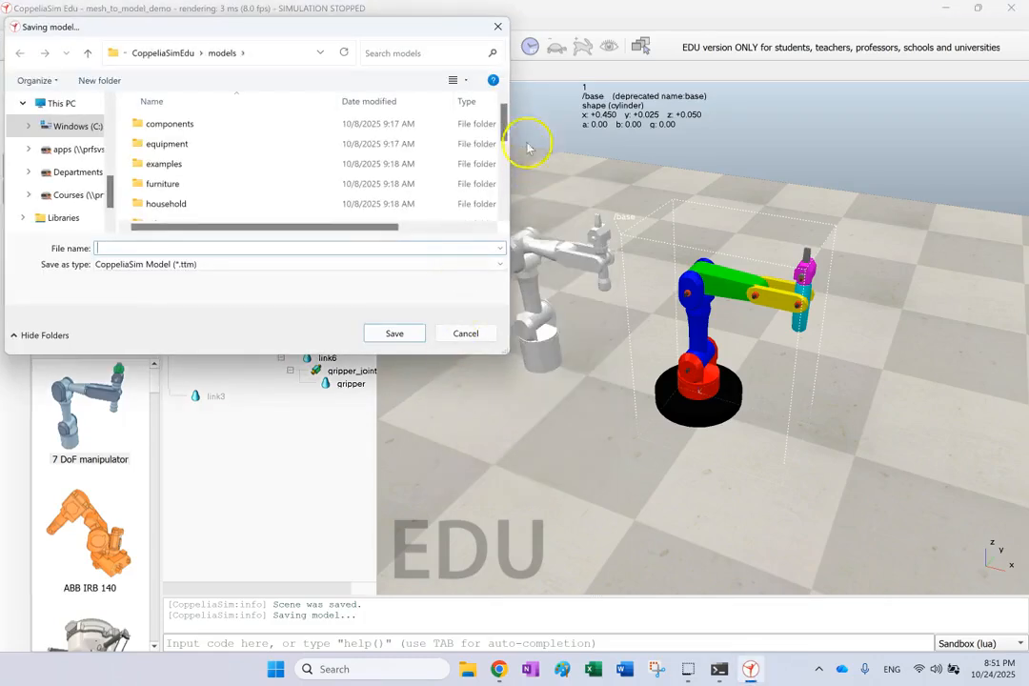
left_click_drag(506, 113, 508, 223)
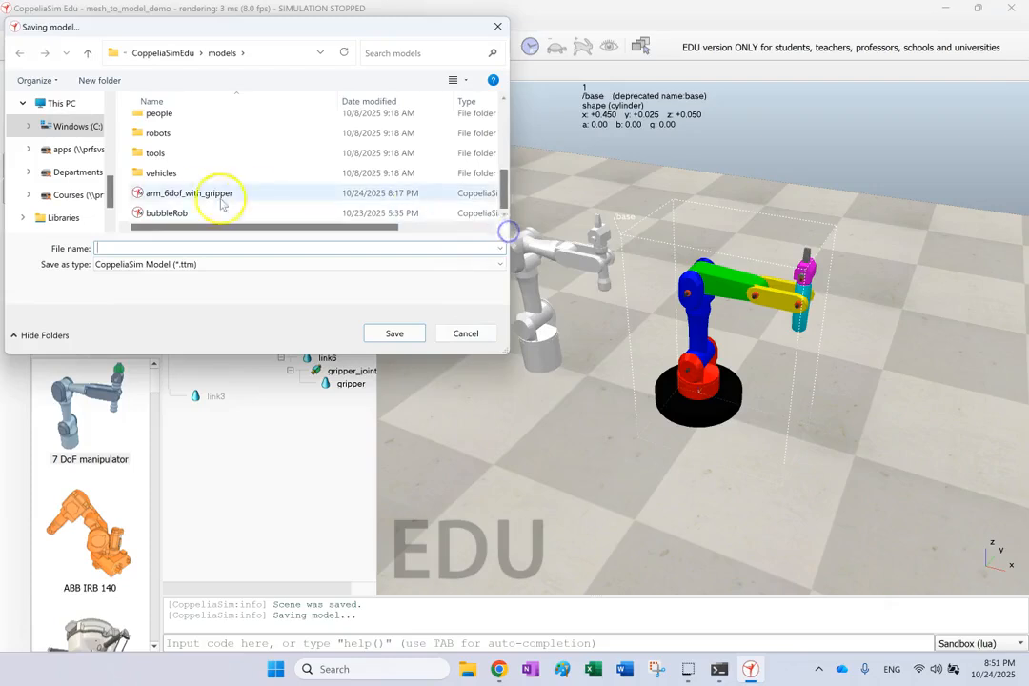
left_click(461, 333)
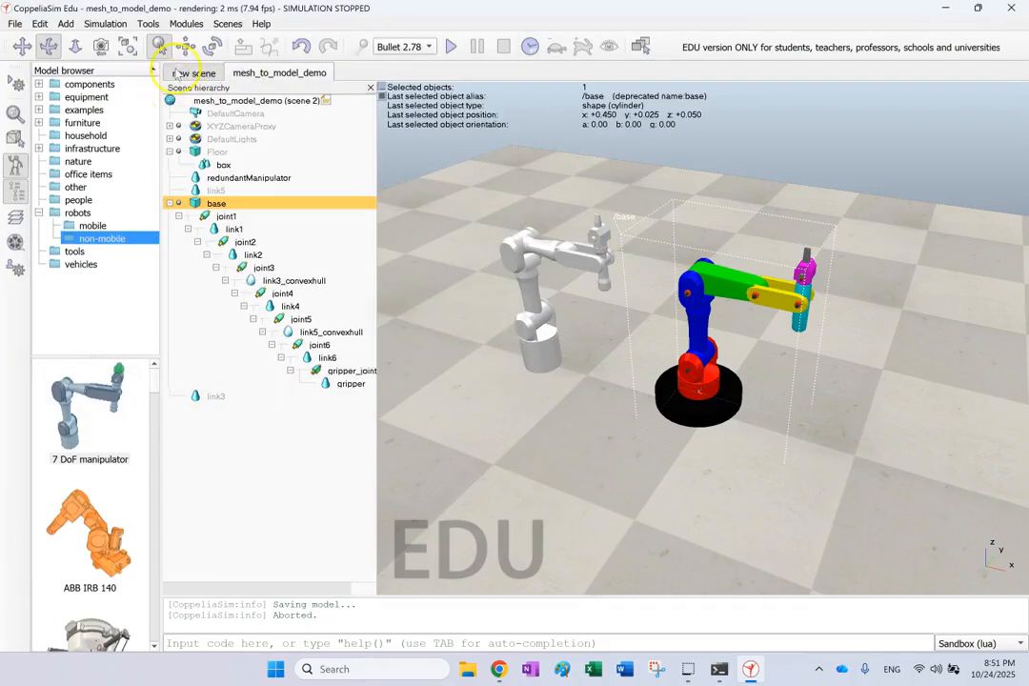
Load the saved arm_6dof_with_gripper model into the empty new scene.
left_click(203, 76)
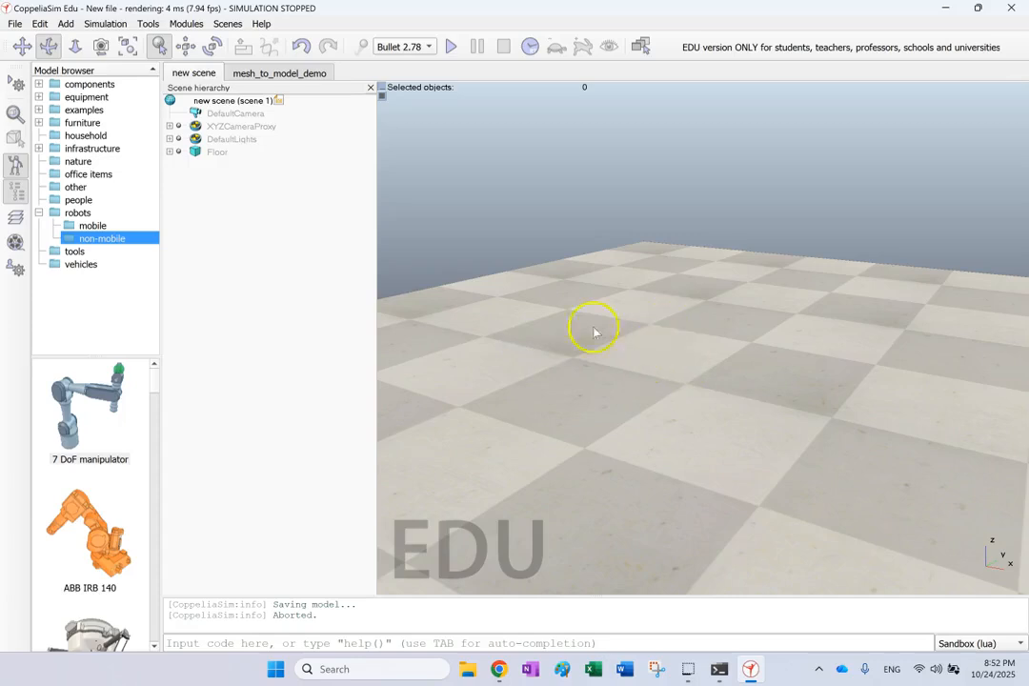
left_click(12, 24)
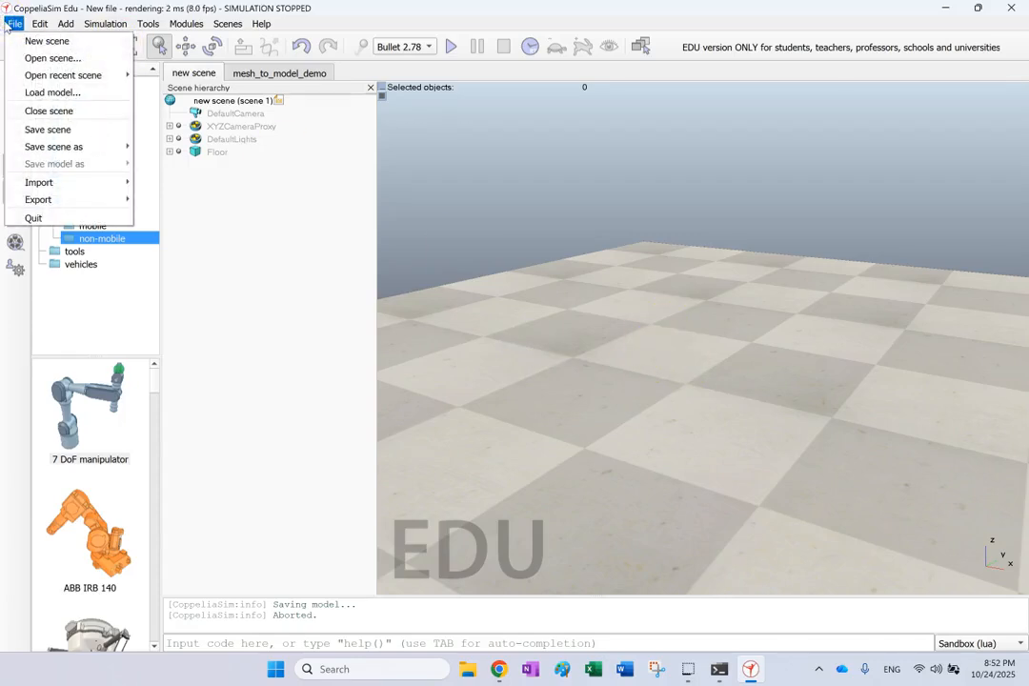
left_click(52, 92)
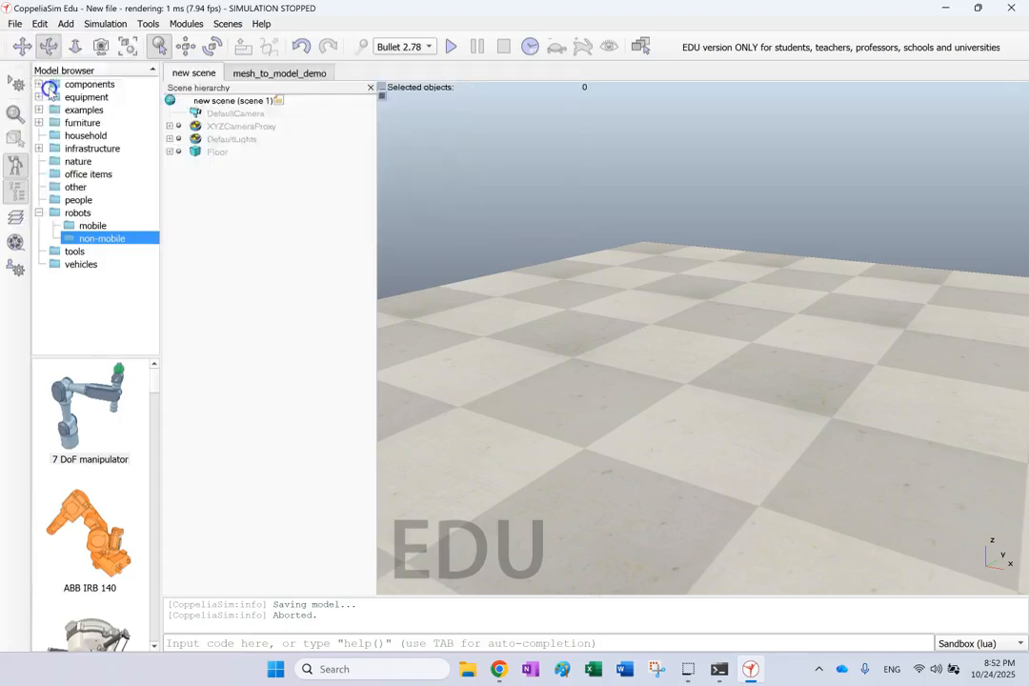
scroll(286, 239, "down", 3)
double_click(197, 250)
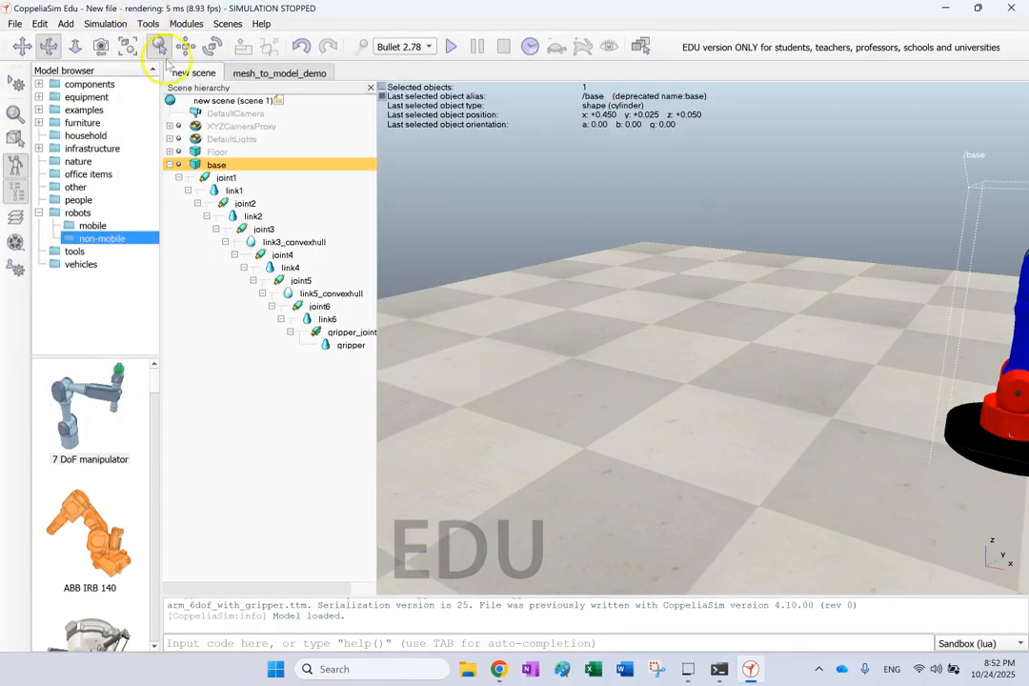
Move the loaded arm to about x -0.525, y -0.275 on the floor, and test its motion in a simulation run.
left_click(183, 48)
left_click_drag(907, 406, 603, 382)
left_click(1014, 82)
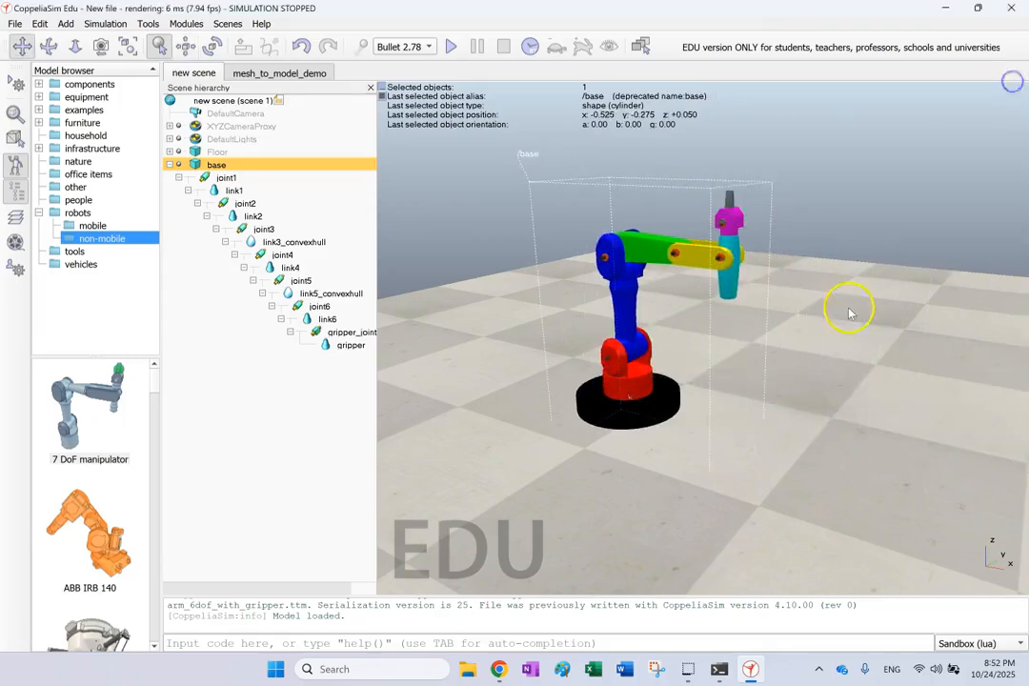
left_click(848, 307)
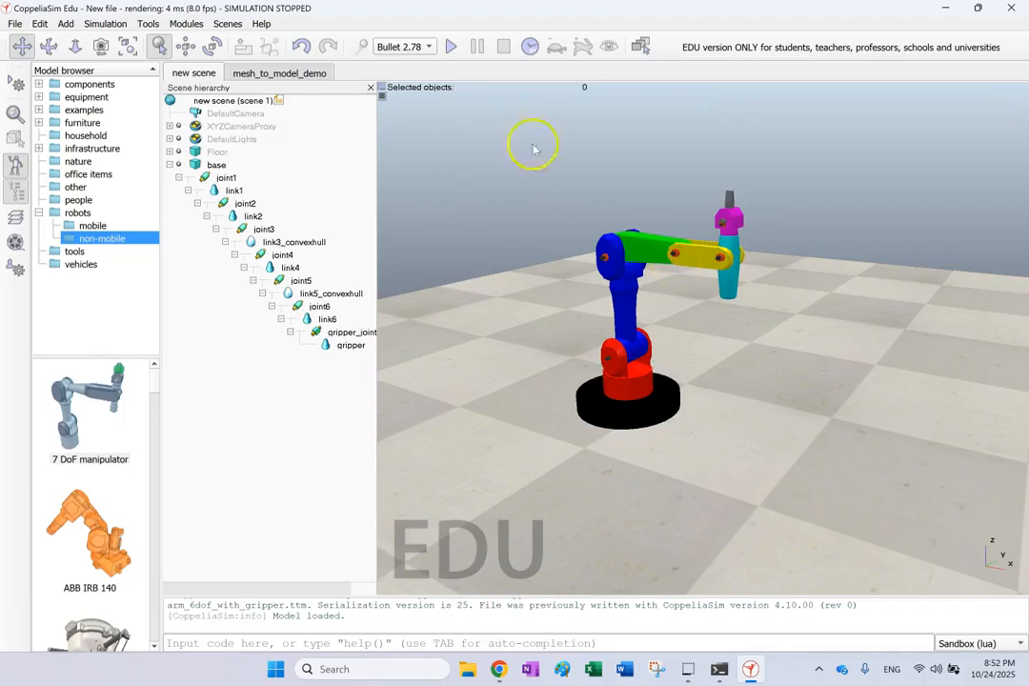
left_click(451, 48)
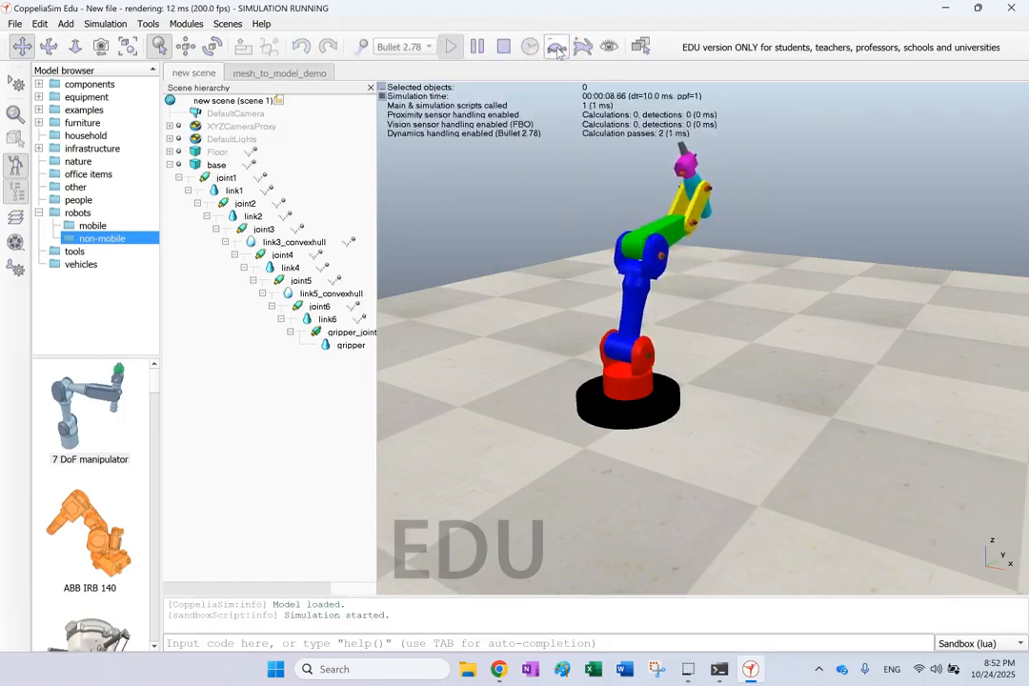
left_click(503, 46)
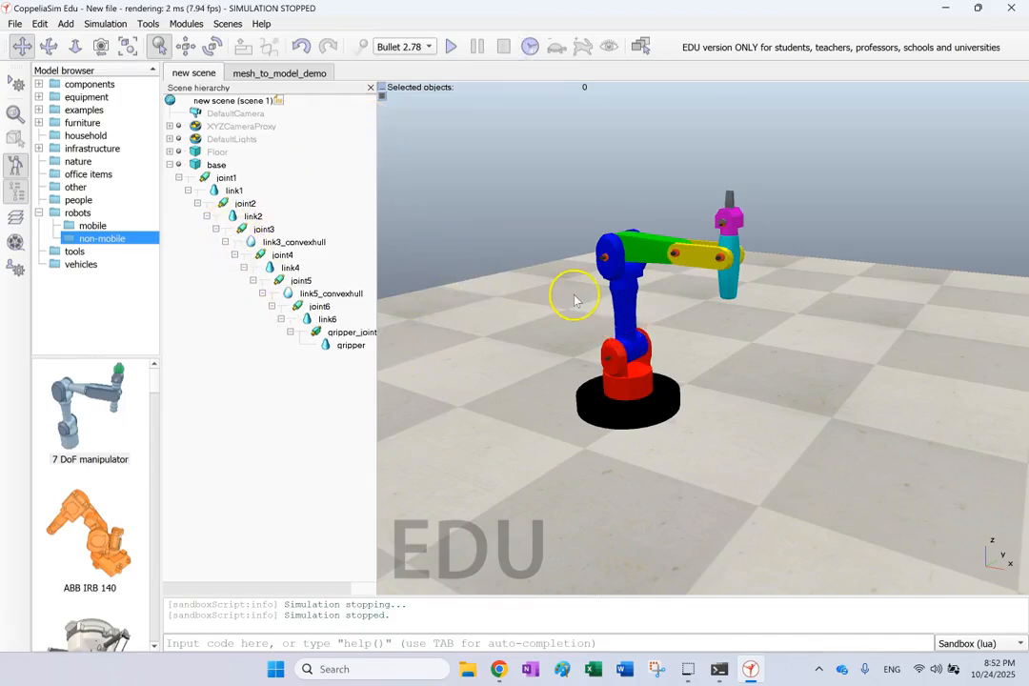
Return to the mesh_to_model_demo scene and add the 7 DoF manipulator from the non-mobile robots behind the colored arm.
left_click(277, 70)
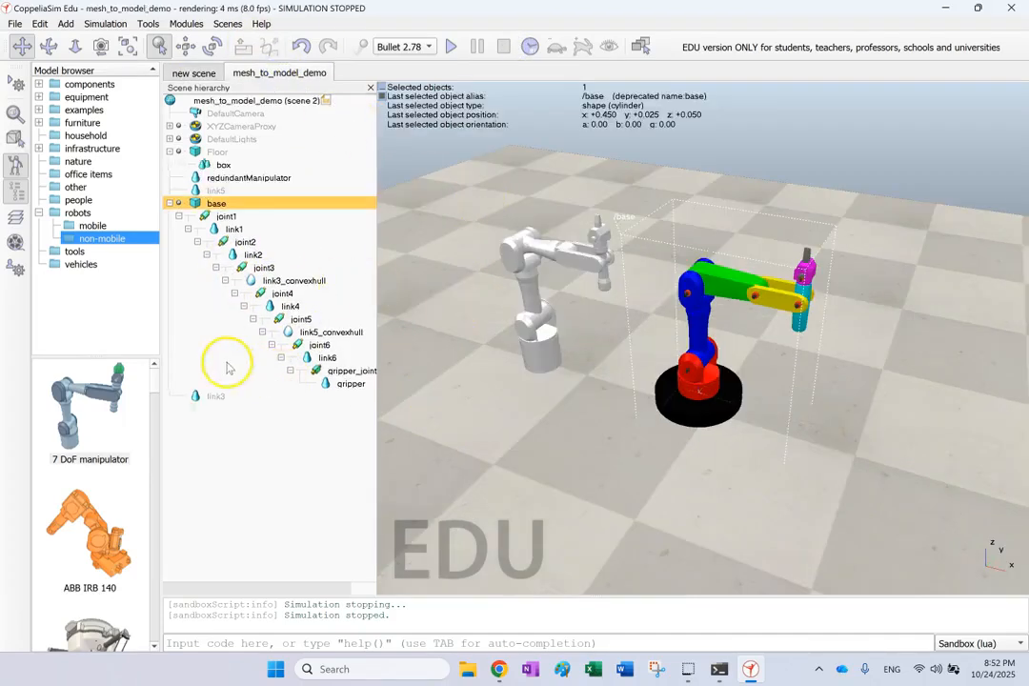
left_click(67, 214)
left_click(84, 239)
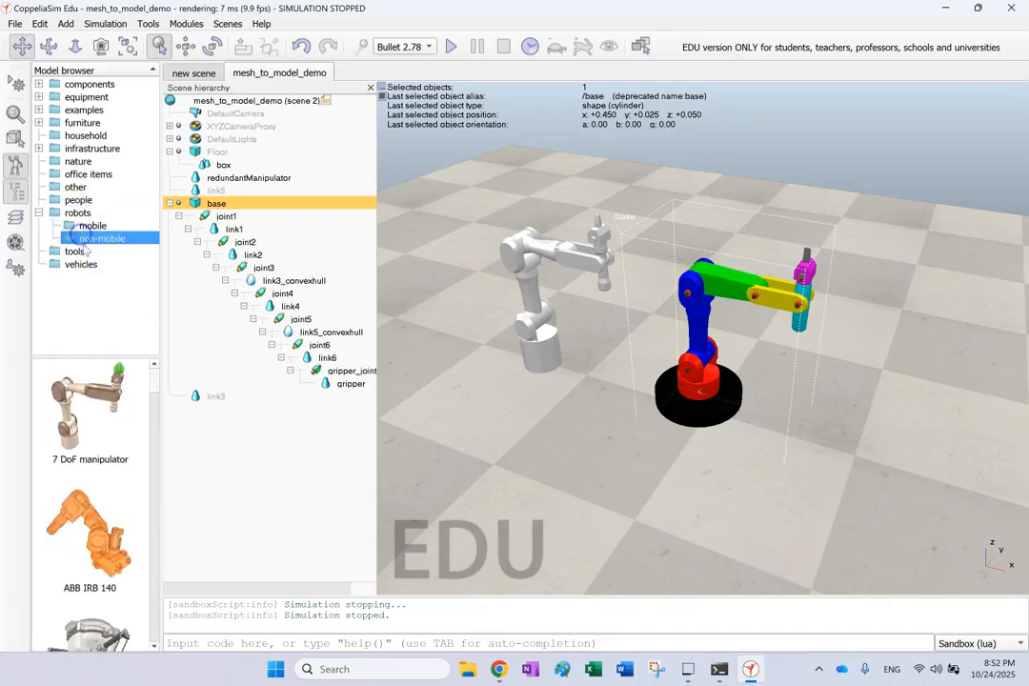
left_click_drag(63, 420, 765, 231)
left_click(850, 179)
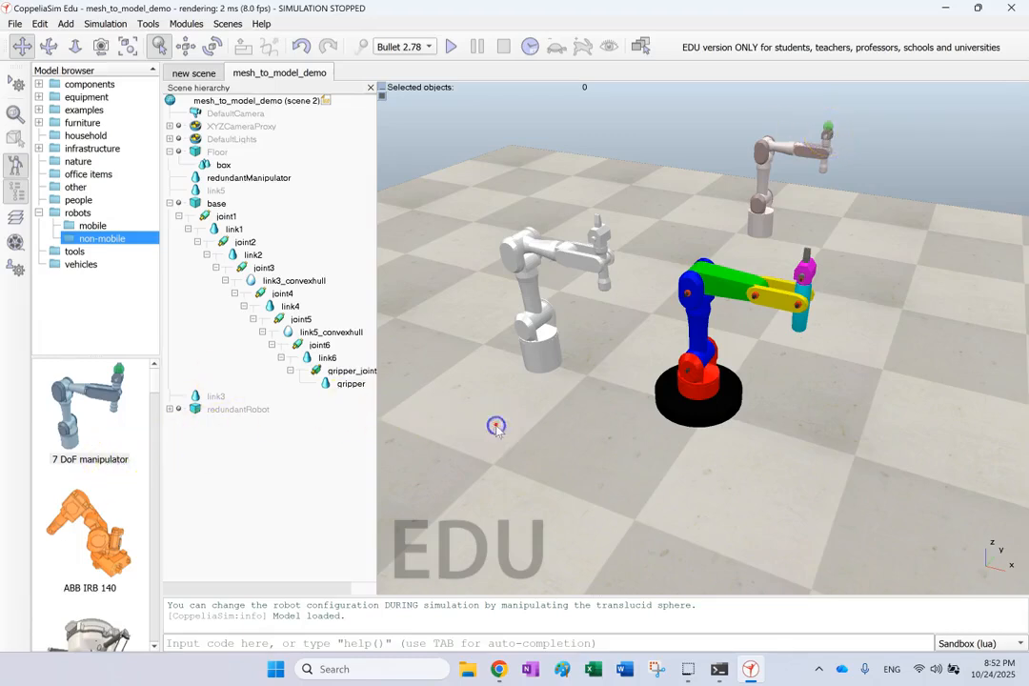
Examine link1 and joint3 of the colored arm and compare the arm with the imported mesh and the 7 DoF manipulator.
scroll(791, 162, "up", 2)
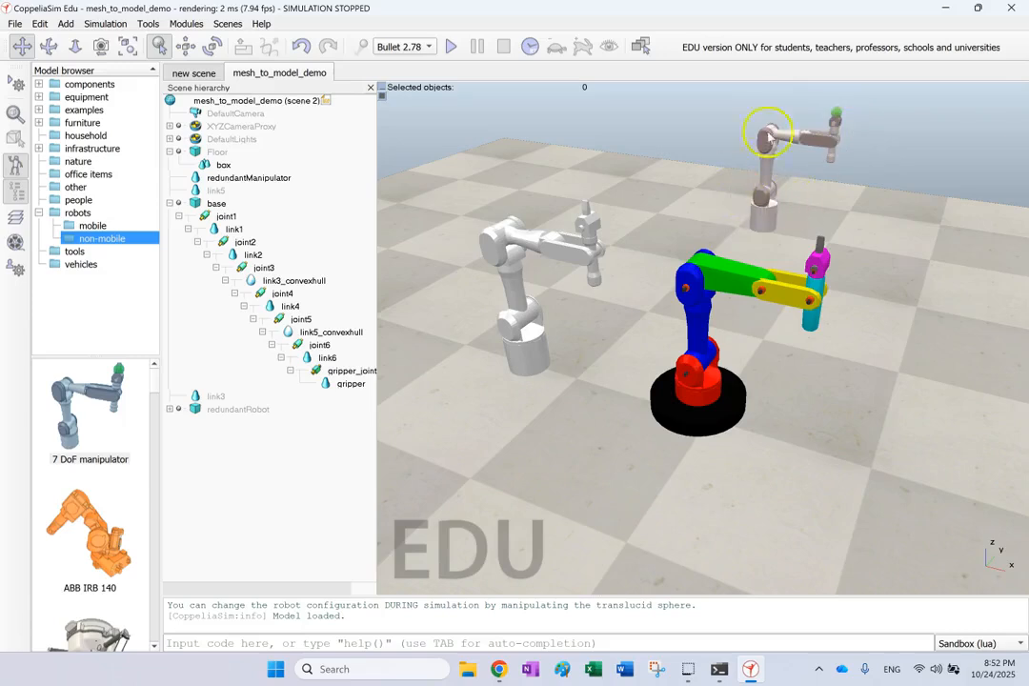
scroll(764, 187, "up", 2)
scroll(771, 177, "up", 5)
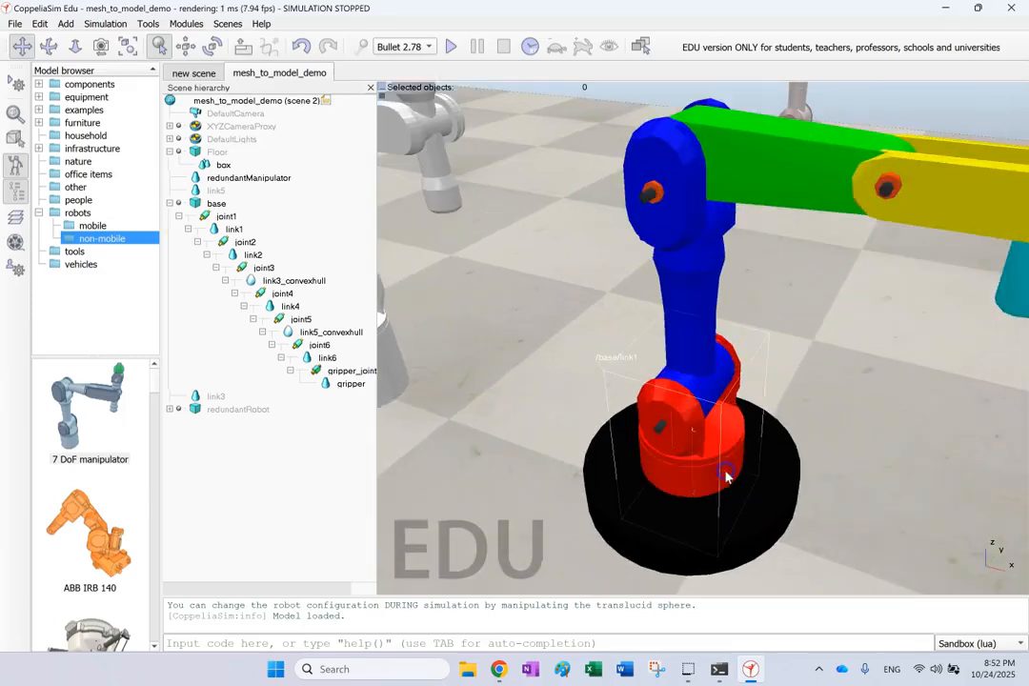
left_click(707, 466)
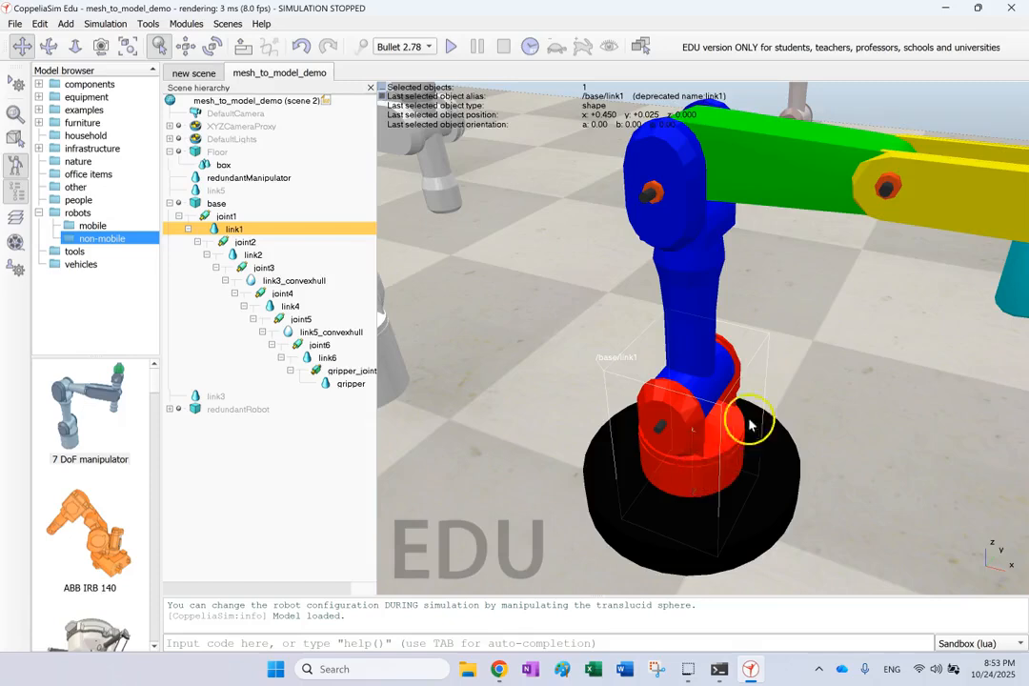
scroll(815, 269, "down", 5)
scroll(762, 191, "down", 2)
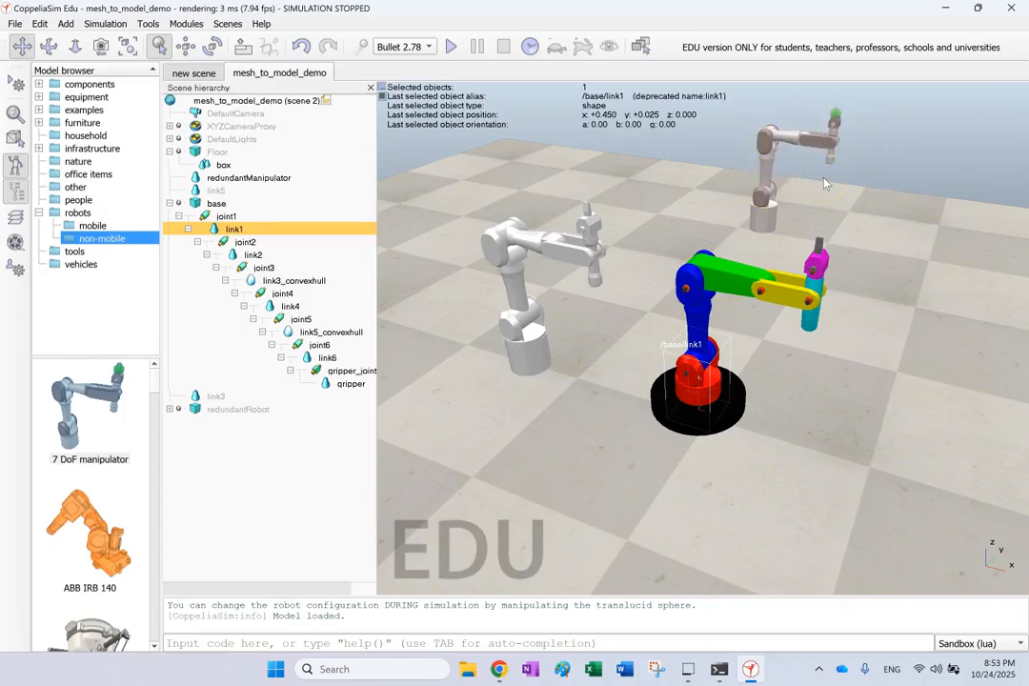
left_click(823, 198)
left_click(545, 355)
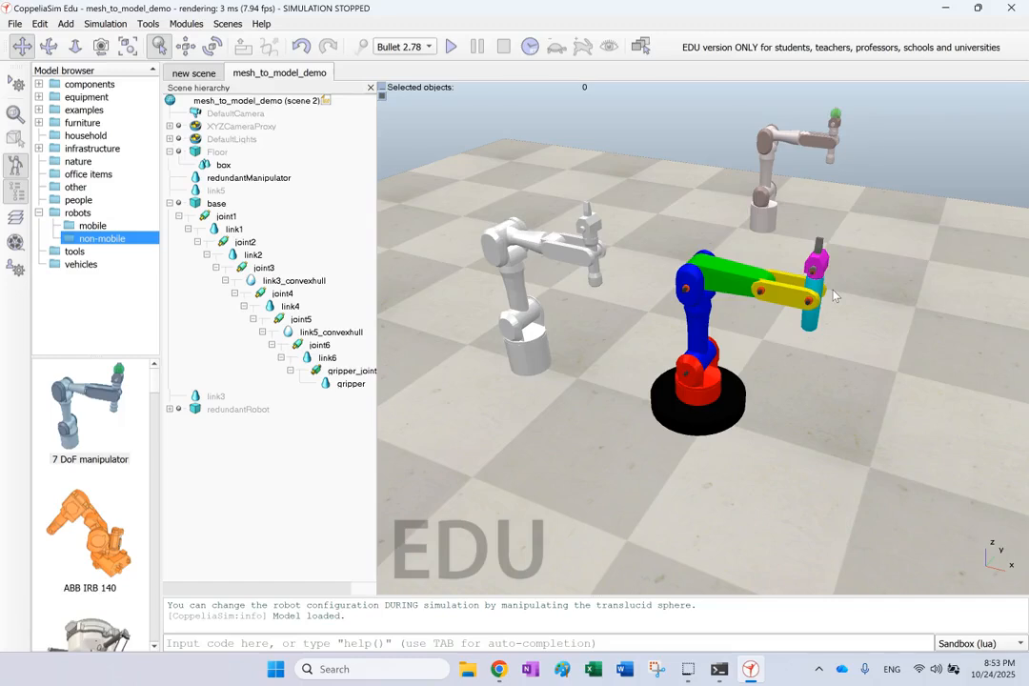
left_click(686, 293)
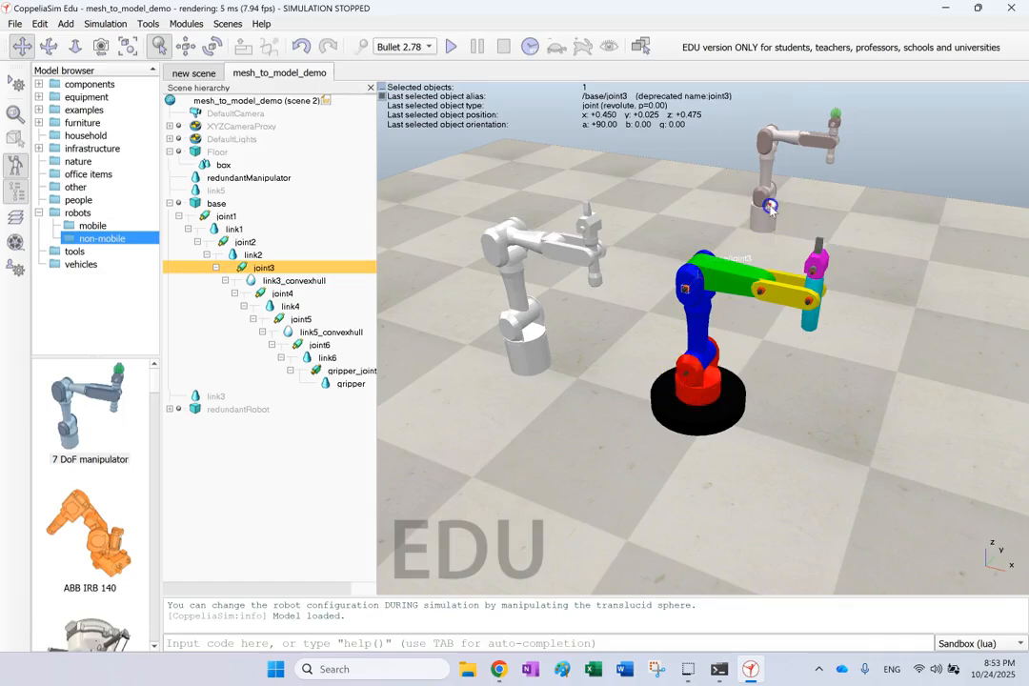
Delete the 7 DoF manipulator and the original redundantManipulator mesh from the scene.
left_click(770, 207)
key("Delete")
left_click(532, 338)
key("Delete")
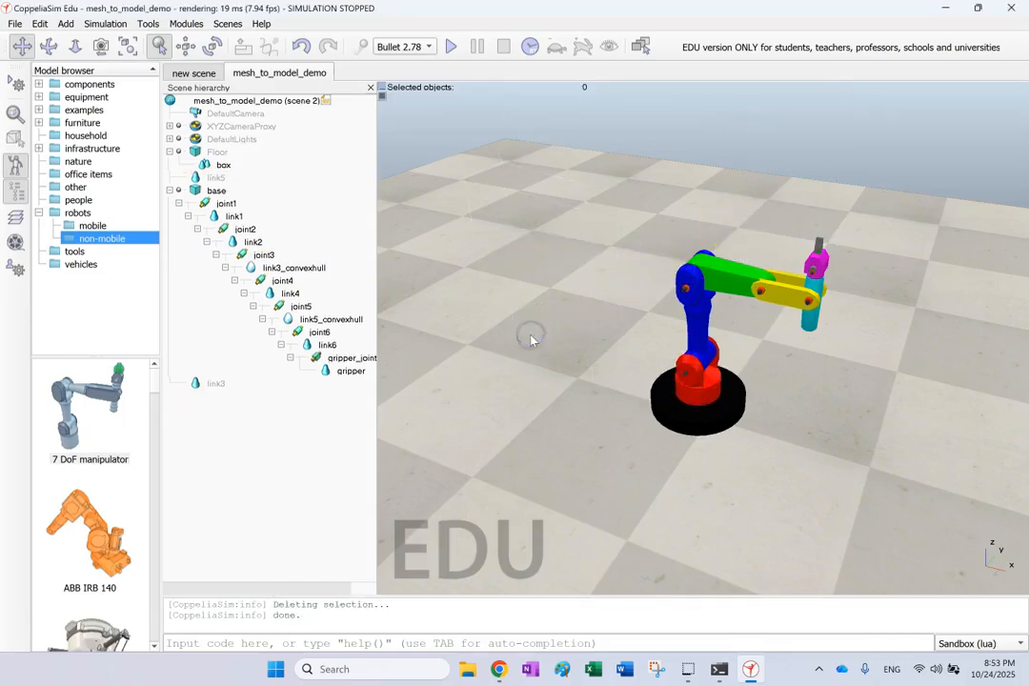
Run the simulation to check the motion of the remaining colored arm, and stop it.
left_click(452, 48)
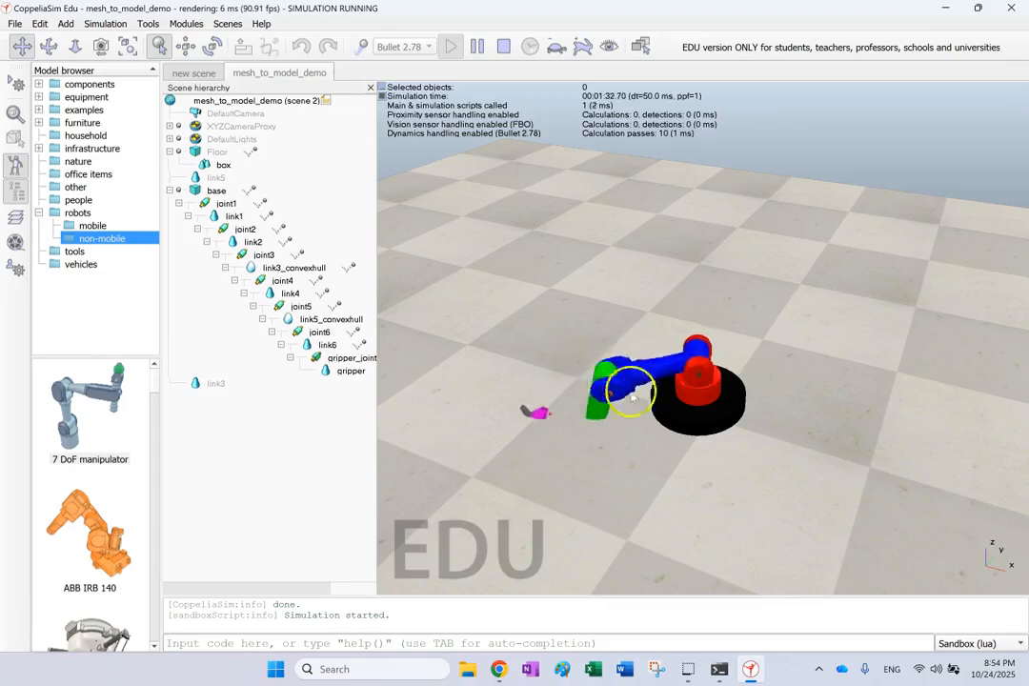
left_click(504, 45)
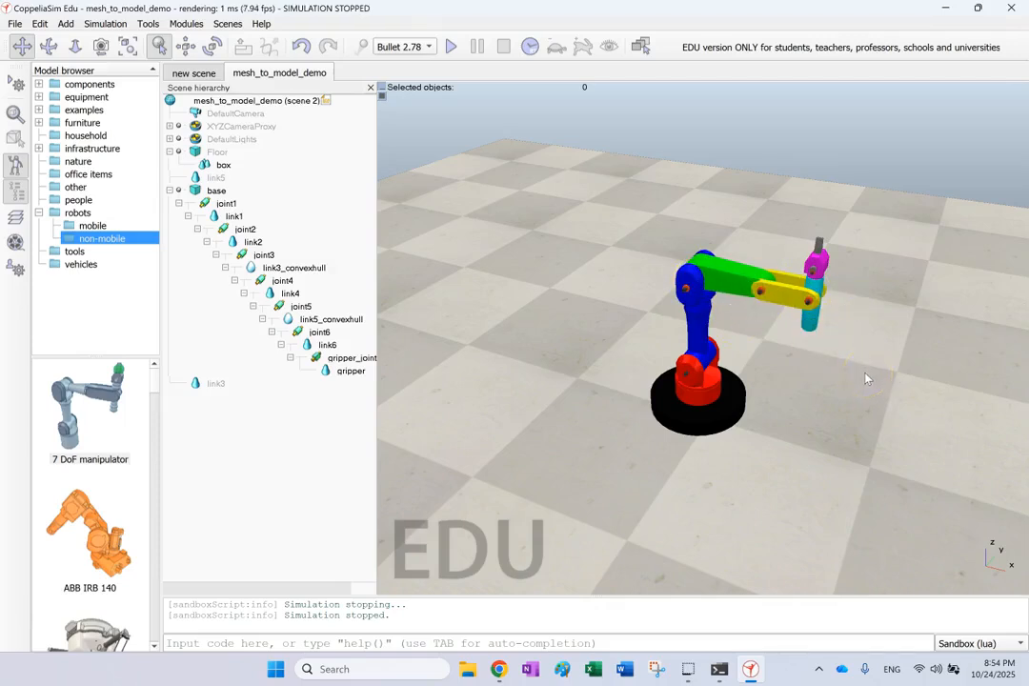
scroll(867, 378, "down", 1)
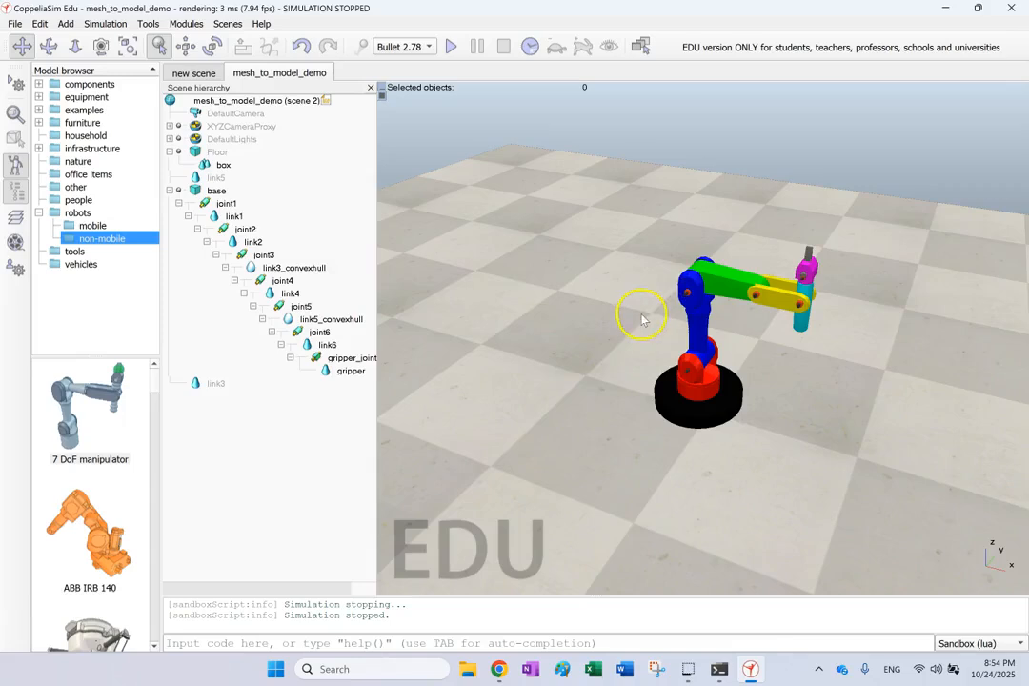
left_click_drag(640, 319, 637, 324)
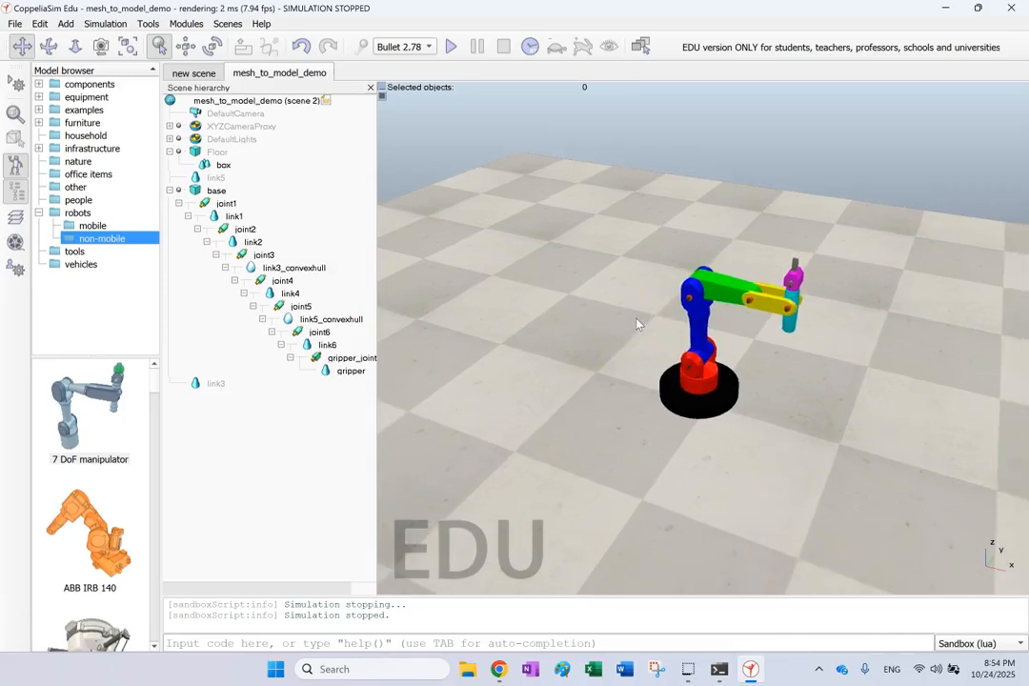